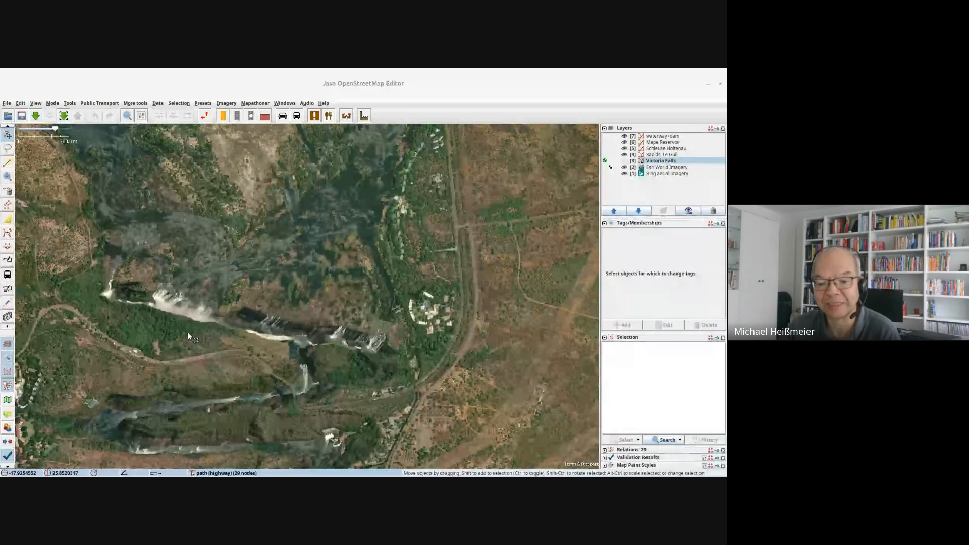
Examine the aerial imagery along the waterfall edge and show the Victoria Falls data layer over it.
scroll(187, 334, "up", 3)
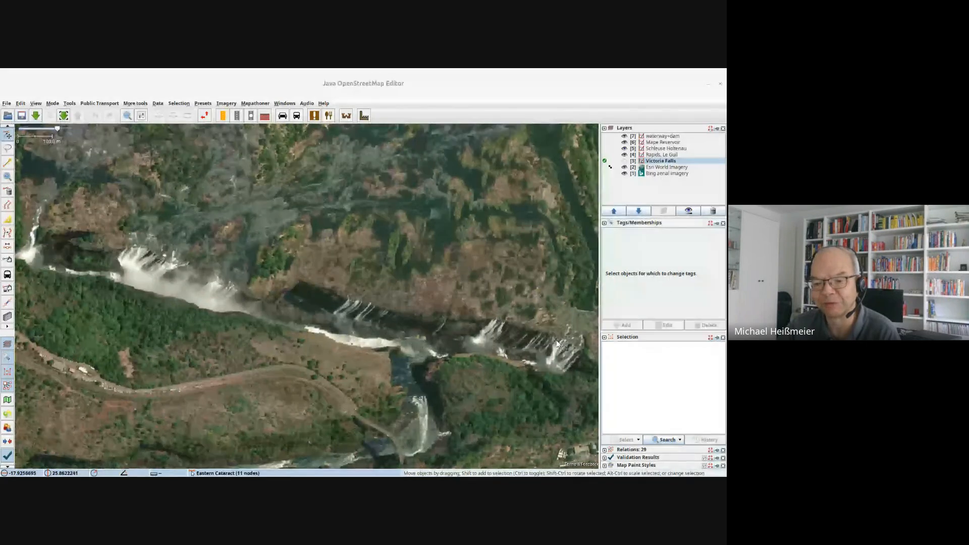
left_click_drag(507, 324, 430, 313)
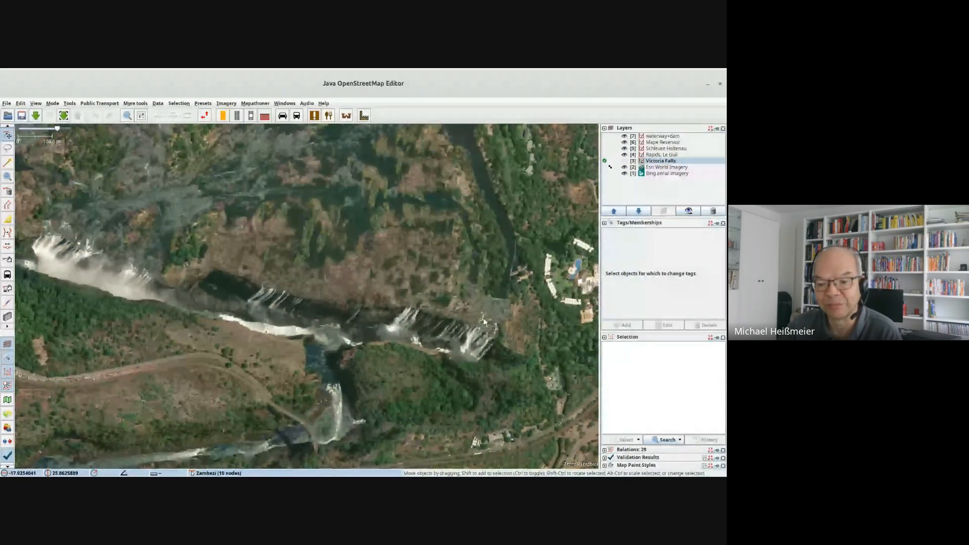
left_click_drag(484, 322, 509, 321)
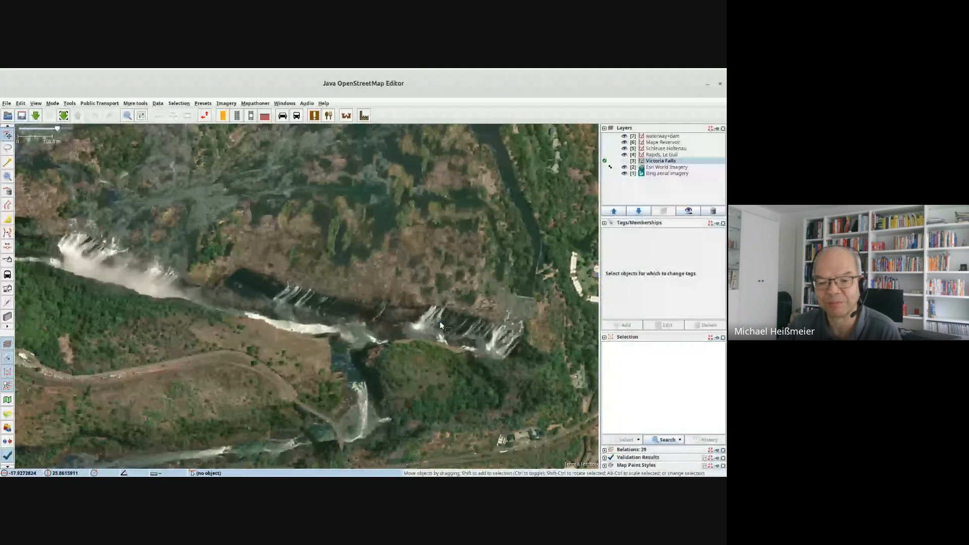
left_click_drag(67, 226, 163, 246)
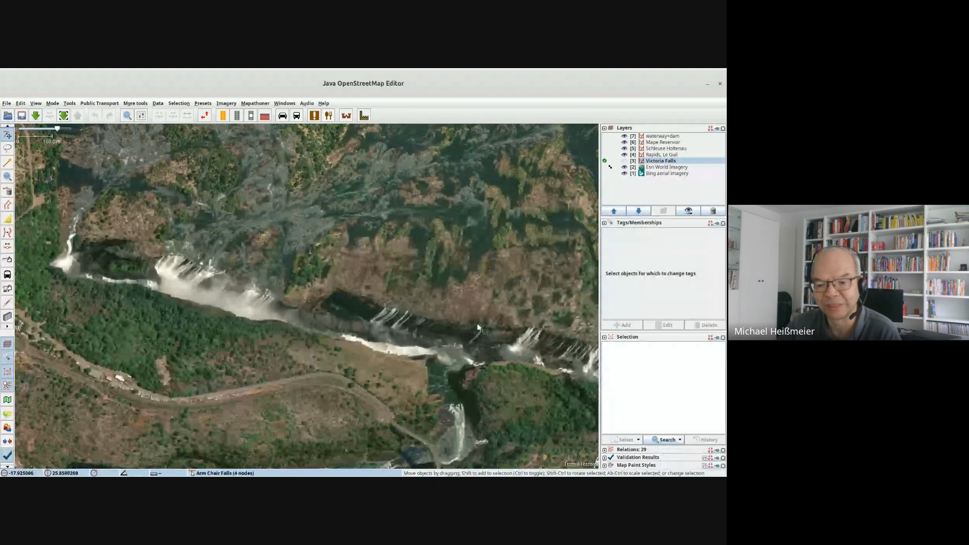
left_click_drag(444, 321, 367, 305)
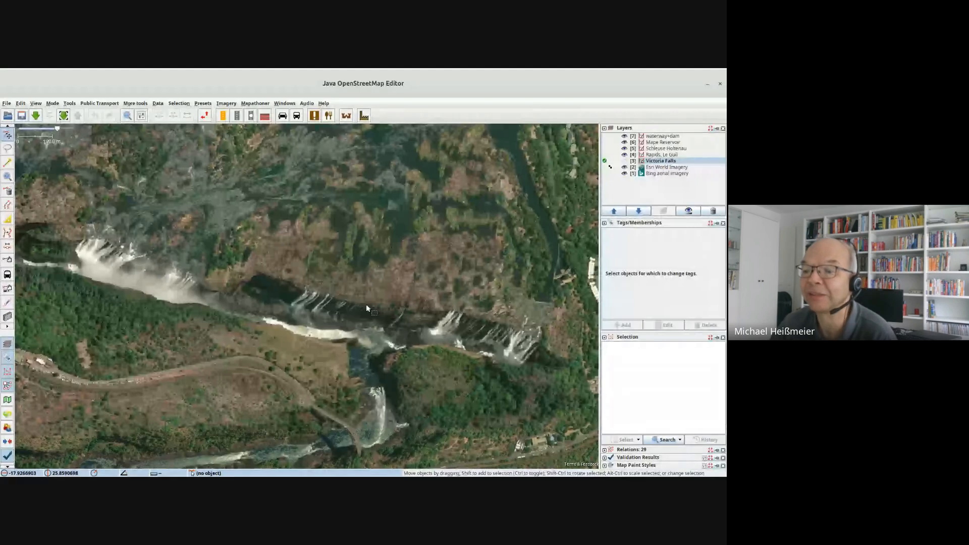
left_click(626, 161)
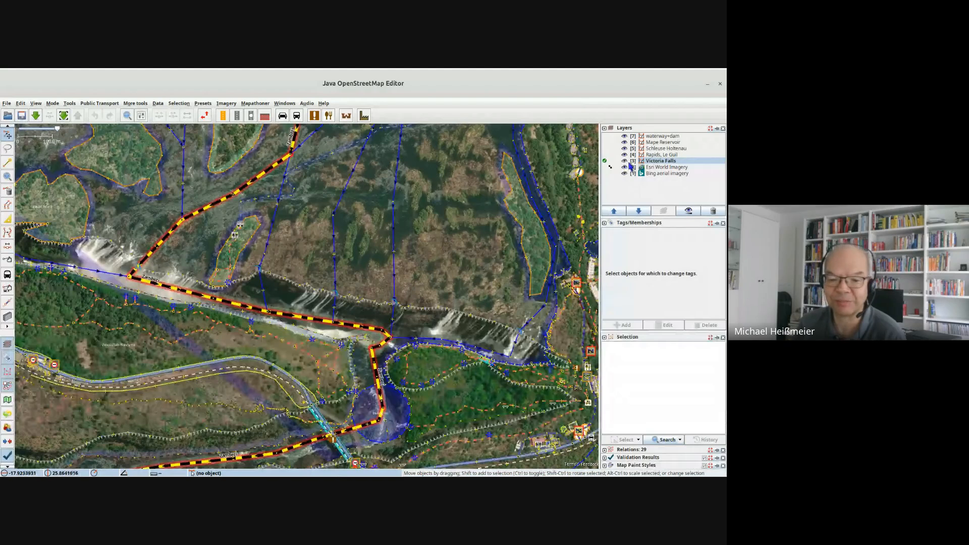
Select the Eastern Cataract cliff line at the edge of the falls and read through its tags.
left_click(459, 325)
scroll(650, 298, "down", 2)
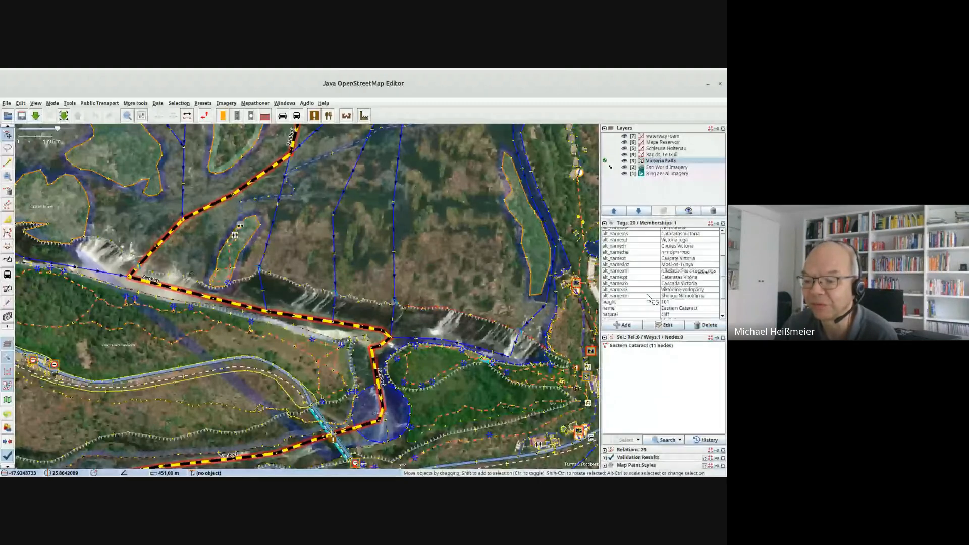
scroll(650, 298, "down", 2)
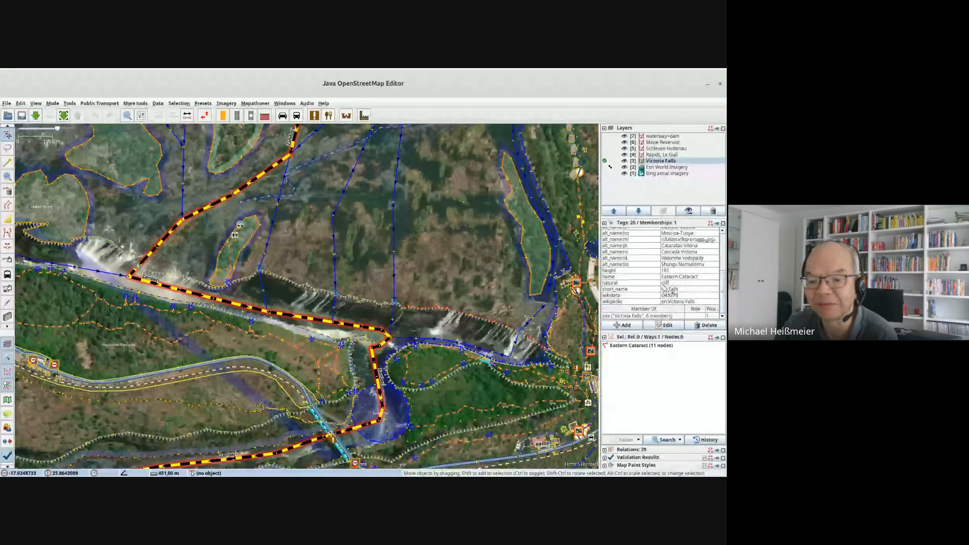
Inspect the neighbouring Rainbow Falls and Horseshoe Falls cliff lines along the same edge.
left_click(372, 303)
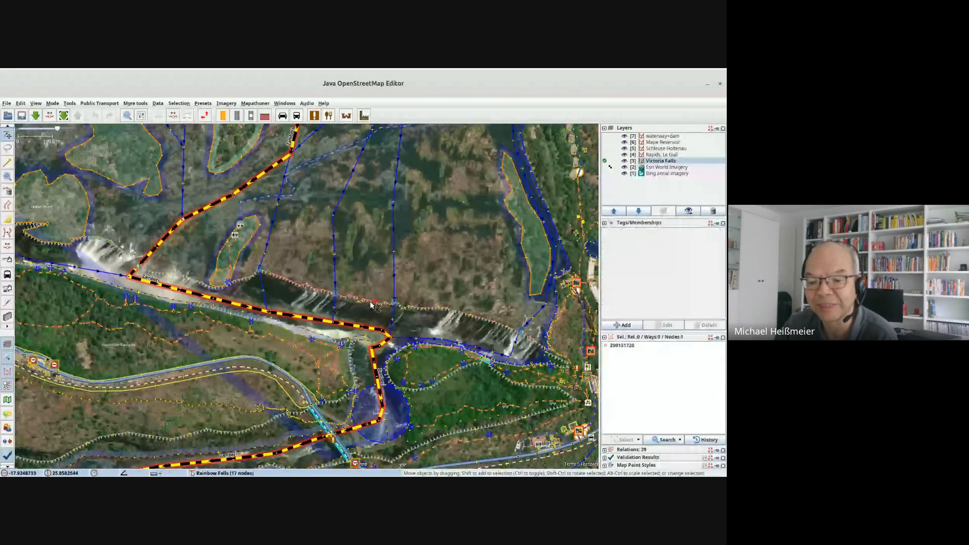
left_click(371, 303)
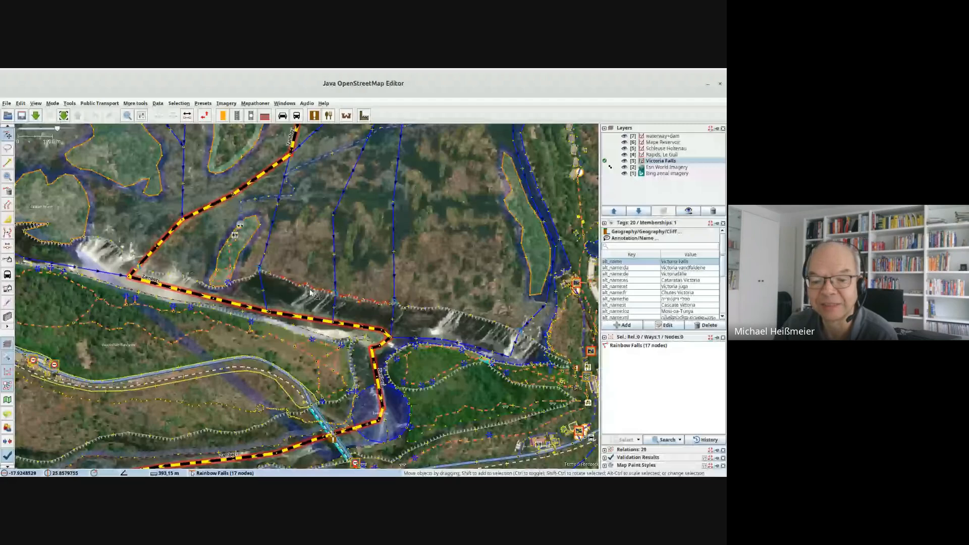
left_click(245, 281)
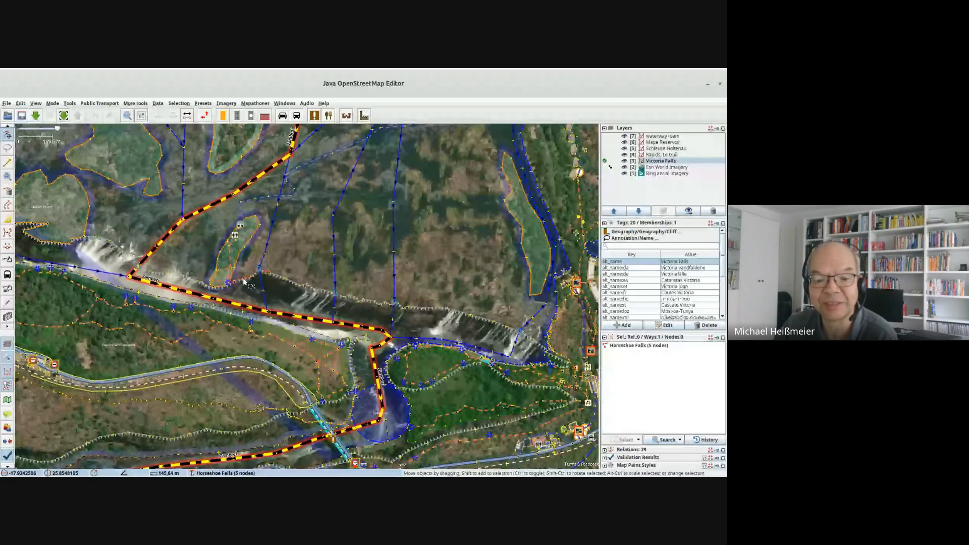
left_click(208, 287)
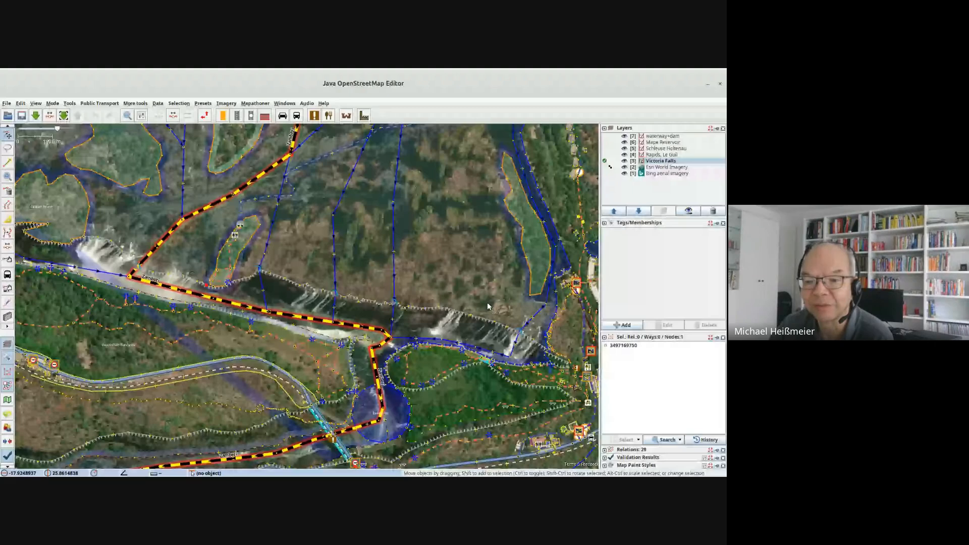
Inspect the tags of the Zambezi river way upstream of the falls.
scroll(488, 306, "up", 5)
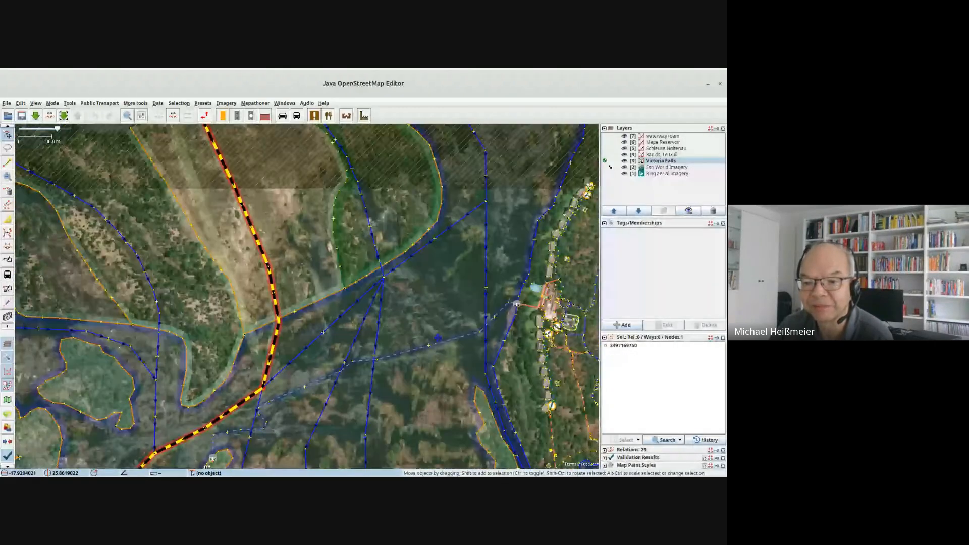
left_click_drag(438, 338, 435, 375)
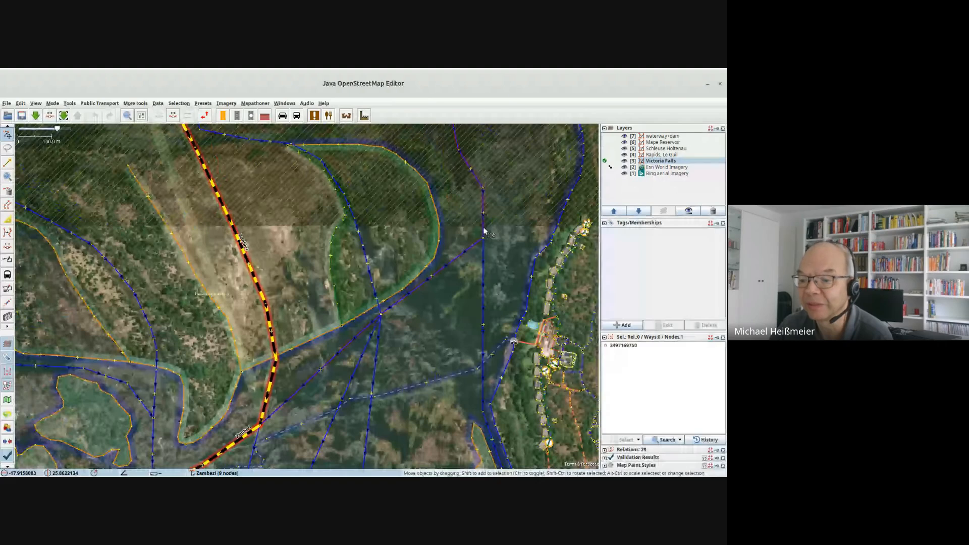
left_click(484, 232)
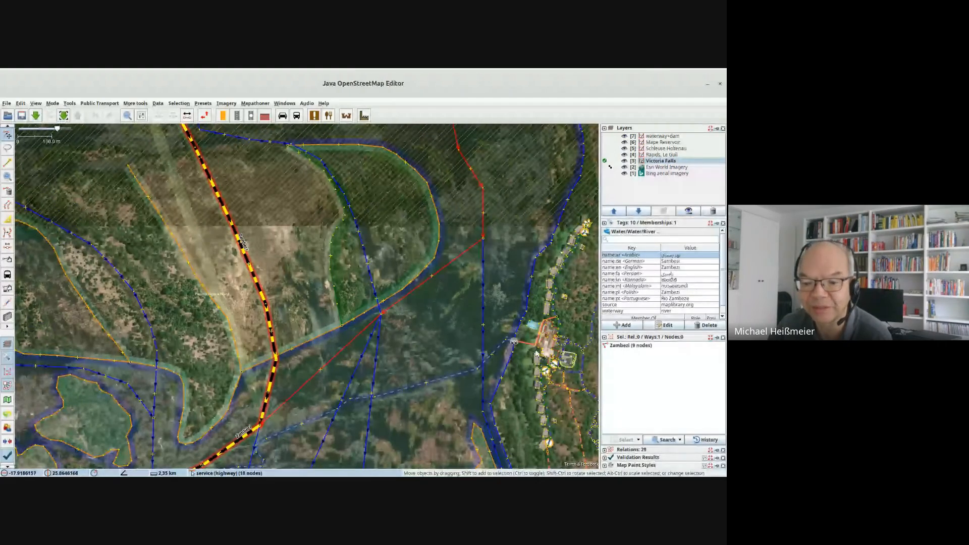
Return to the falls and inspect the Zambezi branch that drops over the cliff above the gorge outlet.
left_click_drag(470, 361, 517, 254)
left_click_drag(482, 333, 525, 256)
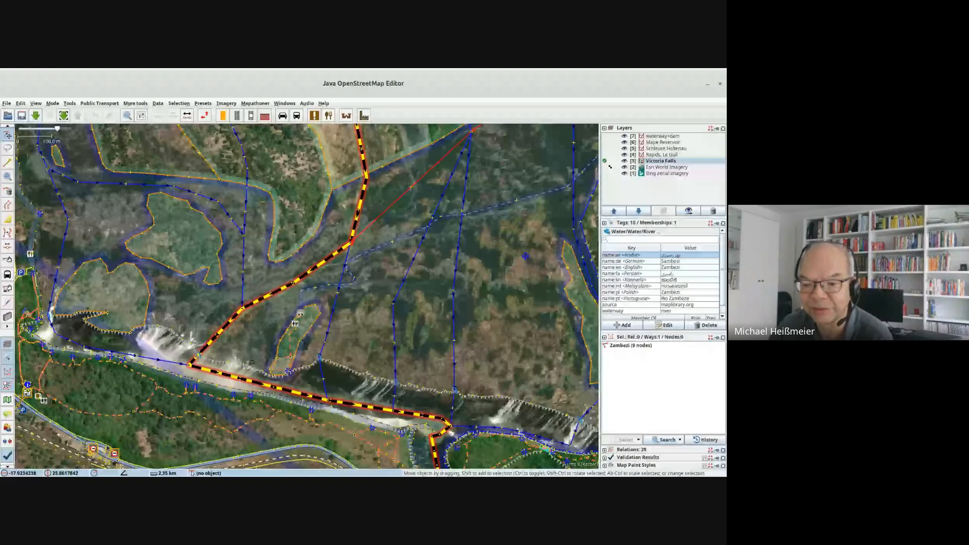
left_click_drag(549, 396, 486, 302)
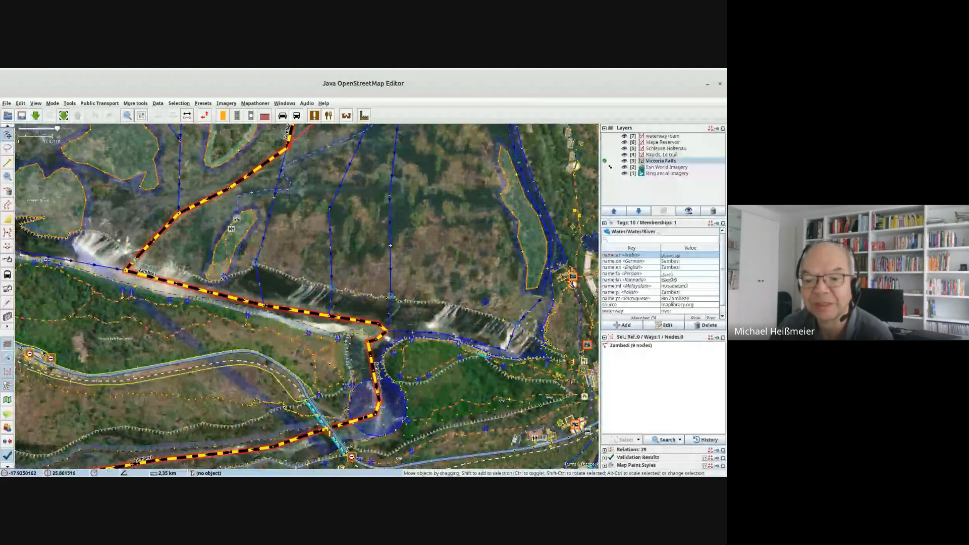
left_click_drag(443, 377, 449, 337)
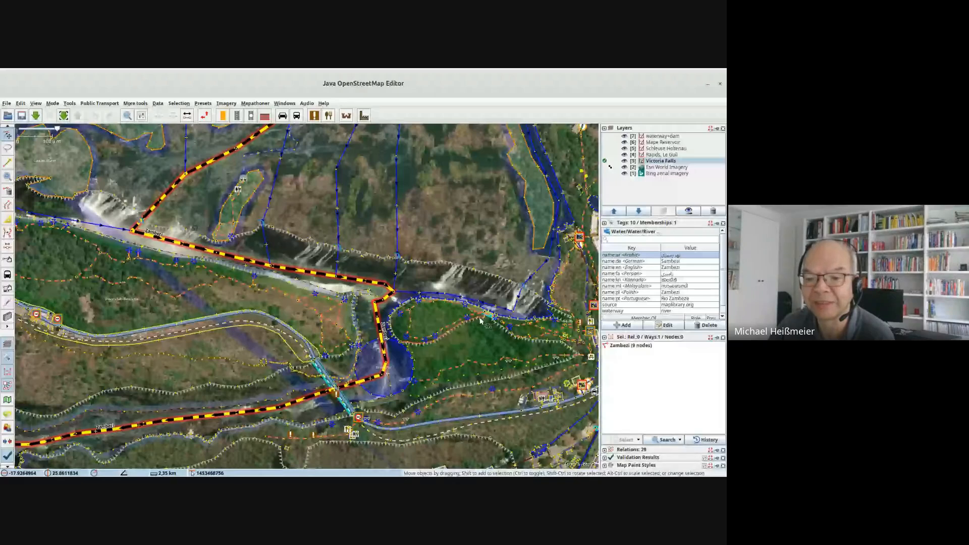
left_click(397, 243)
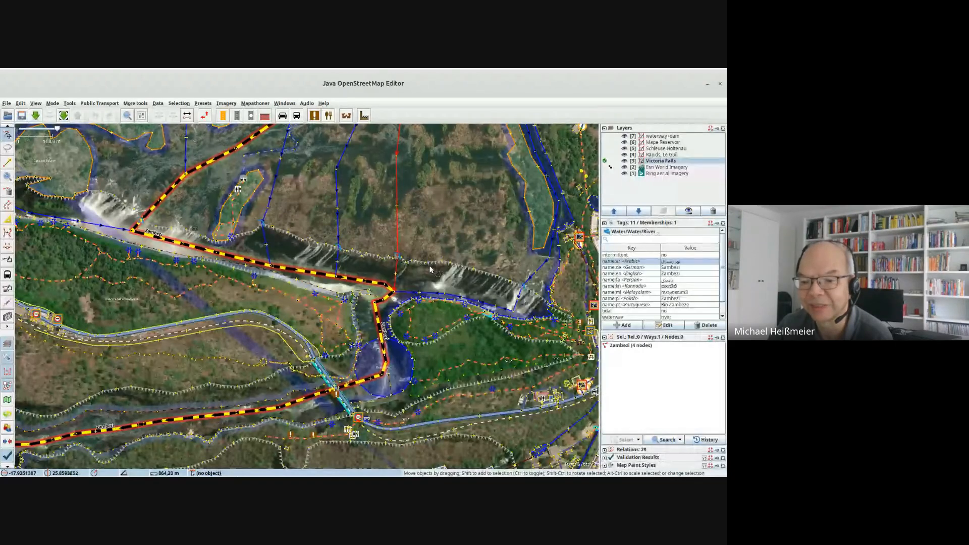
Inspect the tags of the Arm Chair Falls, Rainbow Falls and Horseshoe Falls waterfall nodes where the river branches cross the cliff.
scroll(406, 261, "up", 2)
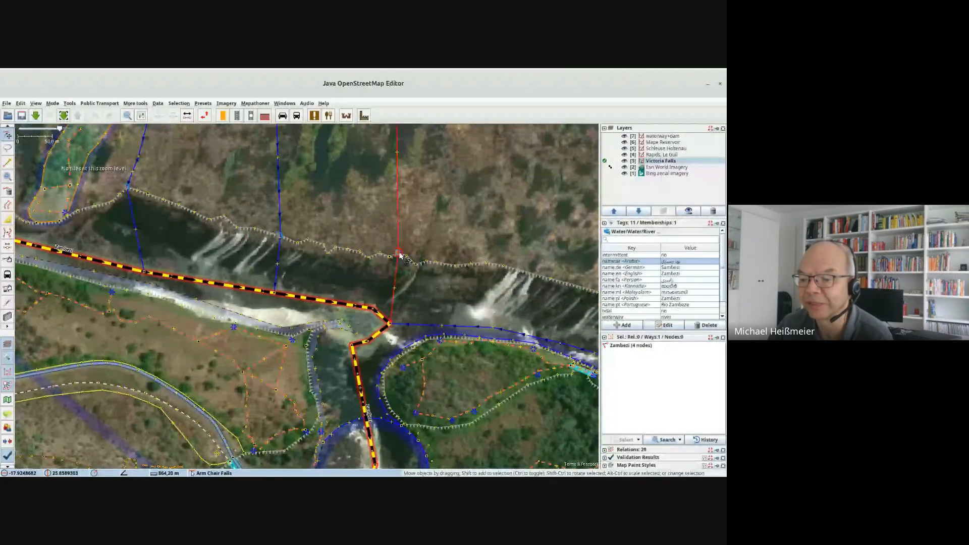
left_click(399, 255)
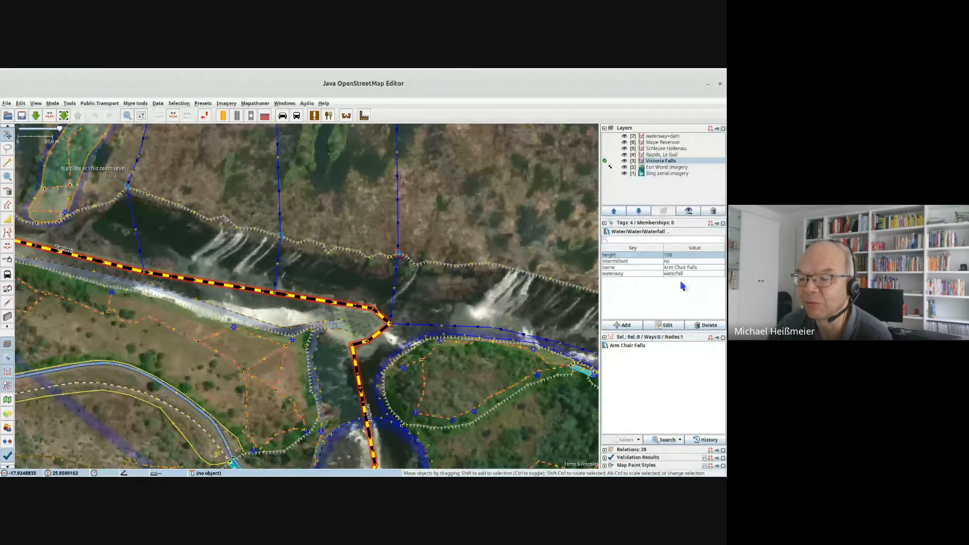
left_click(281, 236)
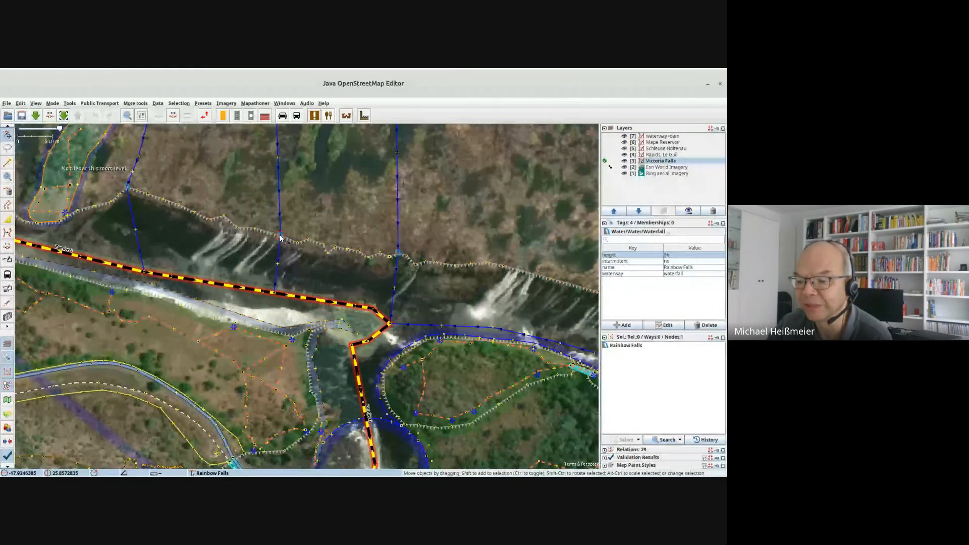
left_click(126, 188)
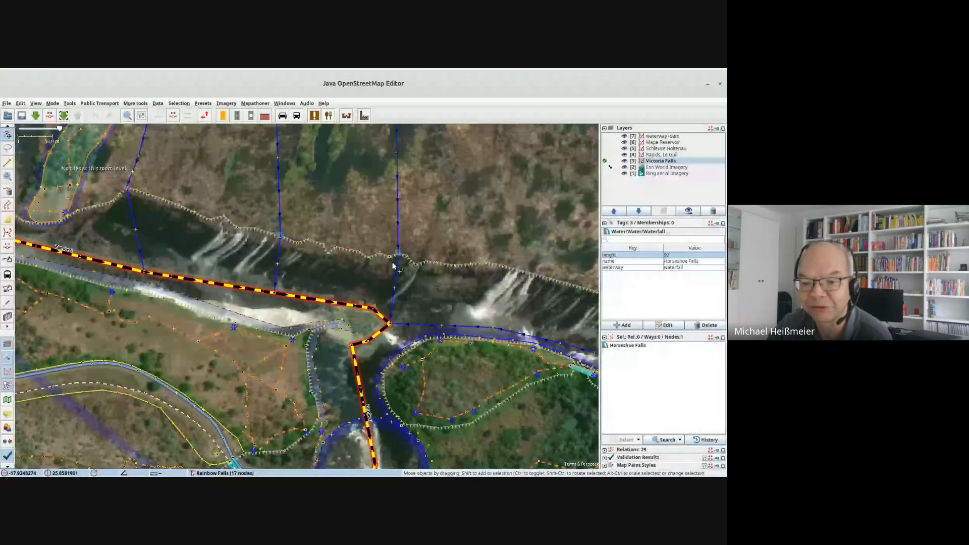
Review the cliff line between the waterfall nodes and select the Arm Chair Falls node again.
scroll(435, 263, "down", 2)
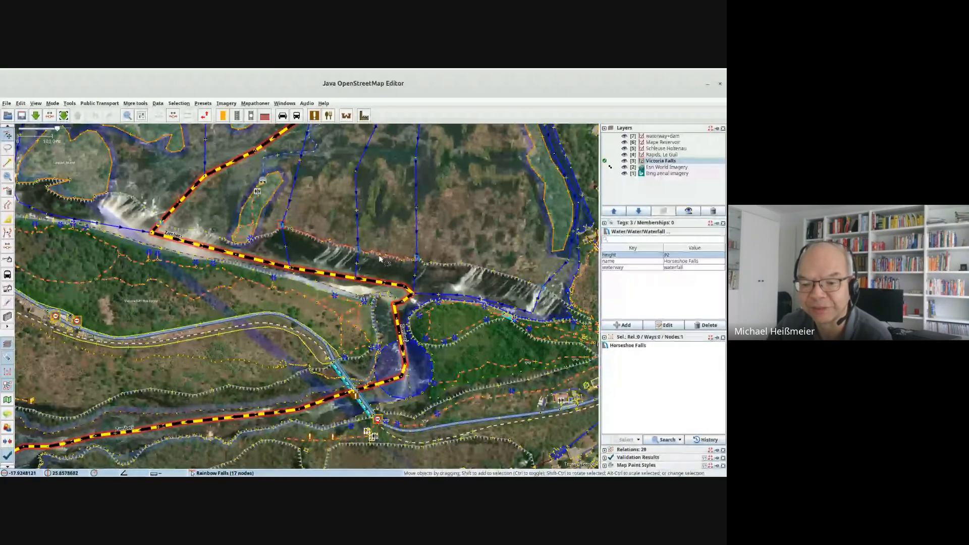
left_click_drag(380, 259, 408, 263)
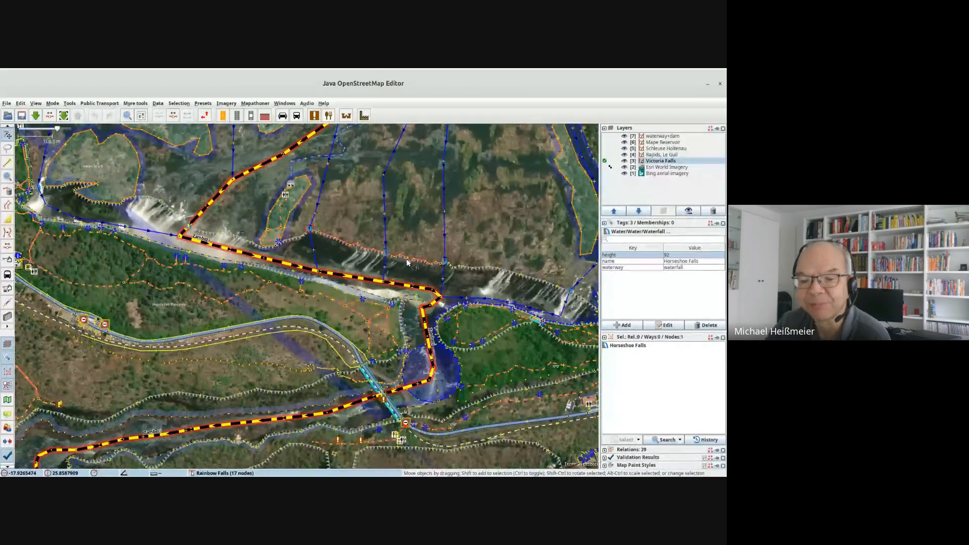
scroll(410, 269, "up", 2)
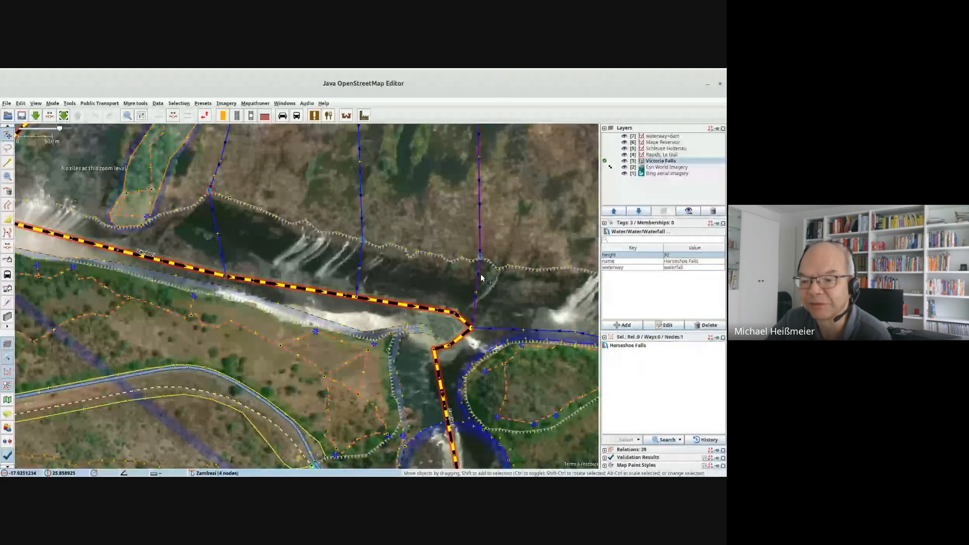
left_click(480, 260)
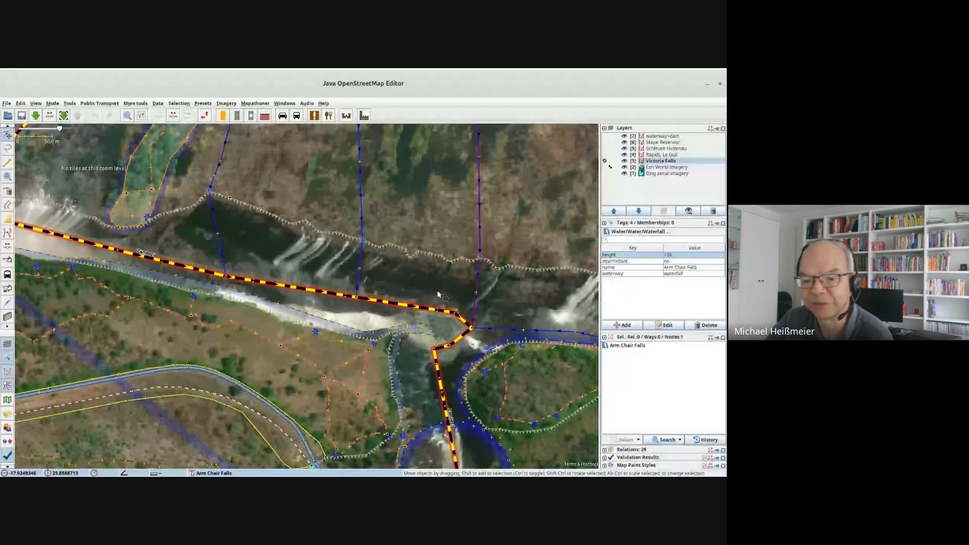
Select the Zambezi section running through the gorge below the falls and read through its river and boundary tags.
scroll(434, 282, "down", 2)
left_click_drag(432, 280, 356, 245)
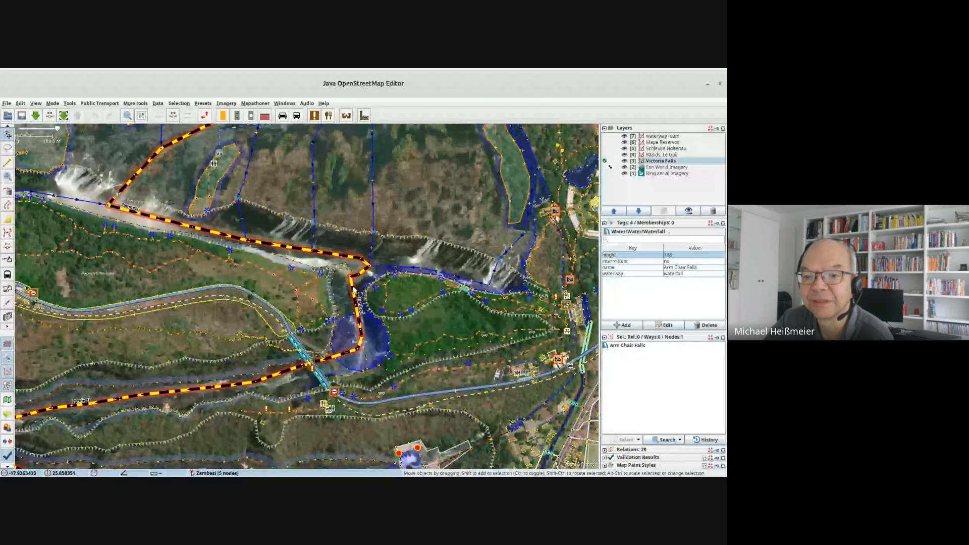
left_click(353, 290)
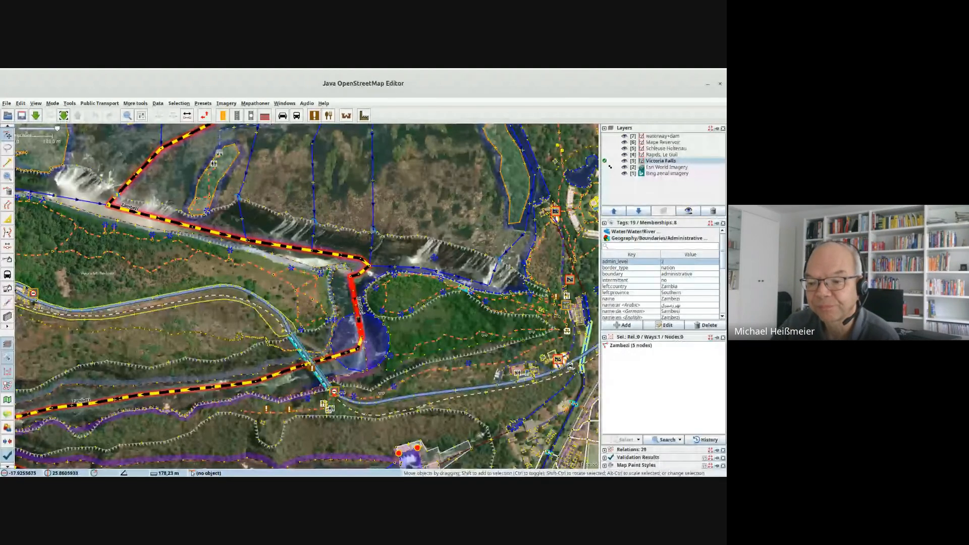
left_click_drag(437, 252, 517, 318)
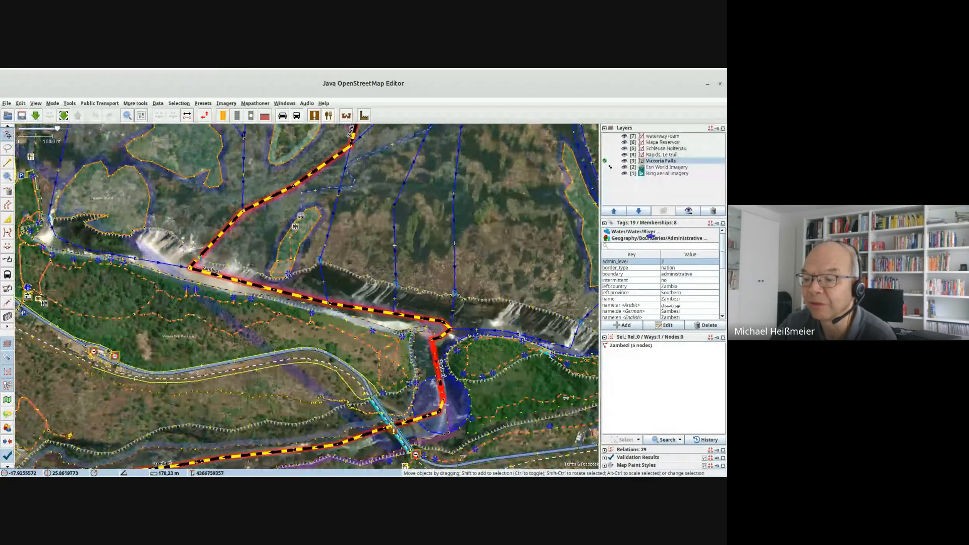
scroll(657, 290, "down", 3)
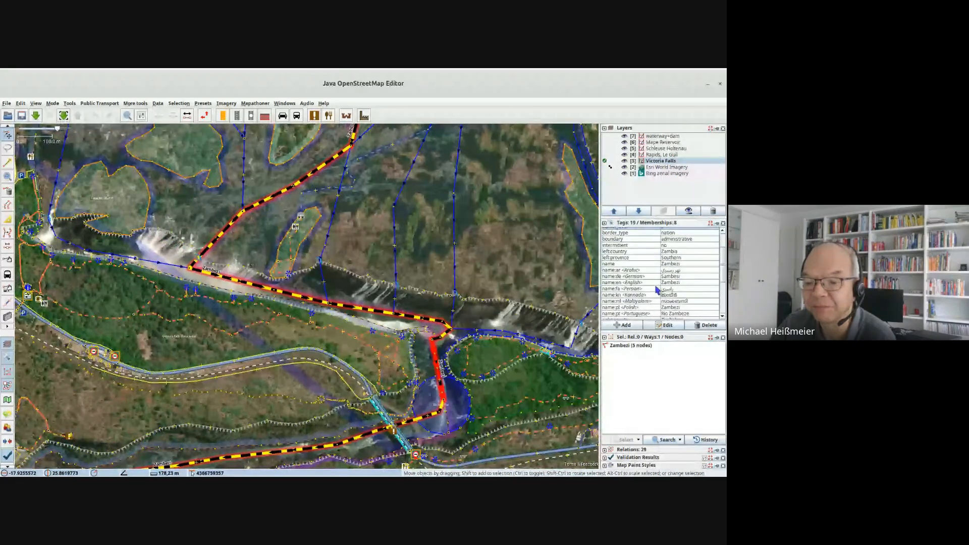
scroll(658, 289, "down", 2)
Select the Arm Chair Falls node and check its Waterfall preset.
left_click(456, 293)
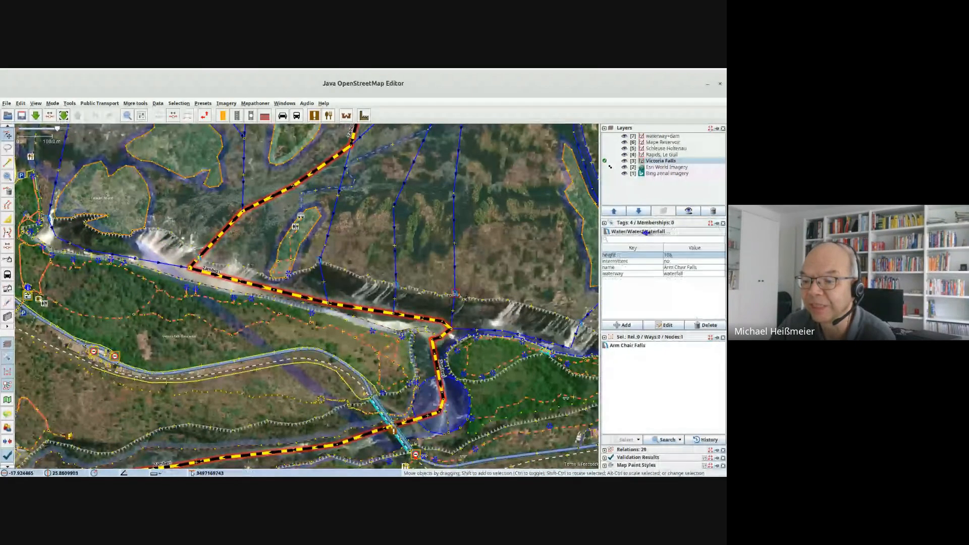
left_click(643, 232)
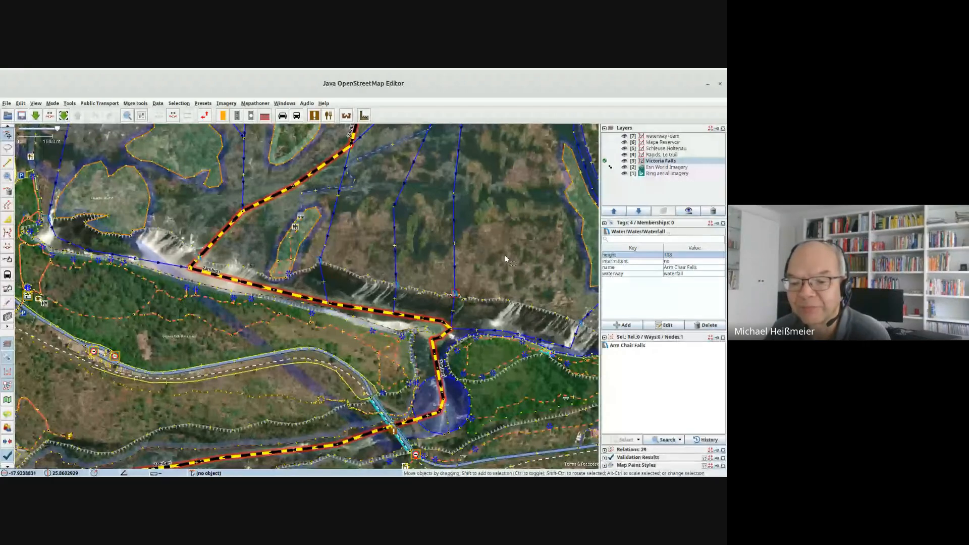
Switch the active layer from Victoria Falls to the Rapids, Le Guil layer.
left_click_drag(536, 374, 432, 288)
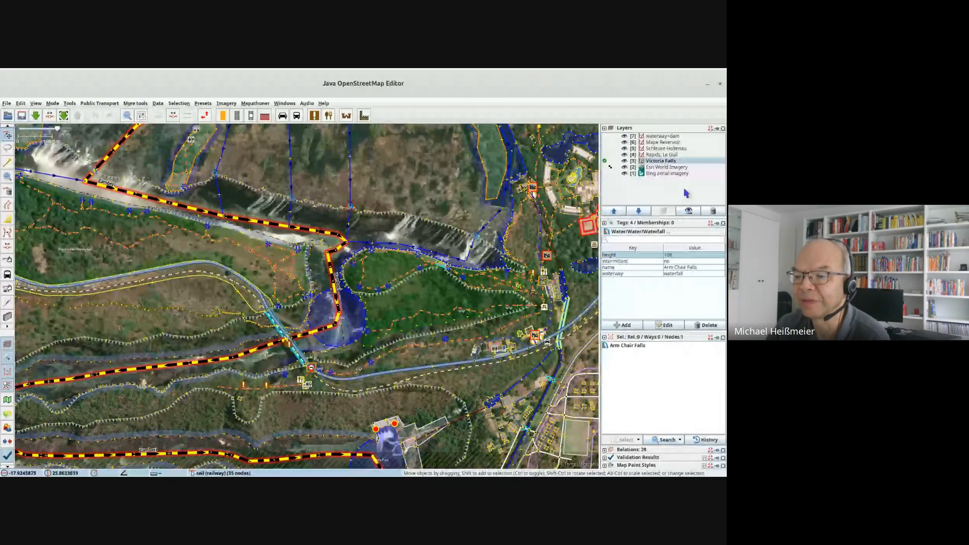
left_click(605, 155)
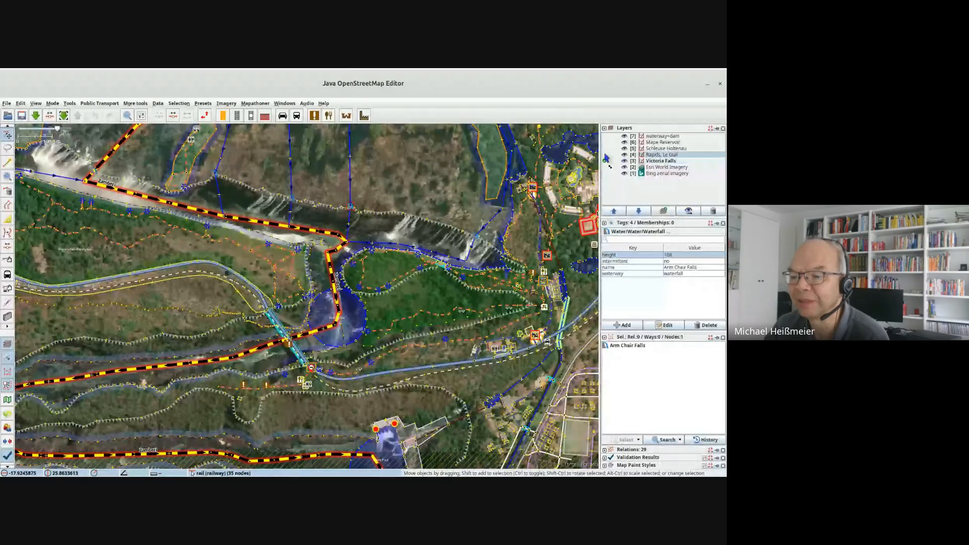
Activate the Rapids, Le Guil layer, bringing its area into view, and hide its map data.
left_click(606, 155)
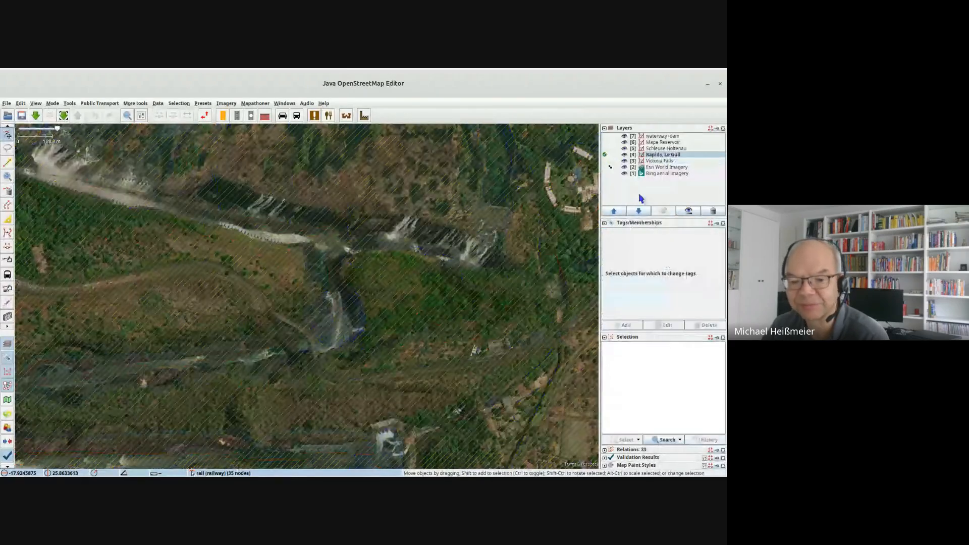
key("5")
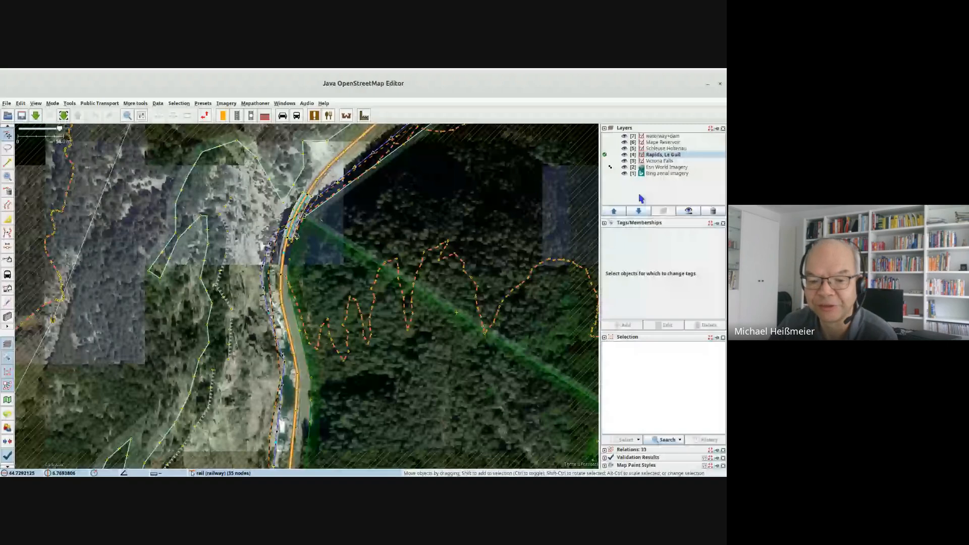
left_click(624, 155)
Follow the river through the gorge on the bare aerial imagery and examine its white-water stretches up close.
scroll(371, 262, "down", 2)
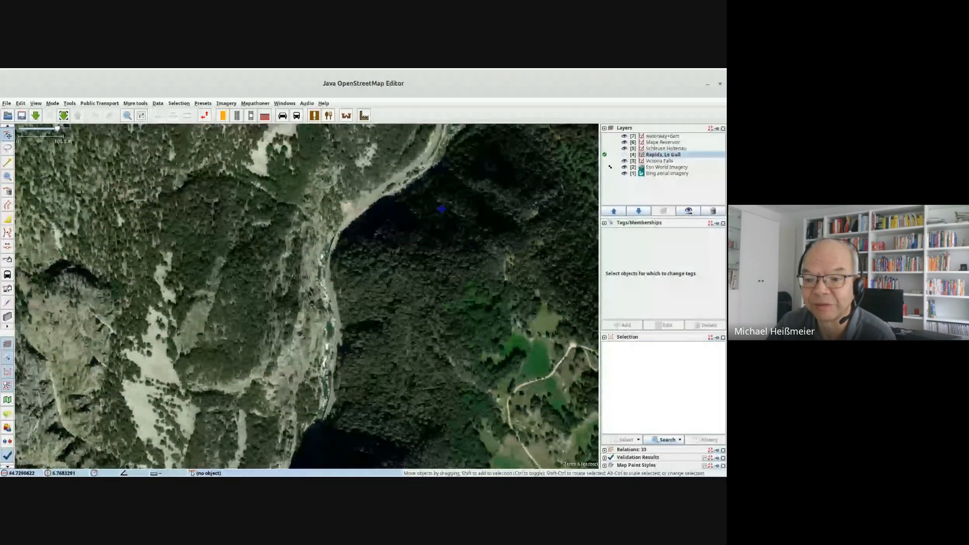
left_click_drag(441, 208, 396, 333)
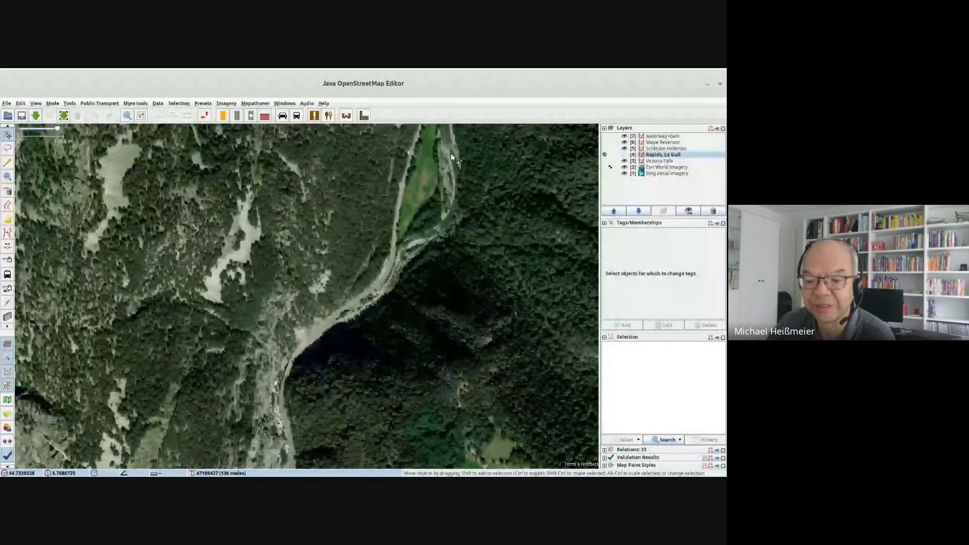
left_click_drag(279, 372, 412, 247)
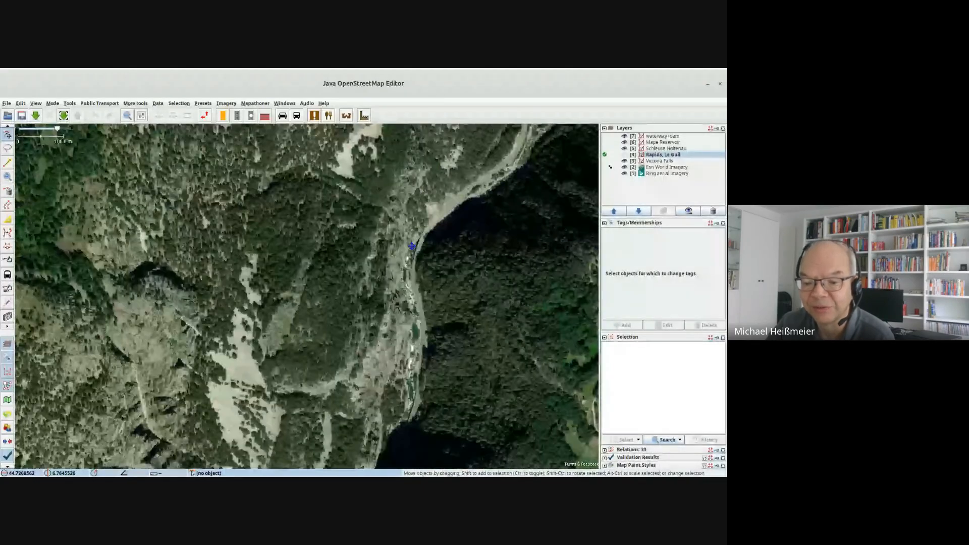
left_click_drag(402, 439, 348, 414)
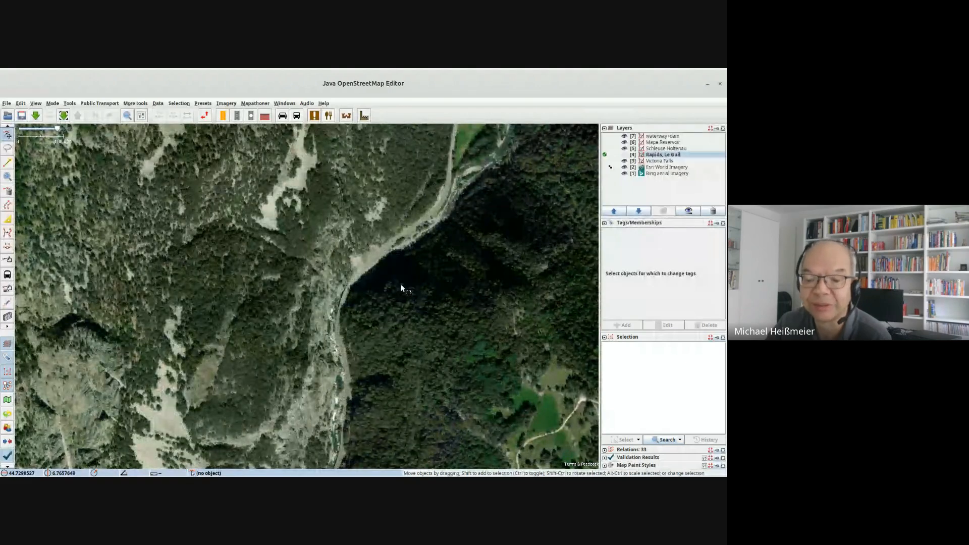
scroll(402, 288, "up", 3)
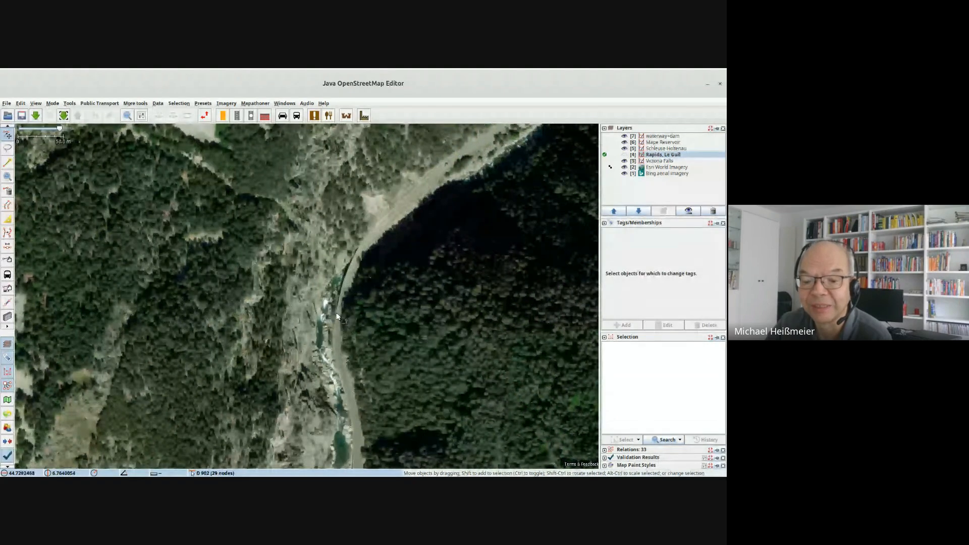
scroll(339, 322, "up", 3)
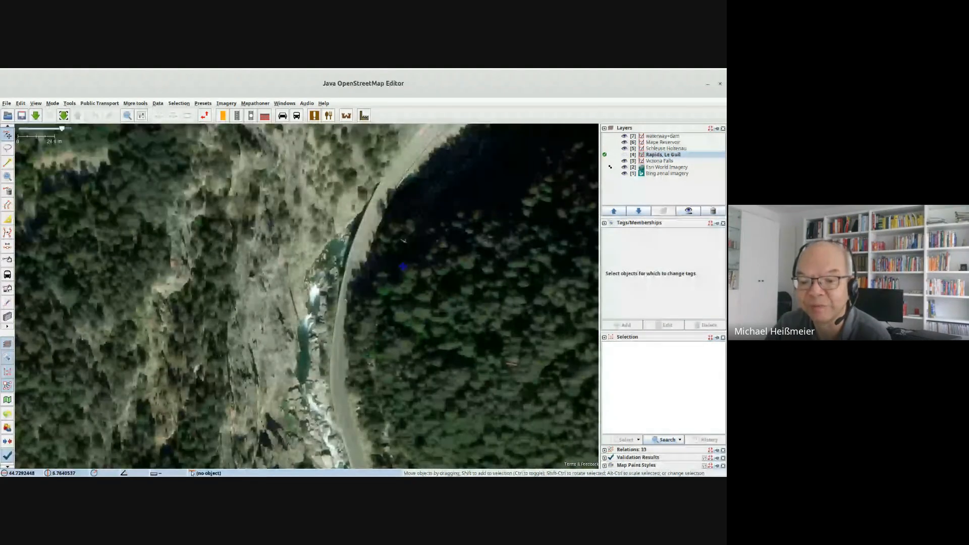
left_click_drag(320, 425, 403, 266)
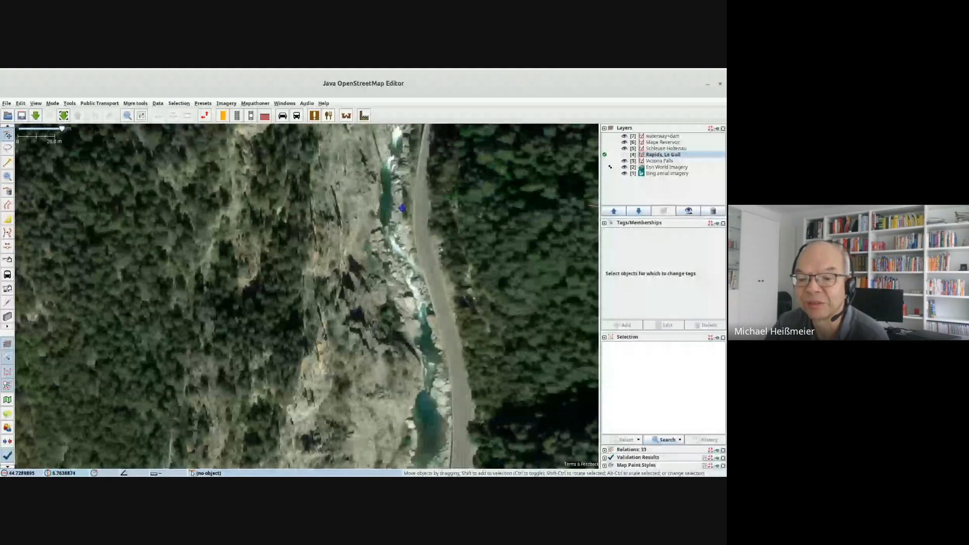
left_click_drag(402, 208, 398, 217)
left_click_drag(412, 274, 413, 235)
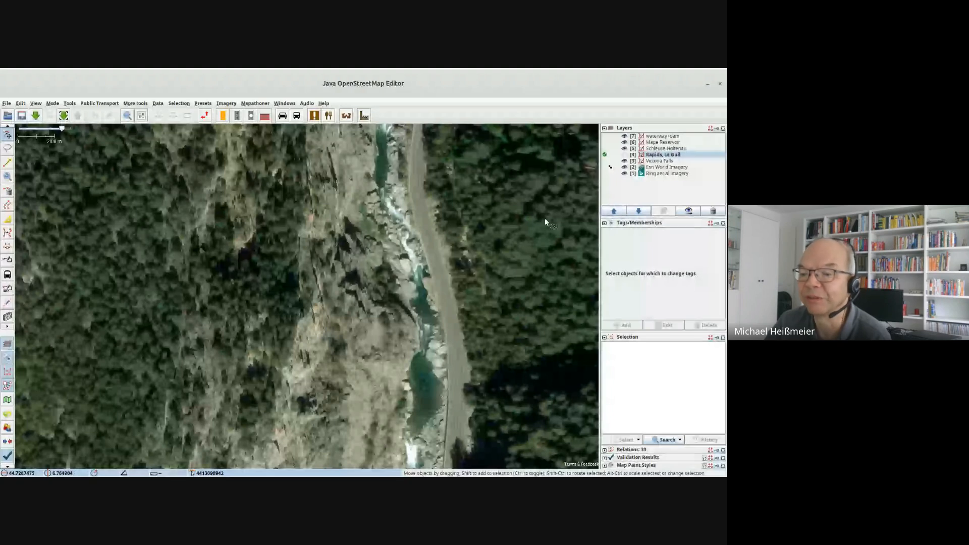
Show the Rapids, Le Guil layer's data again and select the Le Guil river way beside the road to read its tags.
left_click(625, 155)
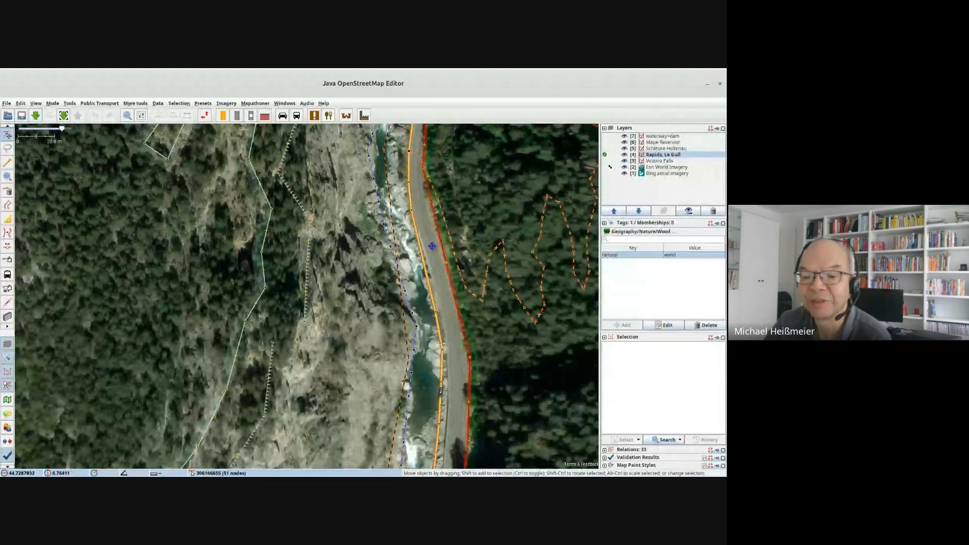
left_click_drag(433, 245, 432, 342)
left_click_drag(421, 195, 421, 168)
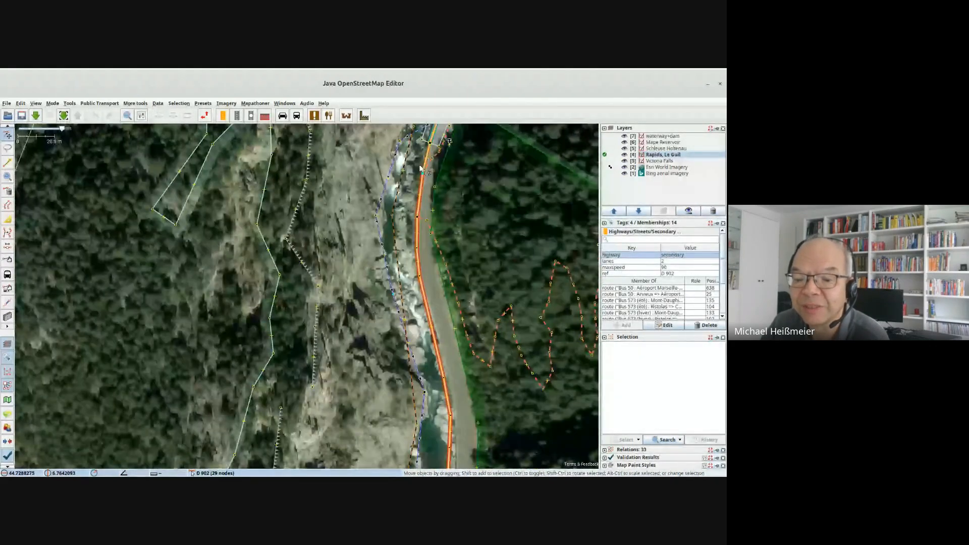
left_click_drag(418, 289, 418, 251)
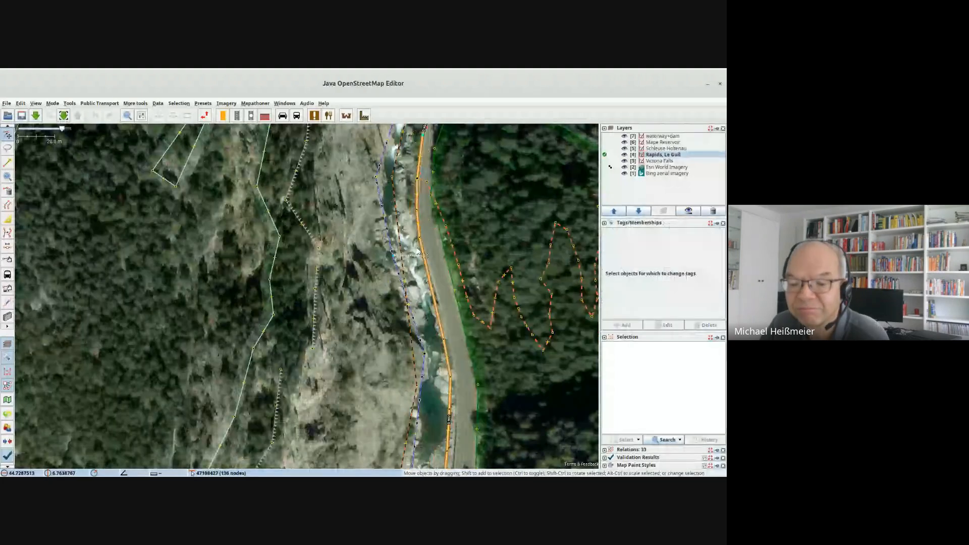
left_click_drag(423, 255, 432, 242)
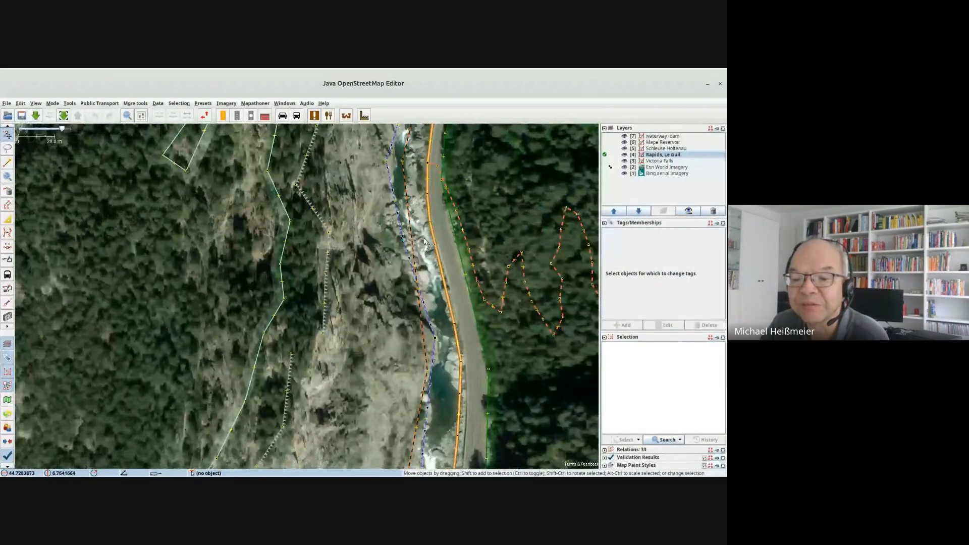
left_click(408, 252)
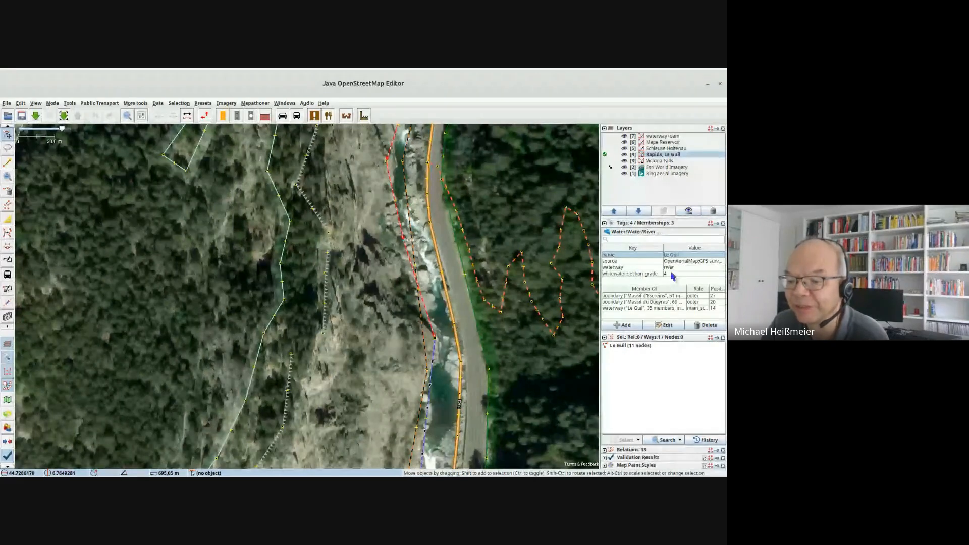
Select the Millénium rapide node and the Triple Chutes node further along the river to read their rapids tags.
left_click(406, 241)
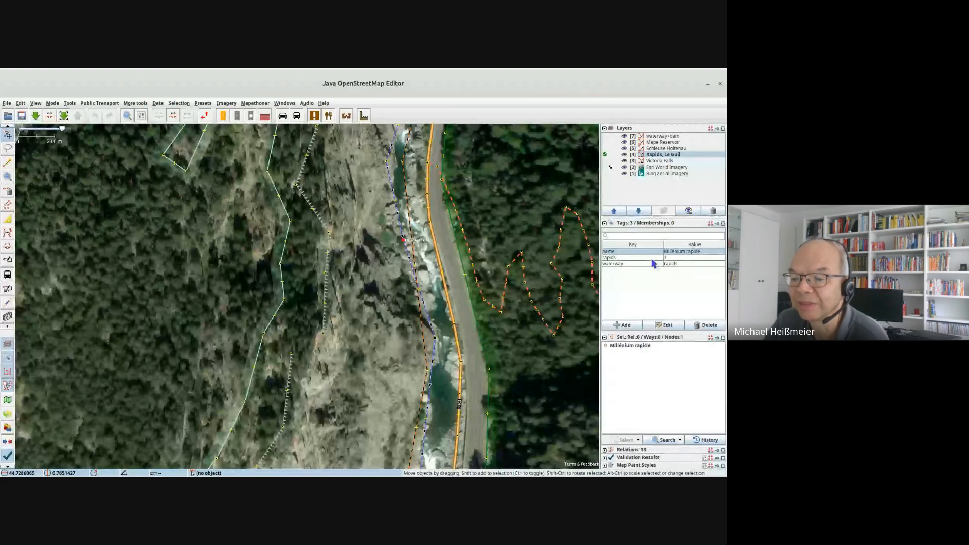
left_click_drag(444, 343, 449, 212)
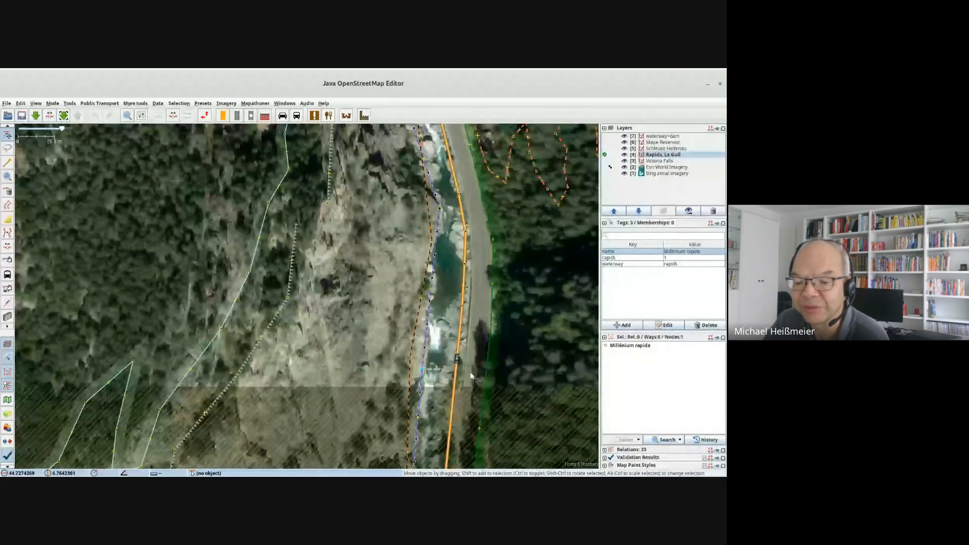
left_click(423, 369)
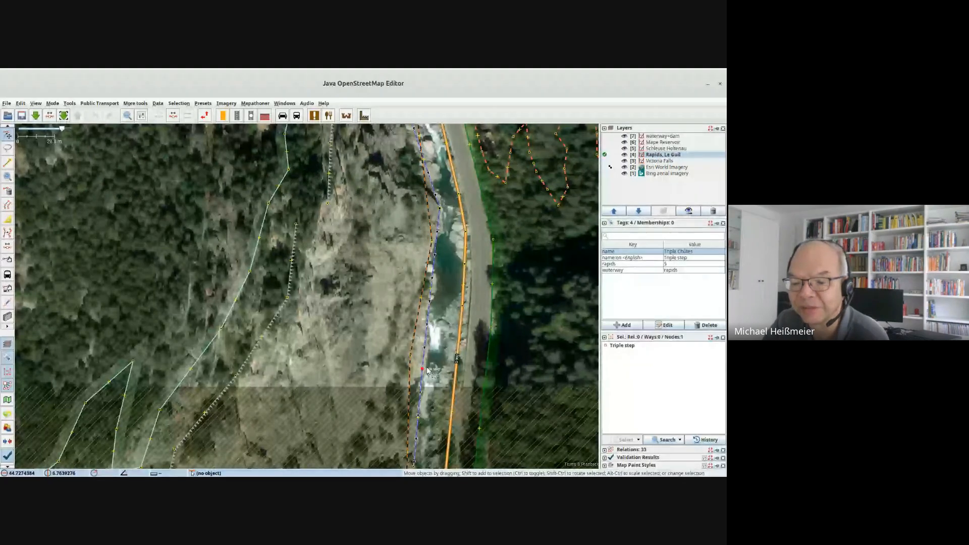
left_click_drag(428, 371, 465, 309)
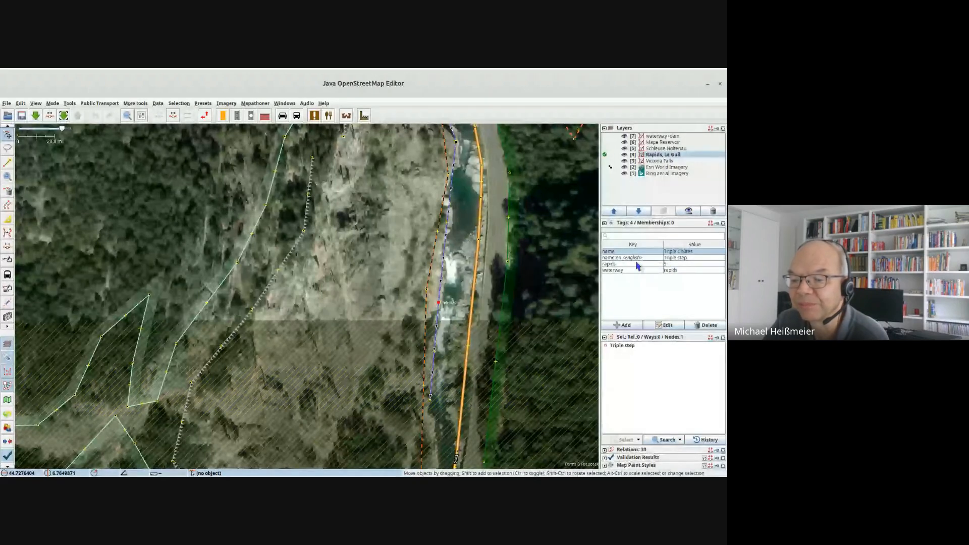
Return to the Millénium rapide node and inspect its tags and its position beside the white water.
left_click_drag(498, 261, 481, 391)
left_click_drag(458, 177, 460, 323)
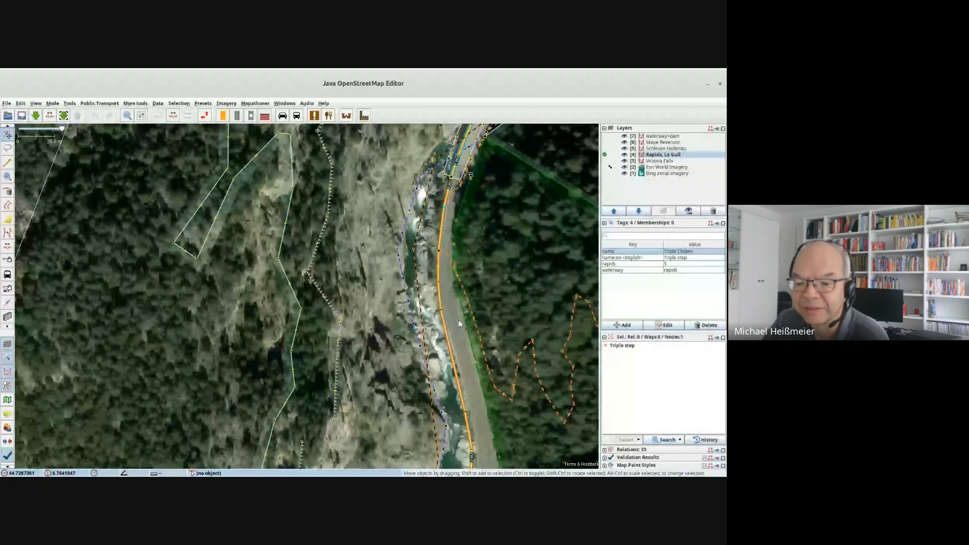
left_click(415, 329)
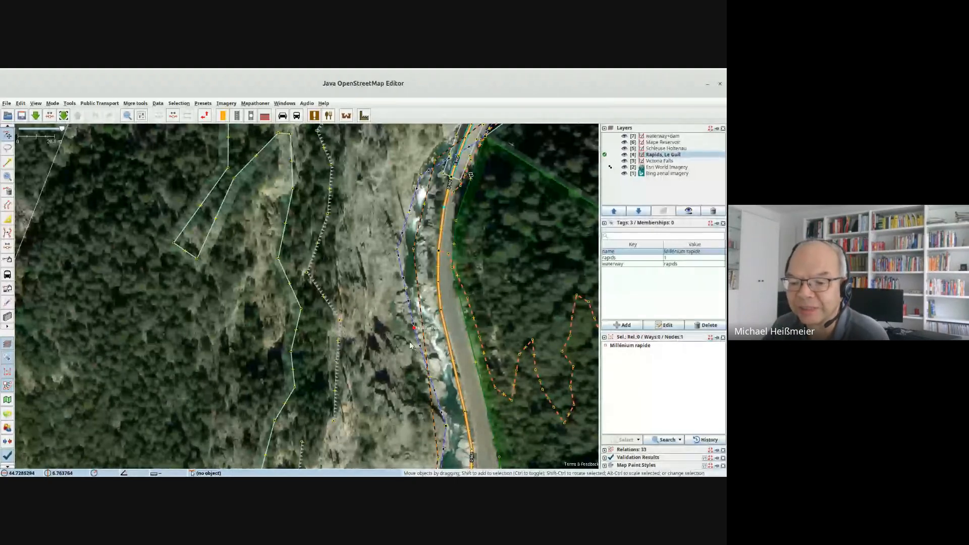
scroll(411, 345, "up", 2)
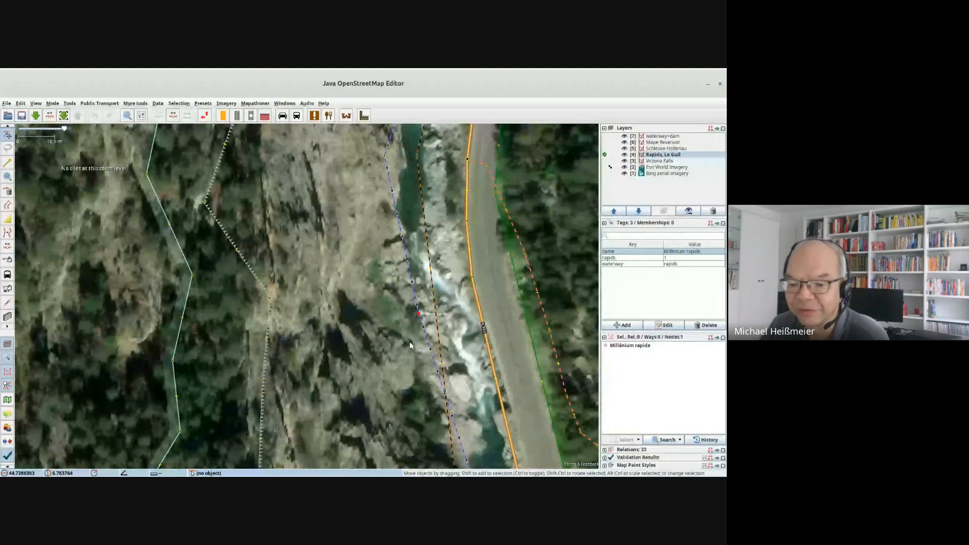
scroll(410, 341, "down", 2)
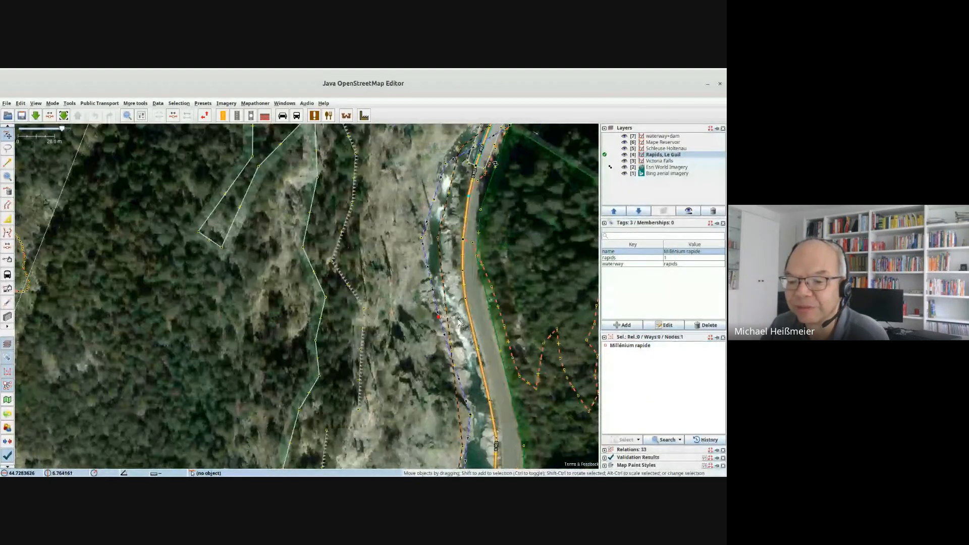
Select the Le Guil river way with whitewater section grade 4 and view its course in the surrounding valley.
left_click(435, 298)
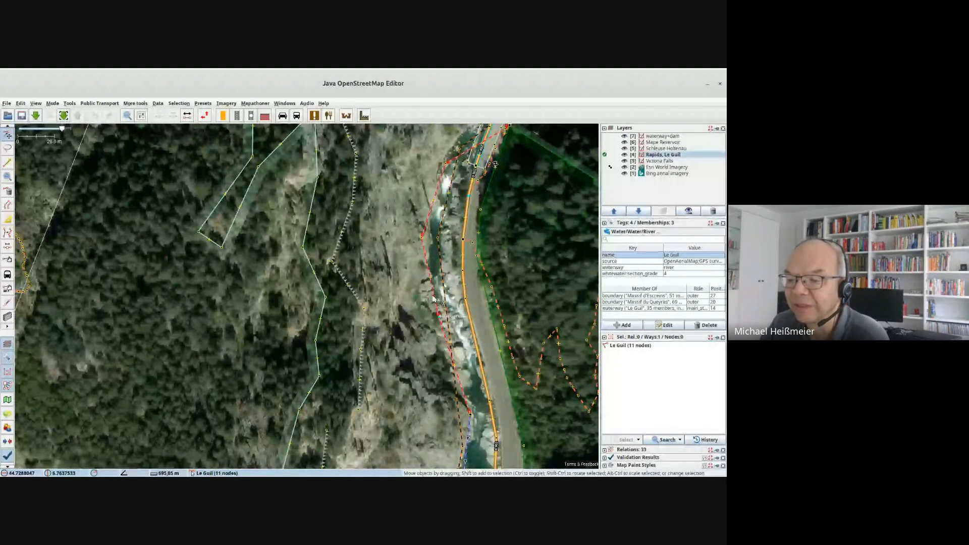
scroll(456, 305, "down", 2)
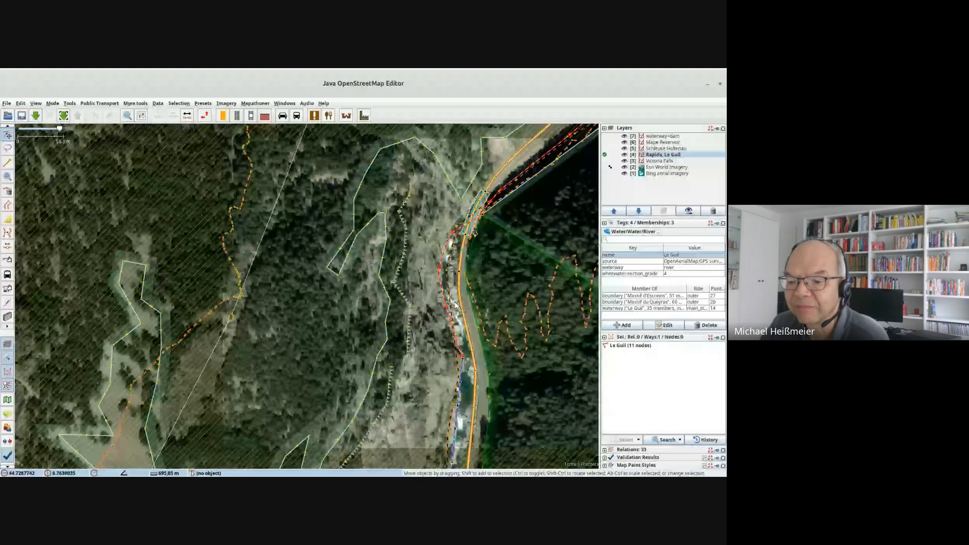
scroll(456, 305, "down", 1)
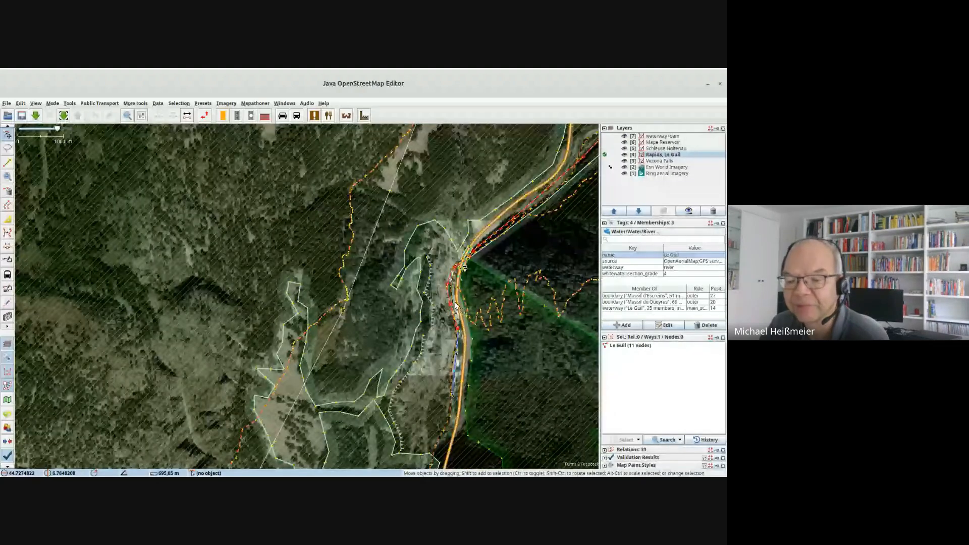
left_click_drag(456, 305, 476, 228)
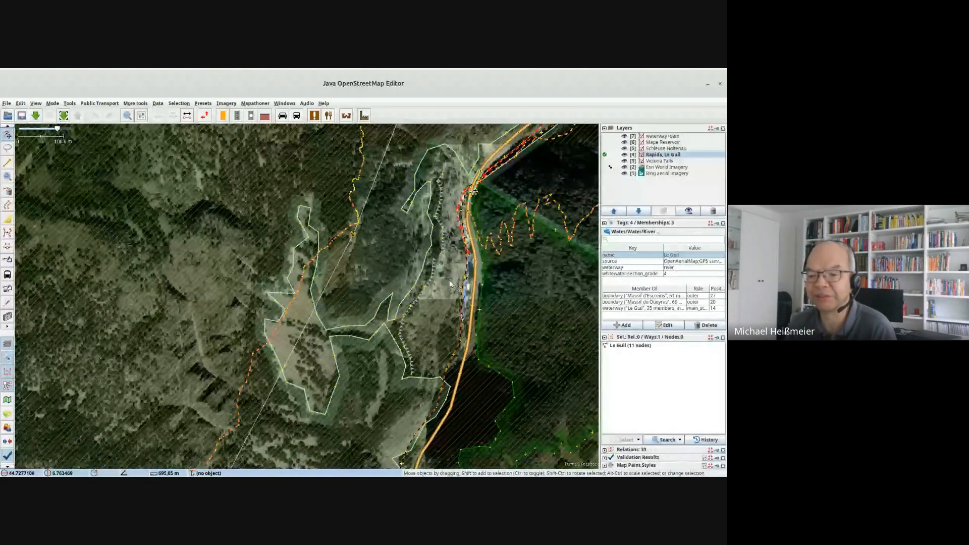
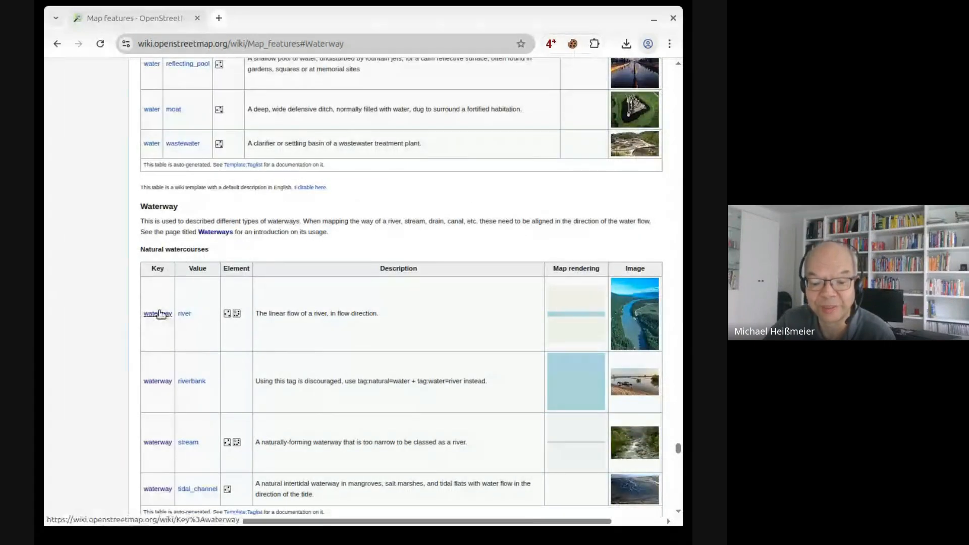
In the OpenStreetMap Wiki, open the waterway key page and read through its natural watercourse and artificial waterway values.
left_click(157, 314)
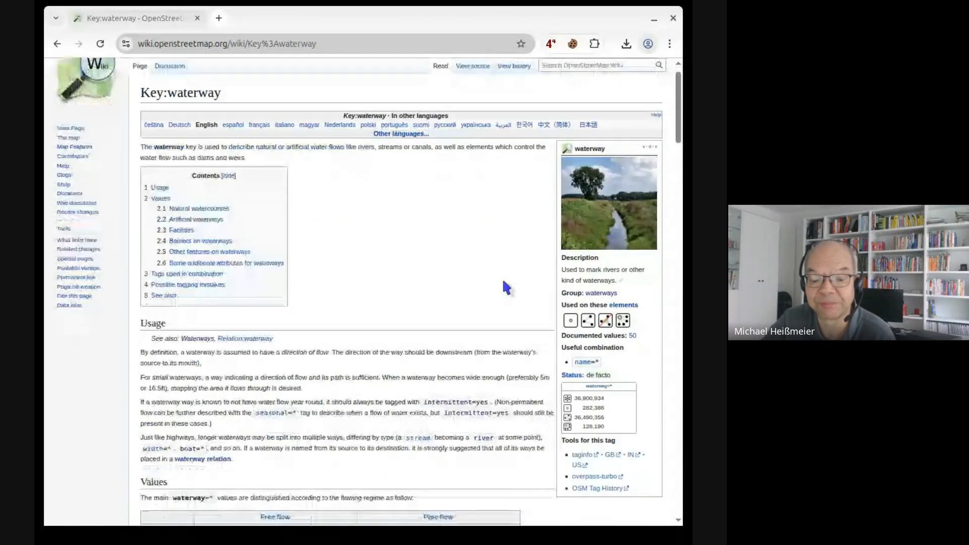
scroll(504, 287, "down", 5)
scroll(506, 278, "down", 2)
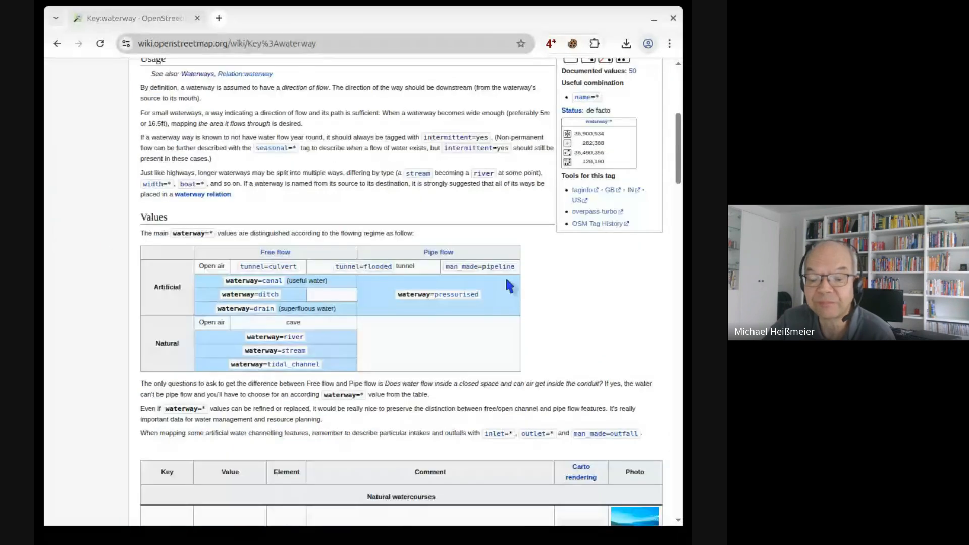
scroll(507, 280, "down", 7)
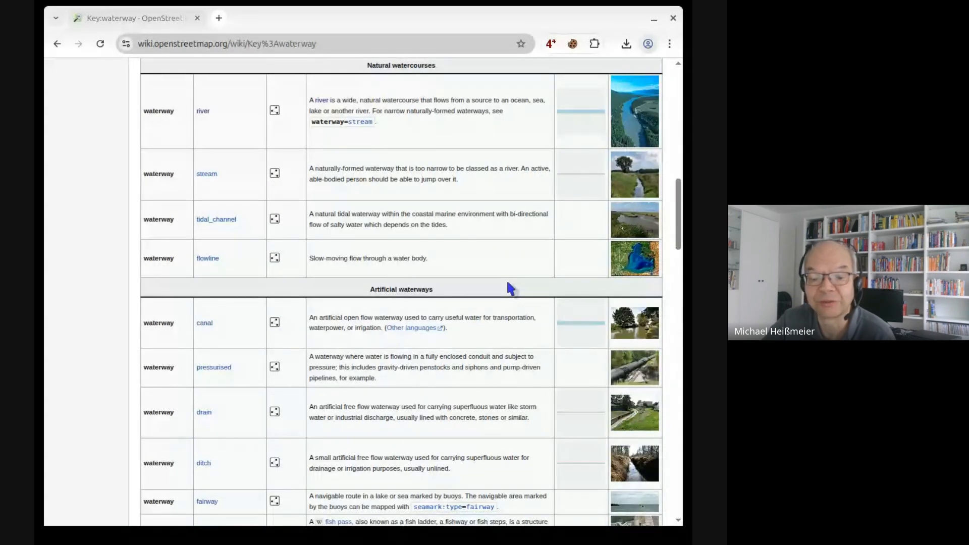
scroll(507, 280, "down", 3)
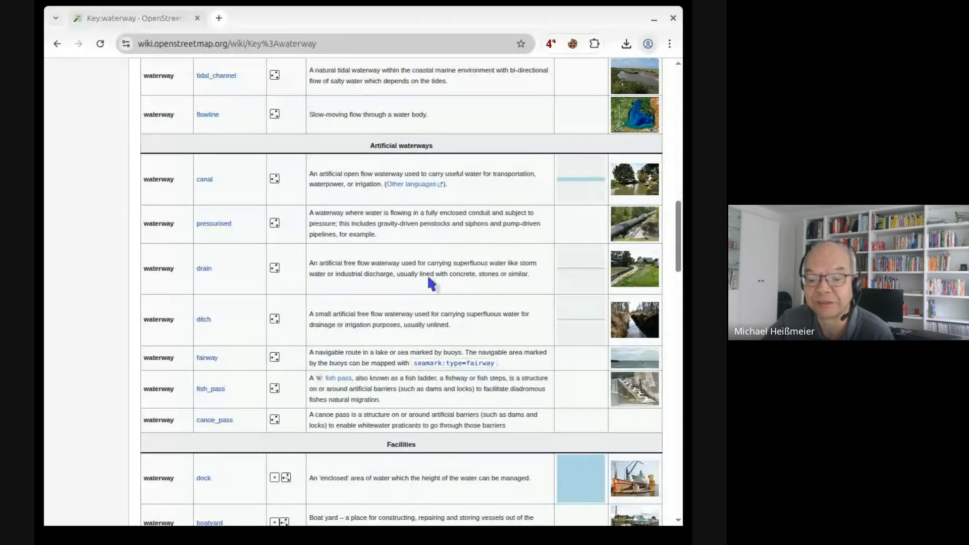
Review the barriers on waterways listed on the wiki page, from dam and weir through rapids and lock_gate to floodgate.
scroll(427, 275, "down", 7)
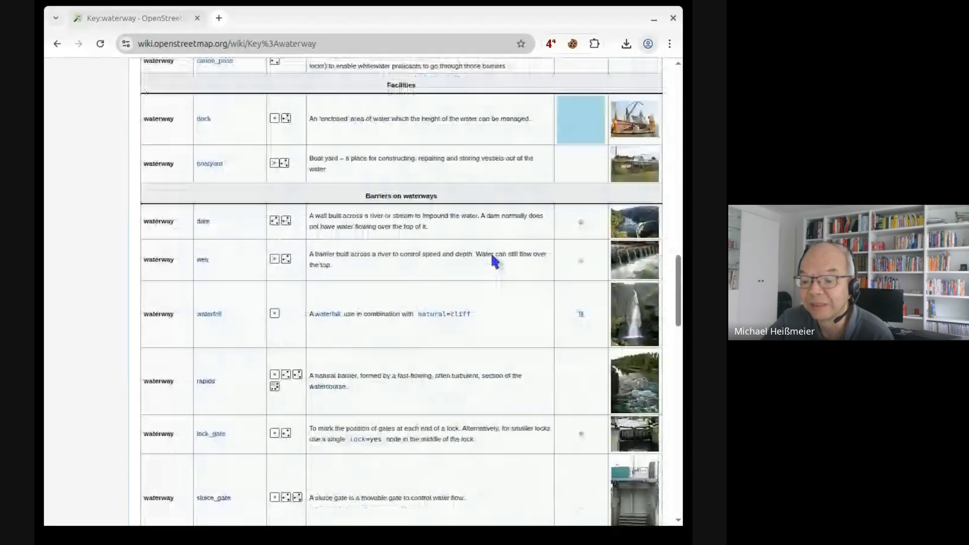
scroll(492, 258, "down", 2)
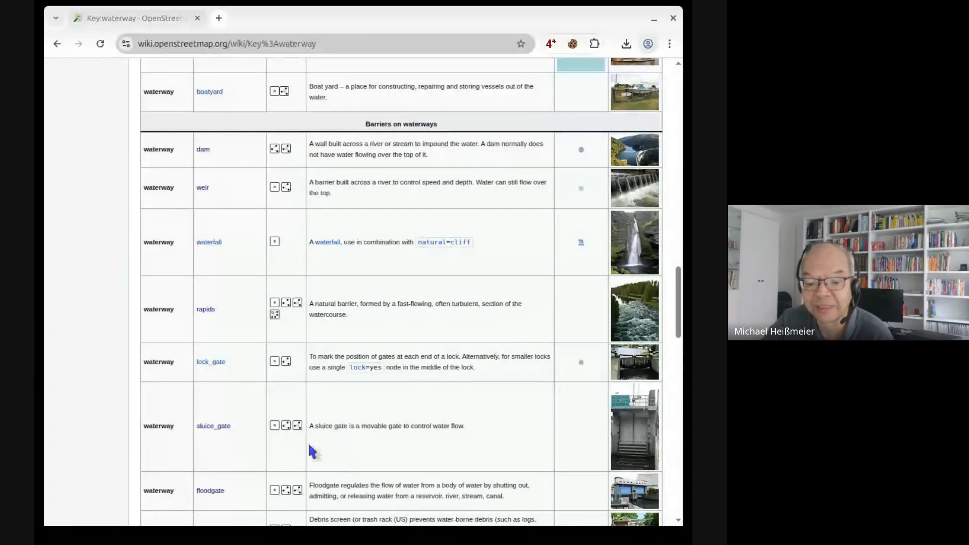
scroll(407, 444, "down", 2)
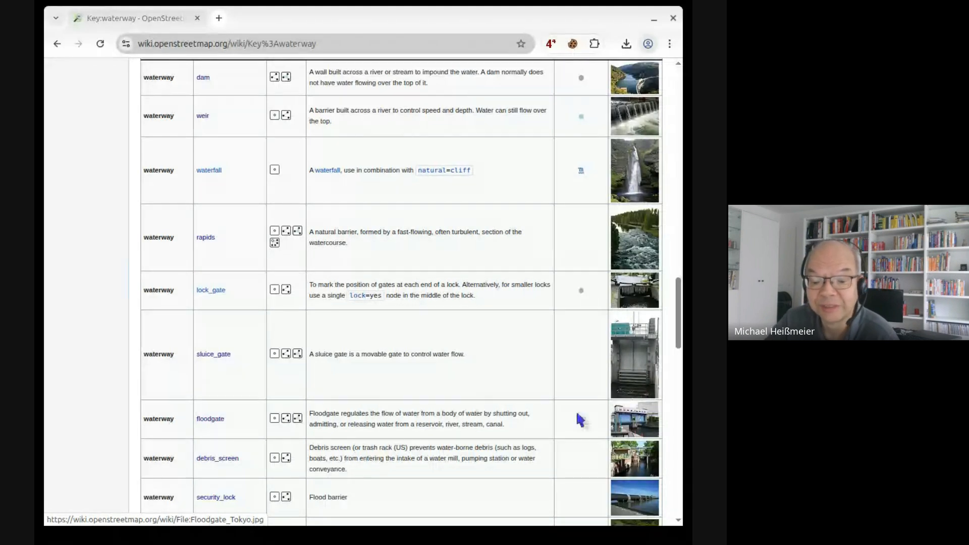
scroll(547, 388, "up", 3)
scroll(546, 388, "down", 3)
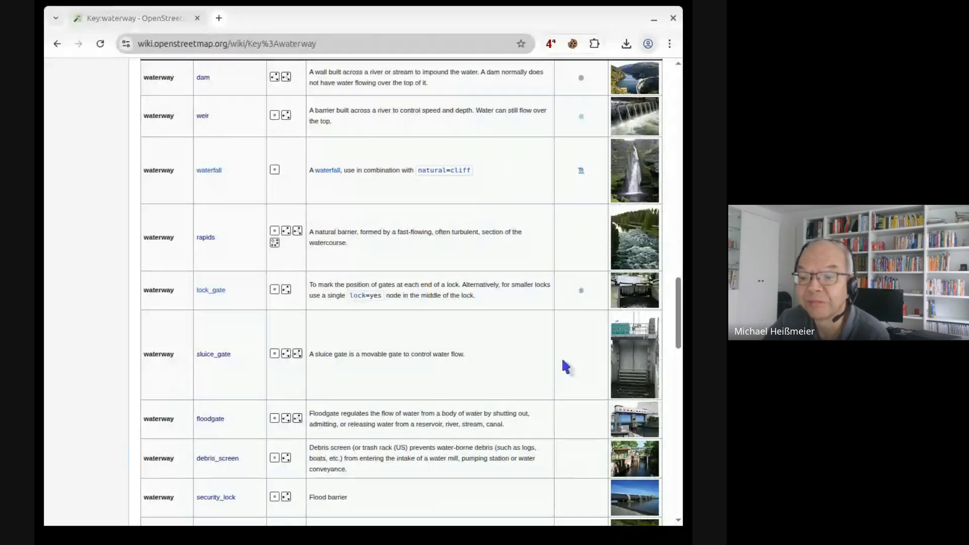
scroll(561, 359, "up", 3)
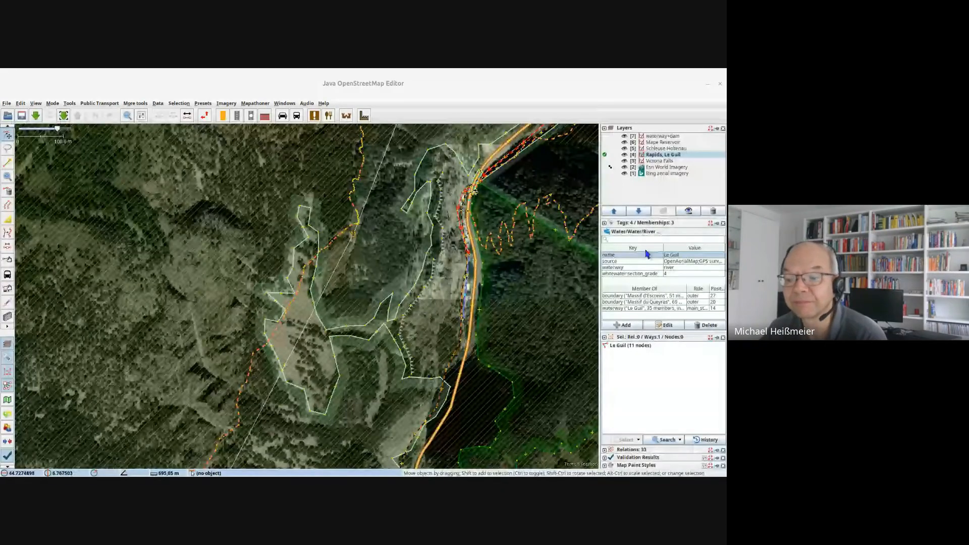
Switch to JOSM, clear the Le Guil selection, make Mape Reservoir the active layer and display its data.
left_click(595, 271)
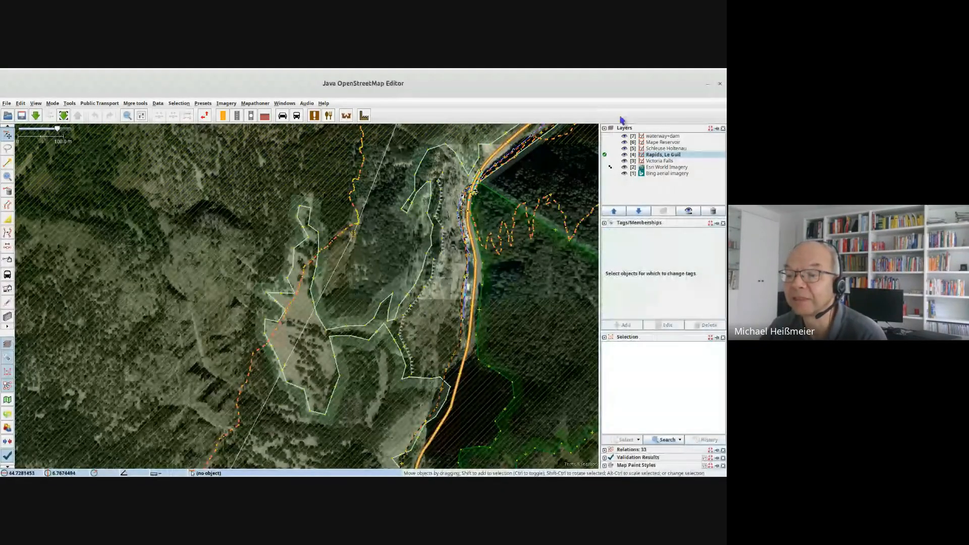
left_click(658, 143)
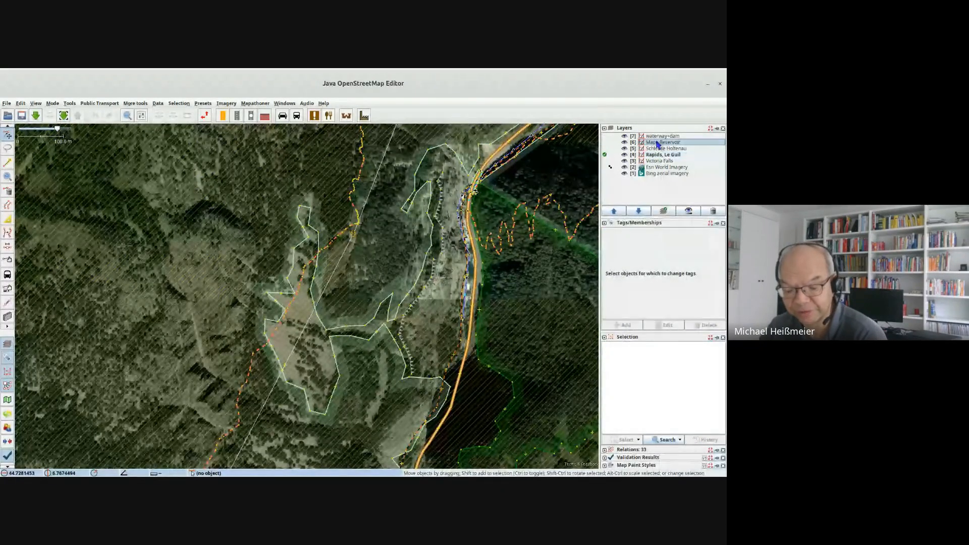
scroll(658, 144, "up", 1)
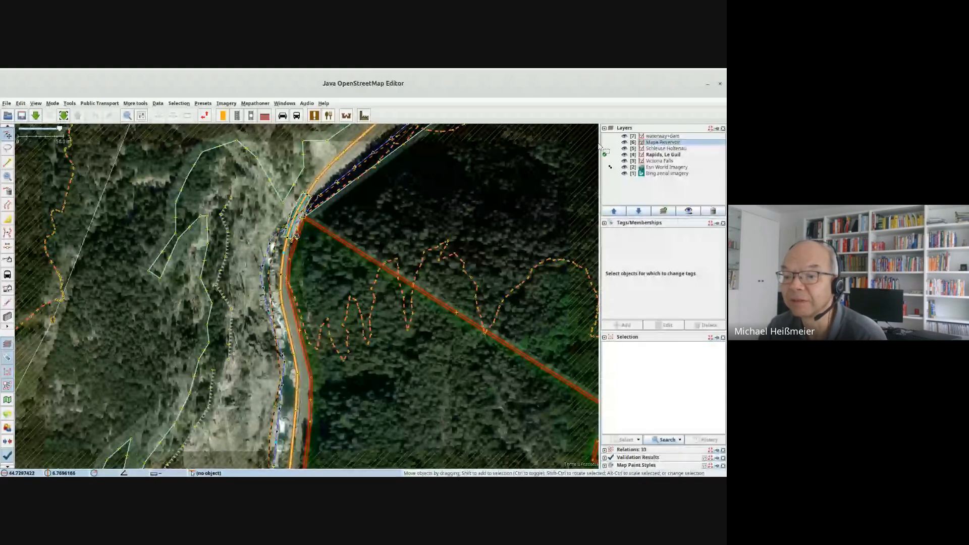
left_click(604, 143)
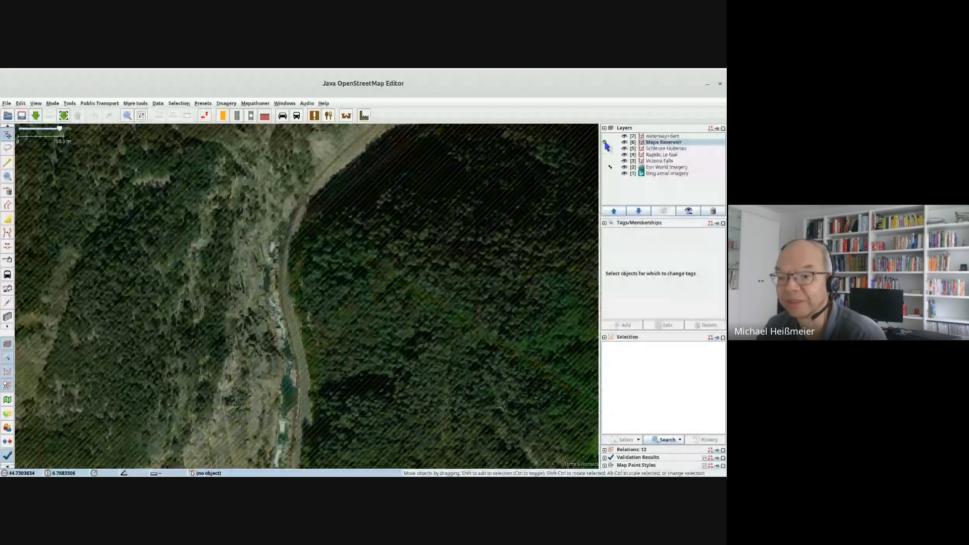
key("5")
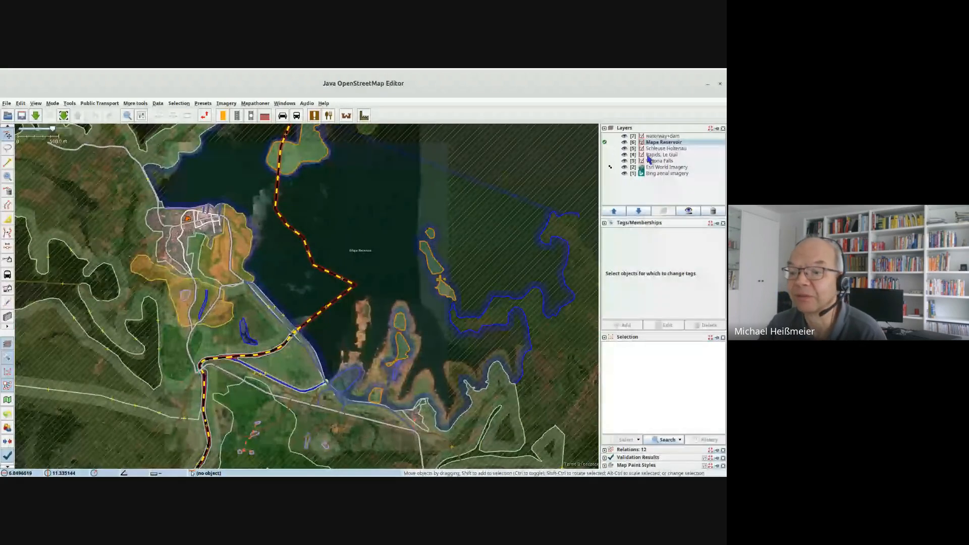
Hide the Mape Reservoir layer and examine the reservoir, its dam and the outflowing river on the bare satellite imagery.
left_click(625, 143)
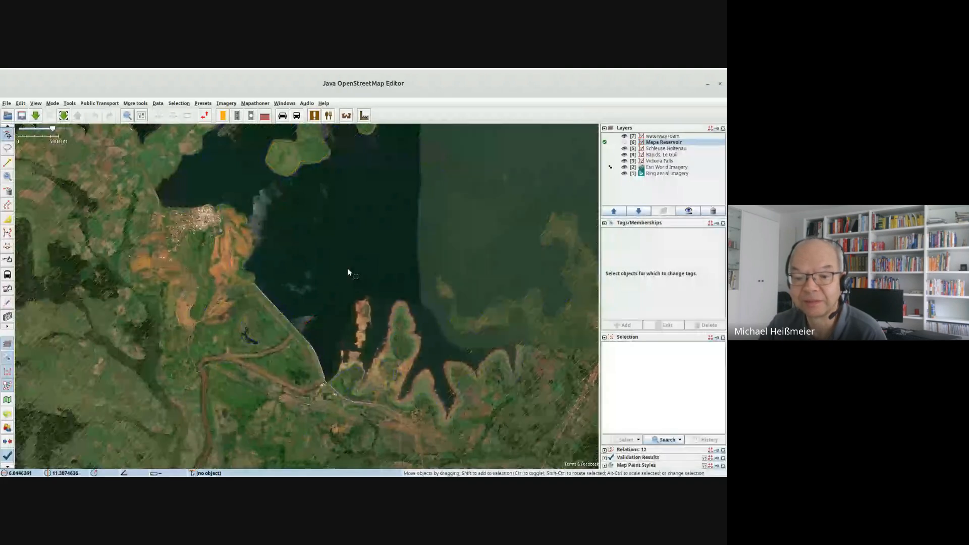
scroll(347, 269, "down", 4)
left_click_drag(386, 233, 392, 333)
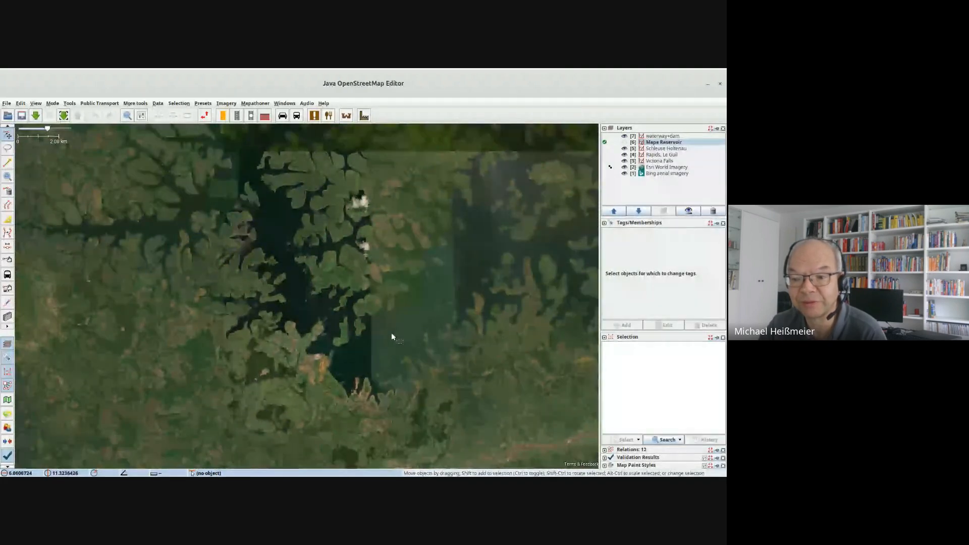
left_click_drag(404, 167, 353, 343)
left_click_drag(477, 211, 388, 308)
left_click_drag(367, 388, 460, 245)
left_click_drag(441, 357, 492, 200)
left_click_drag(462, 298, 476, 256)
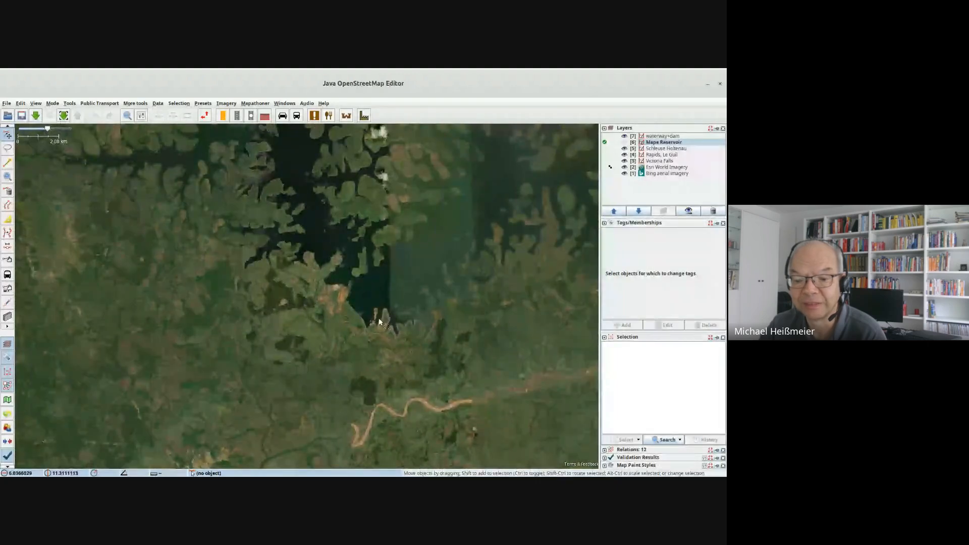
scroll(379, 322, "up", 5)
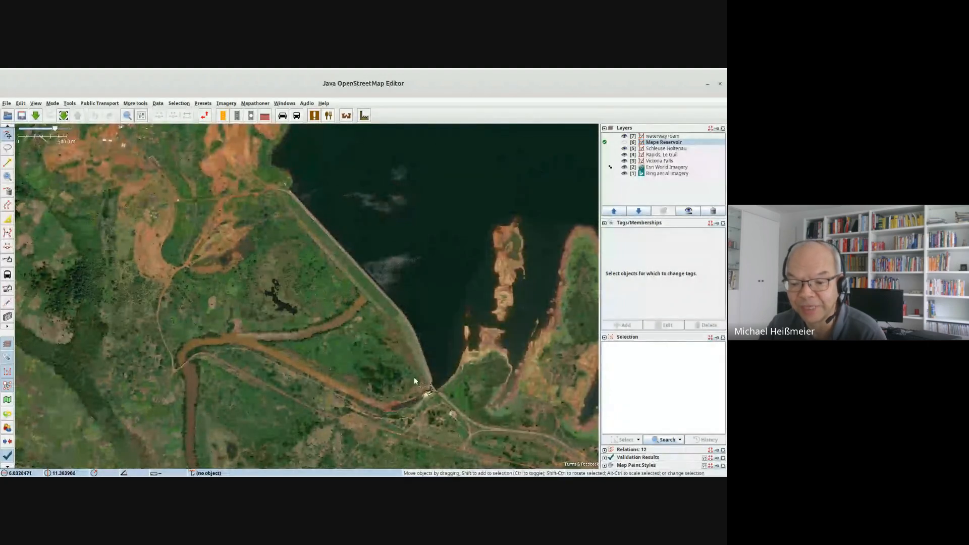
left_click_drag(426, 356, 462, 268)
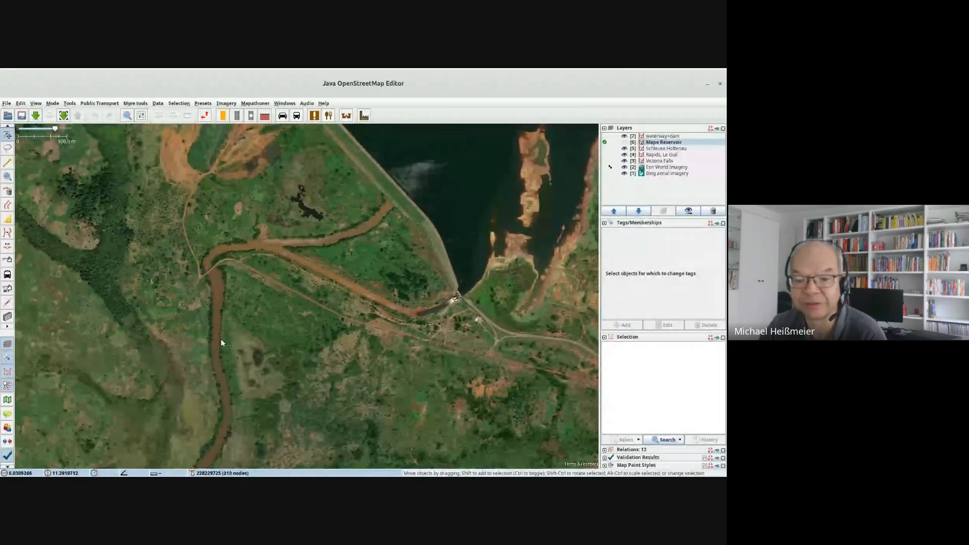
Show the Mape Reservoir layer again, compare the ways along the dam and select the Mape dam area to read its tags.
left_click(626, 142)
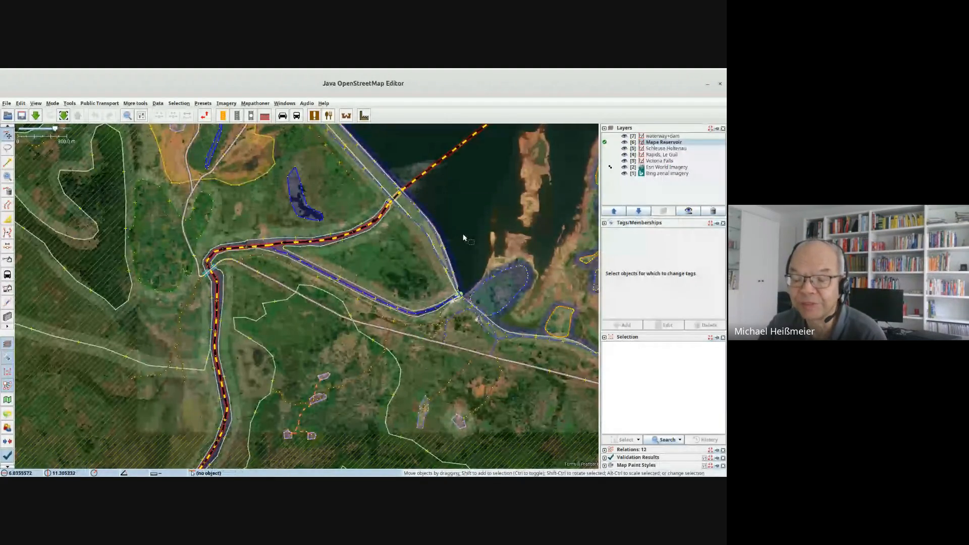
scroll(462, 251, "up", 2)
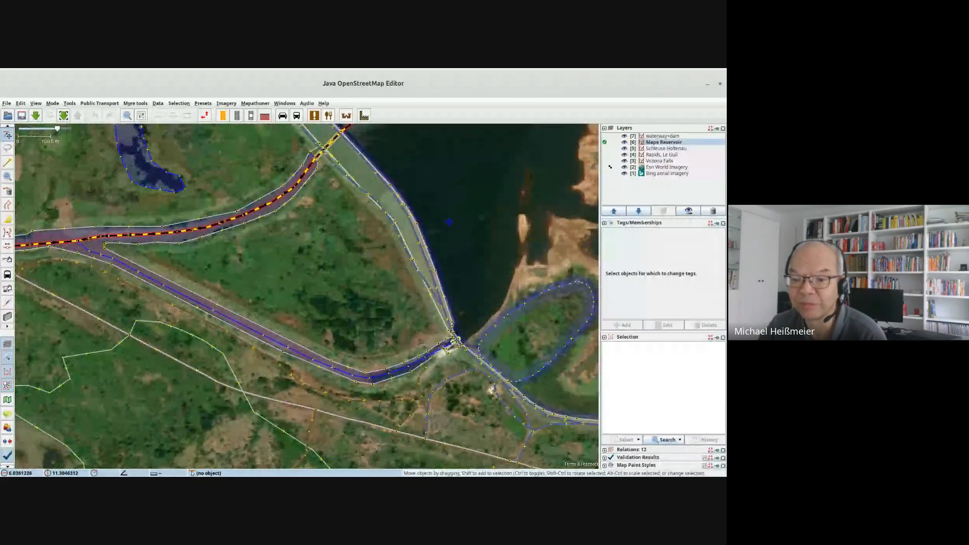
left_click_drag(442, 200, 474, 304)
left_click_drag(391, 155, 437, 266)
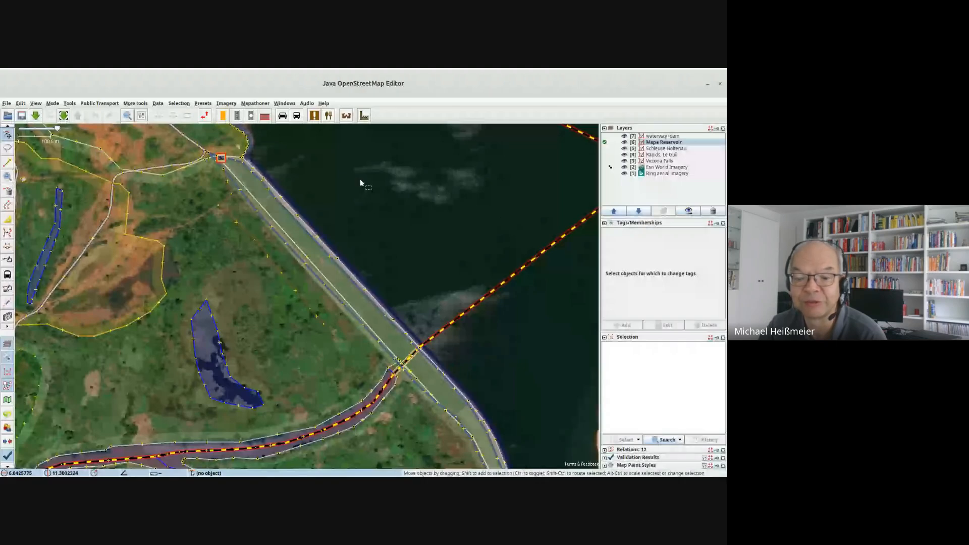
left_click(321, 247)
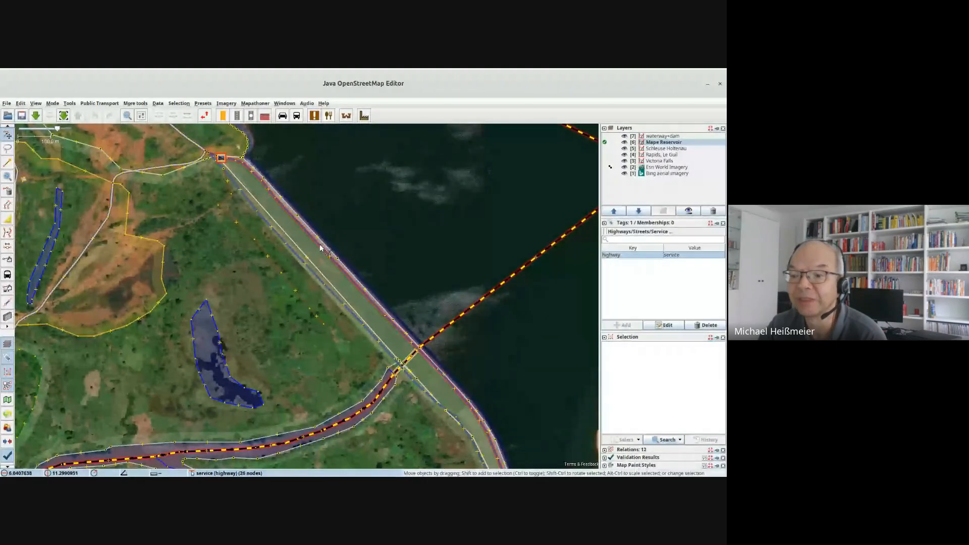
left_click(317, 270)
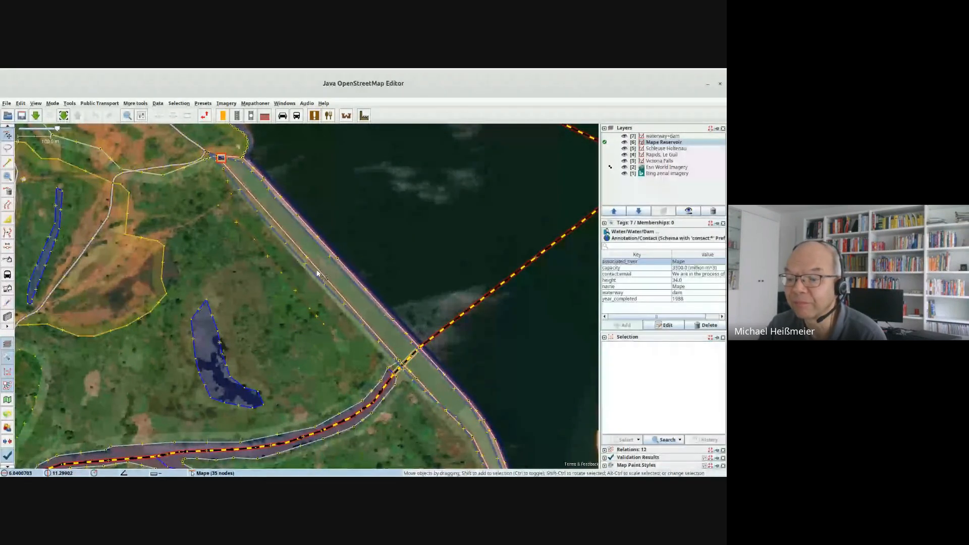
left_click(317, 272)
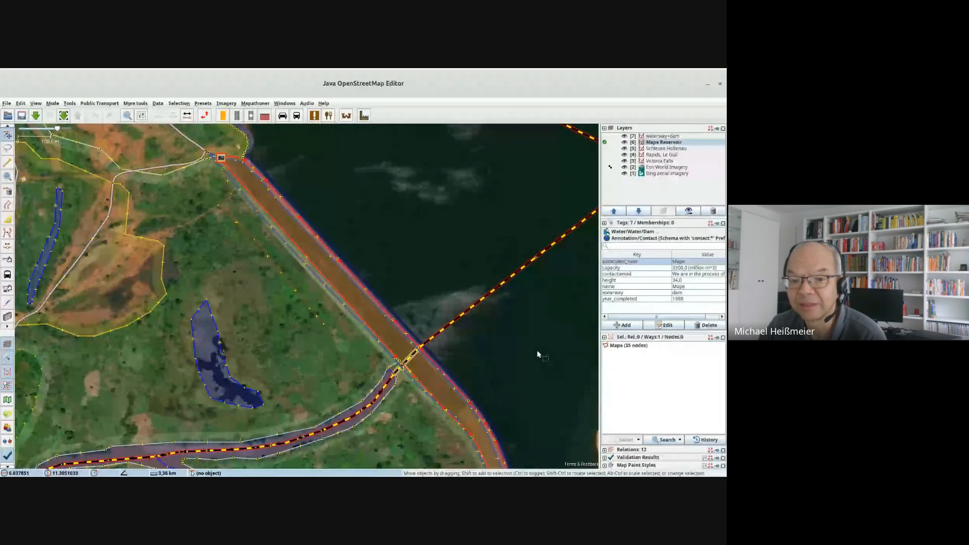
Follow the selected dam area to its southern outlet and check the value of its contact:email tag.
left_click_drag(539, 353, 517, 271)
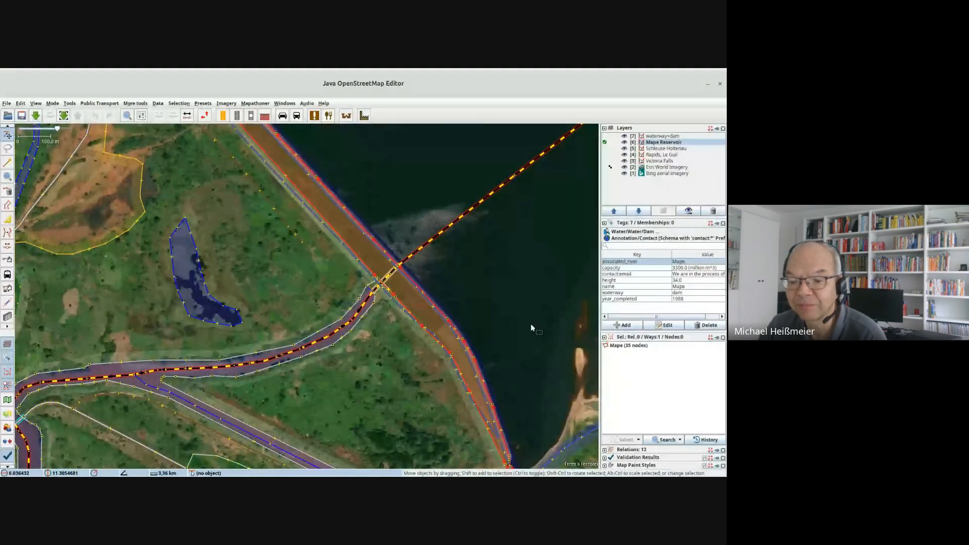
scroll(515, 343, "up", 2)
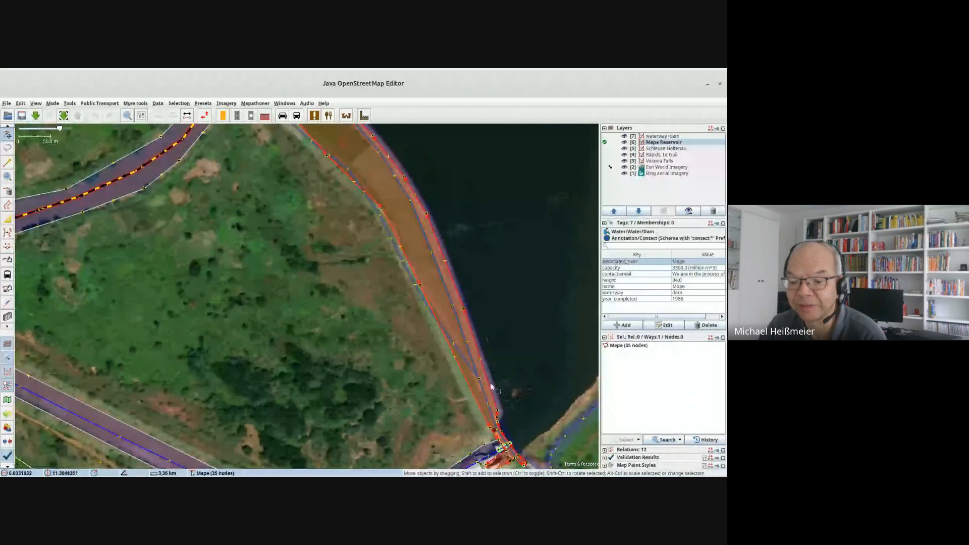
left_click_drag(501, 425, 479, 364)
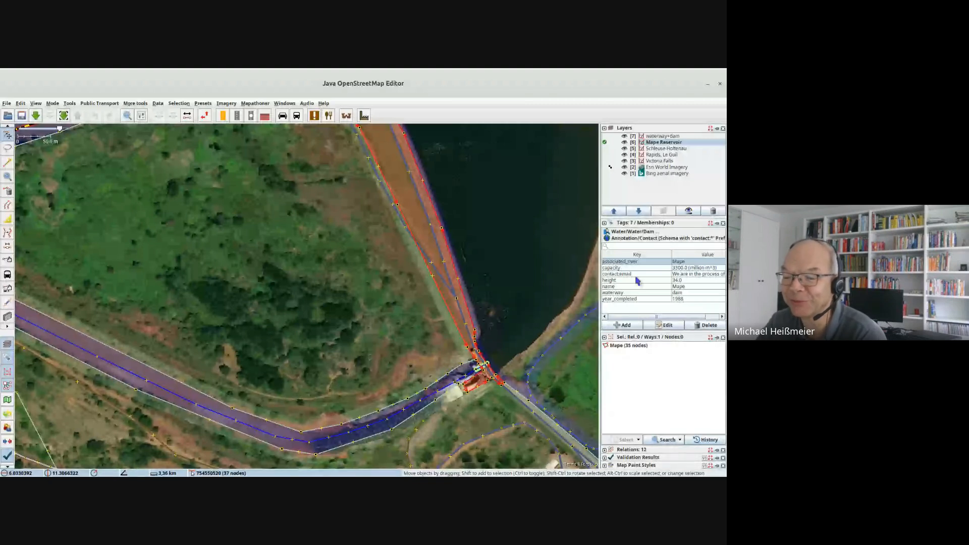
left_click(697, 275)
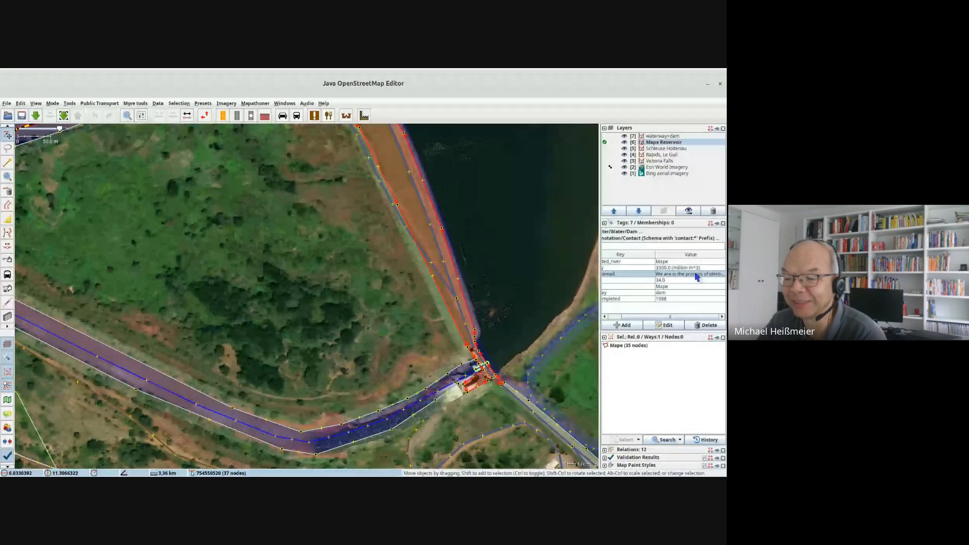
double_click(696, 276)
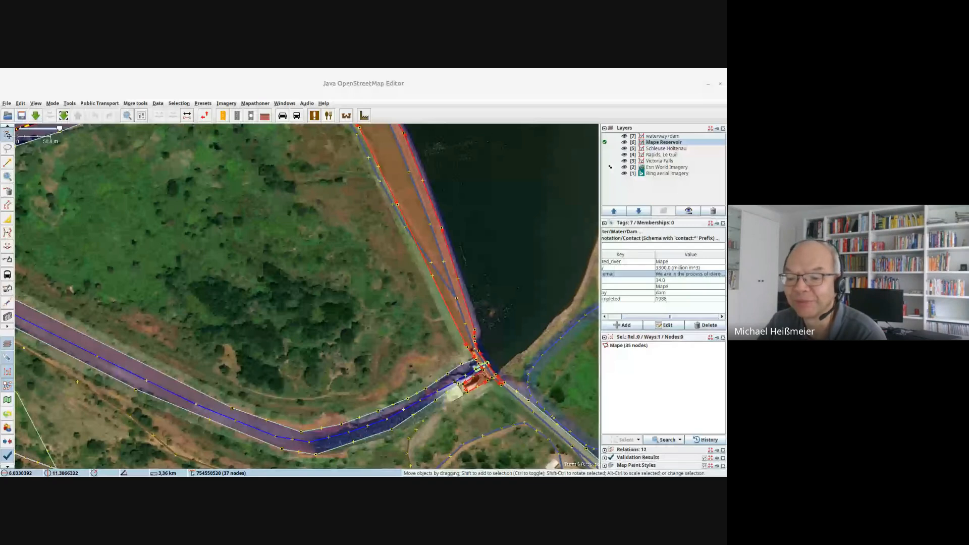
left_click(513, 322)
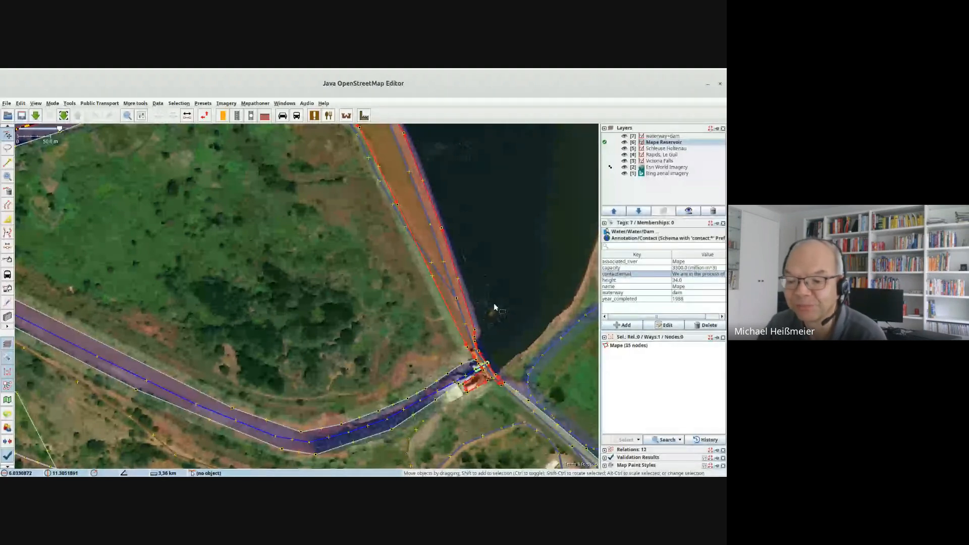
Clear the dam selection and select the Mape Reservoir multipolygon among the overlapping objects at the dam's water-side edge.
scroll(507, 298, "up", 1)
scroll(497, 272, "up", 2)
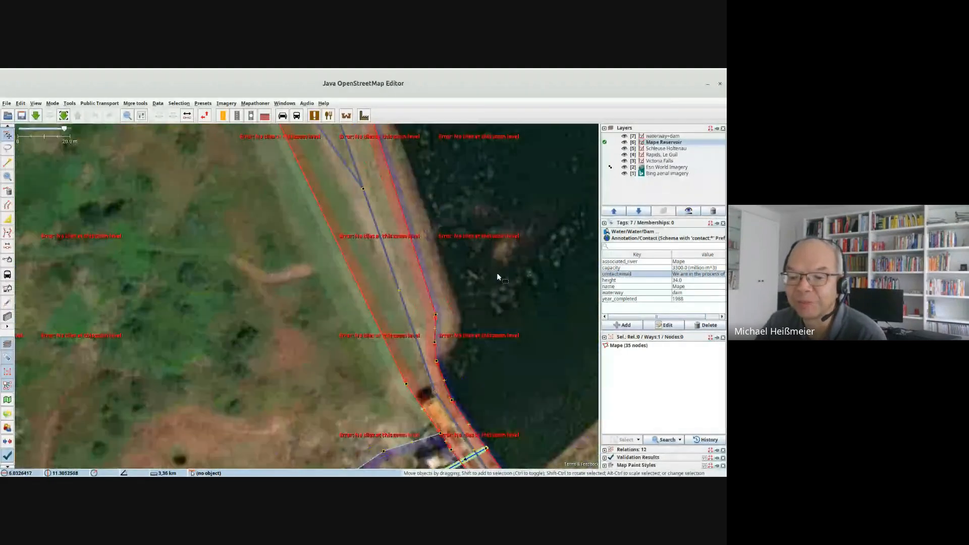
left_click(446, 281)
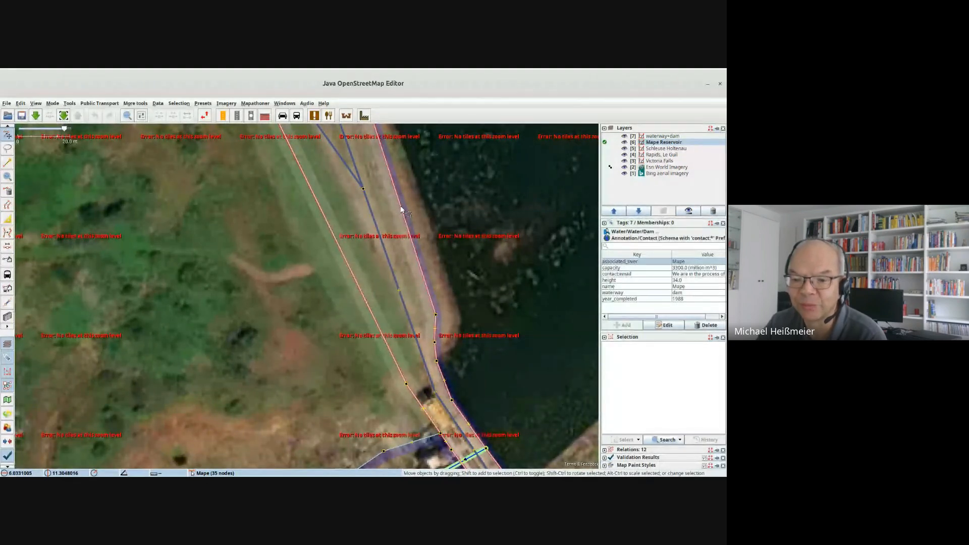
middle_click(402, 209)
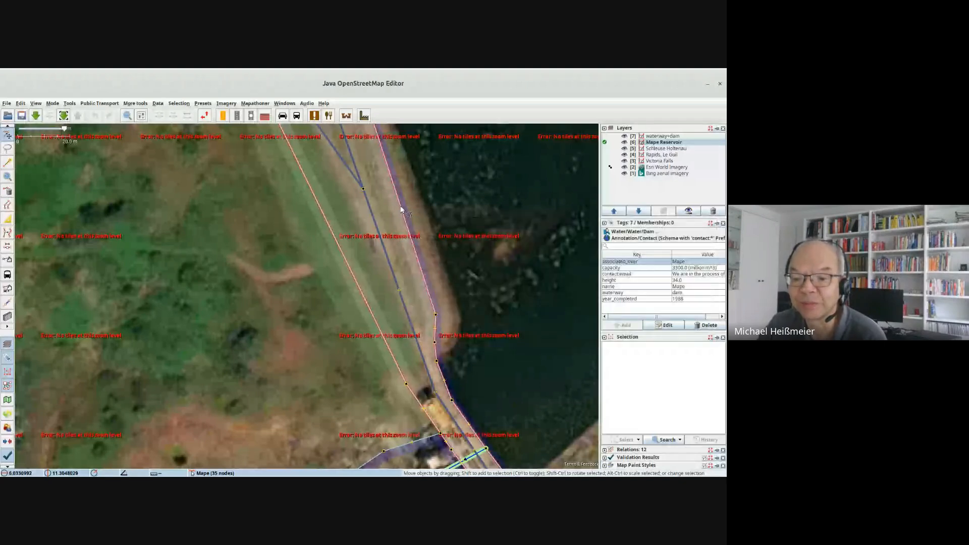
middle_click(402, 210)
middle_click(403, 209)
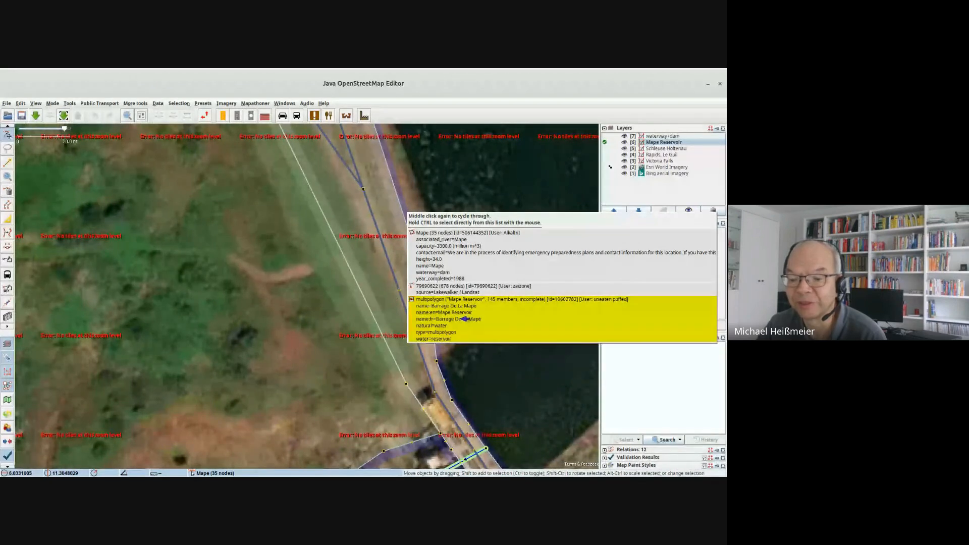
left_click(462, 319)
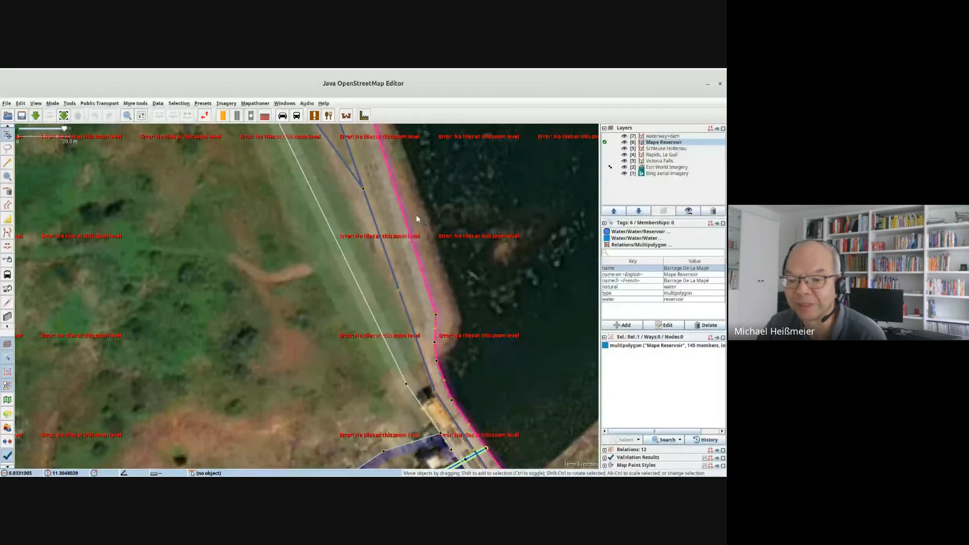
Examine the course of the selected reservoir multipolygon along the dam, the shore and the islands.
scroll(399, 217, "down", 3)
scroll(405, 216, "down", 2)
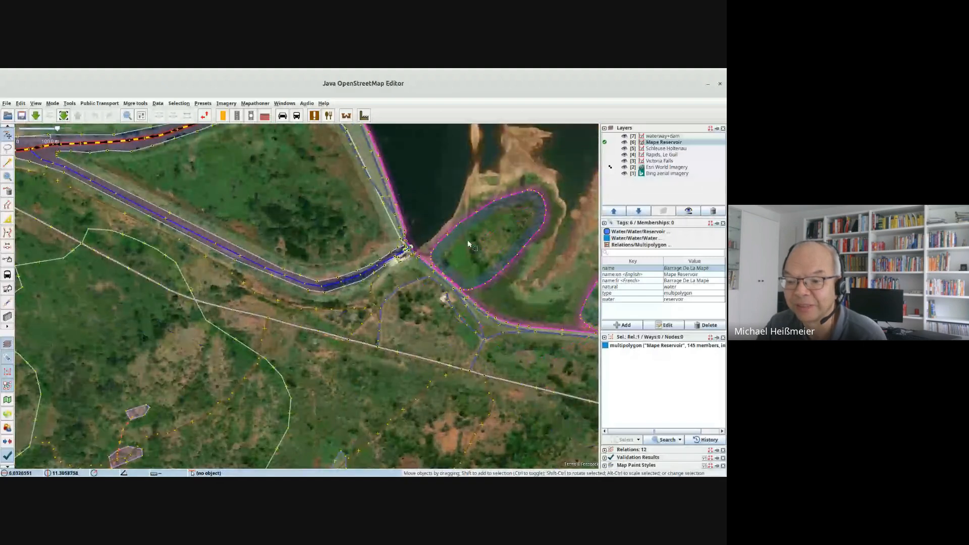
scroll(468, 246, "down", 2)
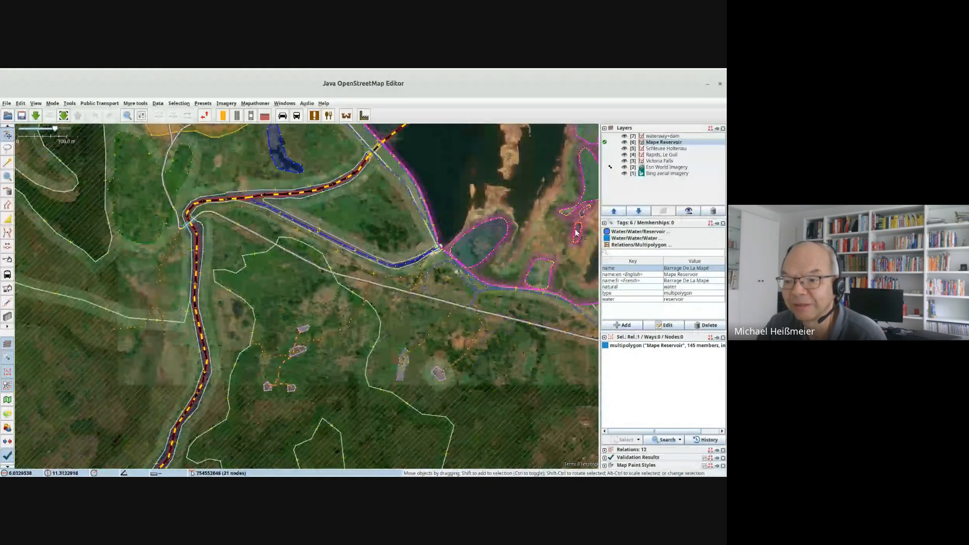
left_click_drag(591, 137, 532, 153)
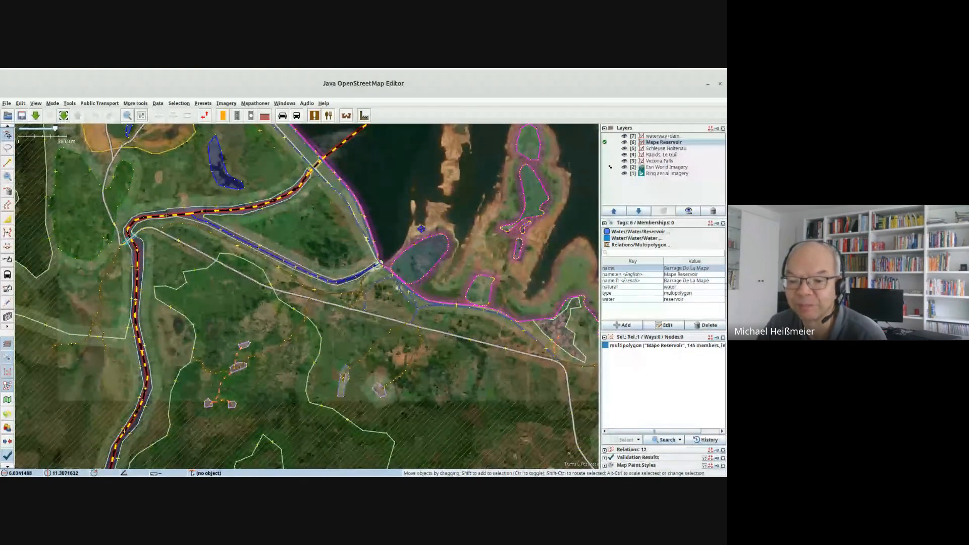
left_click_drag(391, 257, 453, 315)
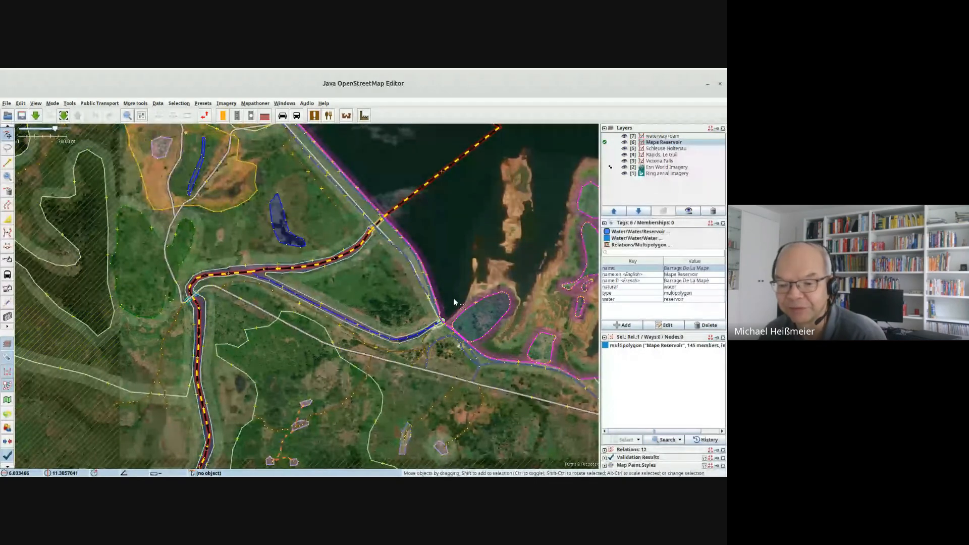
Select the service road running along the dam crest just north of the southern outlet to read its tags.
scroll(454, 300, "up", 5)
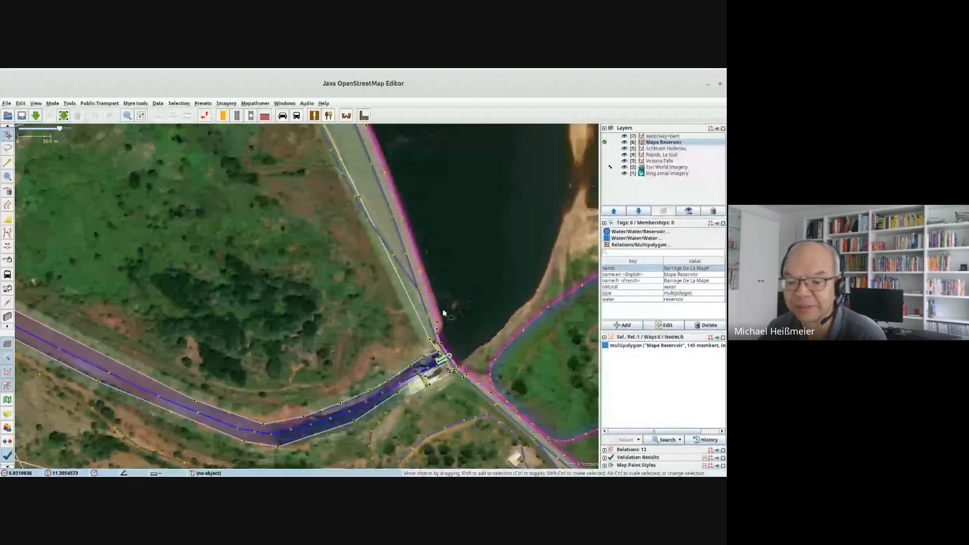
left_click_drag(443, 313, 461, 247)
scroll(473, 306, "up", 3)
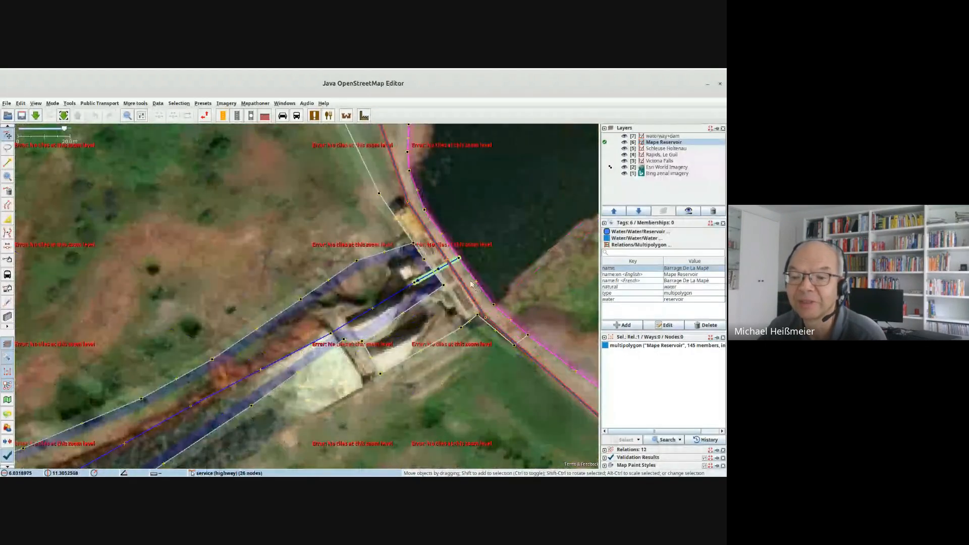
left_click_drag(457, 262, 530, 426)
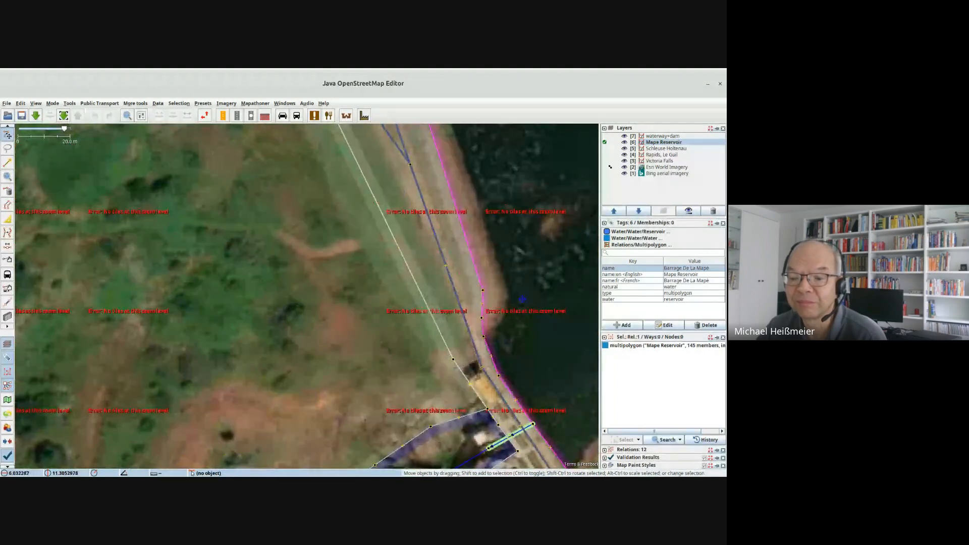
left_click(444, 251)
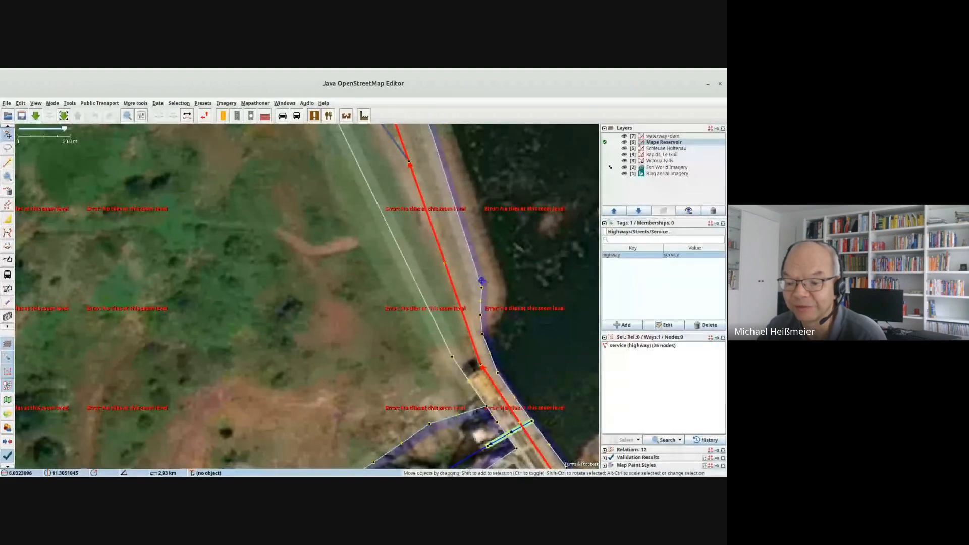
Hide the Esri World Imagery layer and examine the dam's southern outlet on the Bing aerial imagery.
scroll(476, 265, "down", 2)
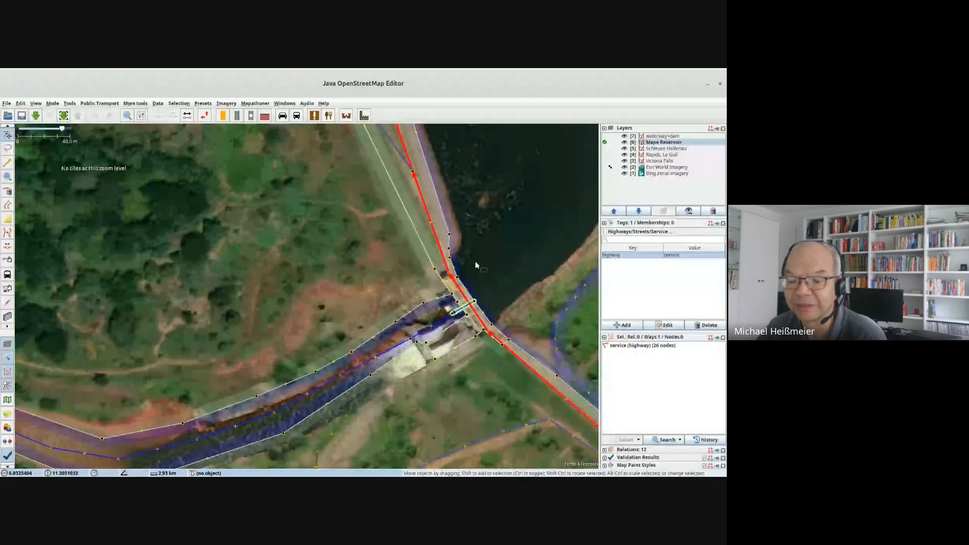
left_click_drag(476, 262, 507, 237)
left_click(628, 167)
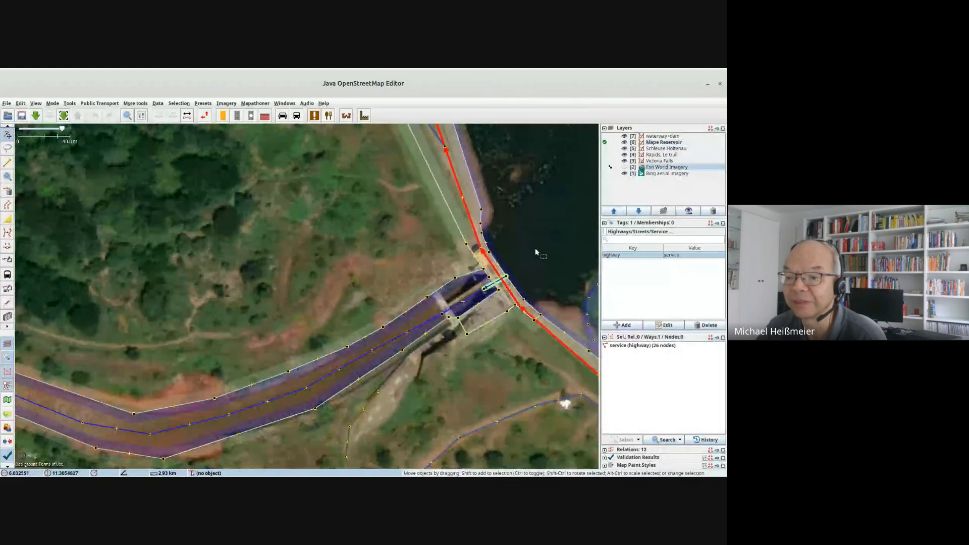
scroll(520, 259, "up", 2)
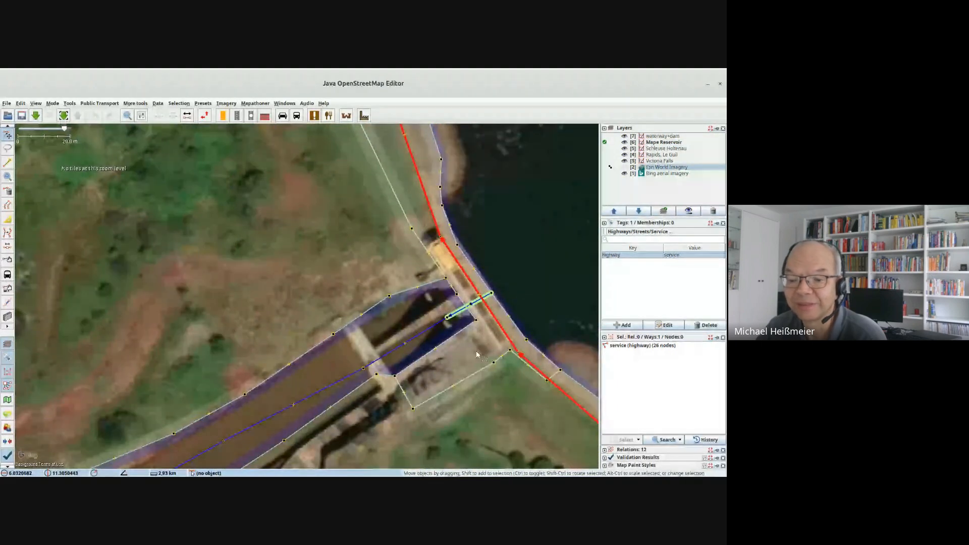
left_click_drag(477, 355, 476, 275)
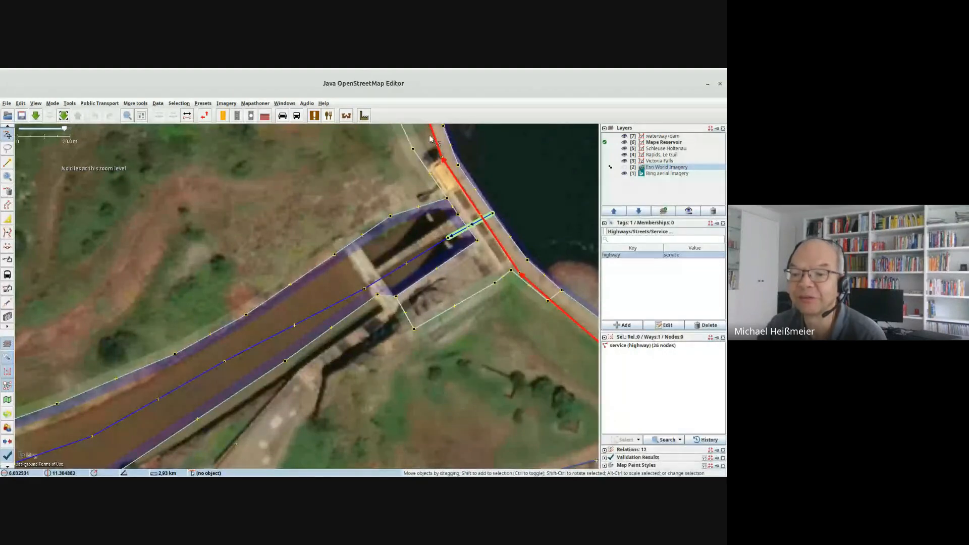
Check the tags of the outlet culvert and the short canal way below it, and follow the canal to the river junction and back.
left_click(490, 220)
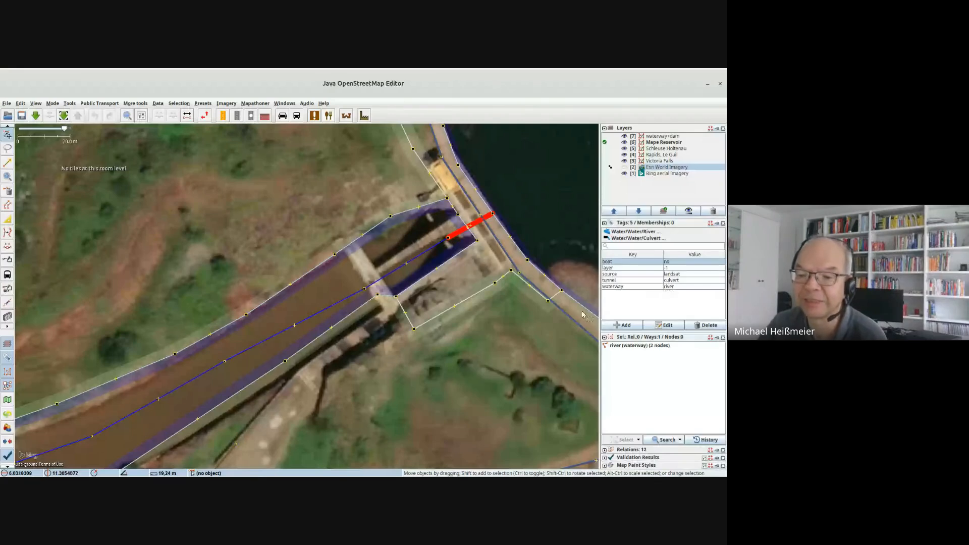
left_click(435, 250)
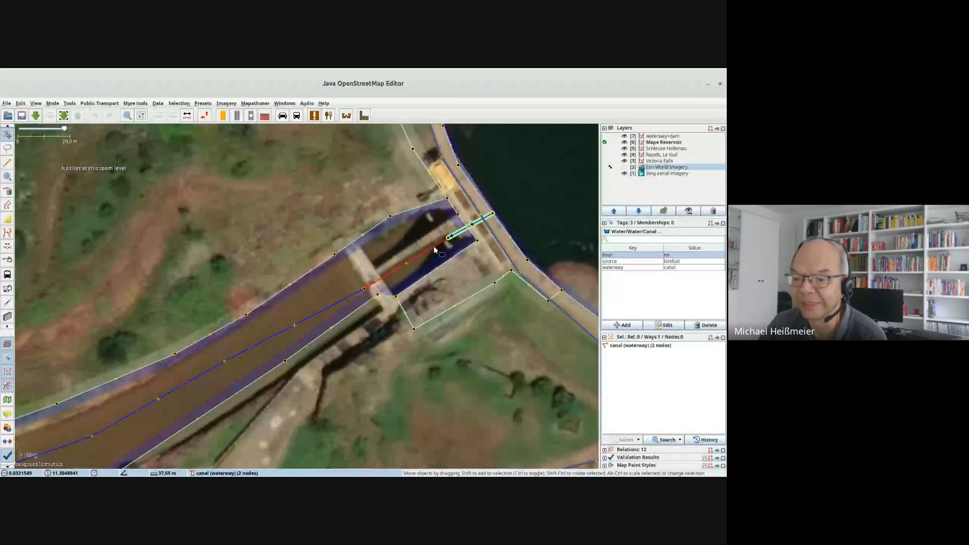
scroll(575, 251, "down", 2)
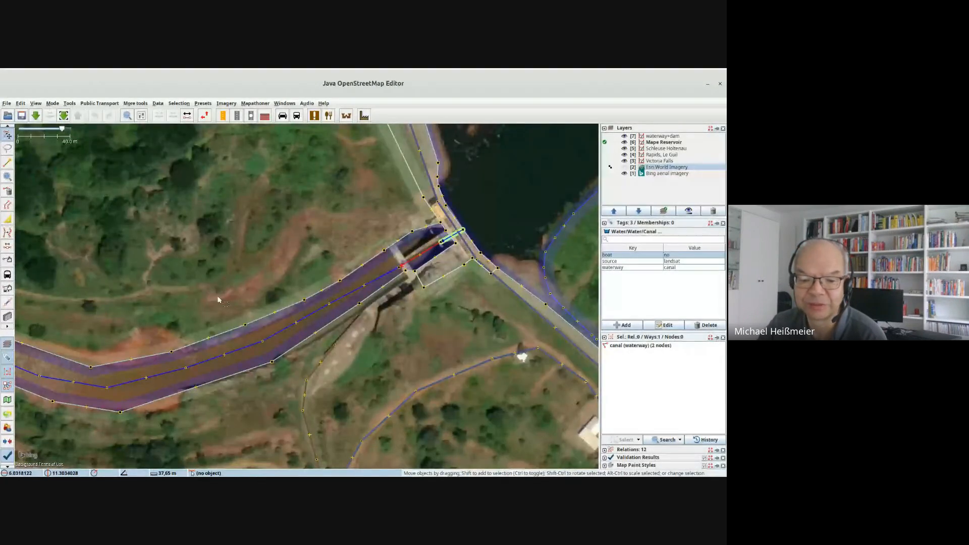
left_click_drag(339, 300, 502, 338)
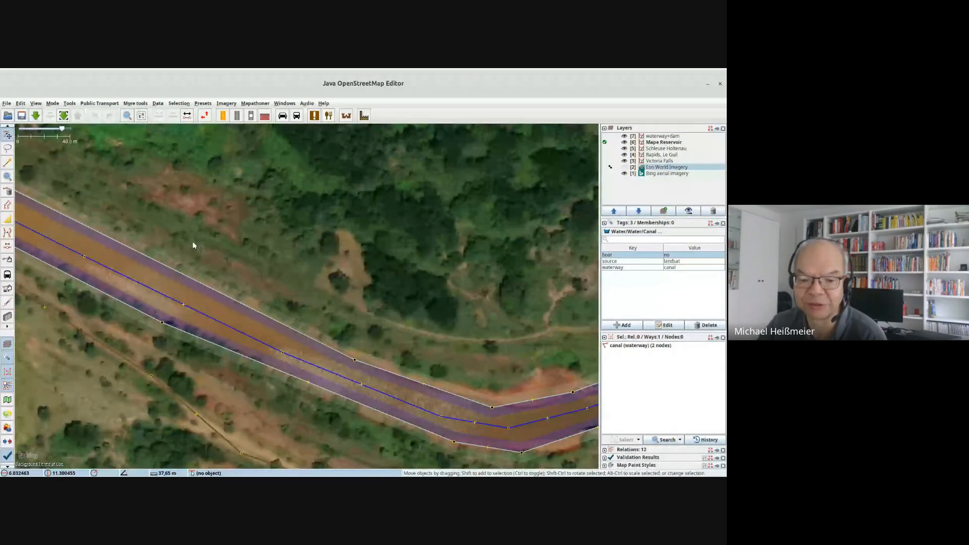
left_click_drag(192, 246, 444, 348)
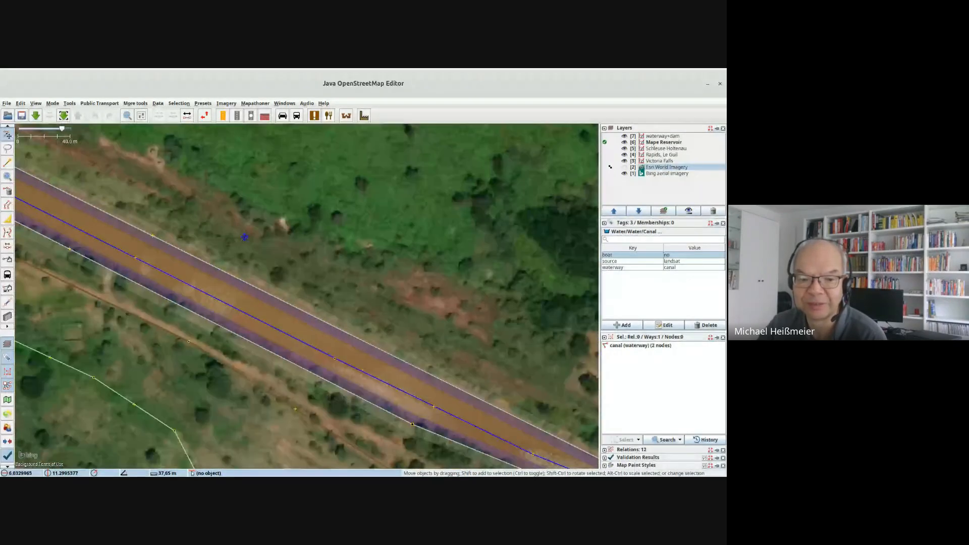
left_click_drag(245, 237, 391, 294)
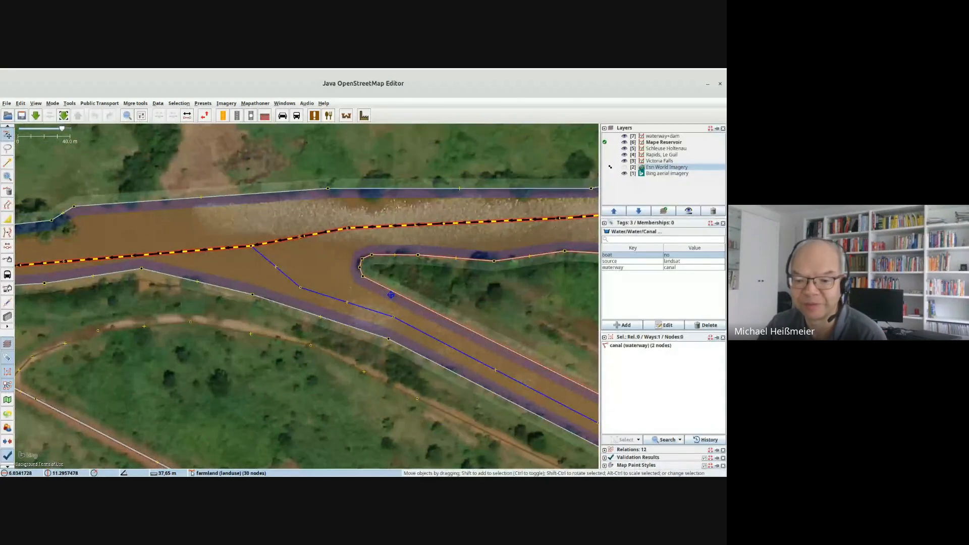
left_click_drag(540, 350, 228, 235)
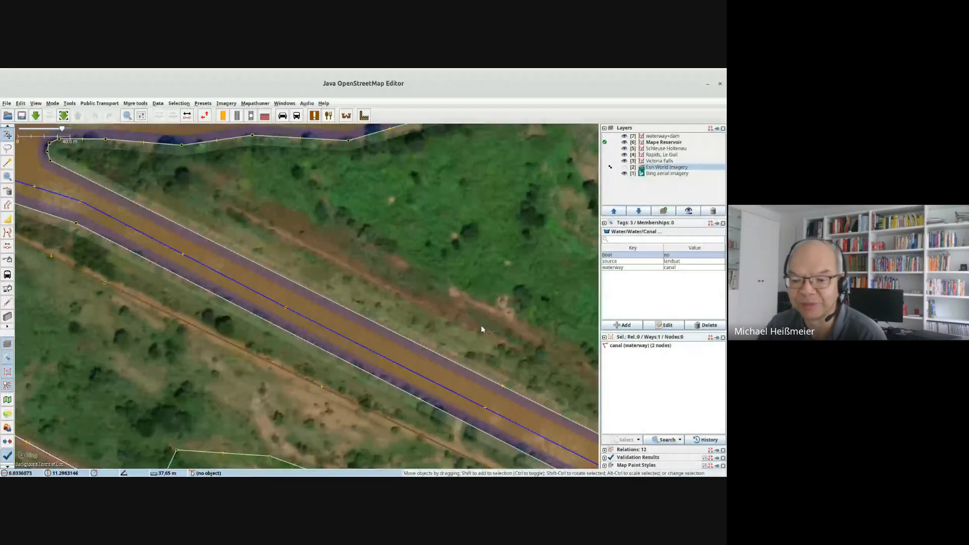
left_click_drag(530, 354, 227, 222)
left_click_drag(448, 309, 93, 231)
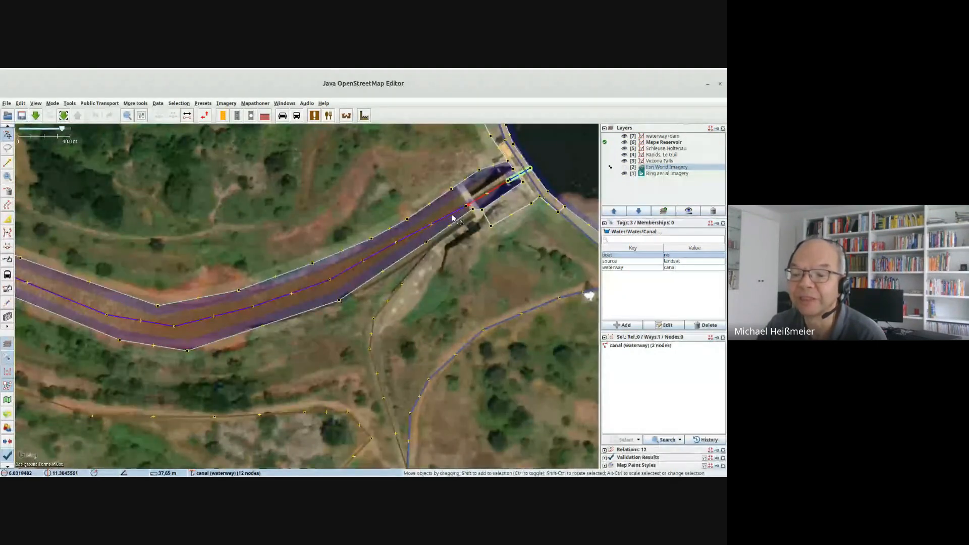
Select the long canal way and add the short canal way at the outlet to compare their tags.
left_click(472, 212)
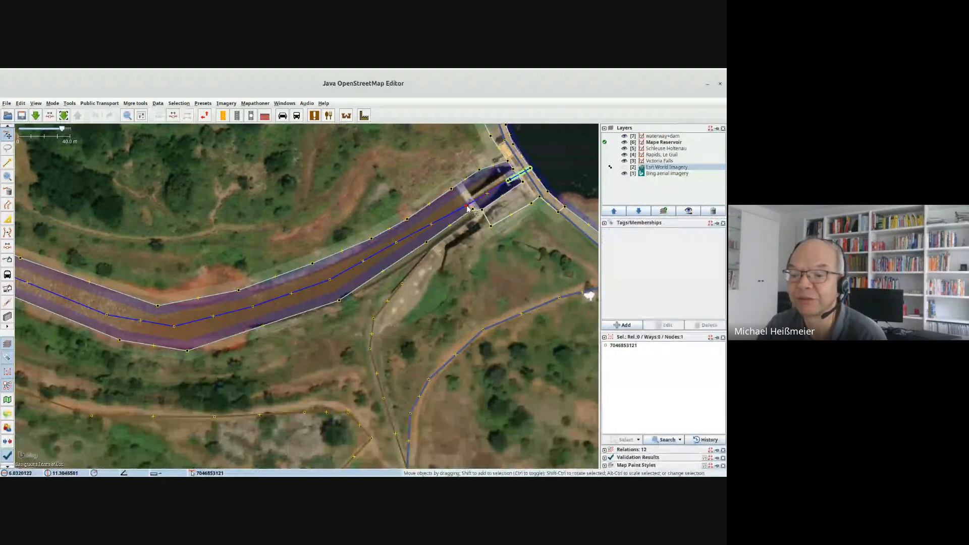
left_click(456, 218)
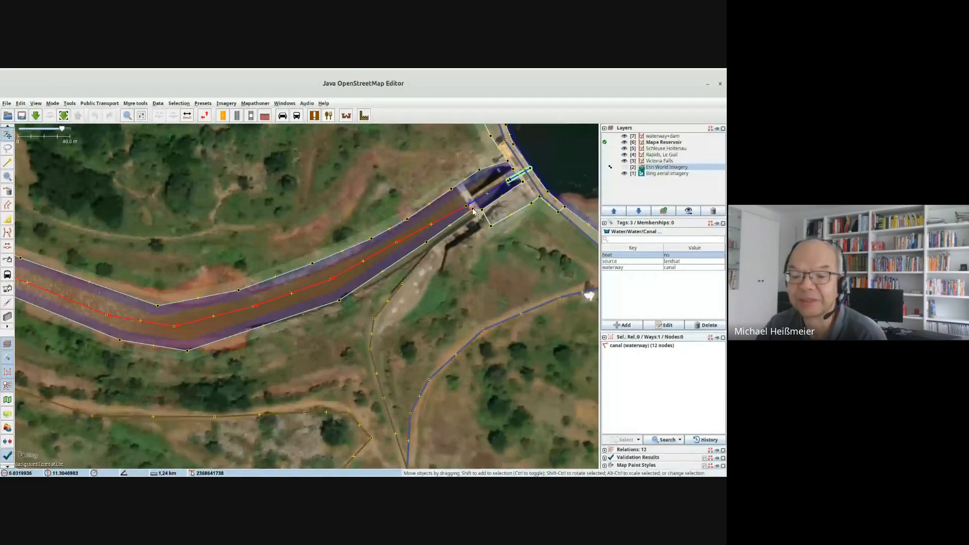
left_click(475, 211, "shift")
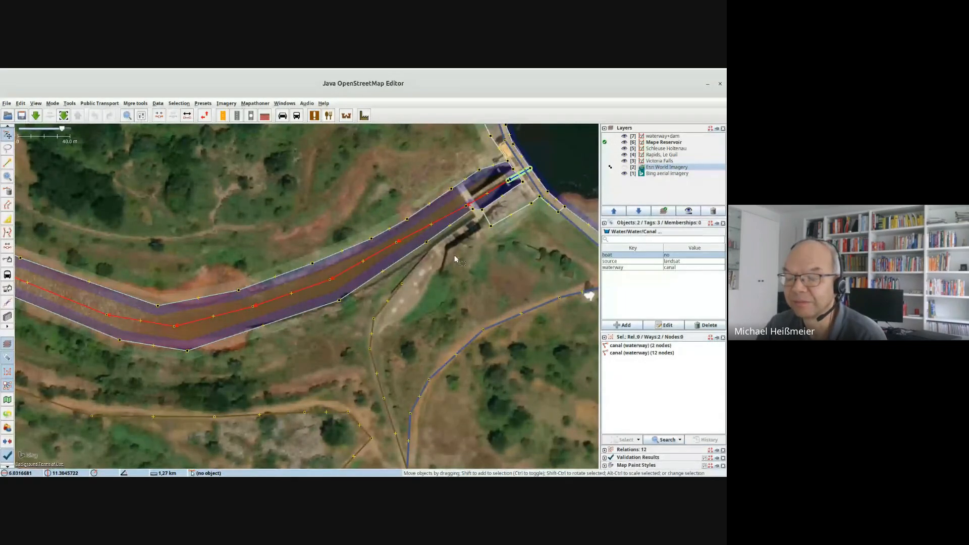
Select the water area covering the canal and trace its outline to the river junction and up the main river to the dam.
left_click(442, 198)
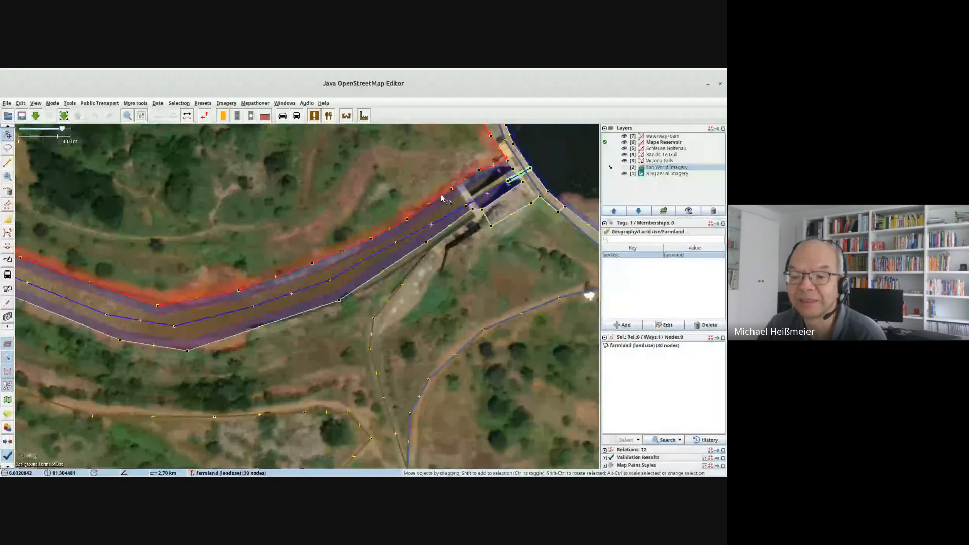
left_click(444, 230)
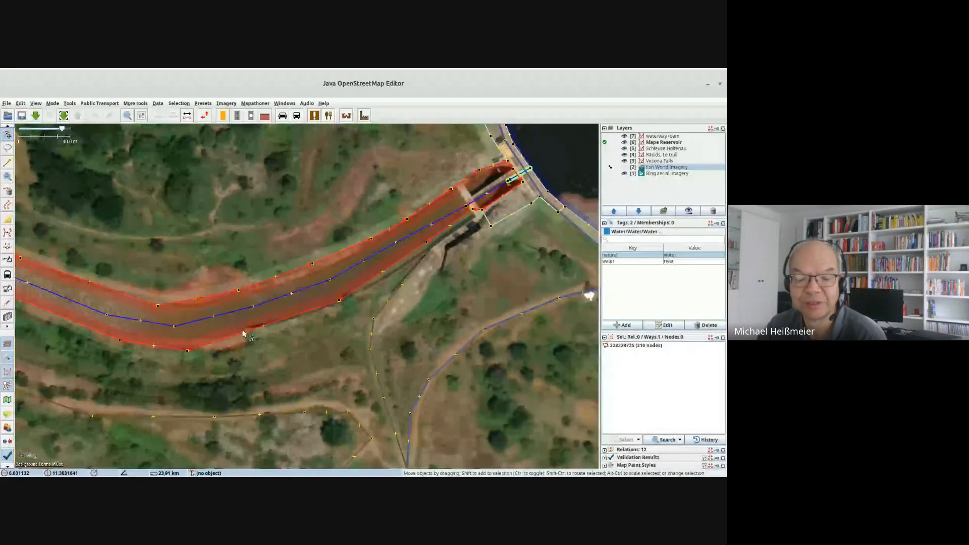
left_click_drag(202, 331, 405, 343)
left_click_drag(139, 227, 374, 320)
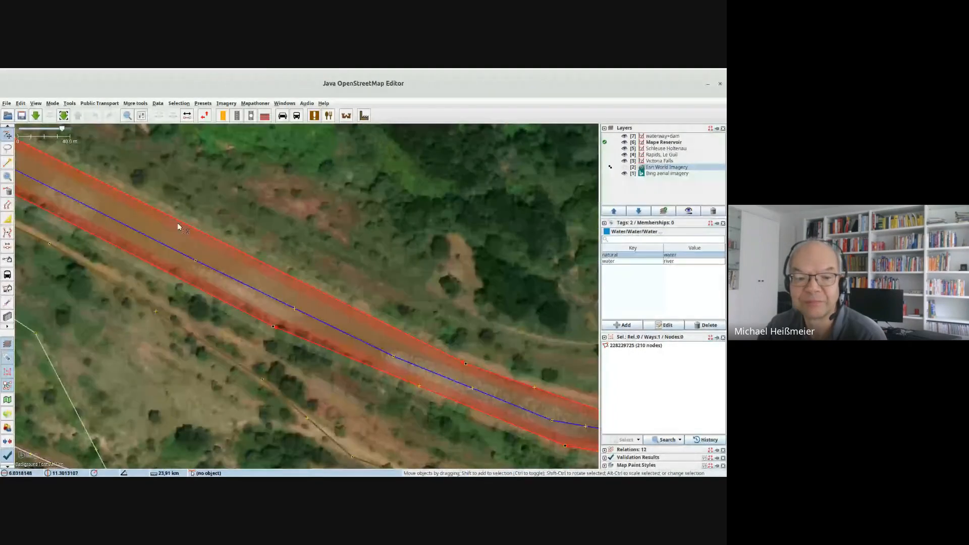
left_click_drag(178, 227, 497, 356)
left_click_drag(91, 151, 413, 320)
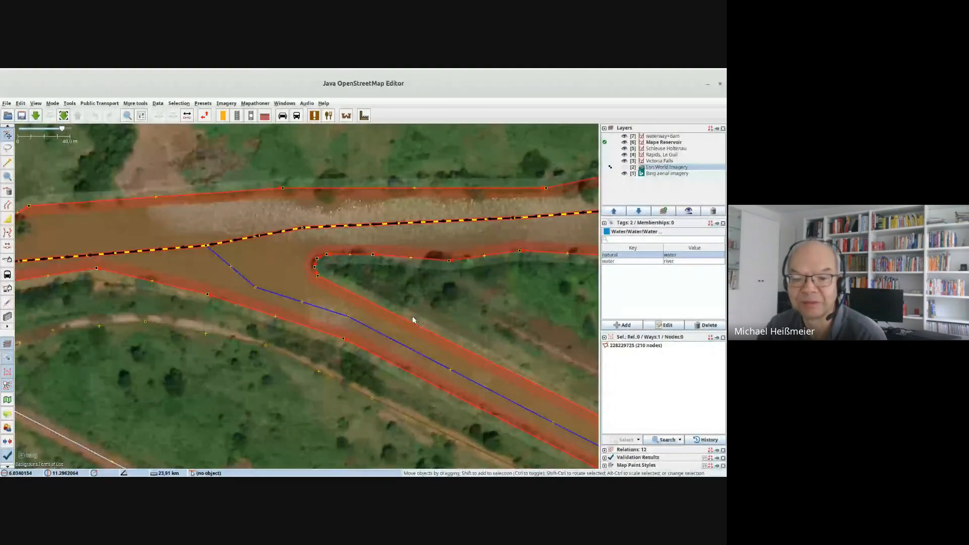
scroll(340, 260, "down", 2)
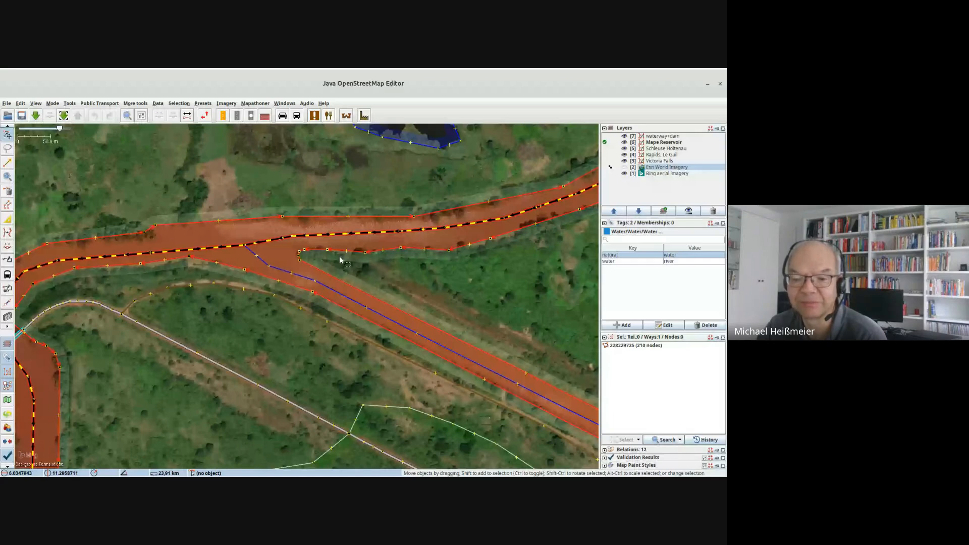
left_click_drag(411, 292, 319, 259)
left_click_drag(474, 232, 296, 377)
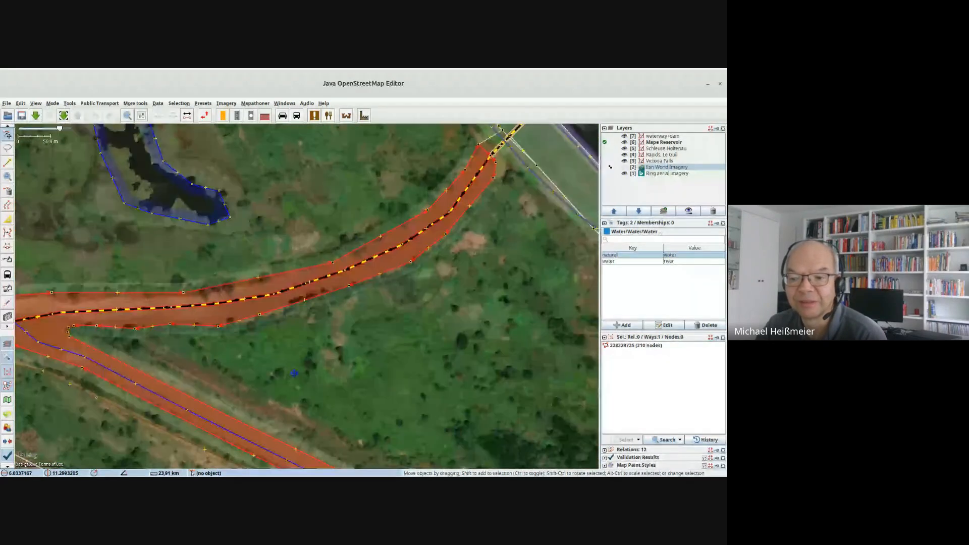
left_click_drag(547, 133, 489, 237)
Clear the water area selection and check the tags of the river culvert passing under the dam.
left_click(490, 237)
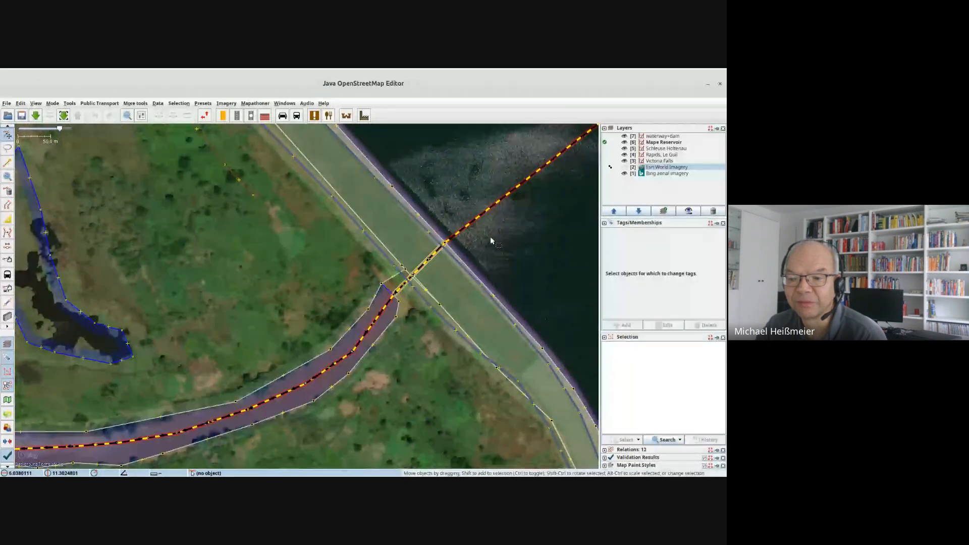
left_click(434, 256)
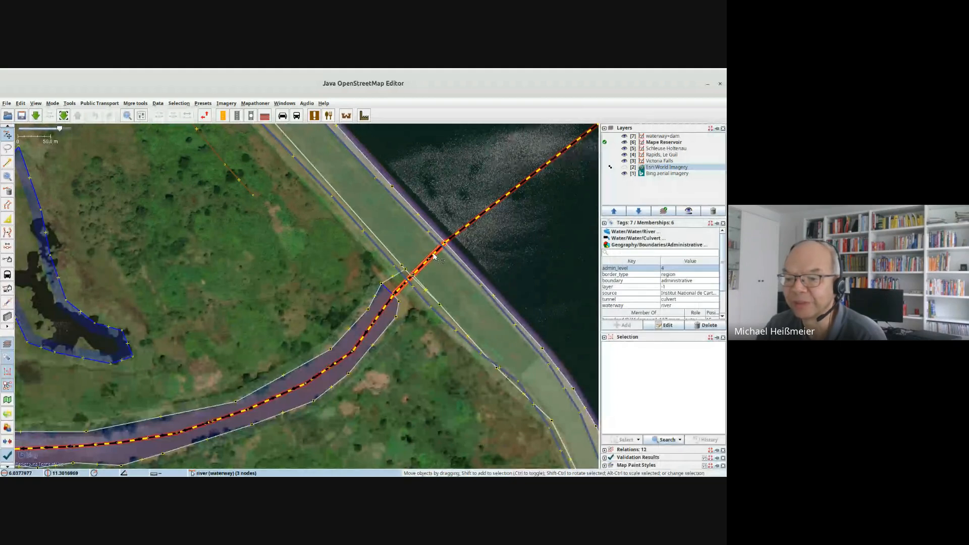
key("Escape")
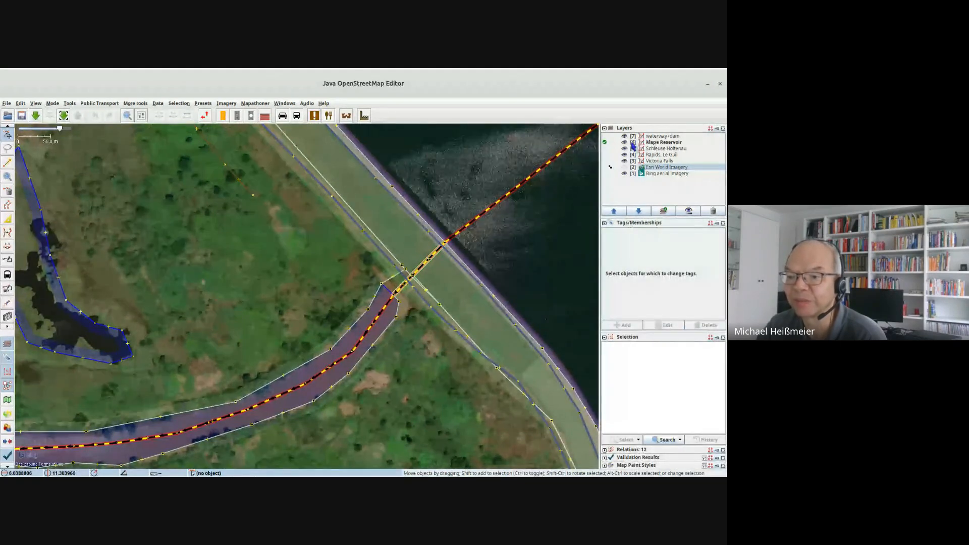
Hide the Mape Reservoir layer to examine the main river crossing at the dam on bare imagery, and show the layer again.
left_click(624, 142)
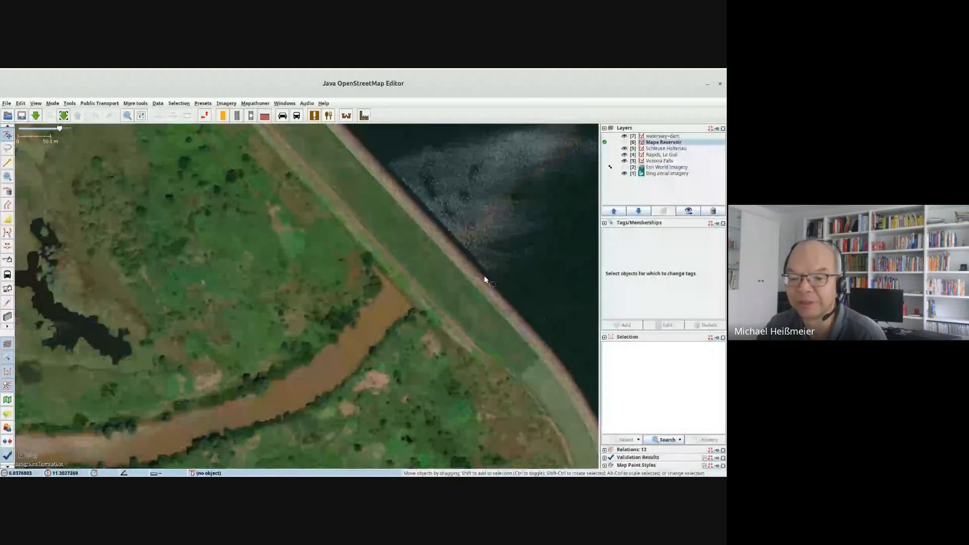
left_click(625, 167)
left_click(624, 168)
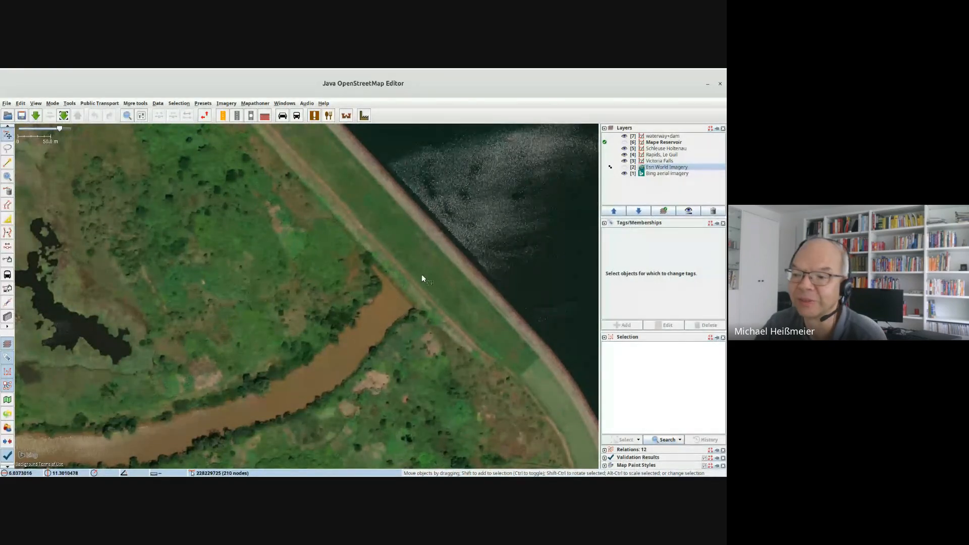
left_click(625, 142)
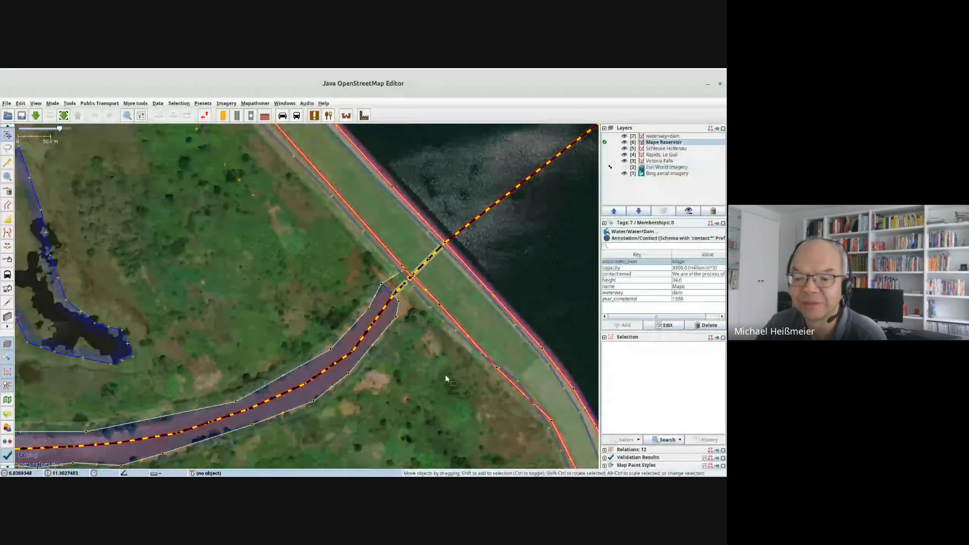
Select the main river's culvert way through the dam to read its tags and compare its location with the southern outlet.
left_click(425, 269)
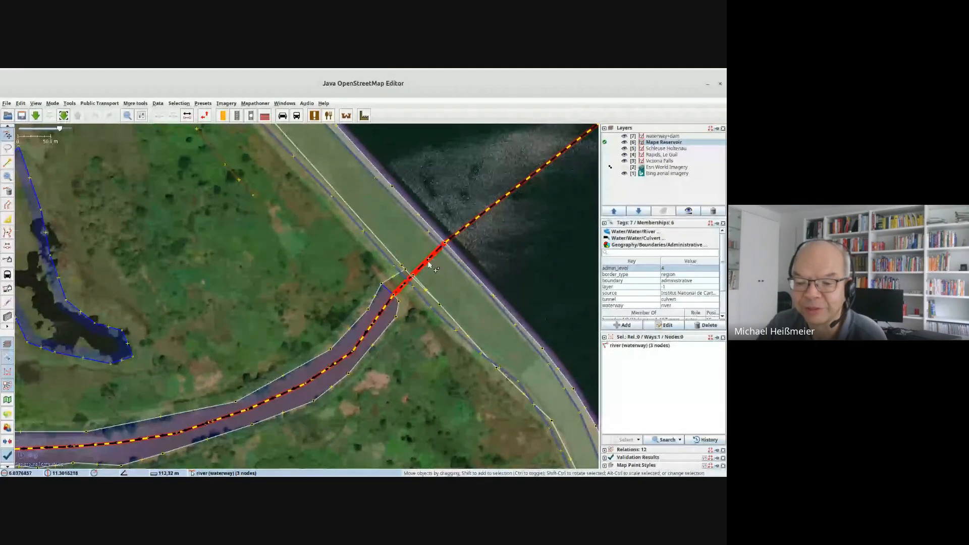
scroll(424, 282, "down", 2)
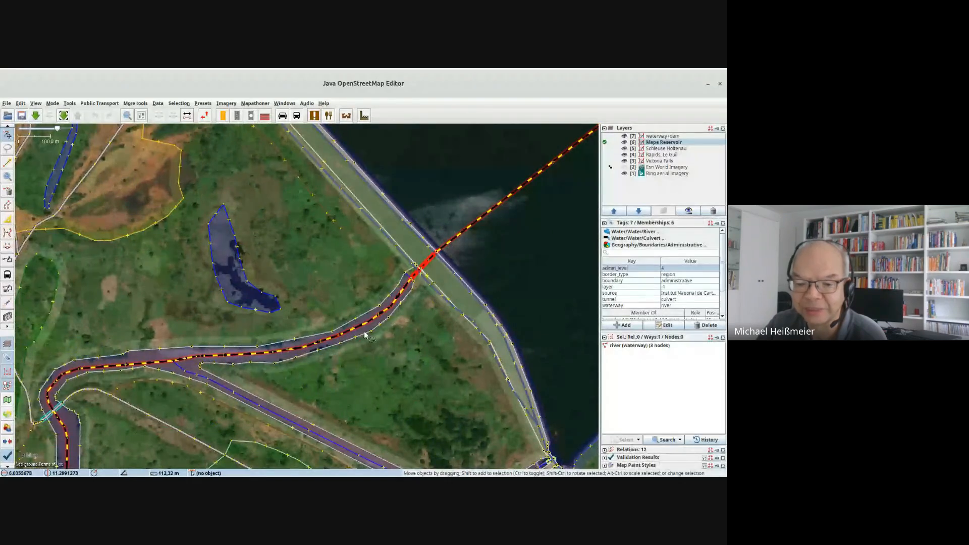
left_click_drag(466, 411, 404, 271)
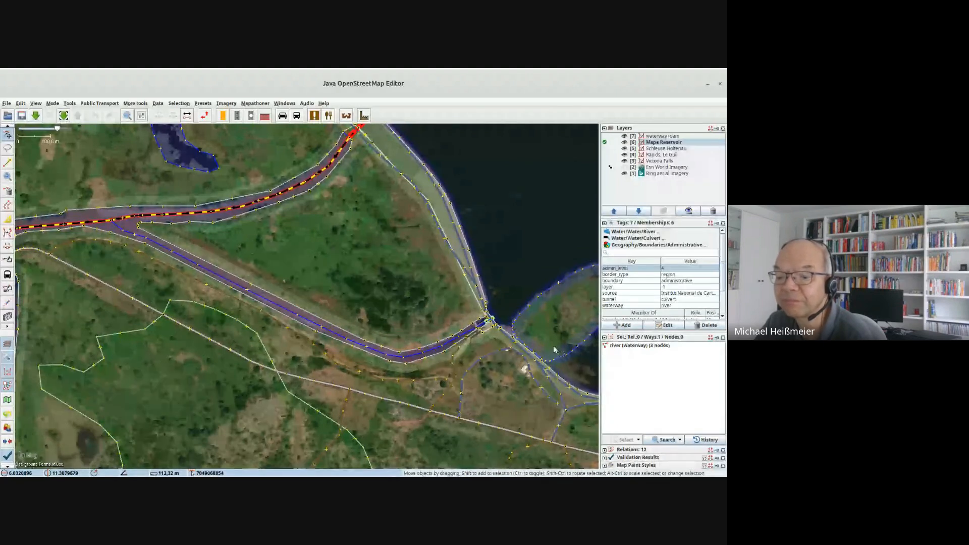
scroll(485, 322, "up", 3)
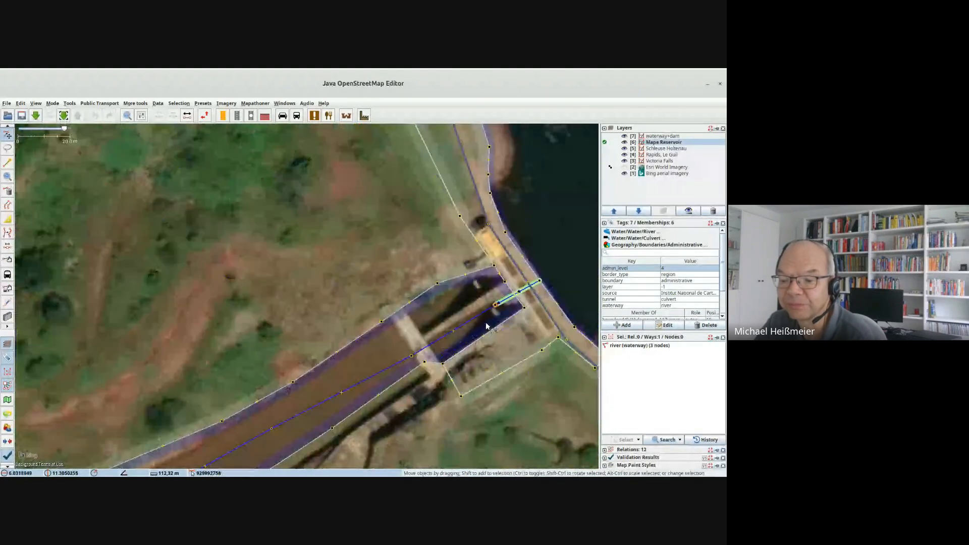
Select the southern outlet's culvert way to read its tags, and view both outlets along the dam in context.
left_click(517, 307)
left_click_drag(517, 307, 394, 268)
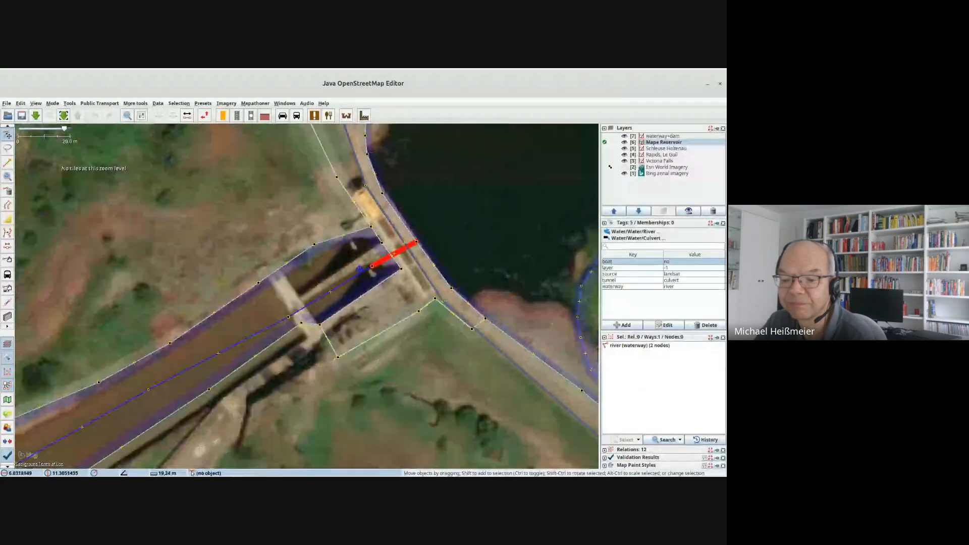
scroll(534, 290, "down", 2)
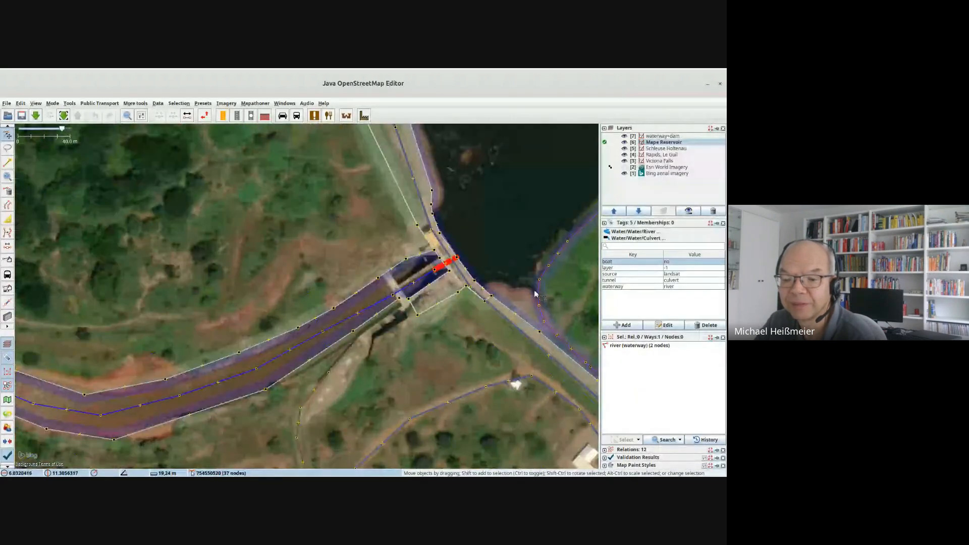
scroll(534, 290, "down", 1)
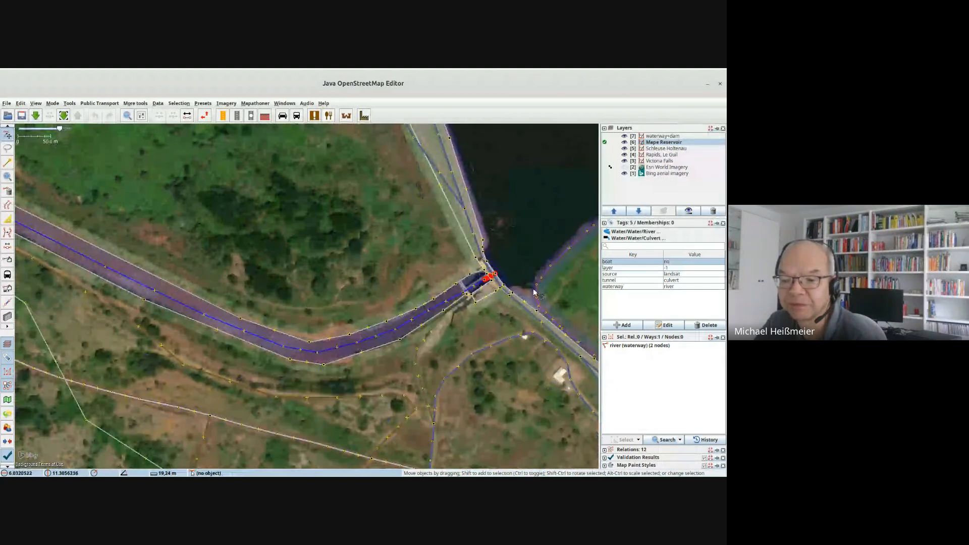
left_click_drag(431, 227, 431, 379)
scroll(493, 320, "down", 2)
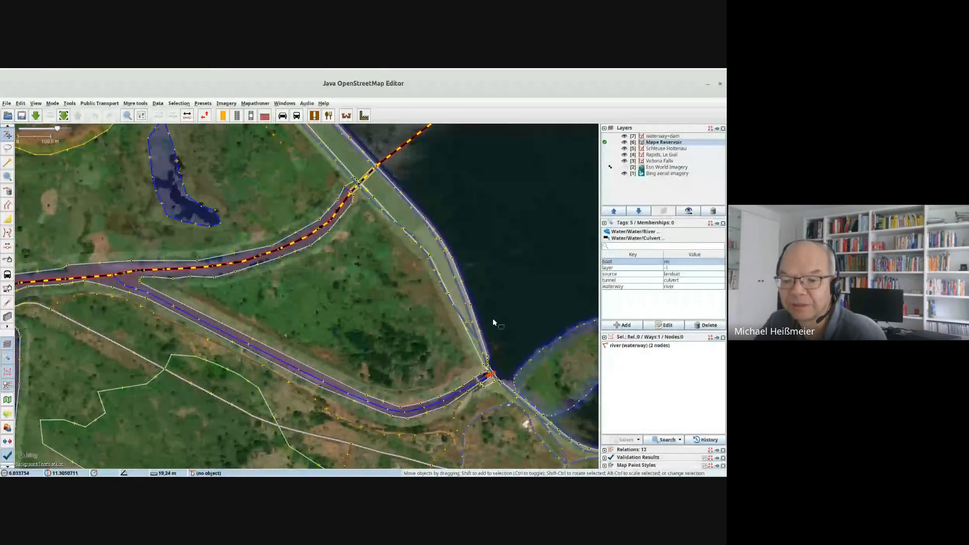
scroll(493, 318, "down", 3)
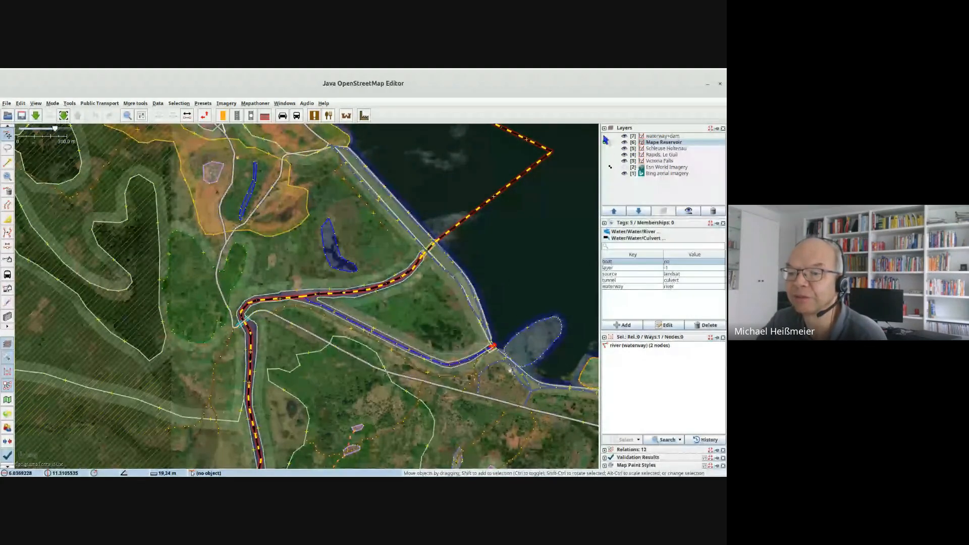
Make the waterway=dam layer active and examine the dam way separating the two reservoirs.
left_click(605, 136)
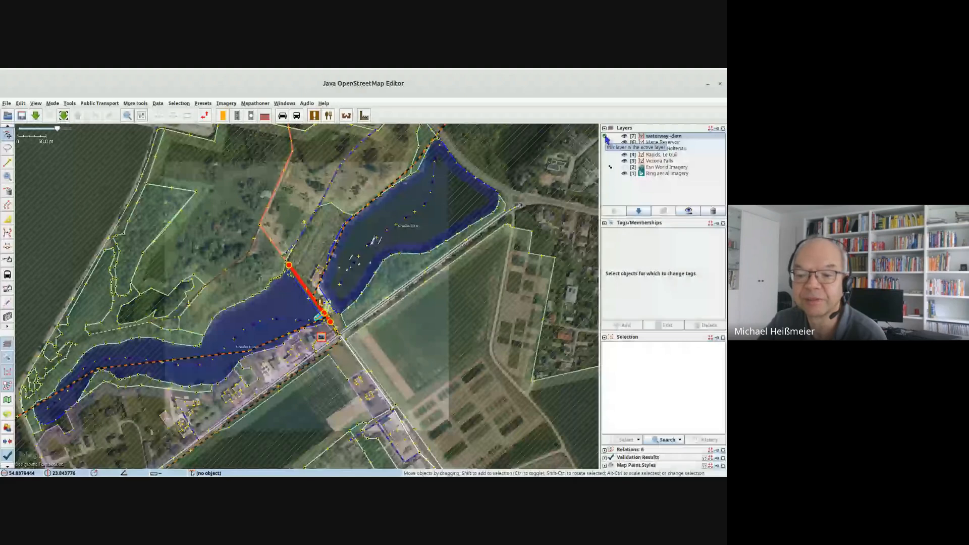
left_click(444, 285)
left_click_drag(443, 285, 487, 238)
left_click(444, 298)
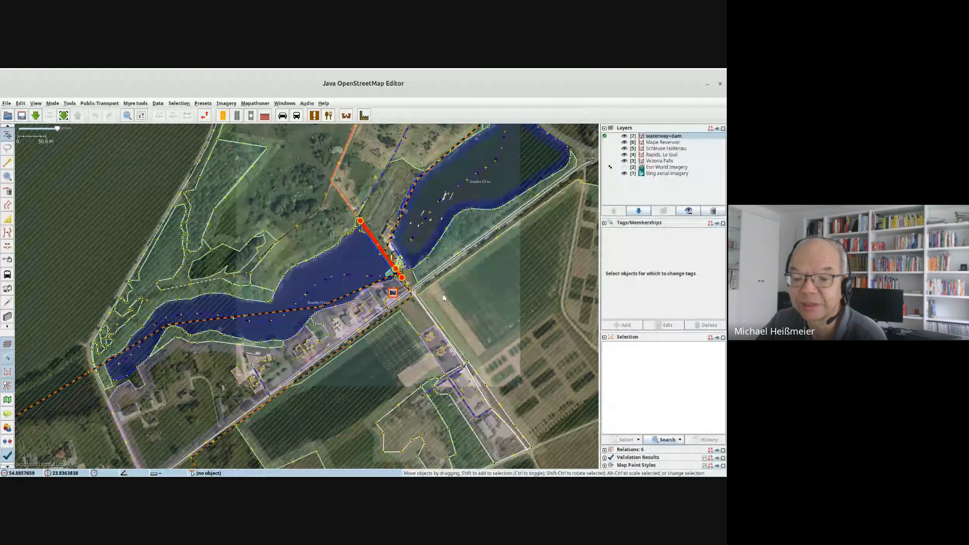
scroll(404, 265, "up", 2)
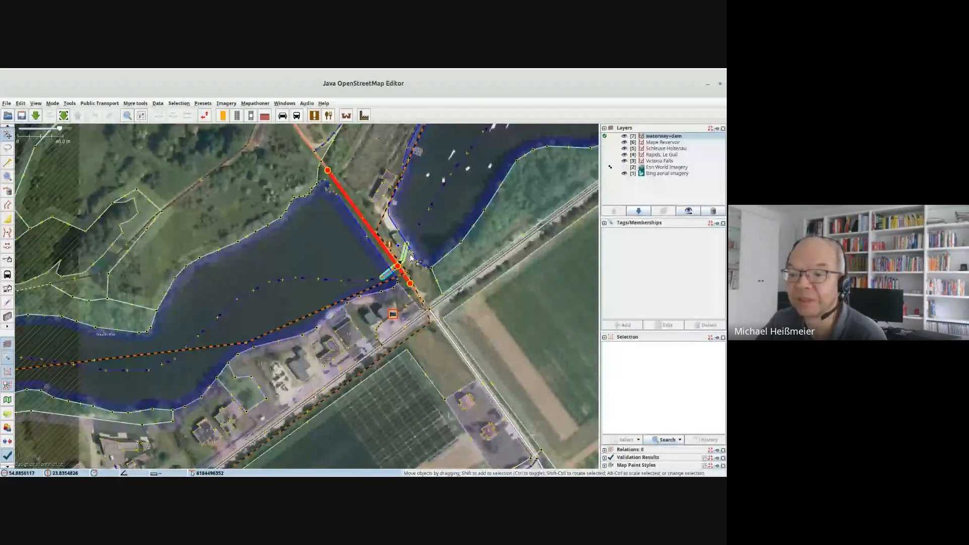
scroll(411, 258, "up", 2)
Hide the waterway=dam layer to examine the dam and both shores on bare imagery, and show the layer again.
left_click_drag(304, 168, 296, 259)
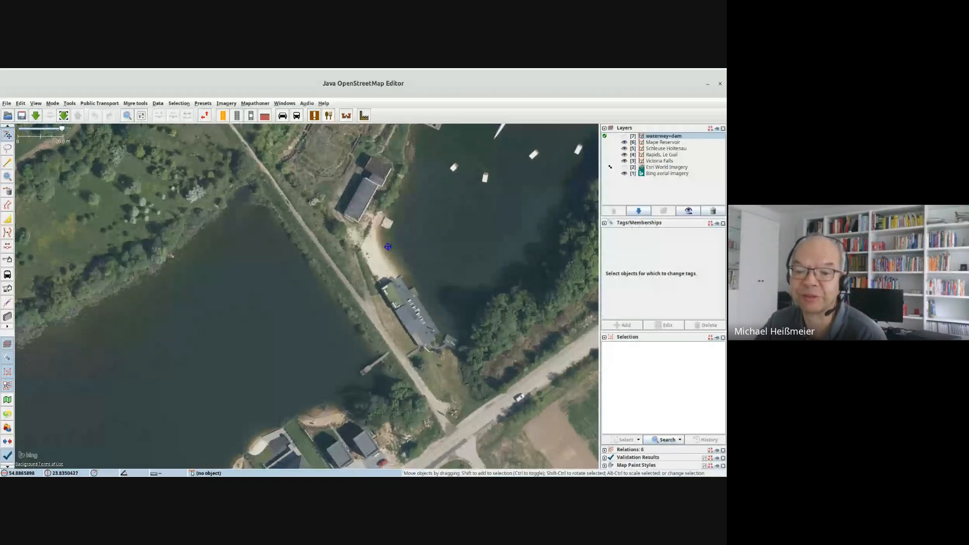
left_click_drag(373, 262, 373, 373)
left_click_drag(382, 252, 431, 344)
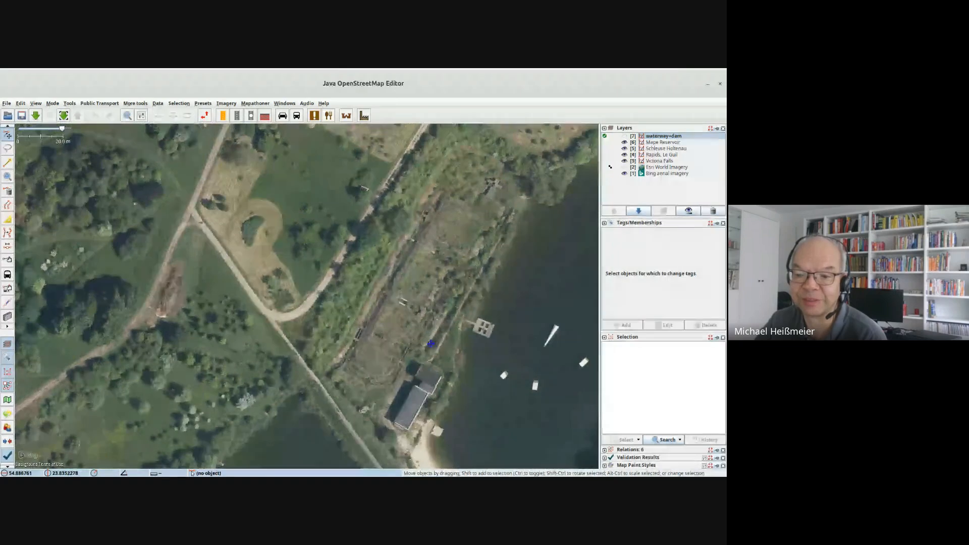
left_click_drag(477, 429, 432, 242)
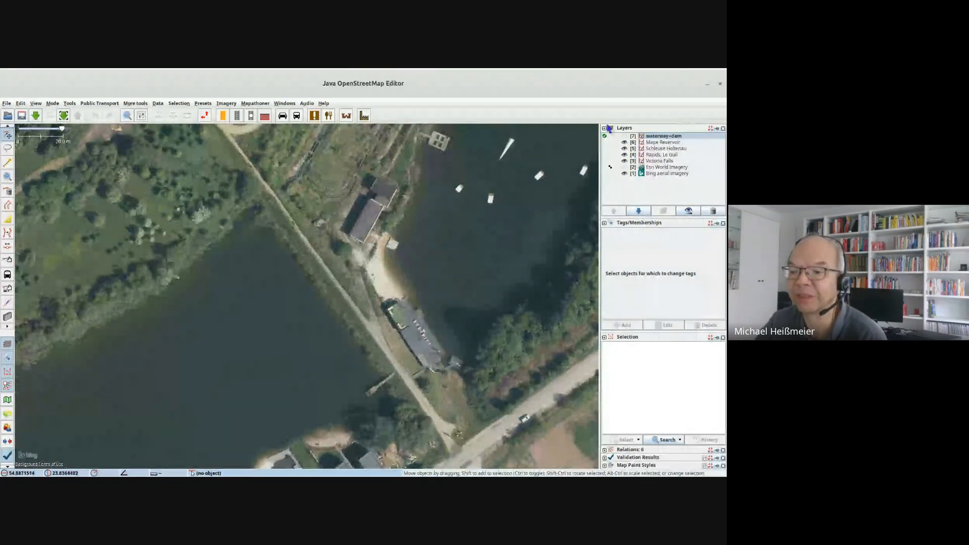
left_click(625, 136)
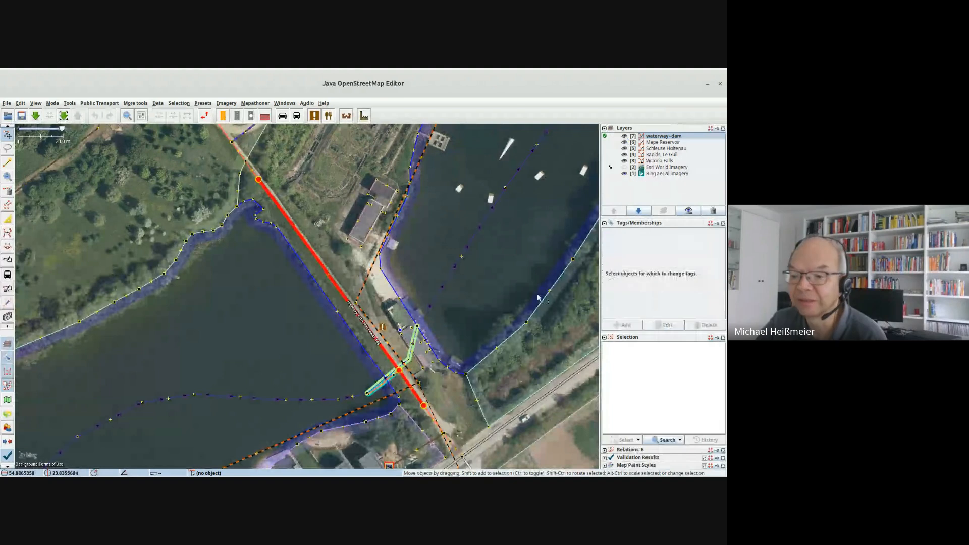
Turn off the Apple Paint Style map style and select the dam way to read its tags.
left_click(605, 466)
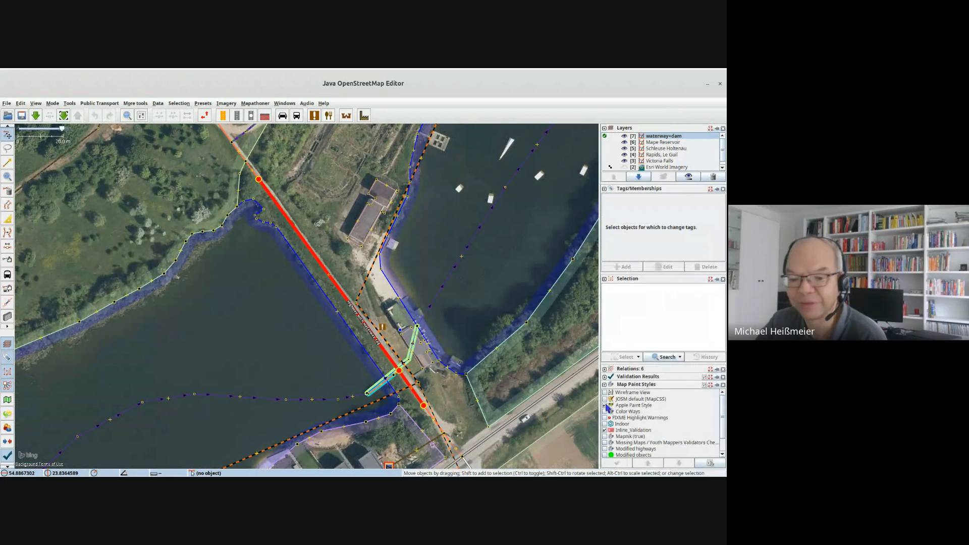
left_click(606, 405)
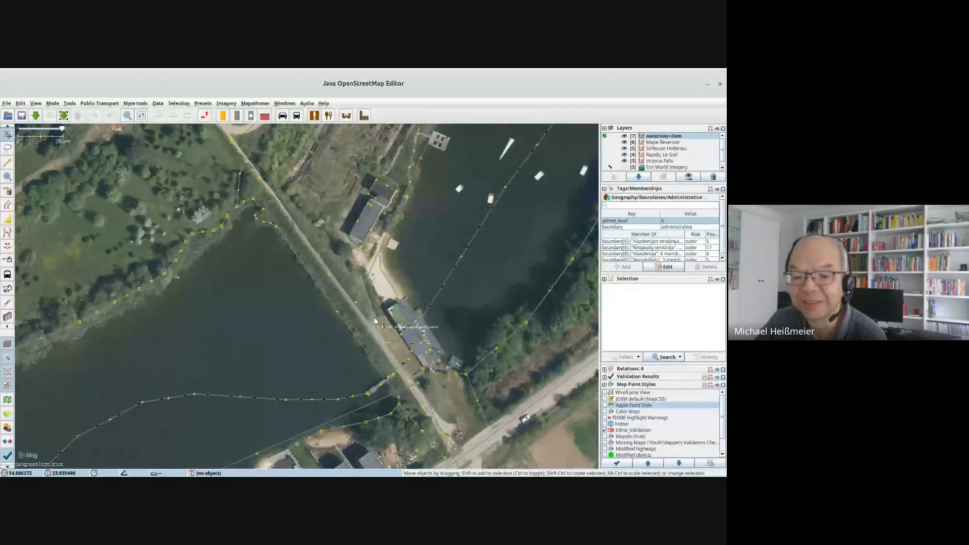
left_click(348, 298)
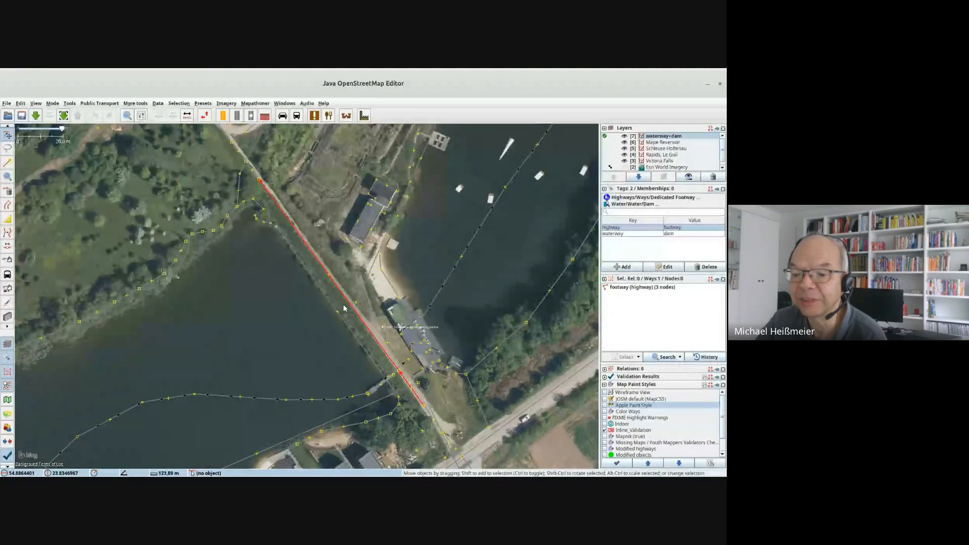
Compare the dam way's tags with those of the footway sections joining its northern and southern ends.
scroll(250, 157, "up", 2)
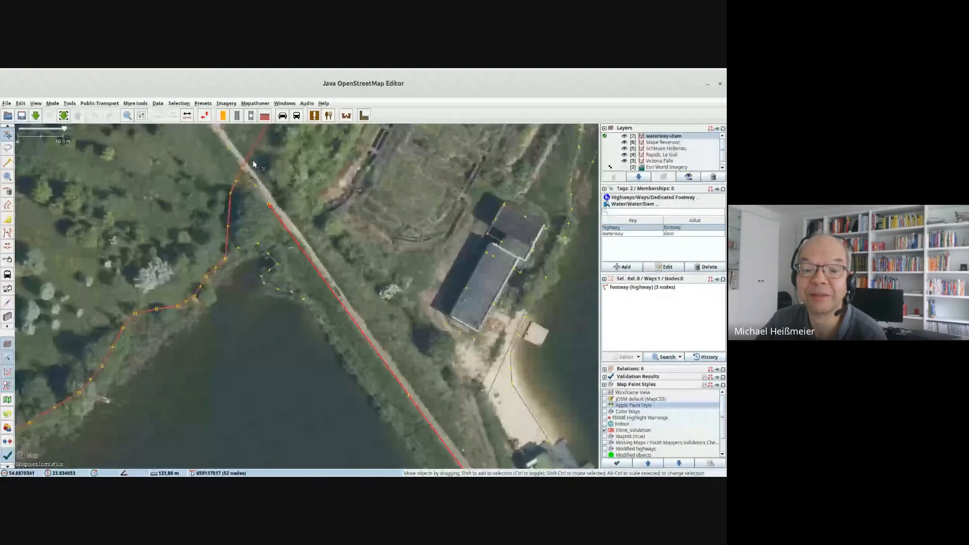
left_click(262, 196)
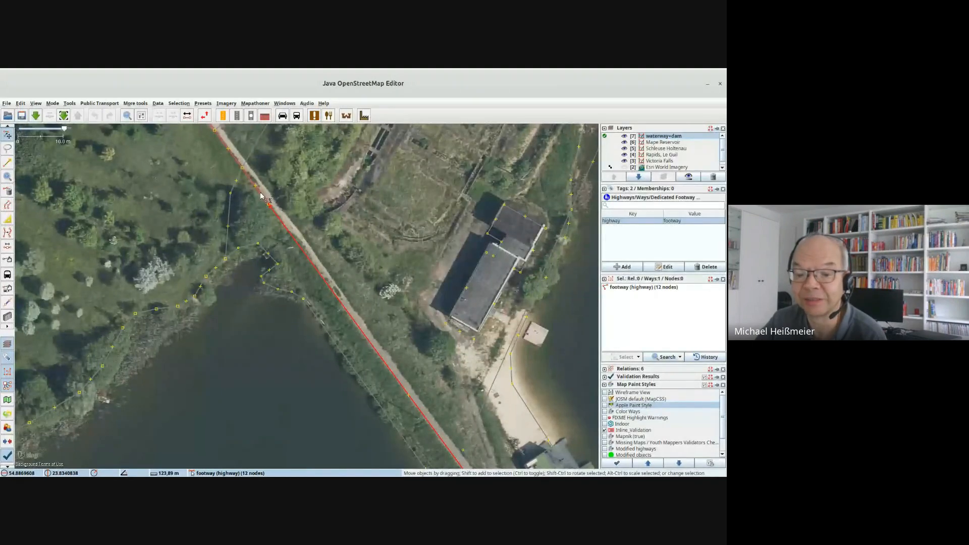
left_click_drag(504, 465, 363, 217)
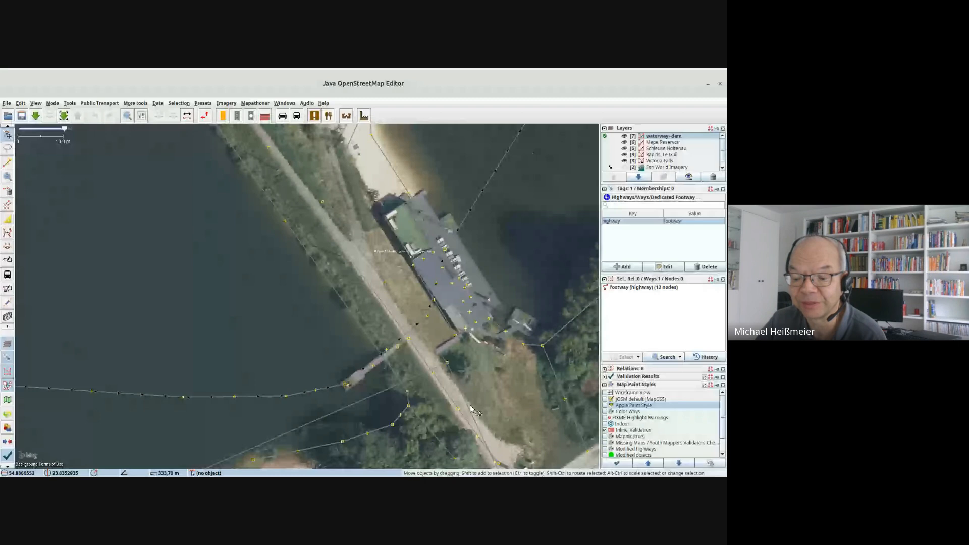
left_click(469, 427)
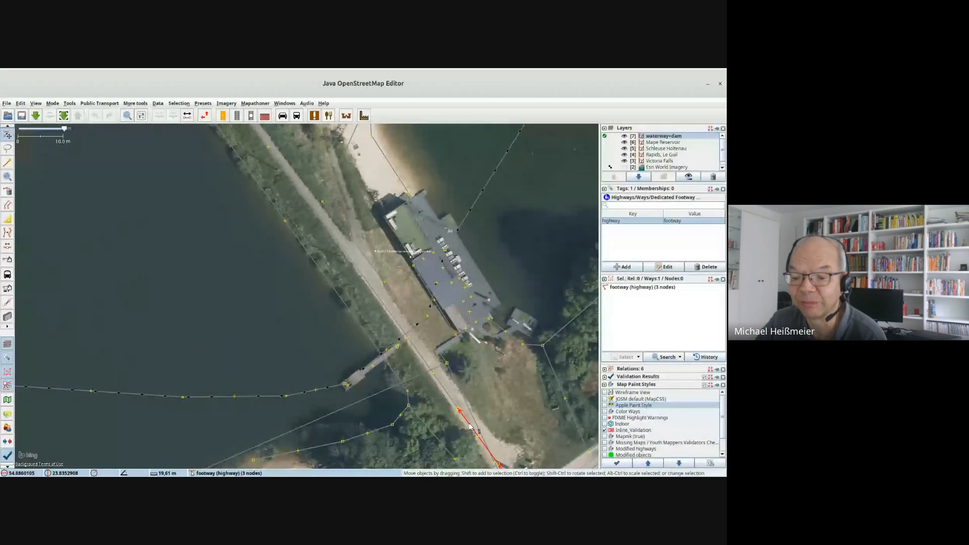
left_click(450, 392)
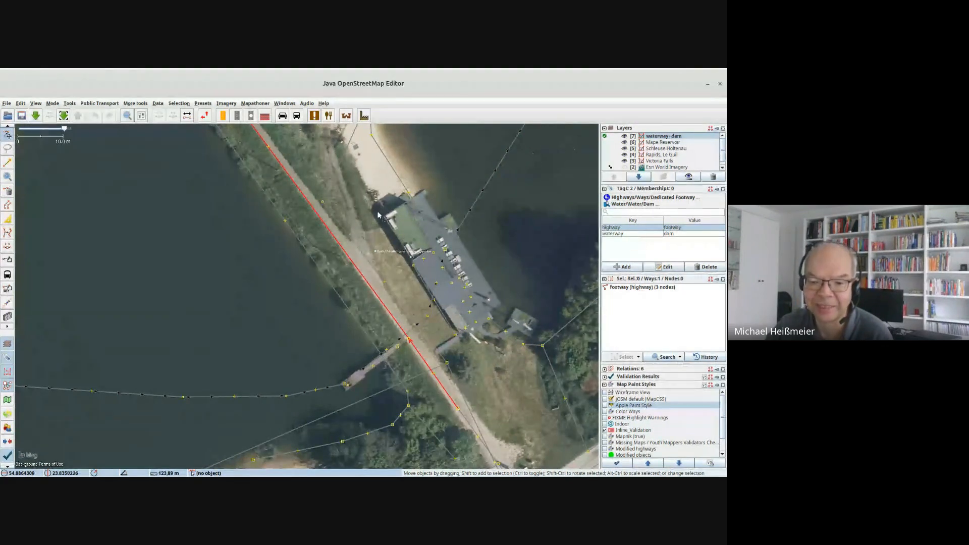
Clear the selection and turn the Apple Paint Style map style back on.
left_click_drag(348, 198, 417, 309)
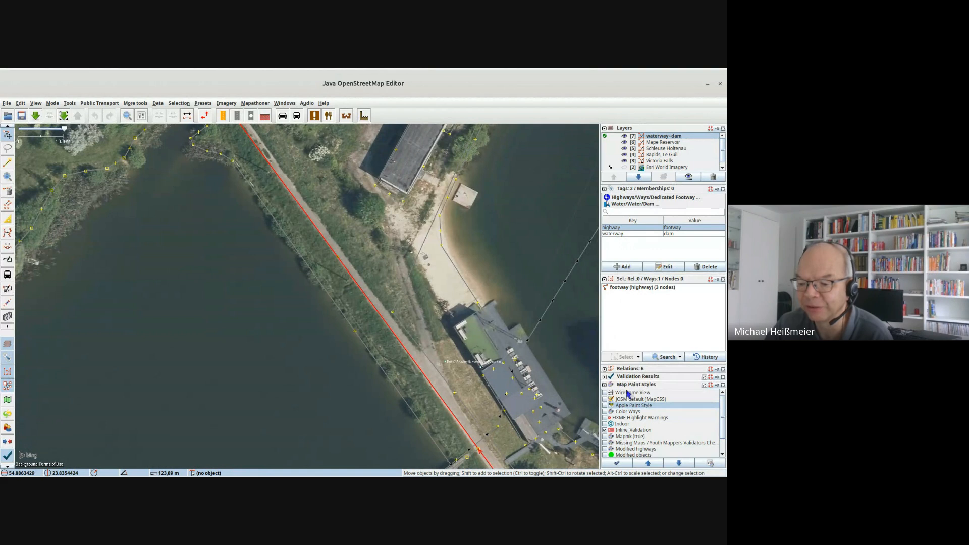
left_click(594, 364)
left_click(605, 377)
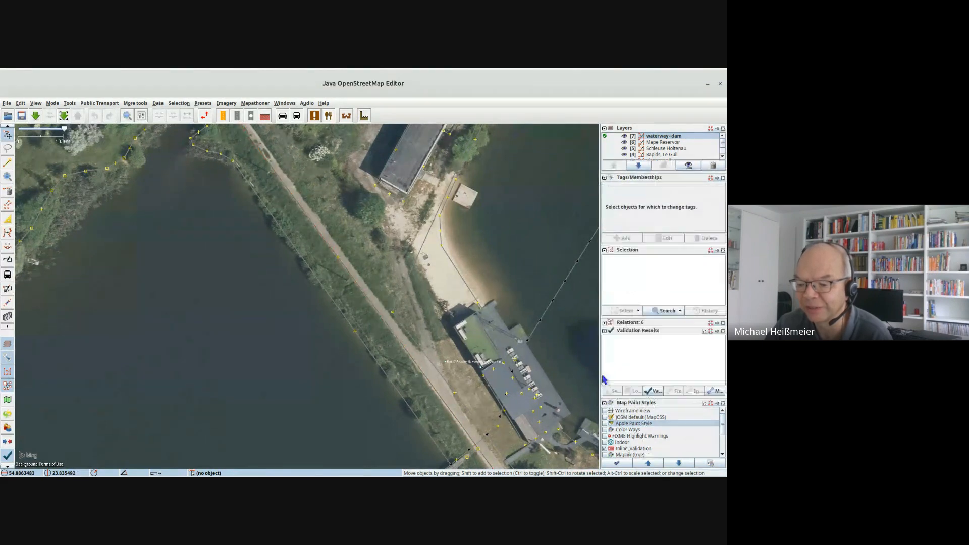
left_click(653, 392)
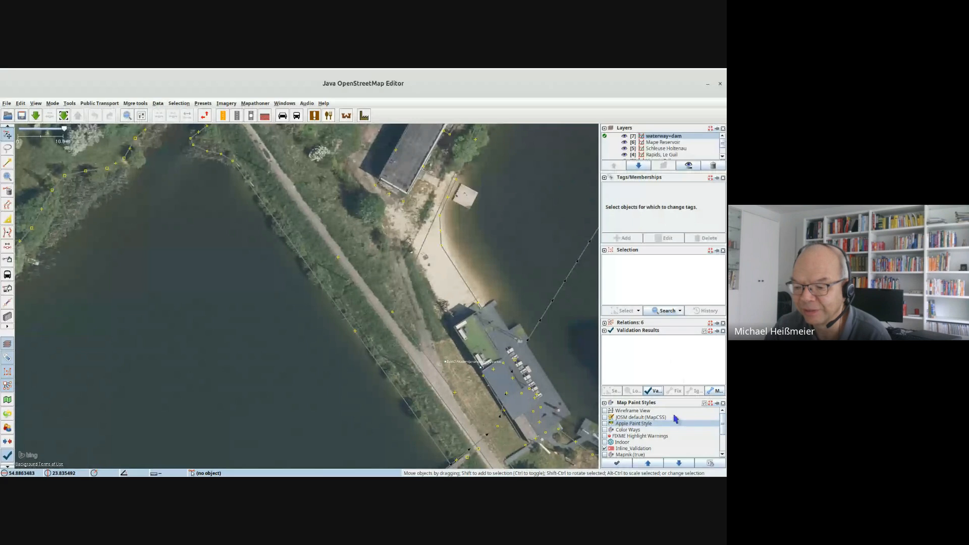
left_click(605, 424)
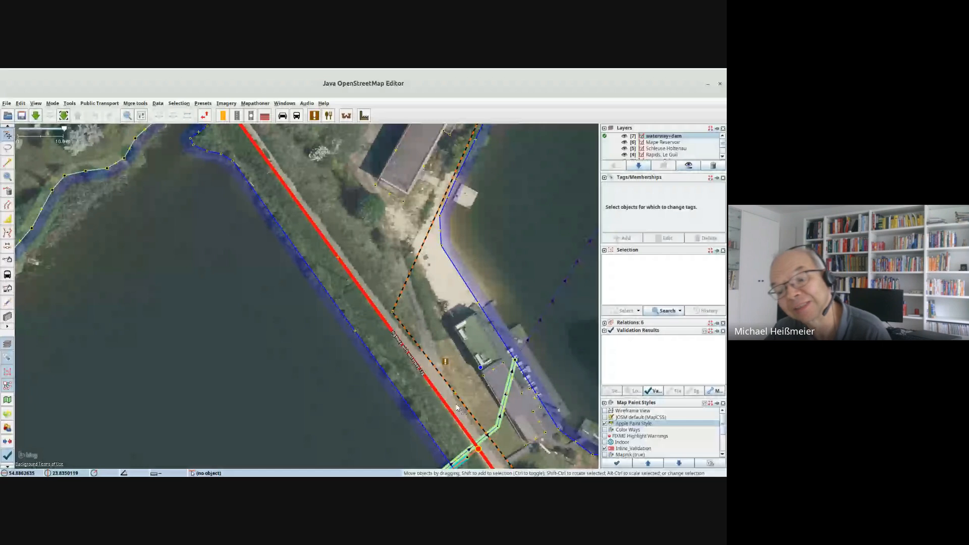
Check the tags of the dam way and of the reservoir water area beside it.
left_click(406, 349)
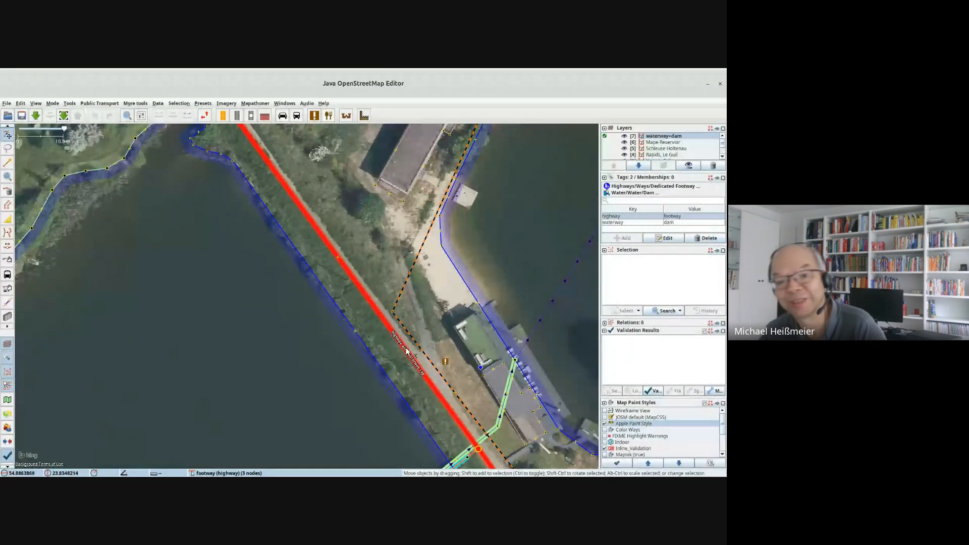
left_click(321, 308)
scroll(321, 308, "down", 2)
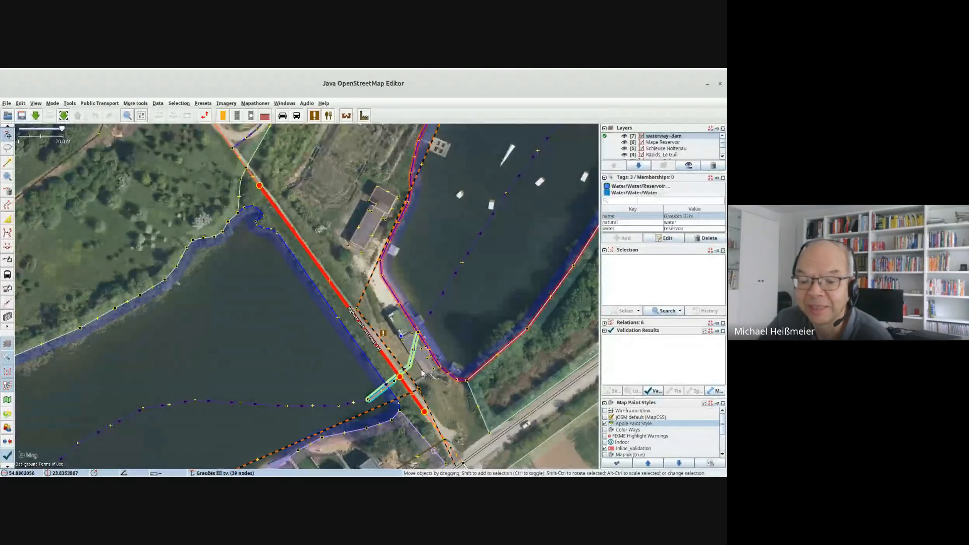
scroll(411, 371, "up", 1)
Select the stream in the eastern reservoir and its culvert under the dam to read each way's tags.
left_click(418, 348)
left_click(445, 263)
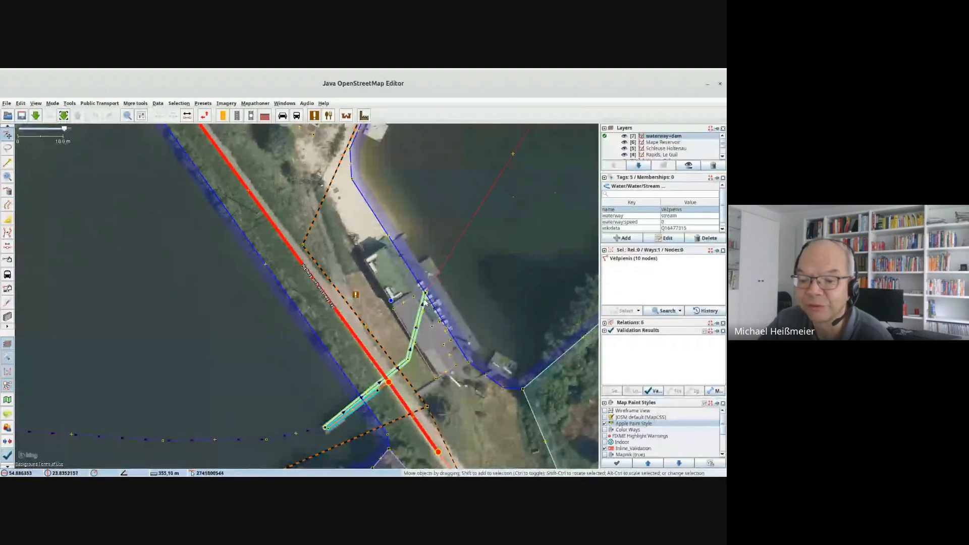
left_click(418, 320)
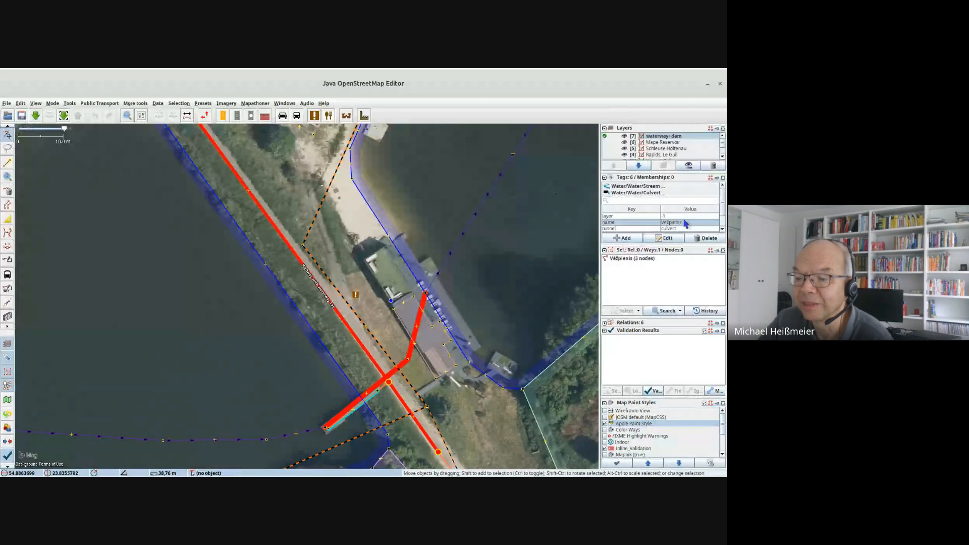
scroll(646, 222, "down", 1)
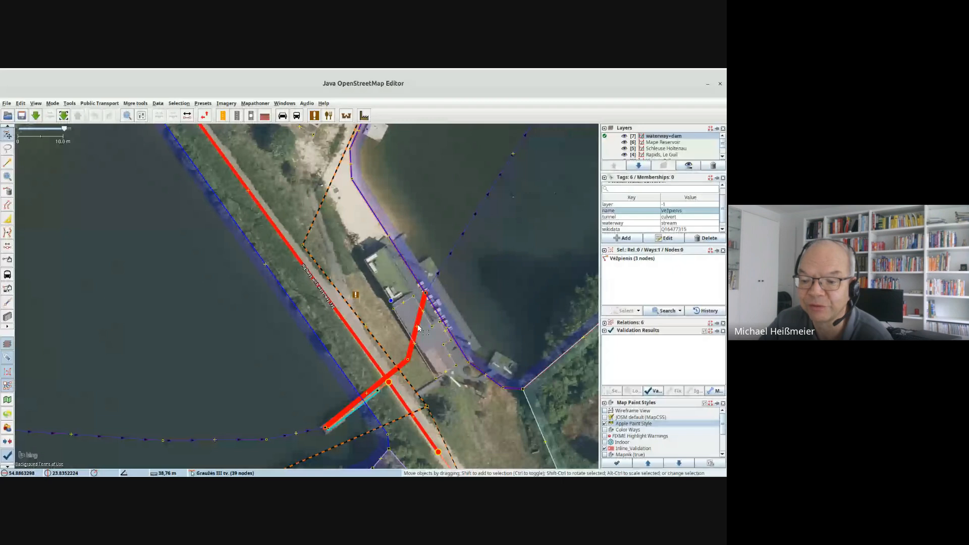
Select the stream way continuing through the western reservoir to read its tags, and trace its course to the dam culvert.
left_click_drag(286, 412, 383, 316)
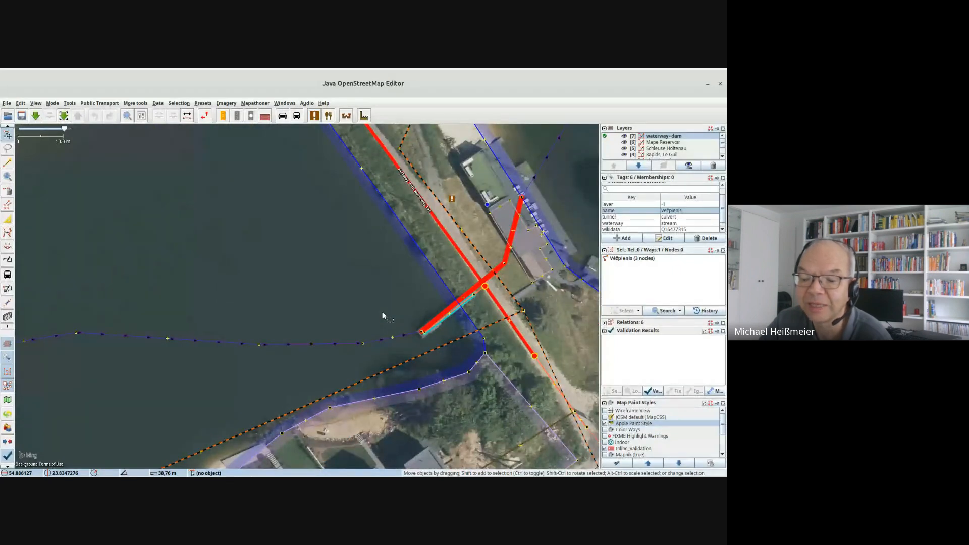
left_click(349, 344)
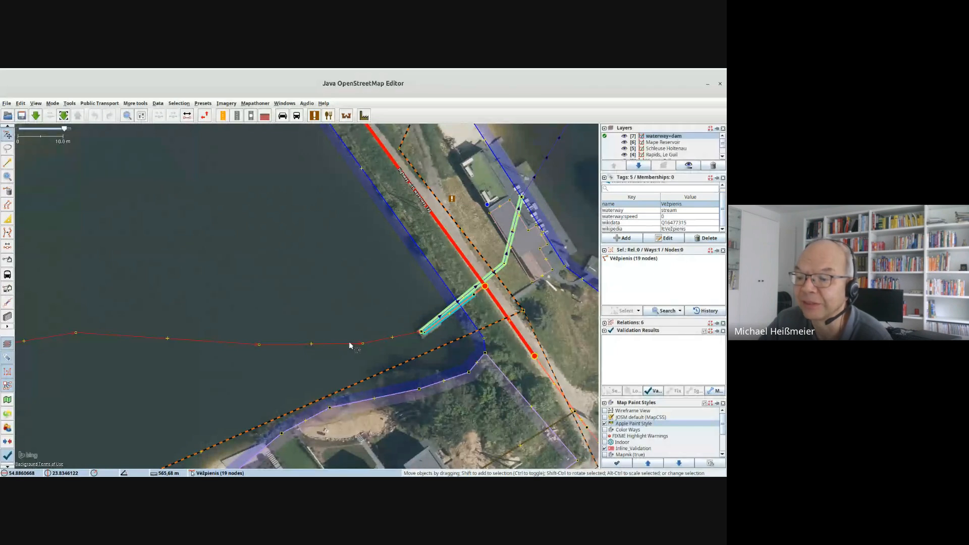
scroll(343, 326, "down", 1)
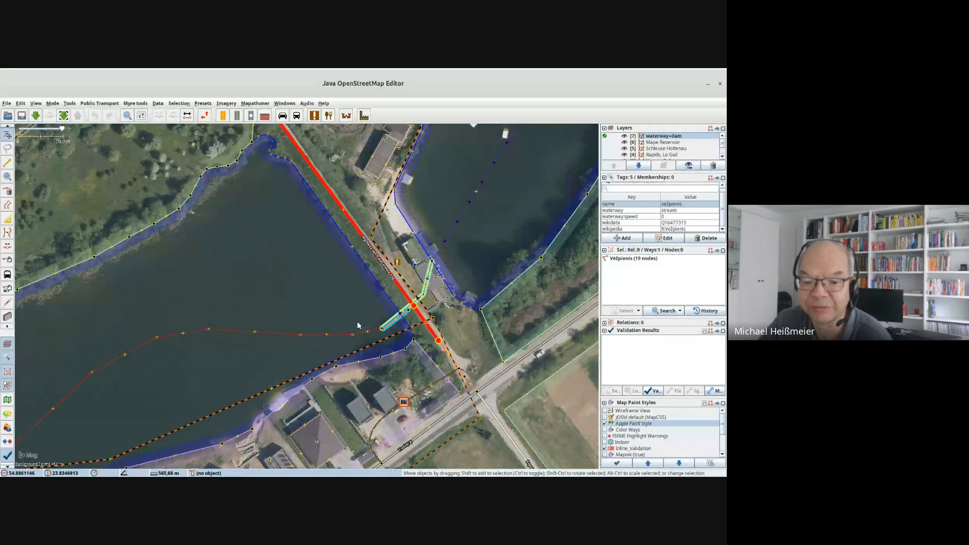
scroll(357, 325, "down", 1)
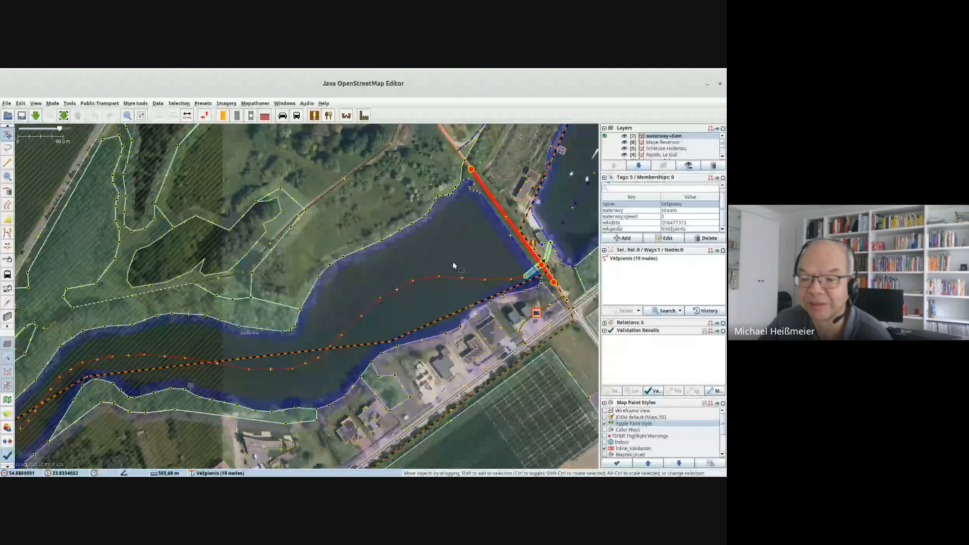
left_click_drag(460, 248, 307, 339)
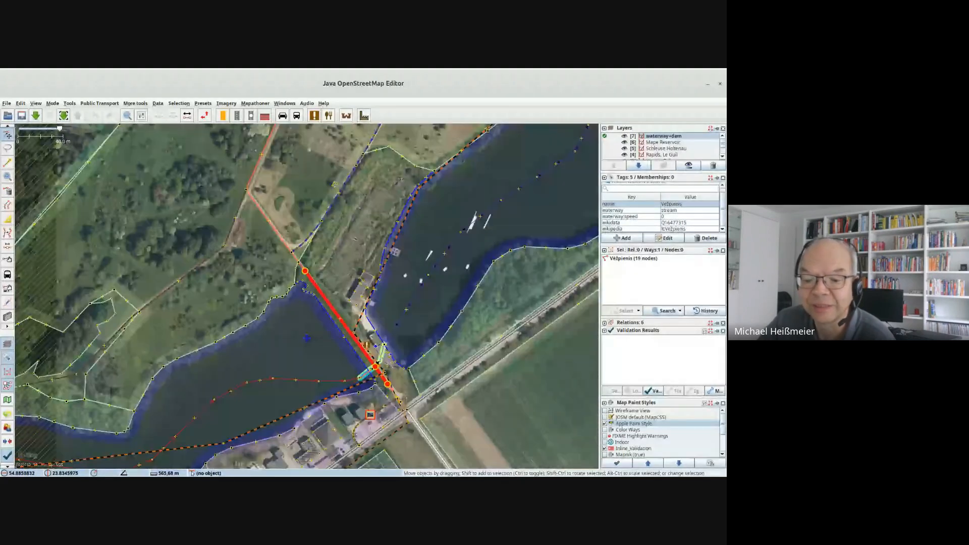
scroll(375, 378, "up", 5)
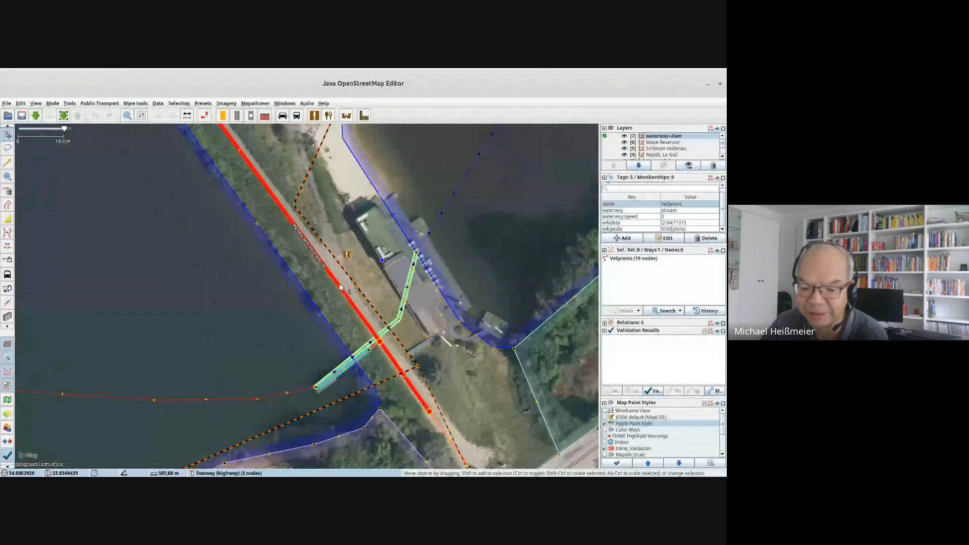
Make the Schleuse Holtenau layer active and zoom the map to its data.
scroll(381, 239, "down", 2)
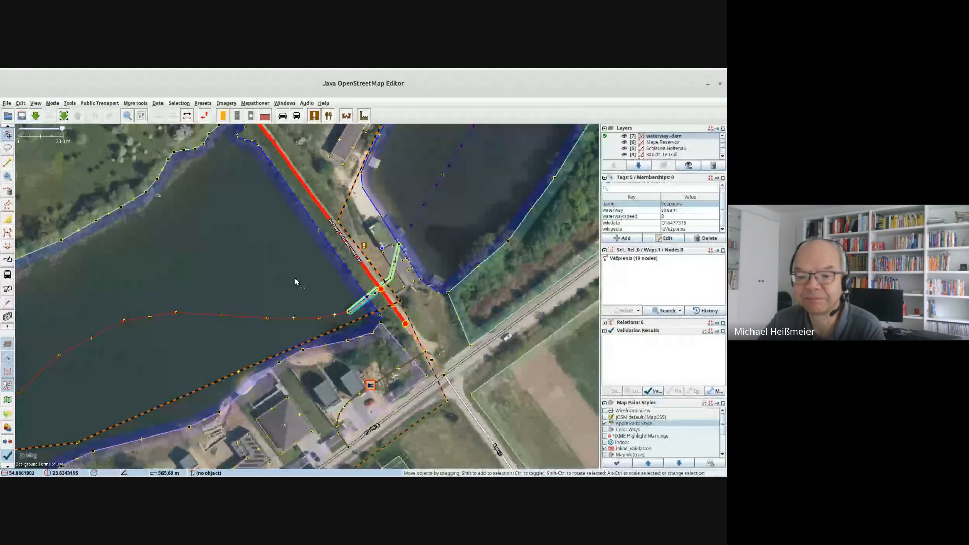
scroll(303, 275, "down", 2)
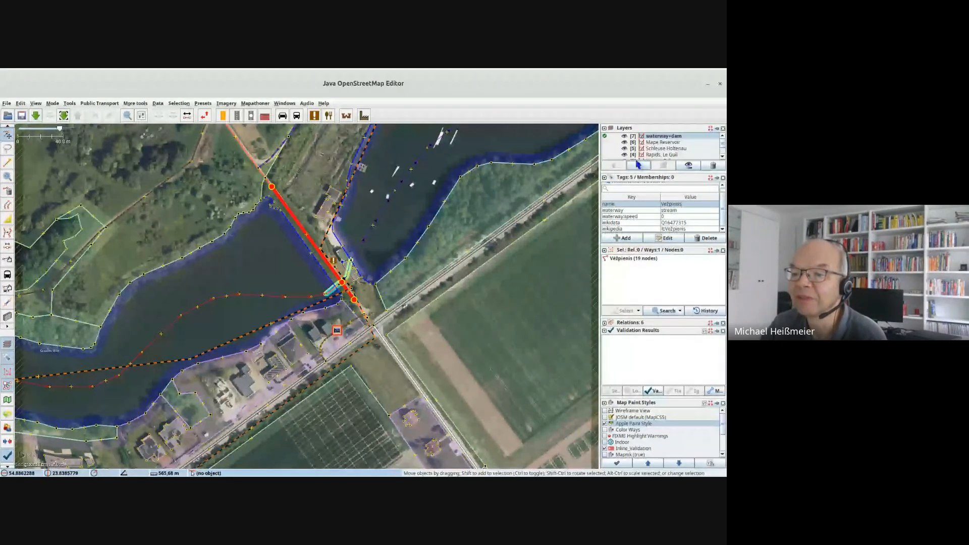
left_click(605, 148)
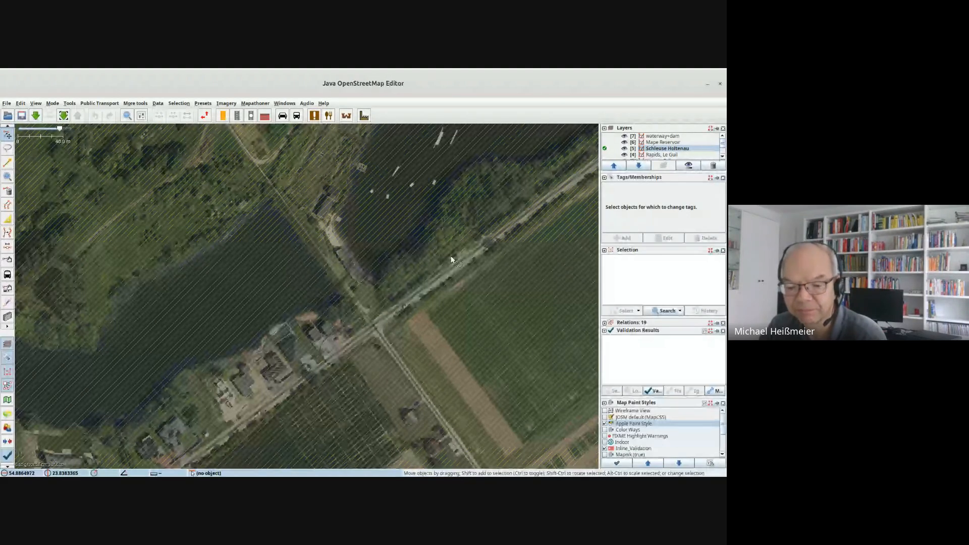
key("5")
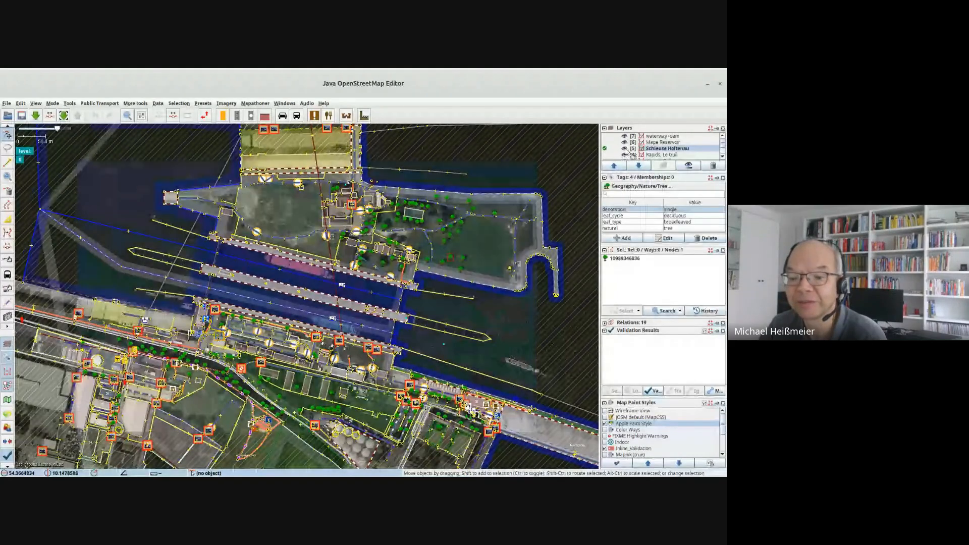
Hide the Schleuse Holtenau layer's data and examine the canal, its locks and the ships on the bare aerial imagery.
left_click(624, 148)
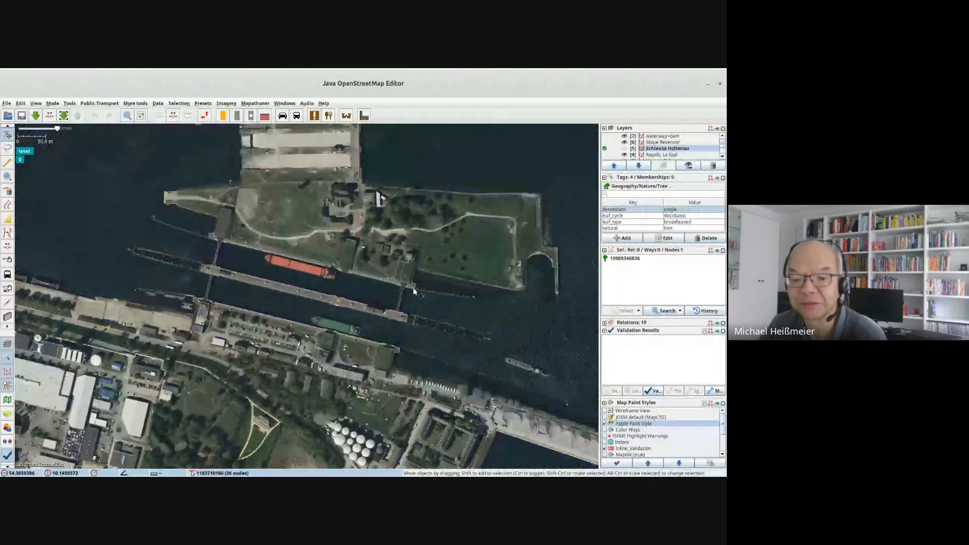
scroll(413, 287, "down", 2)
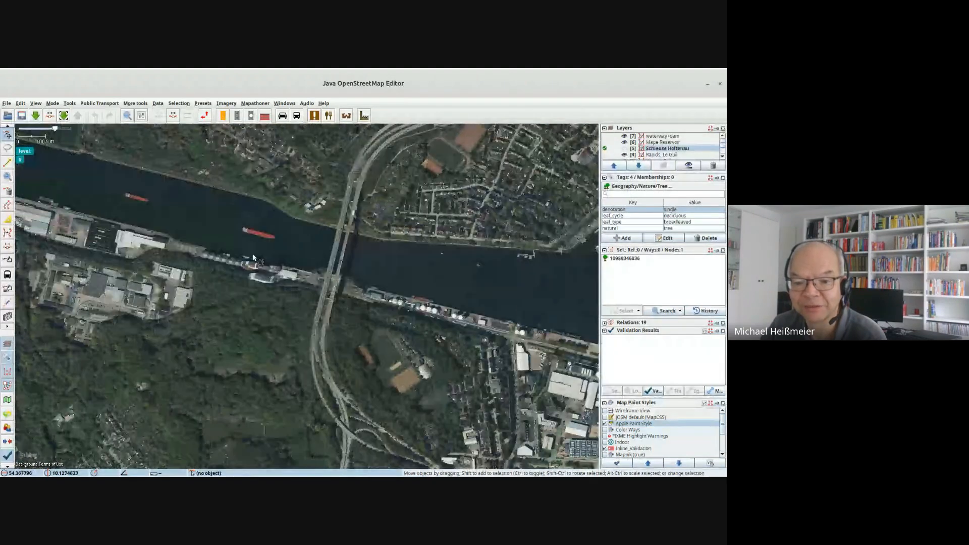
left_click_drag(249, 254, 260, 277)
left_click_drag(499, 337, 231, 279)
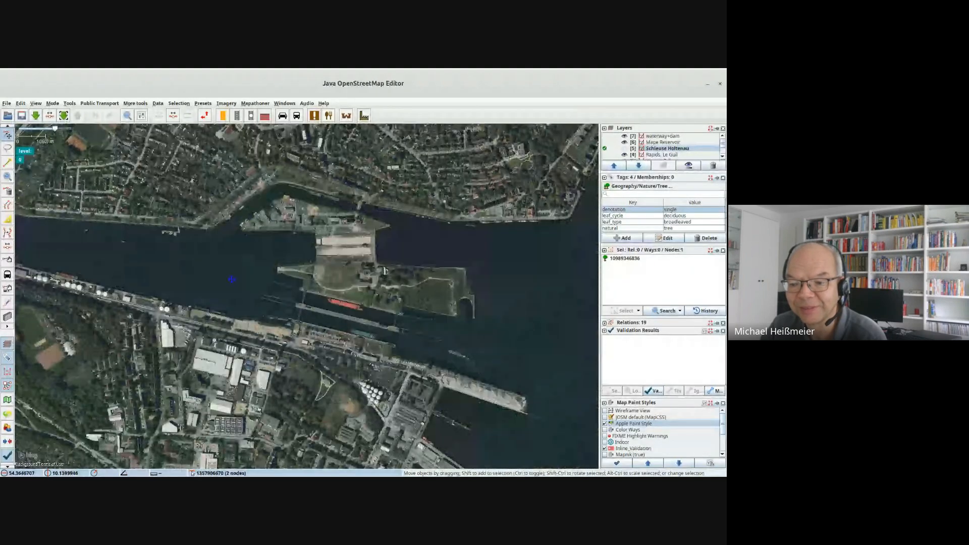
left_click_drag(575, 266, 538, 272)
left_click_drag(327, 334, 411, 317)
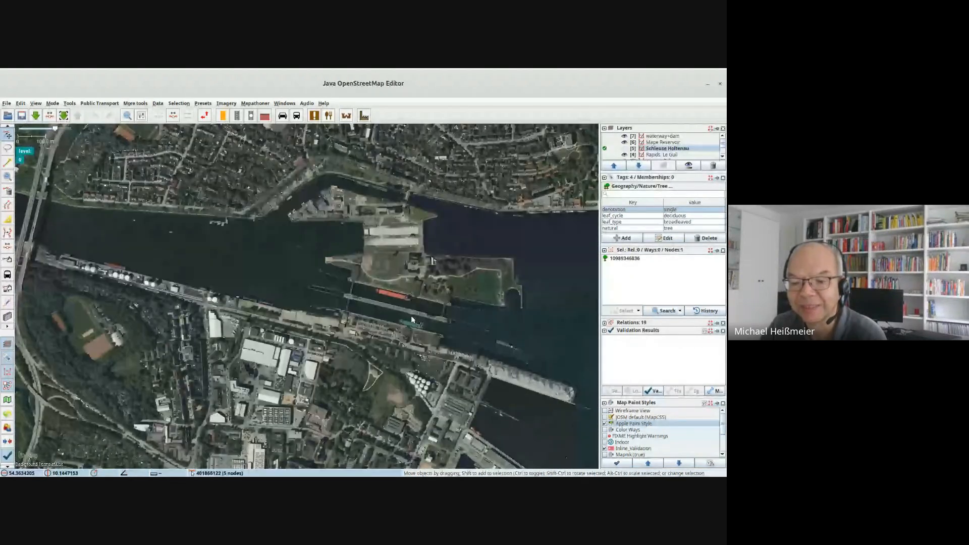
scroll(412, 319, "up", 2)
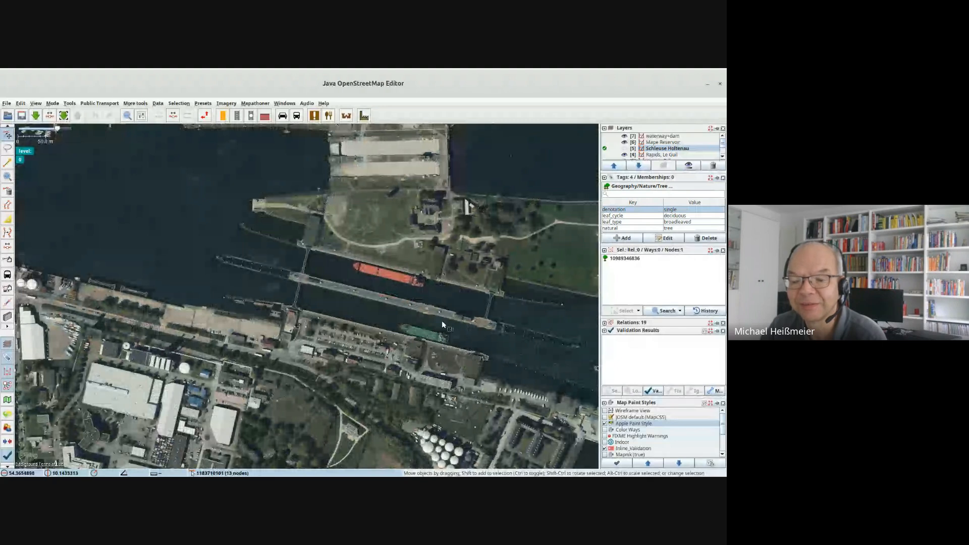
scroll(441, 320, "up", 2)
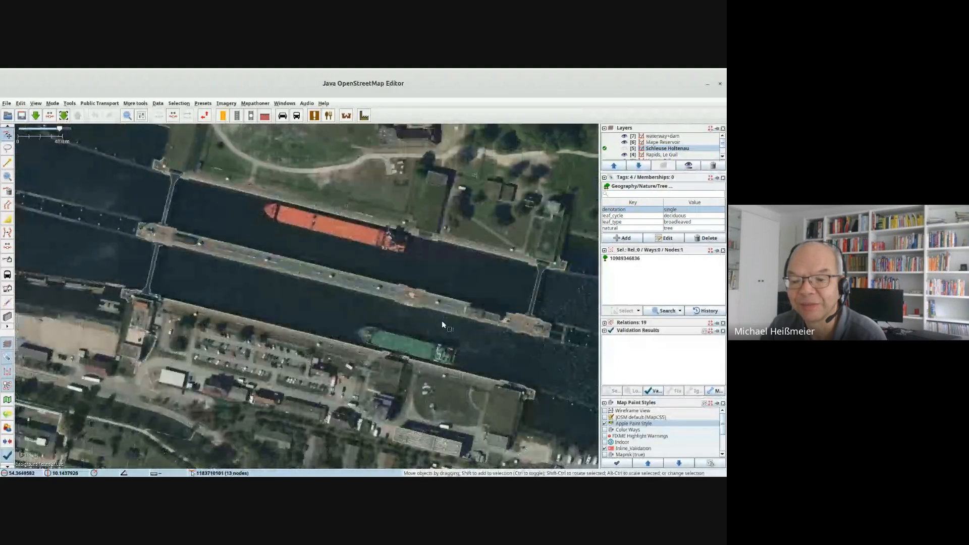
Show the Schleuse Holtenau data again and inspect the mapped lock chambers and the open water east of them.
left_click(631, 153)
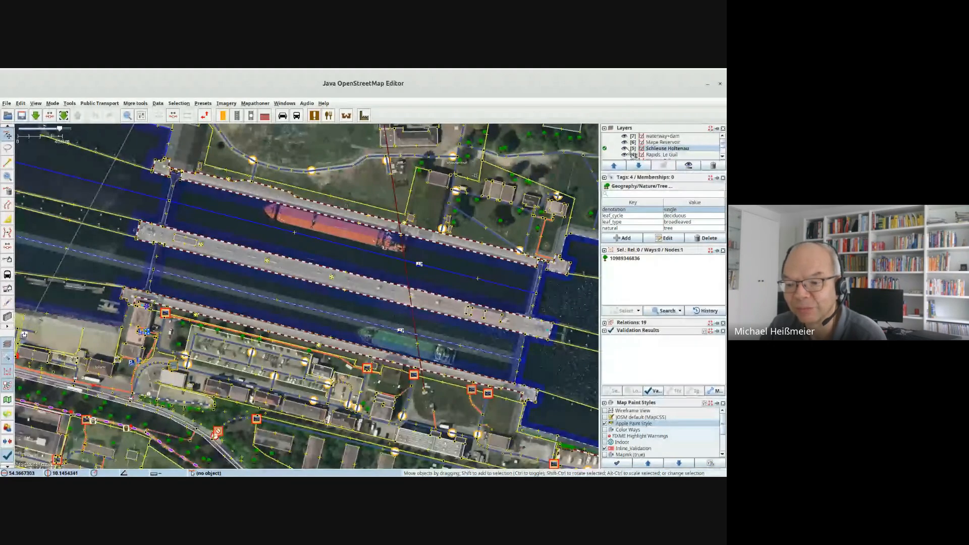
left_click_drag(505, 285, 219, 258)
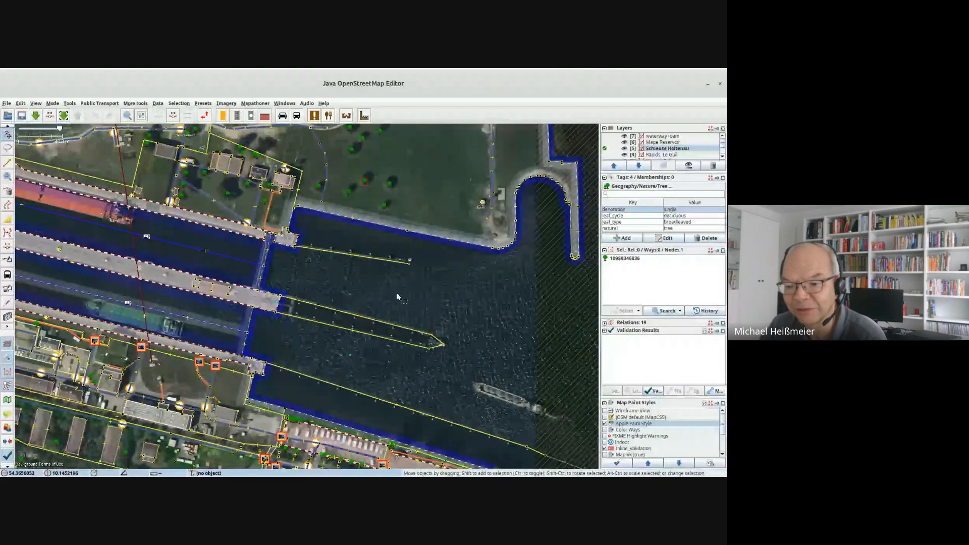
left_click_drag(577, 334, 378, 296)
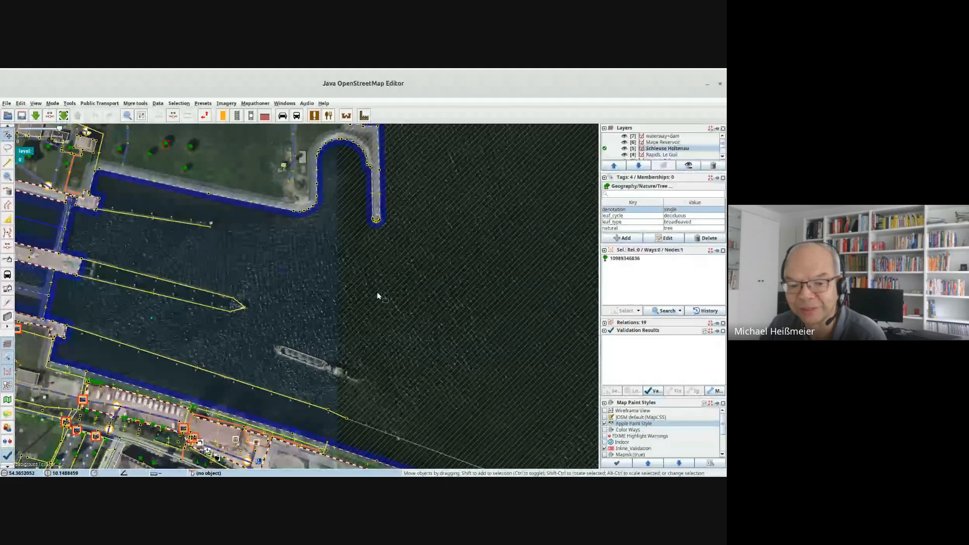
left_click_drag(85, 263, 341, 294)
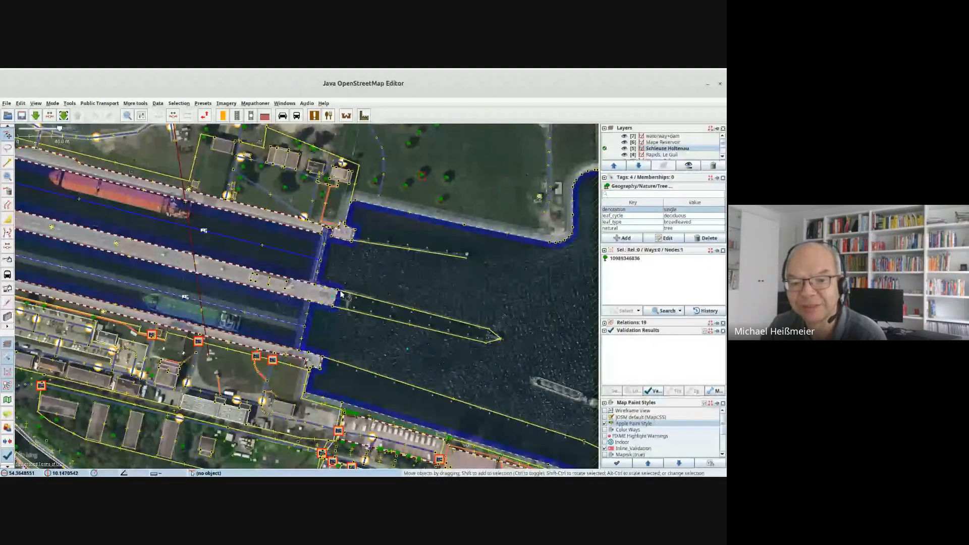
Select the Kiel Canal way leading into the northern large lock chamber from the west and read its tags and relation memberships.
left_click_drag(60, 197, 484, 295)
left_click(126, 201)
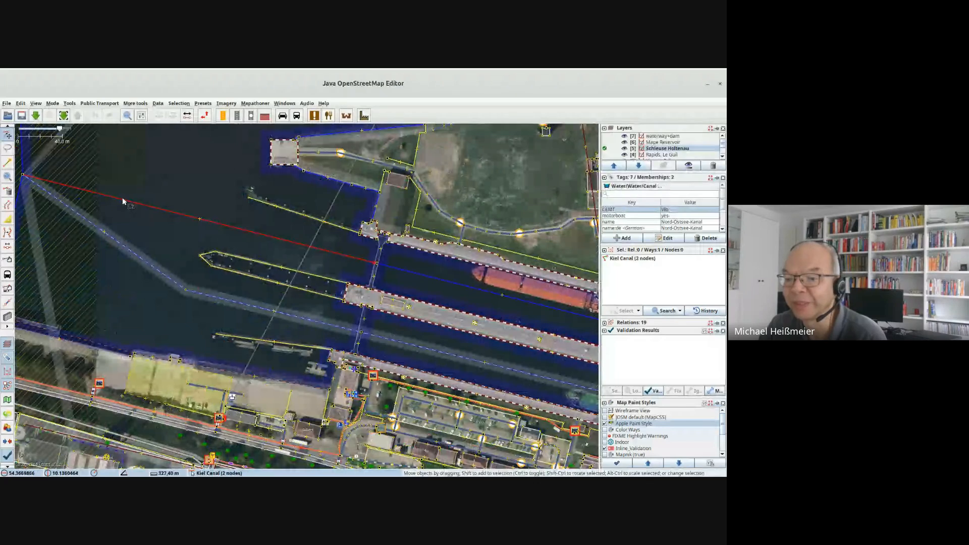
scroll(684, 222, "down", 2)
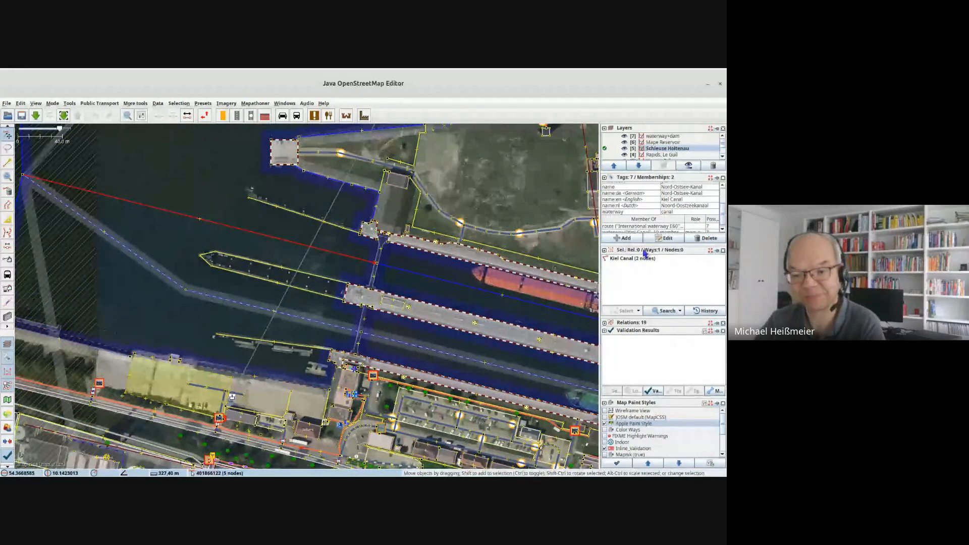
Select the Kiel Canal way inside the chamber with the red ship and read its lock, maxlength, maxwidth and waterway tags.
left_click(517, 301)
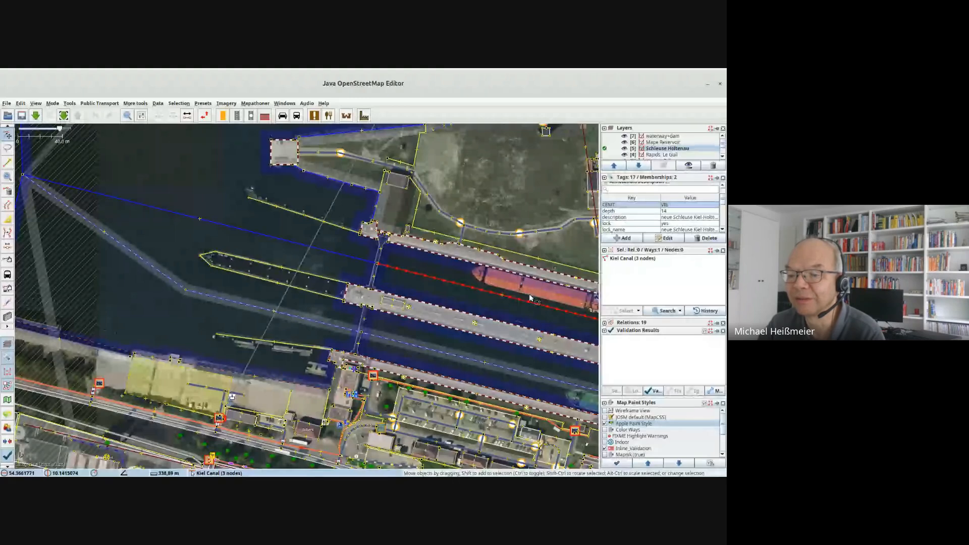
scroll(701, 207, "down", 5)
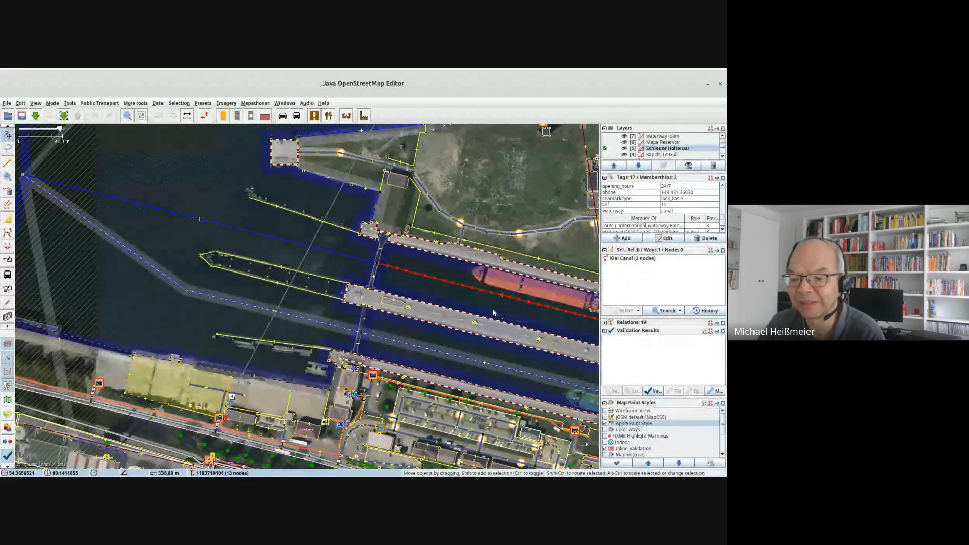
left_click_drag(493, 309, 298, 308)
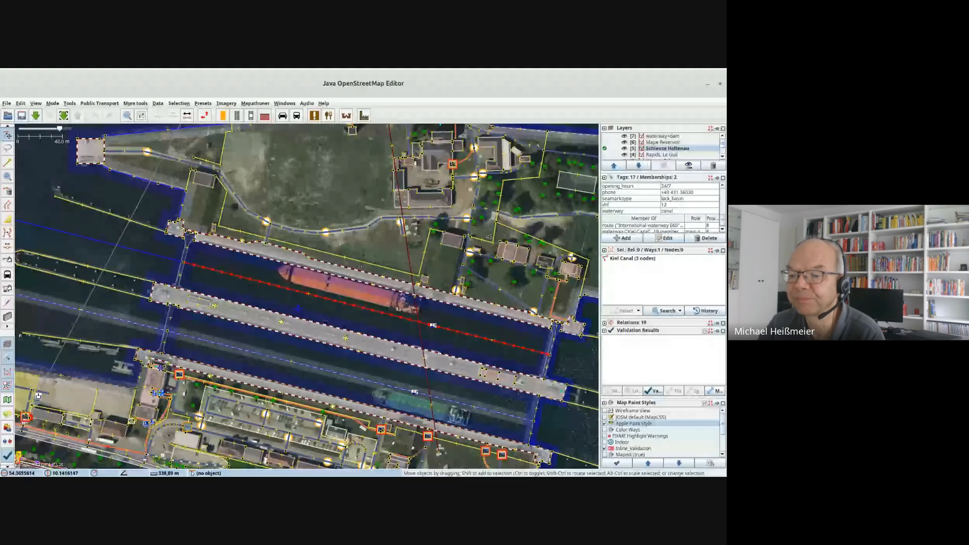
scroll(664, 211, "up", 5)
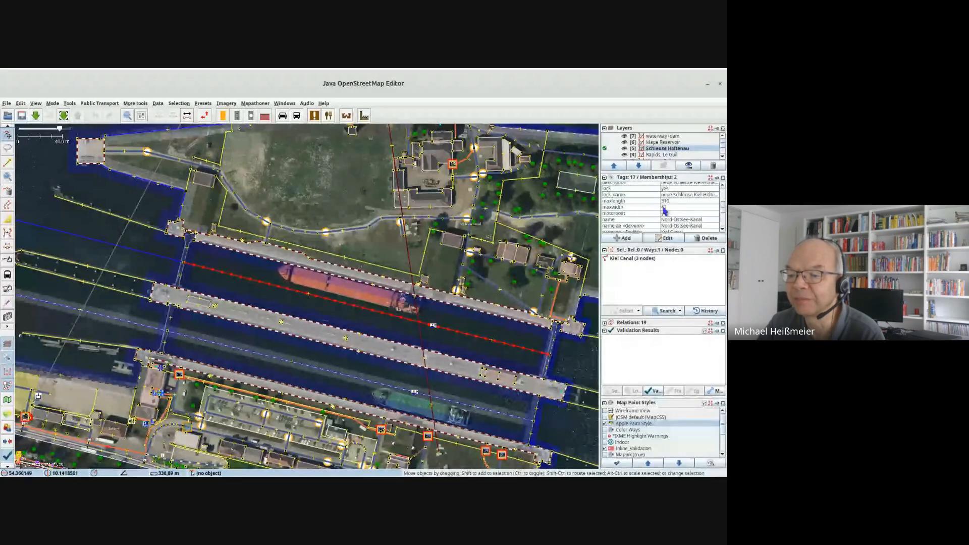
left_click(639, 189)
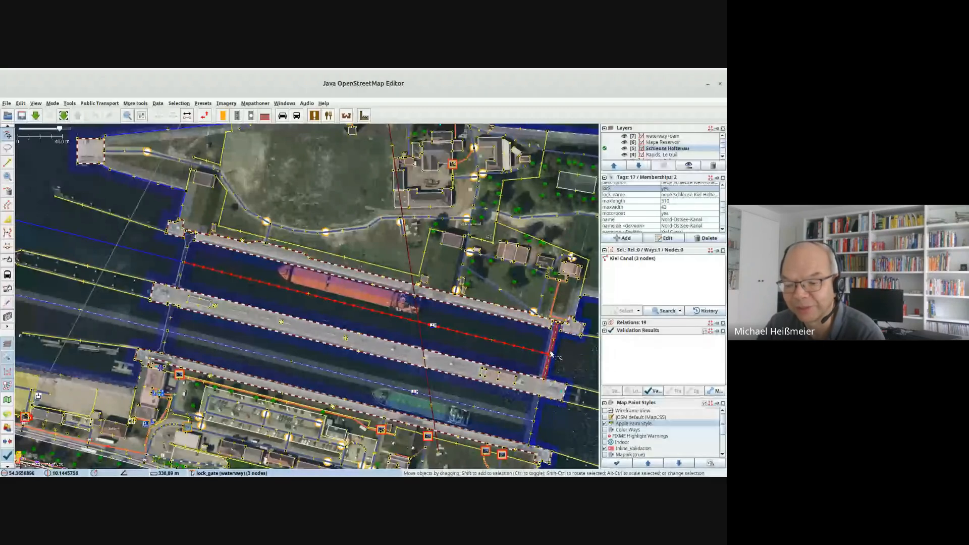
Select the lock gate way at the chamber's eastern end and the chamber's water area to read the tags of each.
scroll(552, 355, "up", 2)
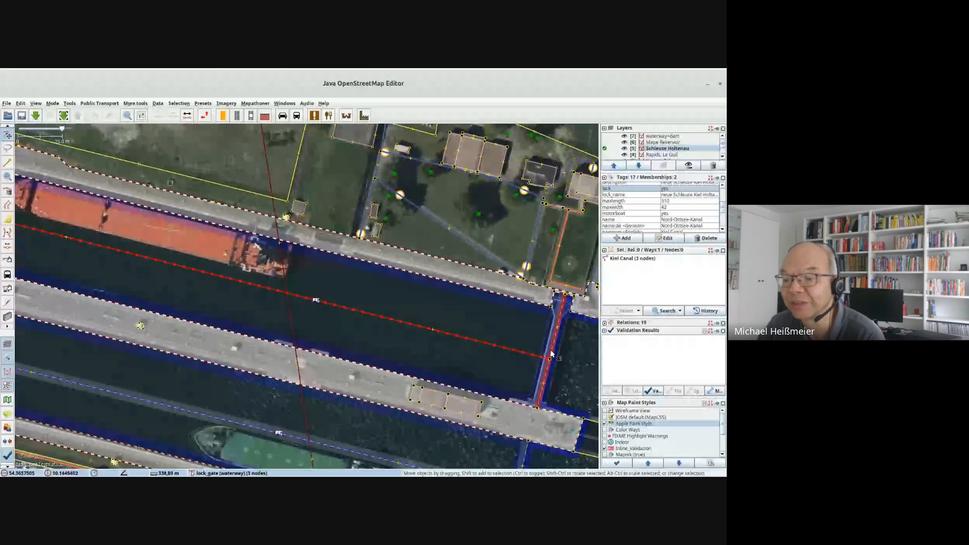
left_click(551, 355)
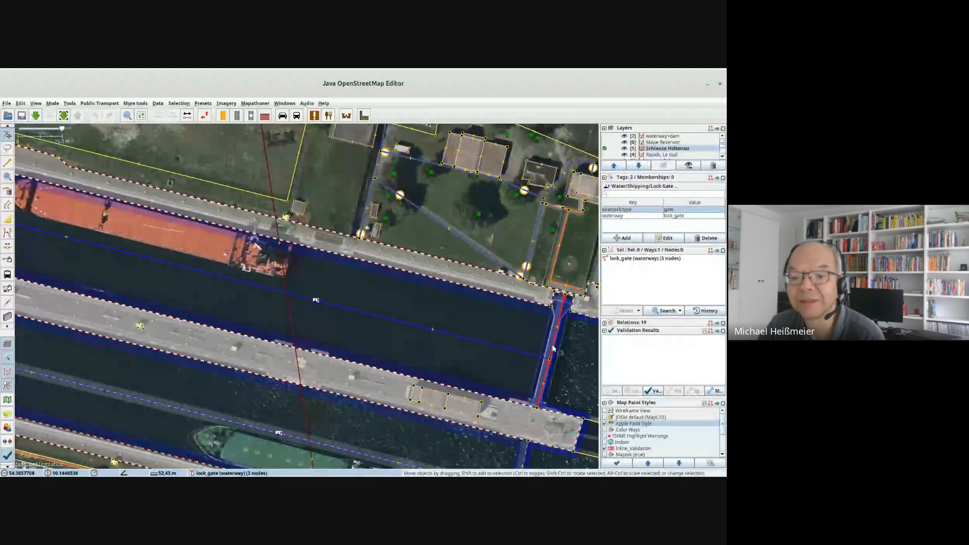
left_click(553, 348)
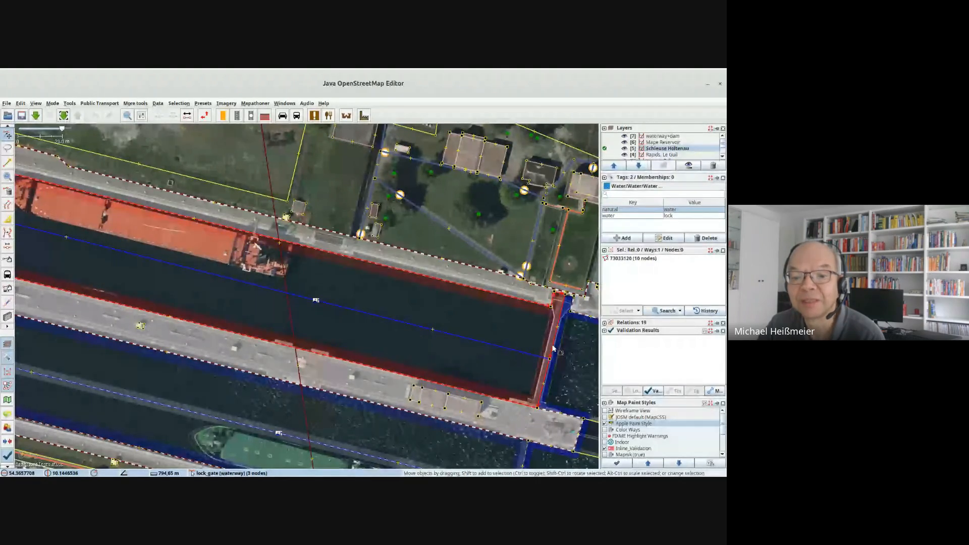
Examine the outline of the selected lock water area and its gates from the eastern end to the western end.
scroll(399, 369, "down", 2)
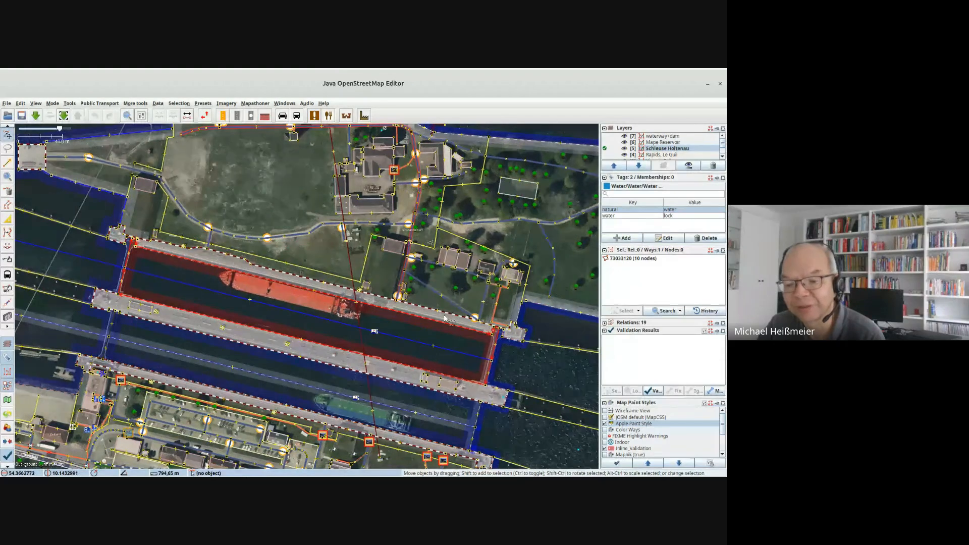
scroll(503, 355, "up", 2)
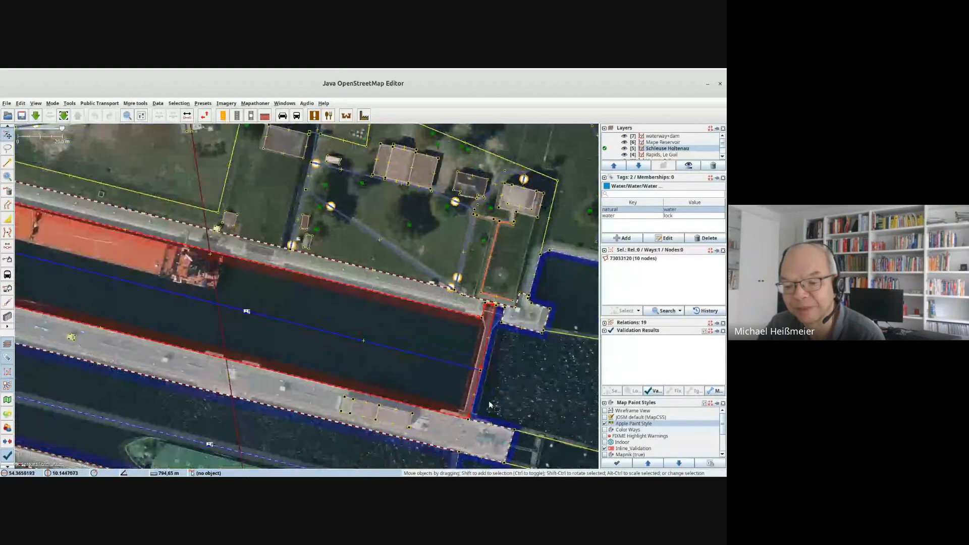
left_click_drag(241, 325, 714, 428)
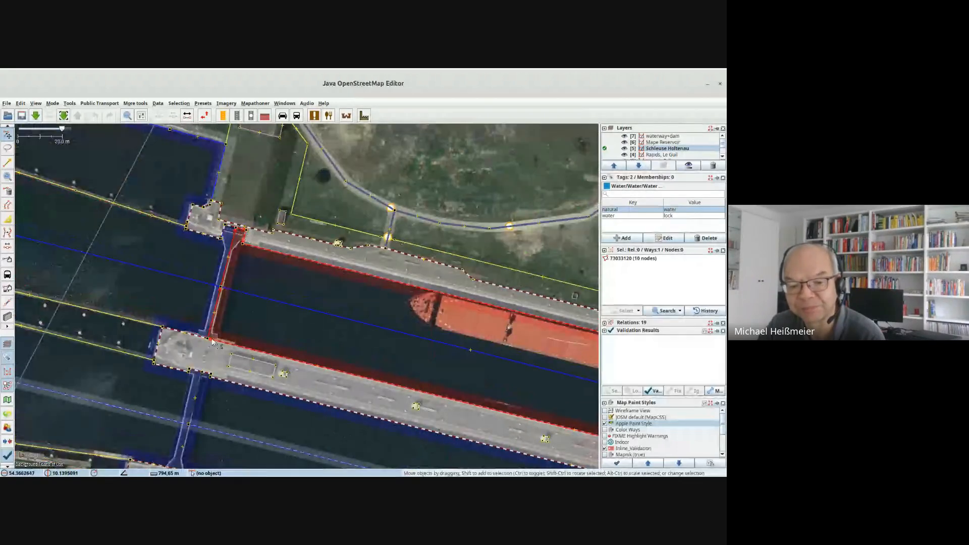
left_click_drag(476, 375, 314, 334)
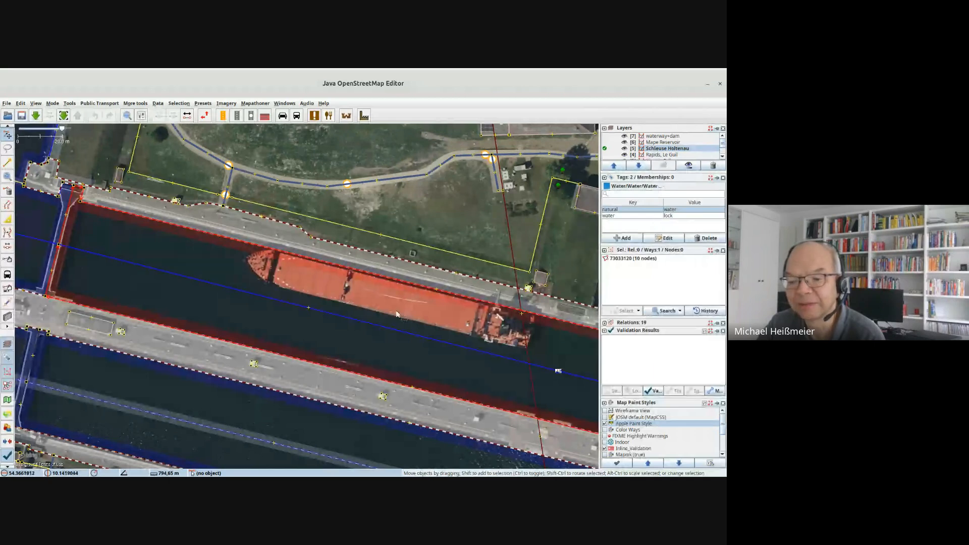
scroll(398, 310, "down", 2)
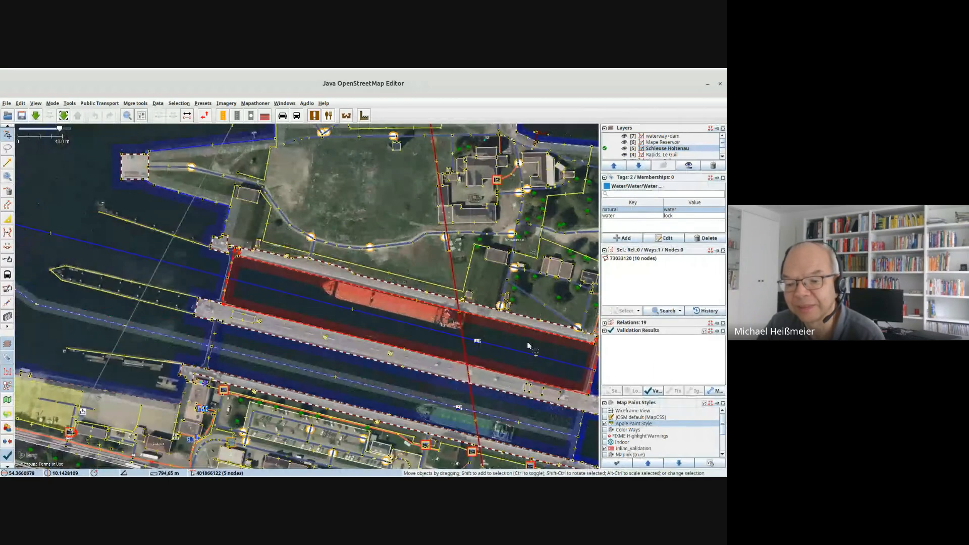
scroll(528, 341, "up", 2)
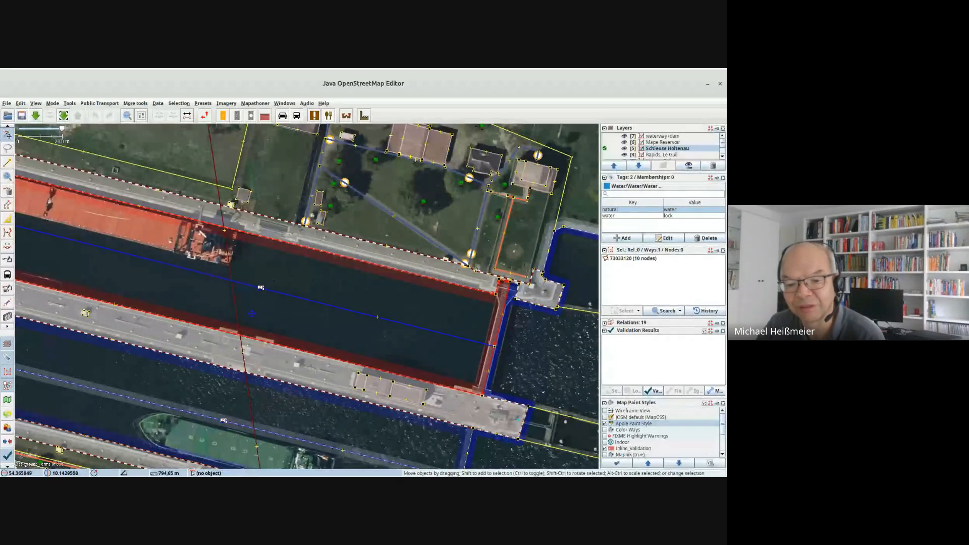
left_click_drag(252, 314, 401, 335)
left_click_drag(324, 309, 554, 382)
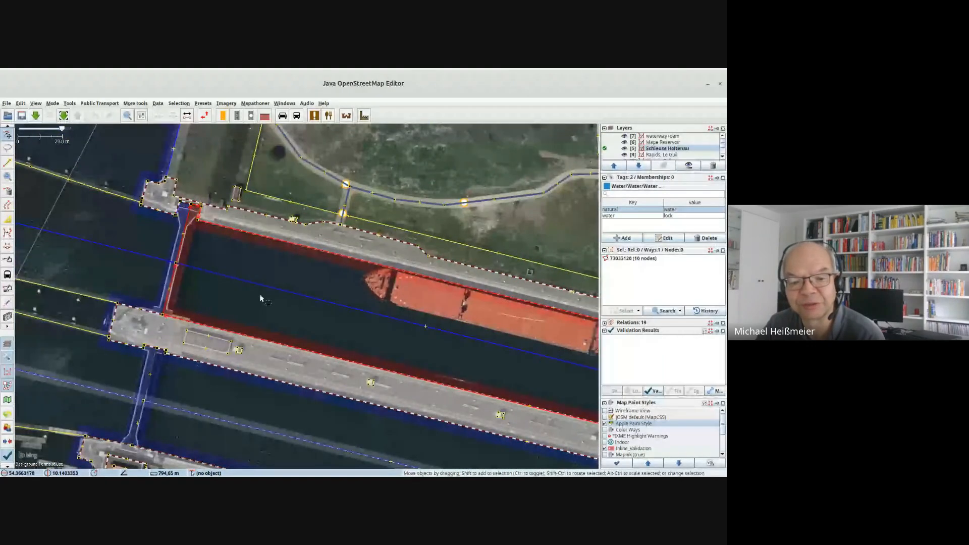
Select the nodes where the canal way meets the western and eastern lock gates to check them for tags.
left_click(176, 264)
left_click_drag(518, 359, 136, 289)
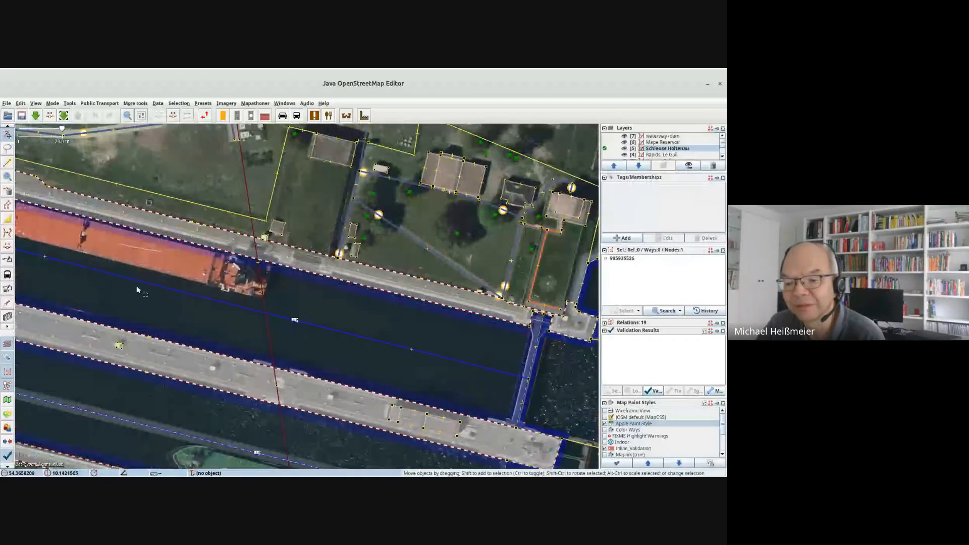
left_click(527, 379)
left_click_drag(298, 338, 459, 363)
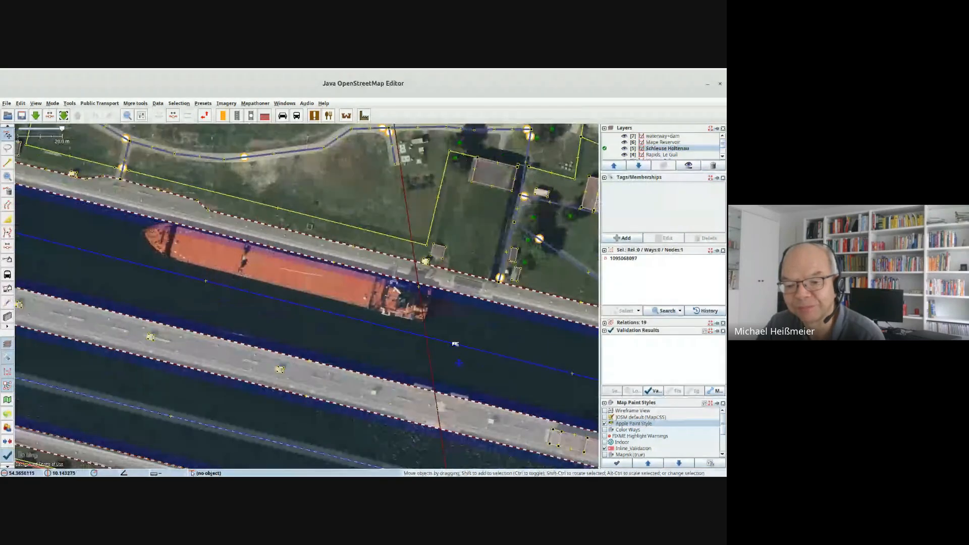
scroll(365, 323, "down", 2)
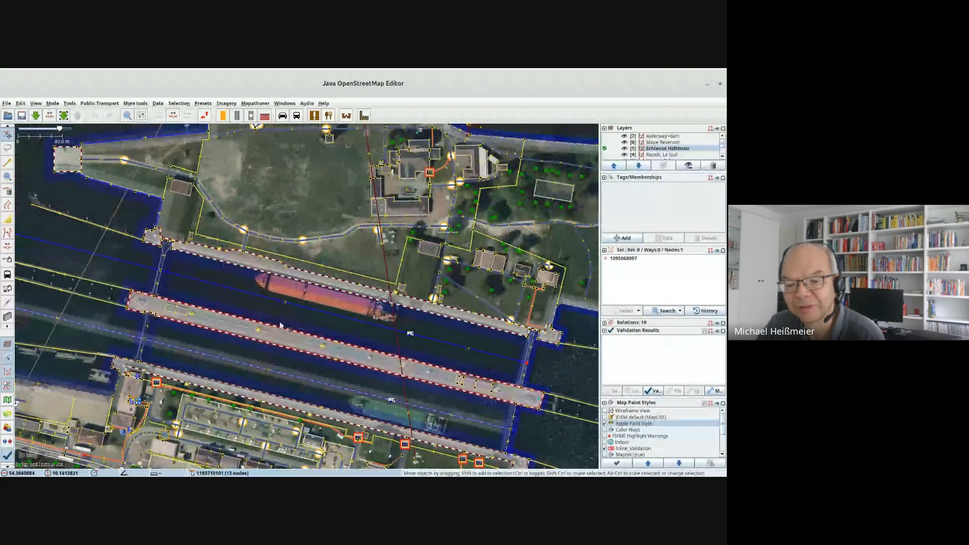
left_click_drag(204, 293, 218, 279)
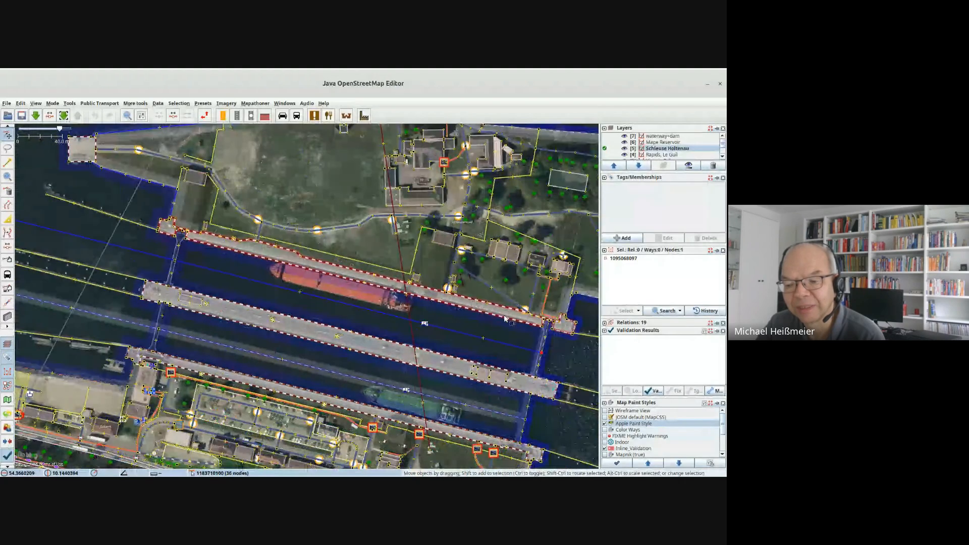
Select the eastern lock gate way and the adjoining lock water area to compare their tags, and examine the whole Schleuse Holtenau lock.
left_click(544, 345)
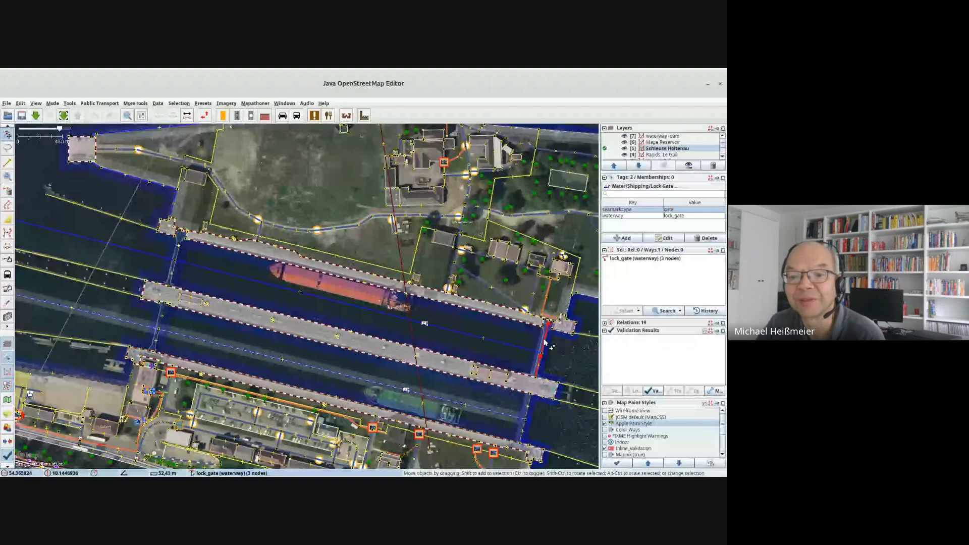
left_click(540, 346)
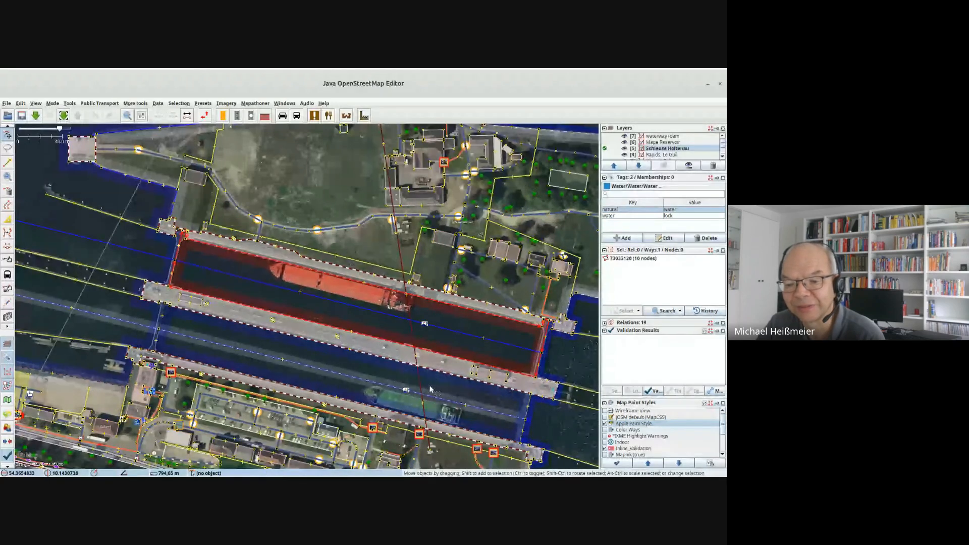
left_click_drag(431, 389, 368, 337)
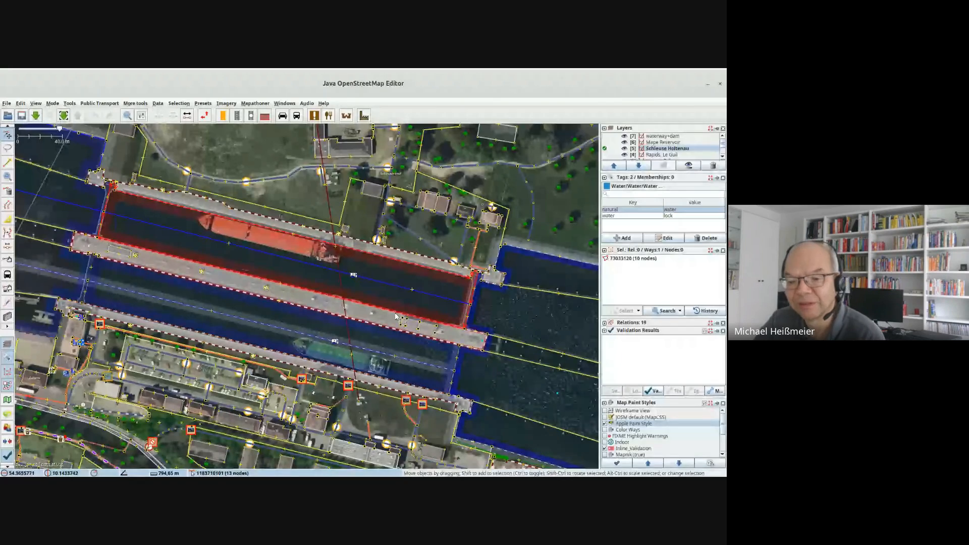
left_click_drag(397, 316, 527, 402)
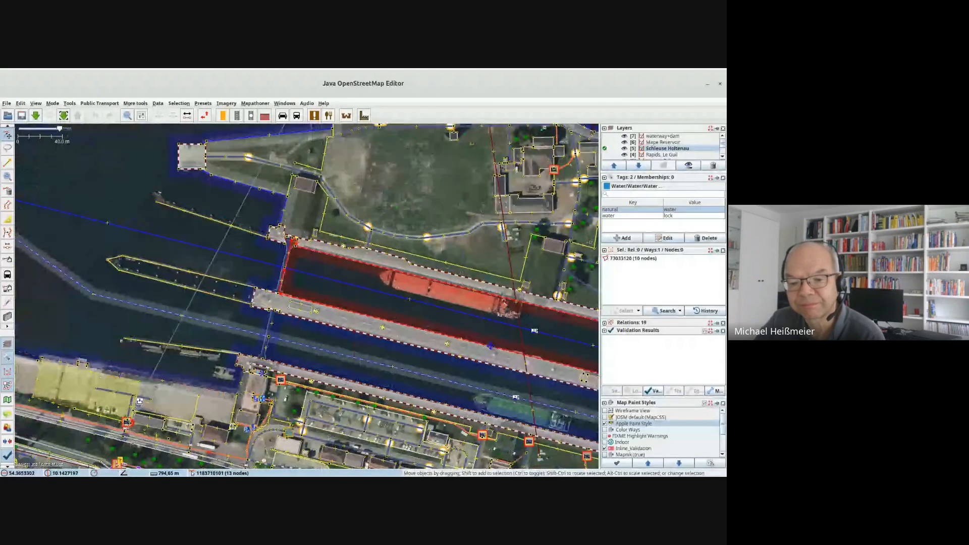
scroll(372, 301, "down", 2)
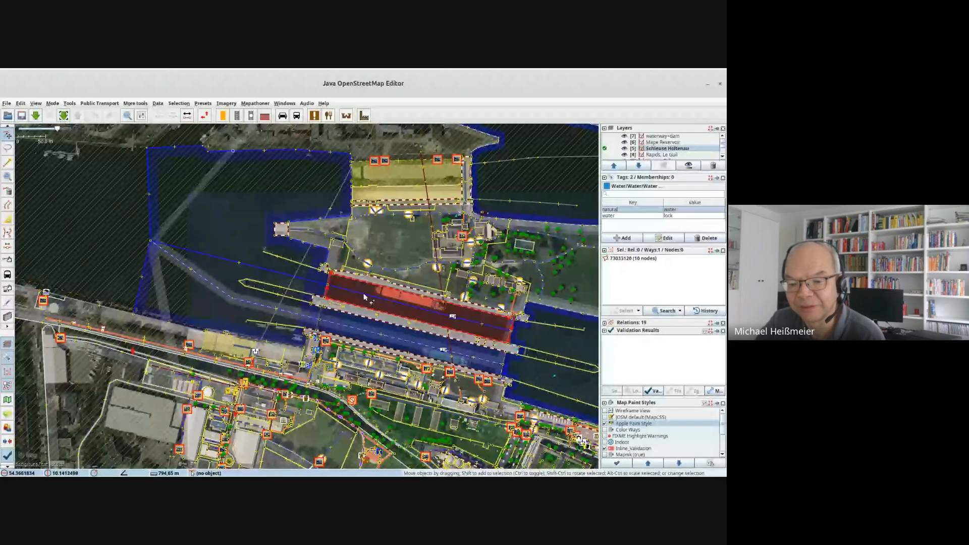
left_click_drag(445, 317, 394, 274)
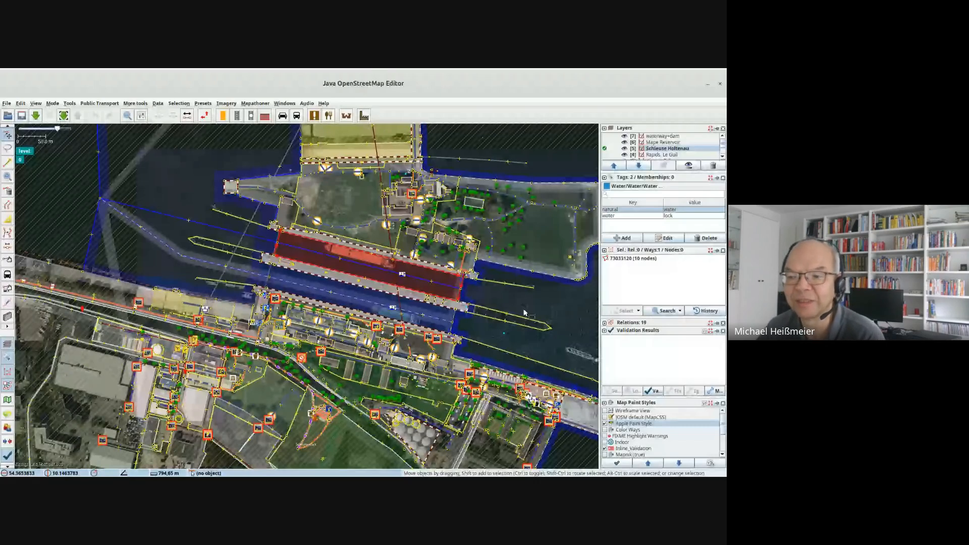
Switch to the Barriers on Waterways PDF, present the "Types of man-made barriers" slide full screen and reveal its ??? picture.
key("alt+Tab")
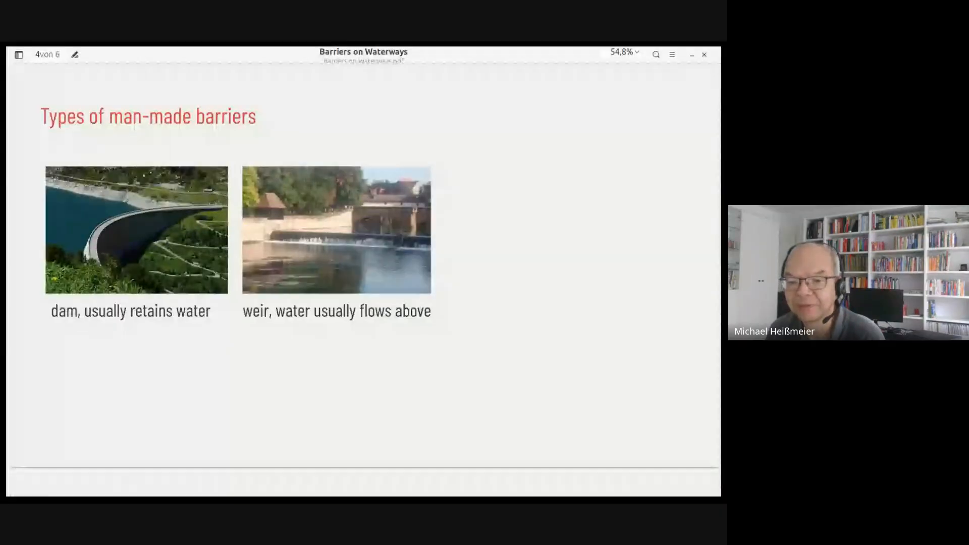
left_click(677, 373)
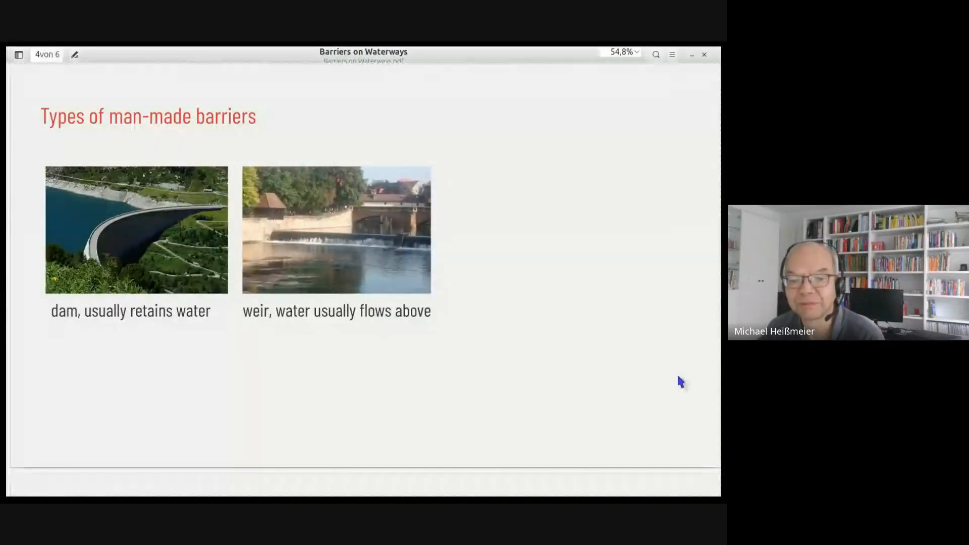
key("F5")
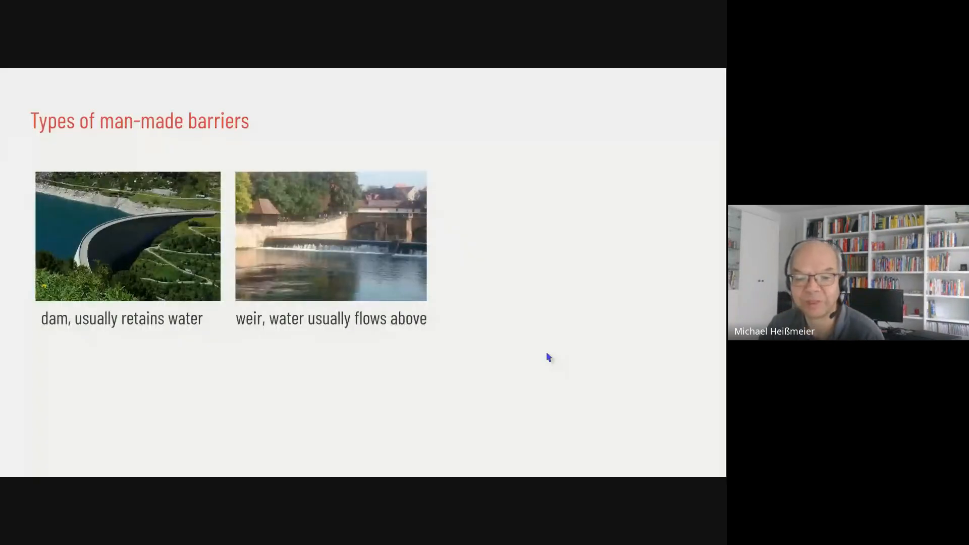
left_click(621, 301)
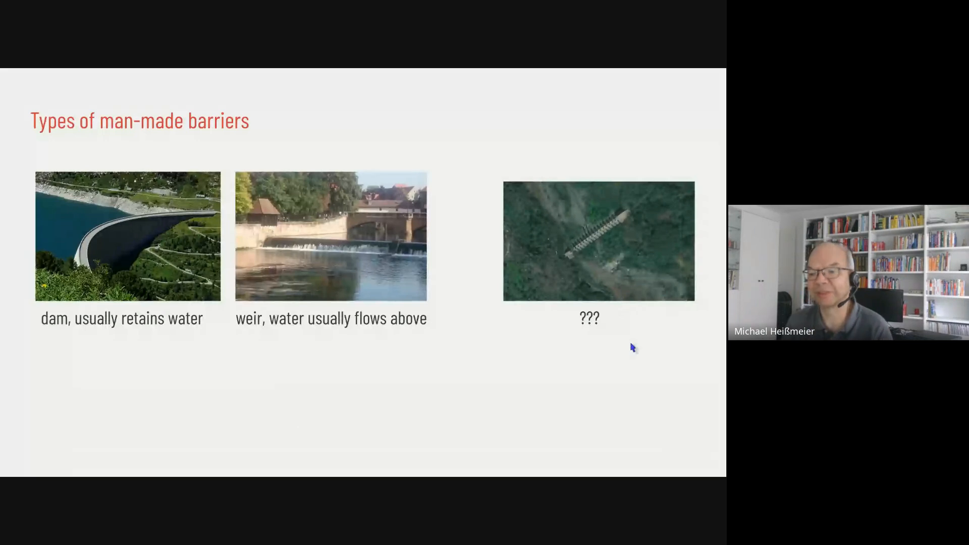
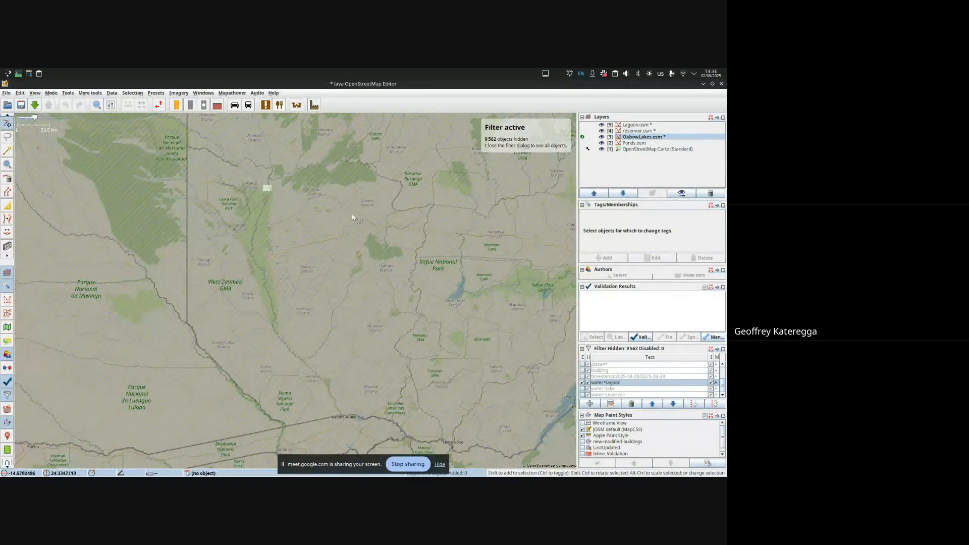
Hide the OpenStreetMap Carto (Standard) layer and disable the water=lagoon filter in the OxbowLakes.osm data.
scroll(252, 193, "up", 3)
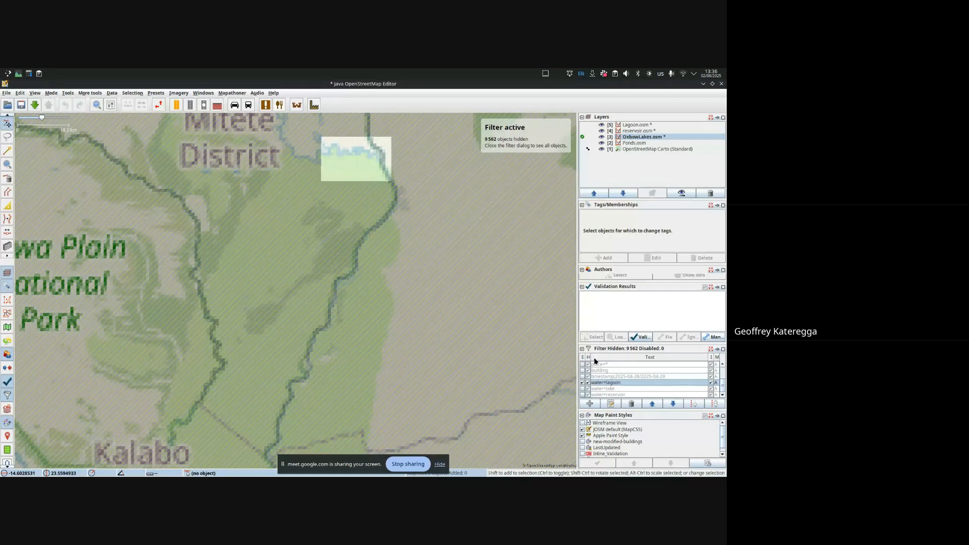
left_click(601, 149)
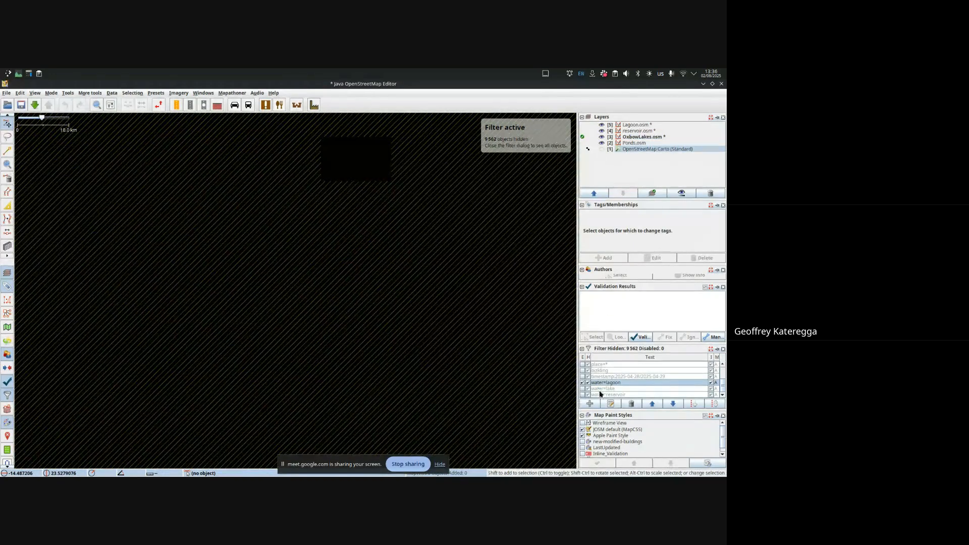
left_click(582, 383)
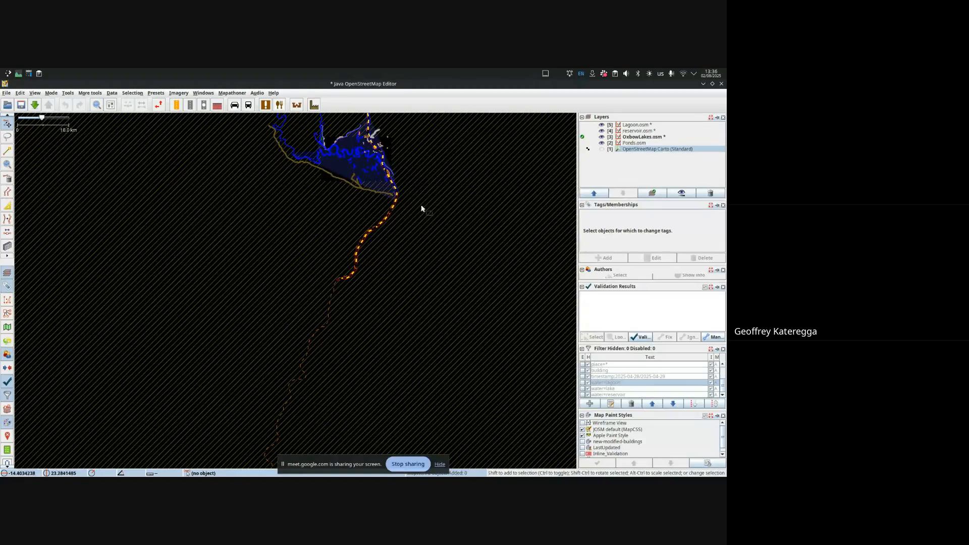
Select a bank way of the meandering river to check its memberships, deselect it and examine the water bodies south of the bends.
scroll(320, 223, "up", 1)
scroll(326, 222, "up", 4)
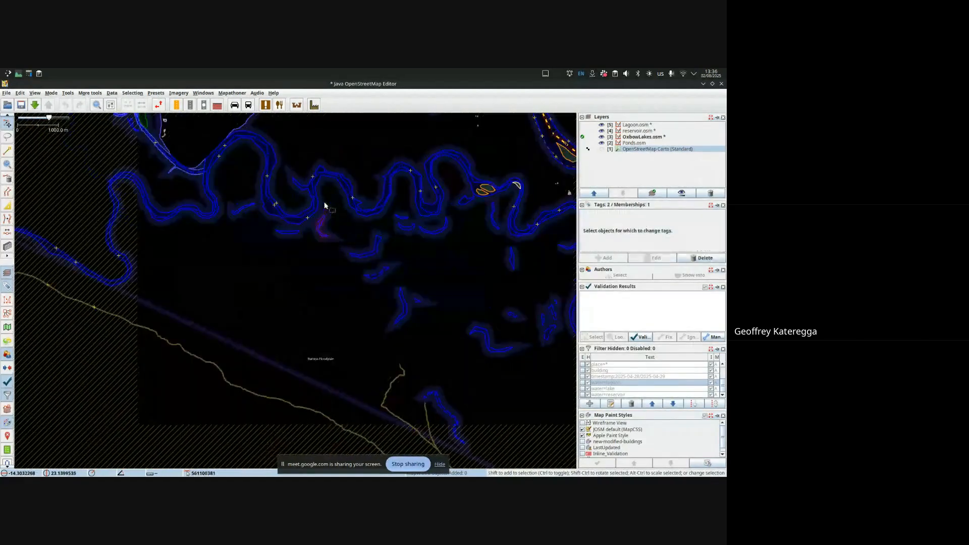
left_click(353, 158)
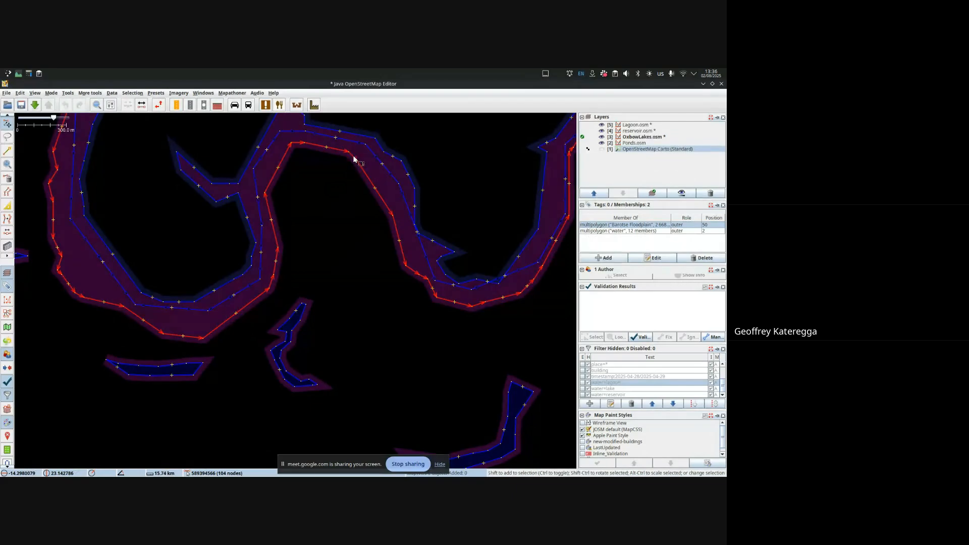
left_click(349, 301)
scroll(337, 313, "down", 2)
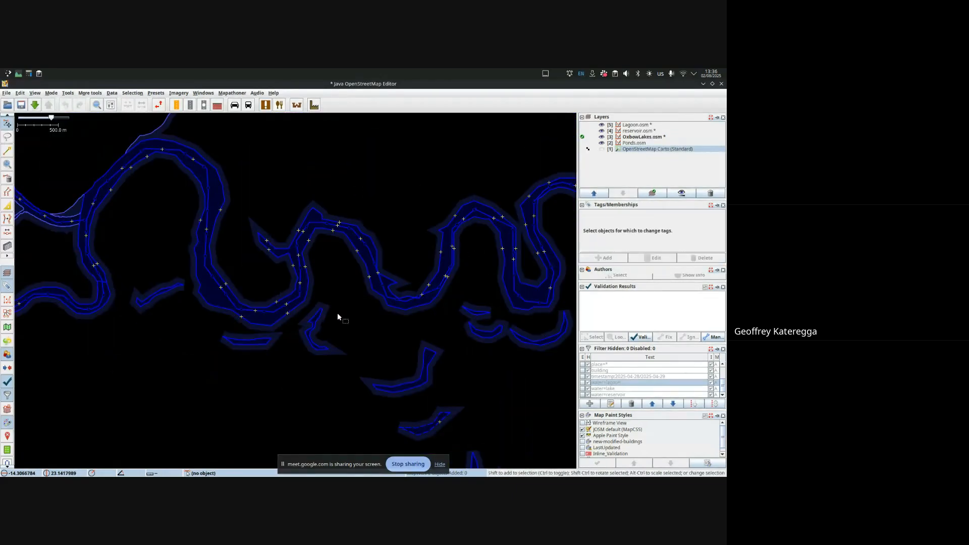
left_click_drag(394, 318, 327, 213)
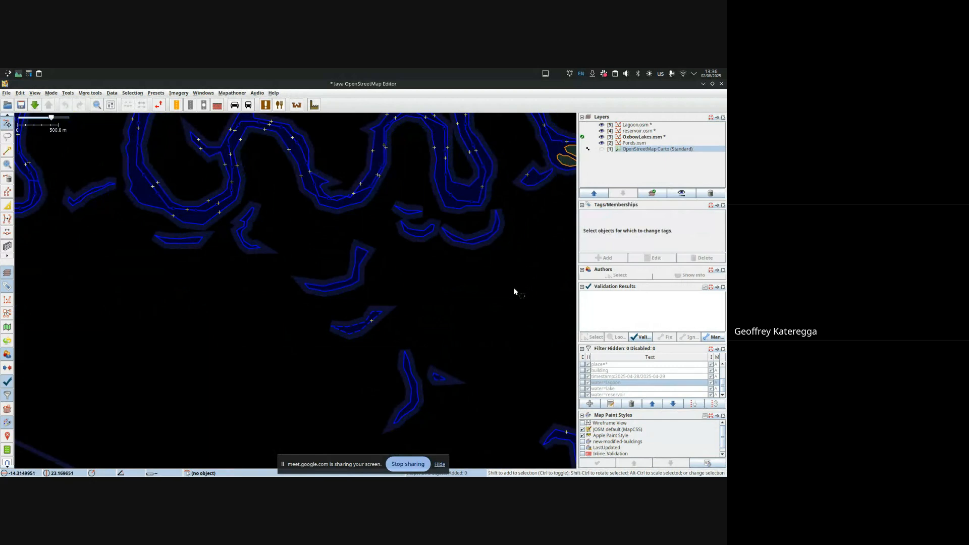
Show the OpenStreetMap Carto (Standard) layer again and examine the oxbow lakes beside the river against it.
left_click(601, 149)
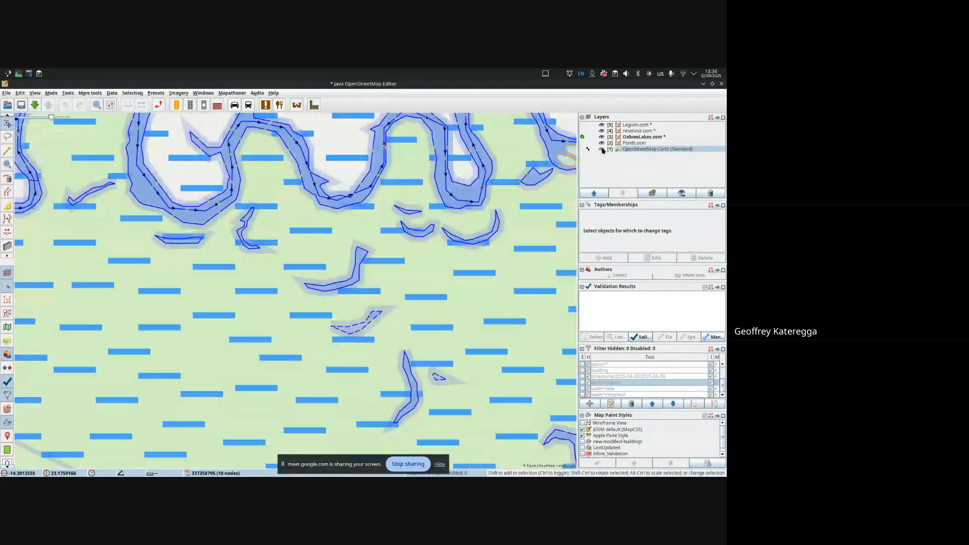
scroll(250, 284, "down", 3)
scroll(250, 284, "up", 4)
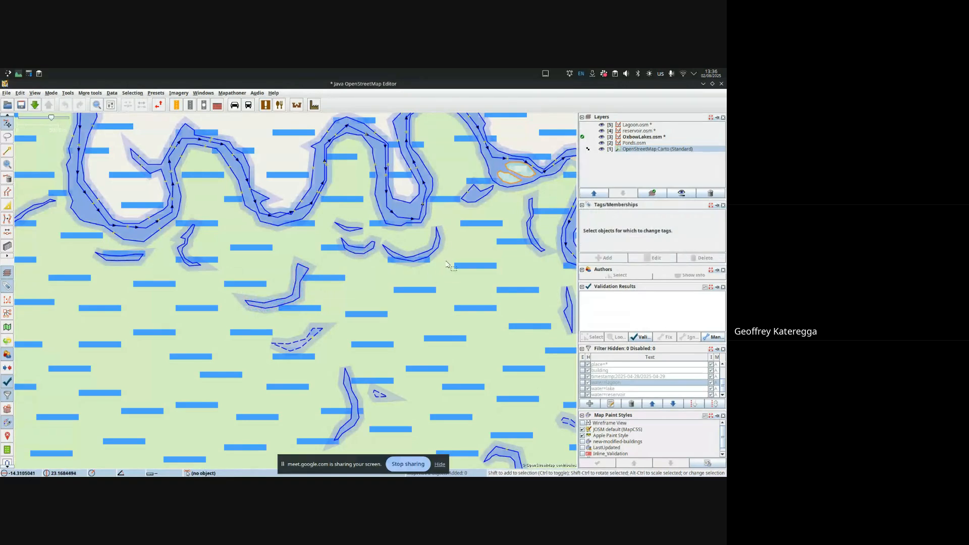
left_click_drag(489, 251, 361, 273)
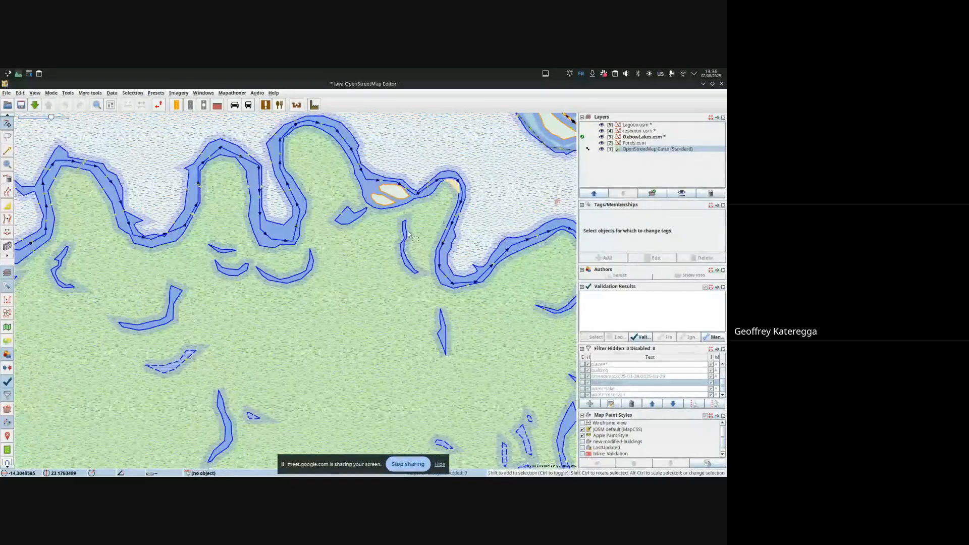
Select the crescent-shaped and L-shaped oxbow lakes south of the river, enlarging the tag and membership area to read their details.
left_click(311, 269)
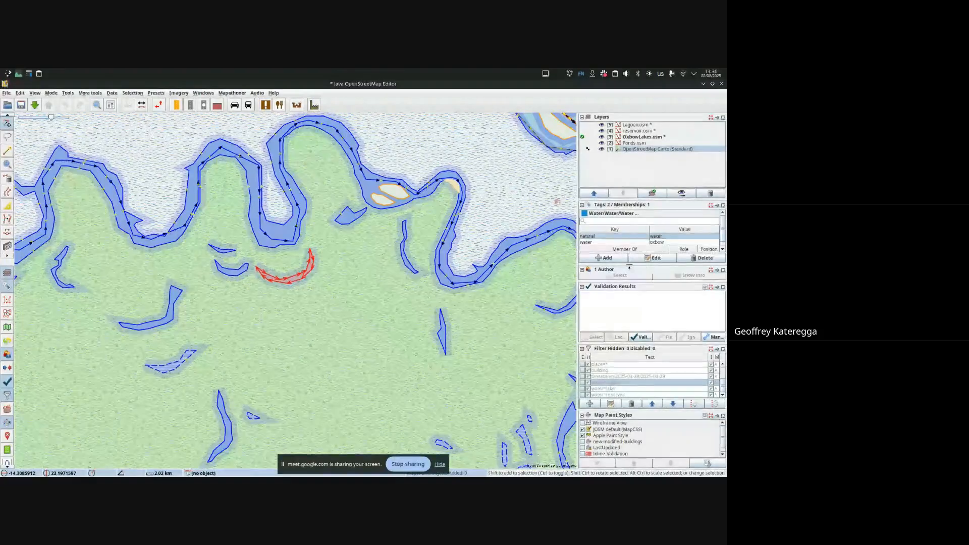
left_click_drag(630, 265, 630, 286)
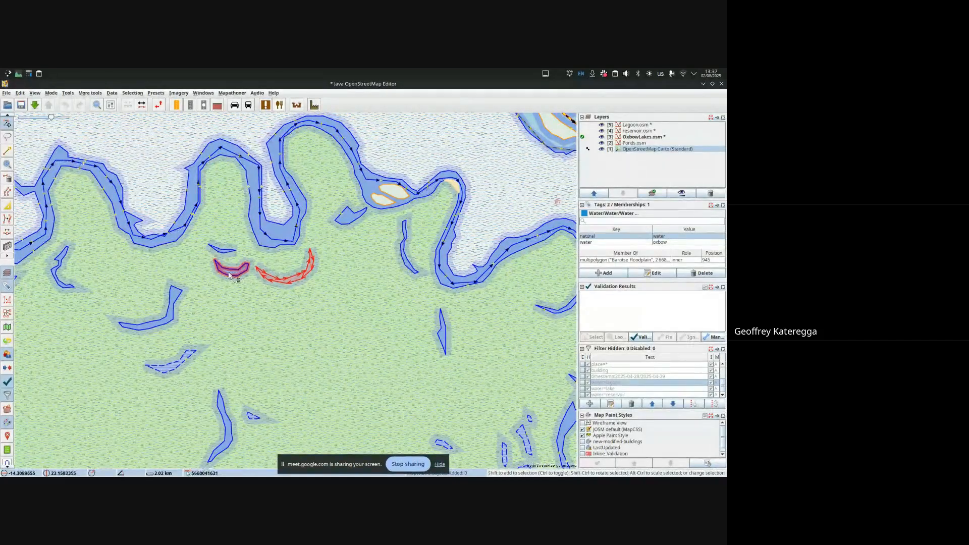
left_click(178, 301)
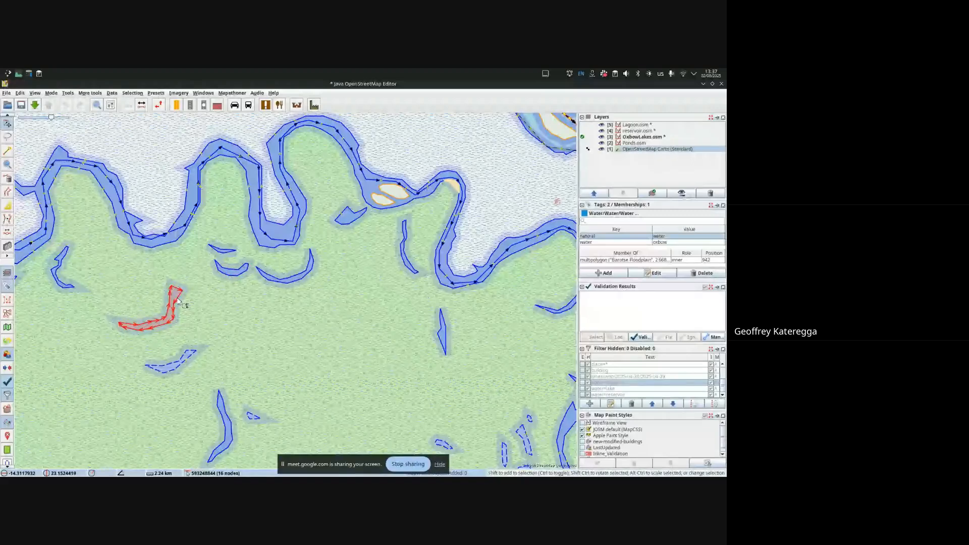
Select the long hooked oxbow lake west of the main river channel to read its tags, and examine the surrounding water bodies.
left_click_drag(443, 382, 365, 308)
left_click(497, 349)
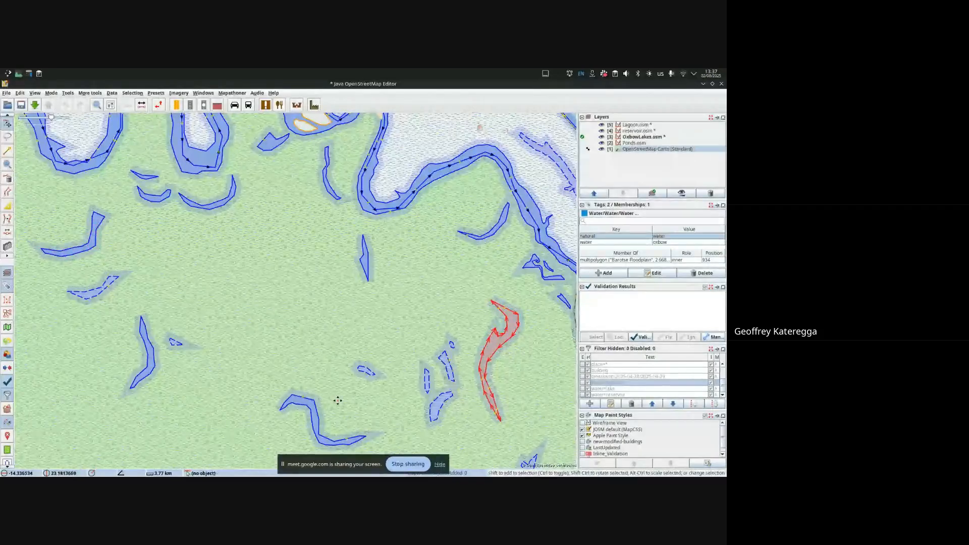
left_click_drag(338, 401, 302, 323)
left_click_drag(481, 358, 454, 309)
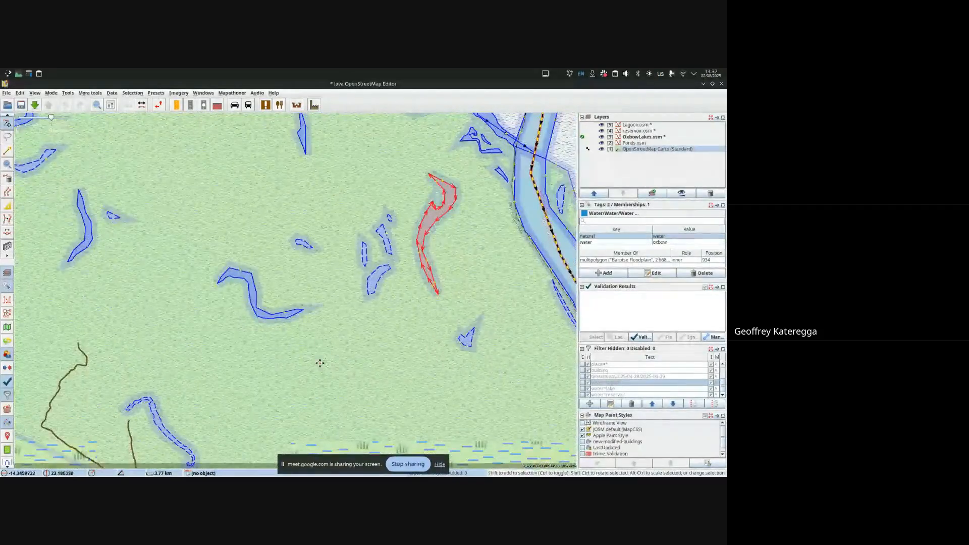
left_click_drag(322, 363, 313, 318)
left_click_drag(418, 271, 362, 373)
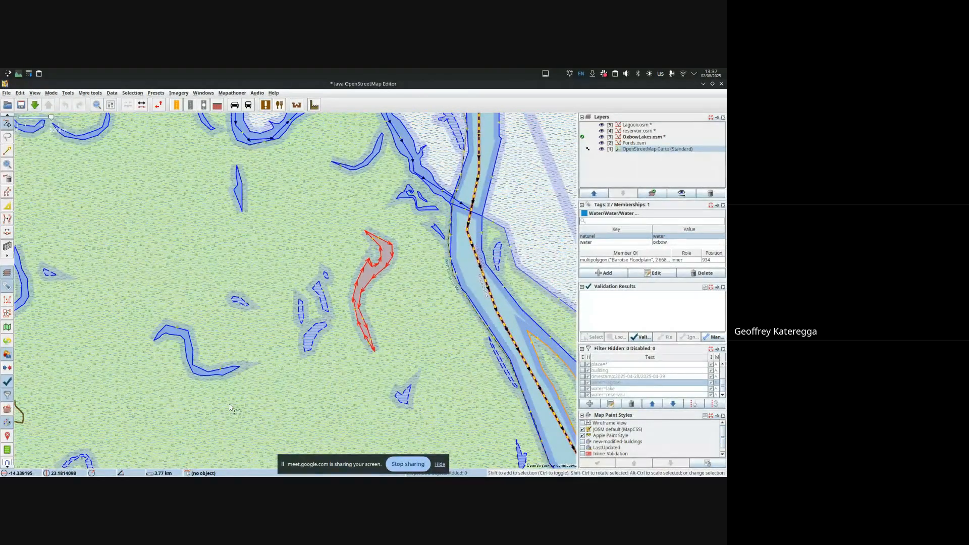
Switch to the Advanced Waterways Webinar presentation in Google Slides and open the Ponds slide.
key("alt+Tab")
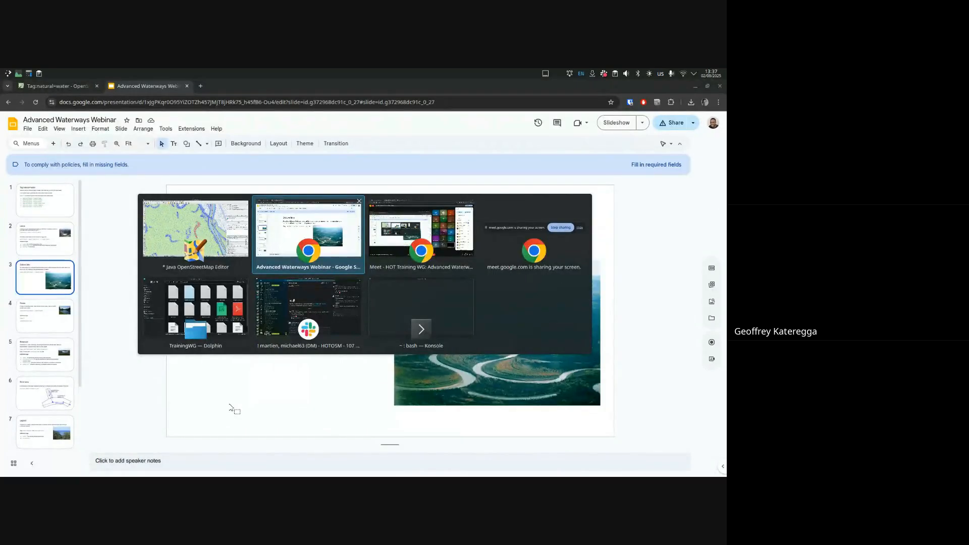
left_click(55, 310)
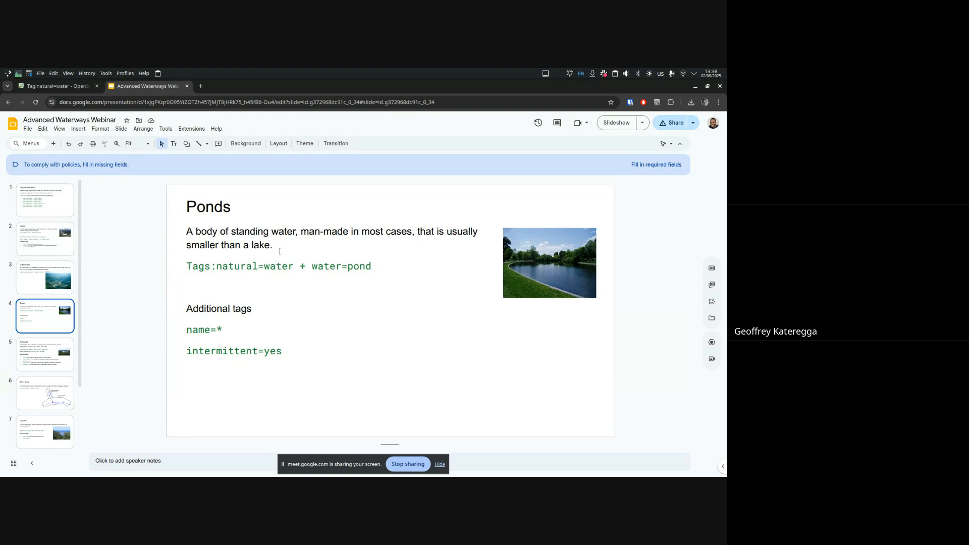
Switch back to JOSM, make Ponds.osm the active layer and zoom to its extent.
key("alt")
key("alt+Tab")
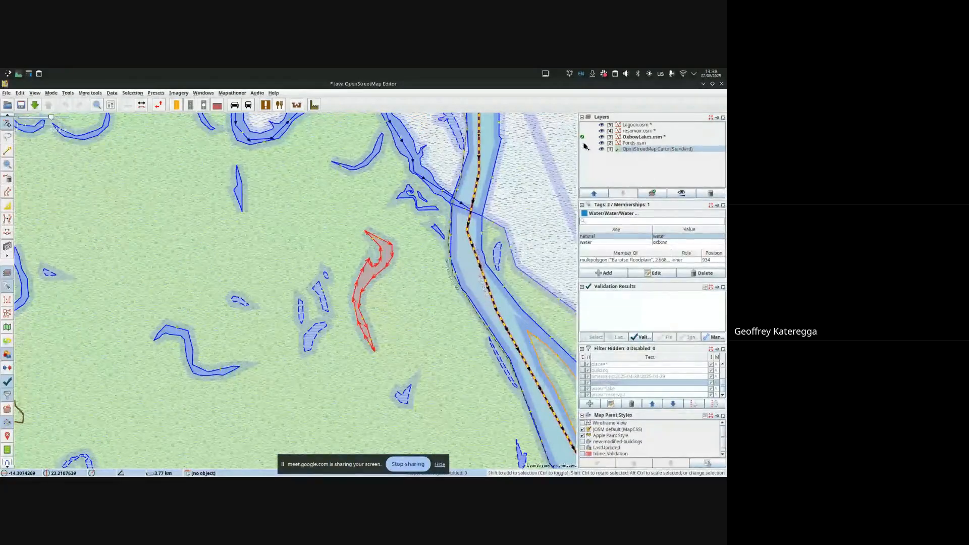
left_click(584, 143)
right_click(630, 145)
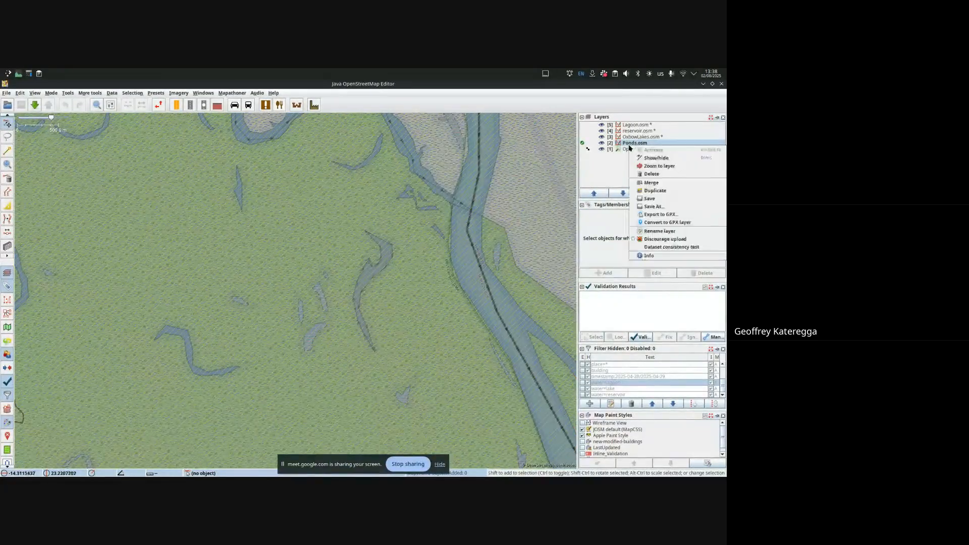
left_click(655, 167)
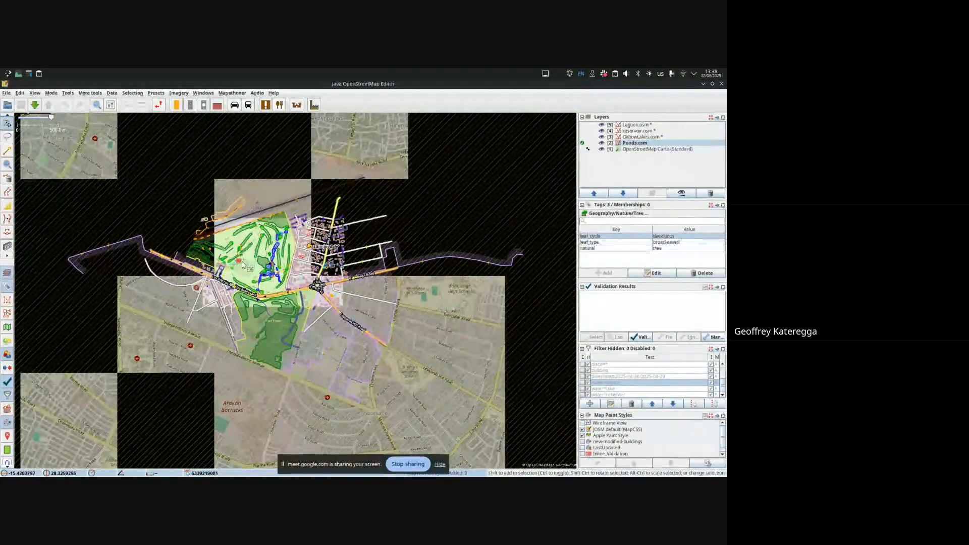
Examine the chain of ponds running through the Lusaka Golf Club.
scroll(260, 251, "up", 5)
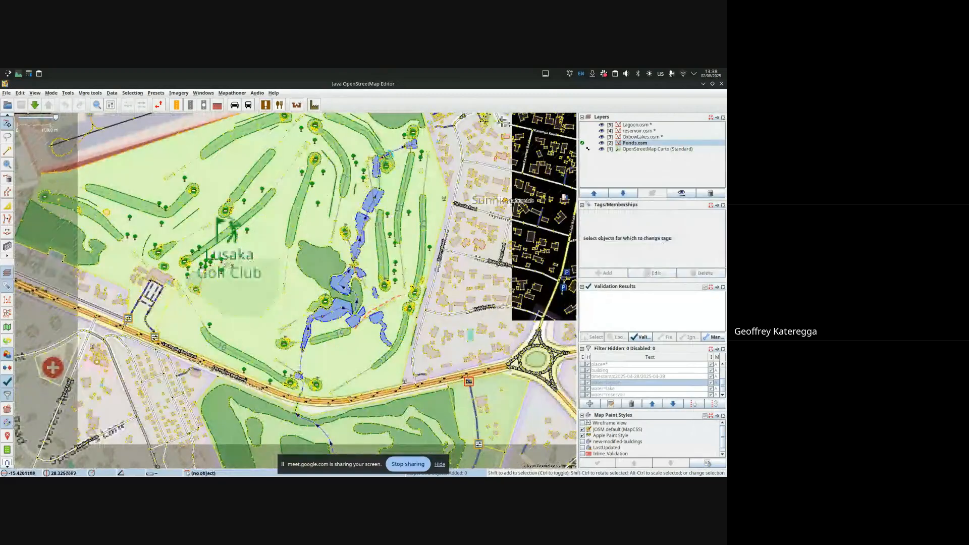
scroll(230, 275, "up", 4)
scroll(228, 285, "down", 6)
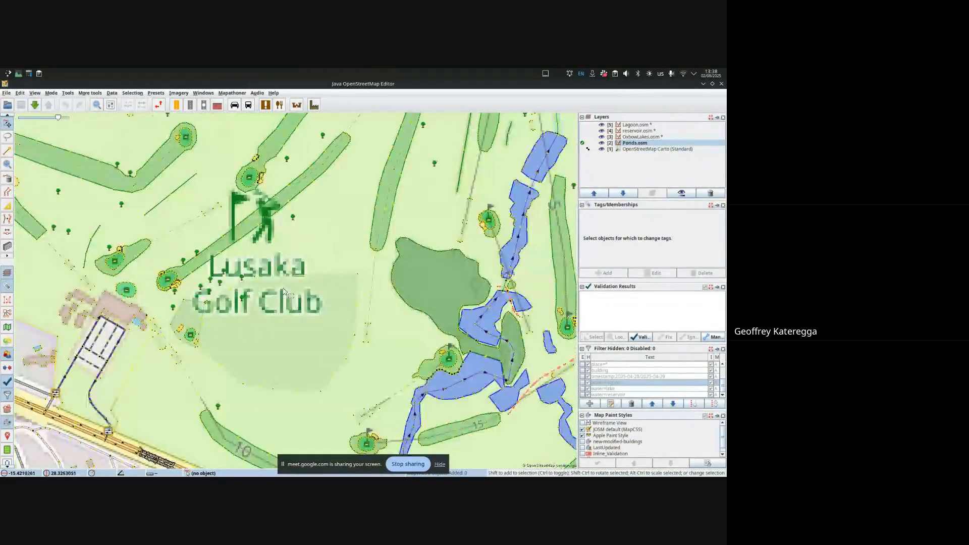
left_click_drag(286, 235, 186, 193)
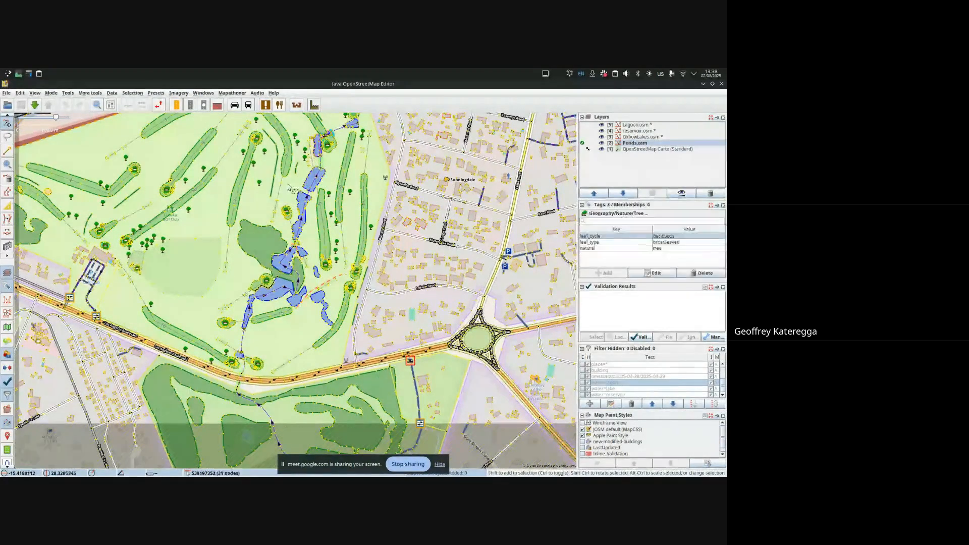
Select the rectangular pond north of the fairway marked 5 and examine its natural and water tags and the neighbouring ponds.
scroll(299, 189, "up", 5)
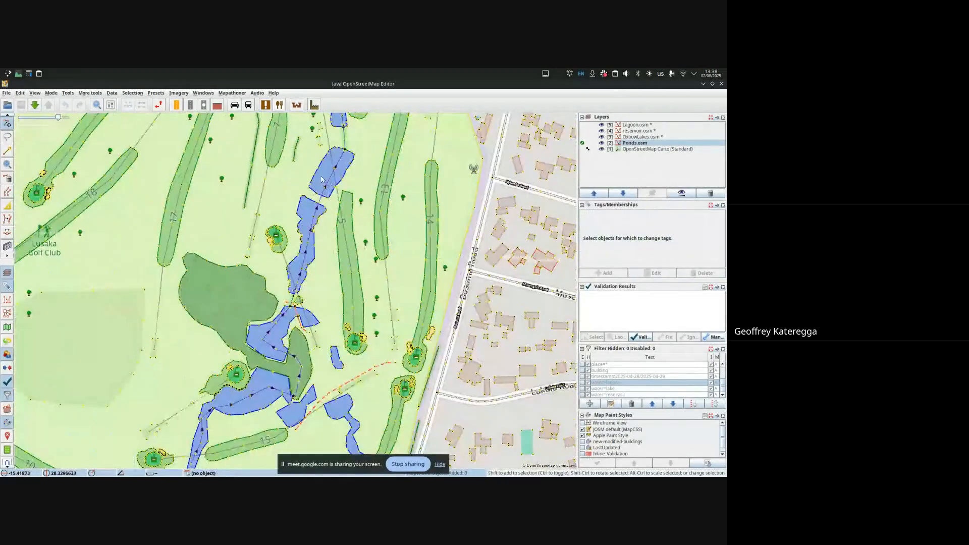
left_click(318, 172)
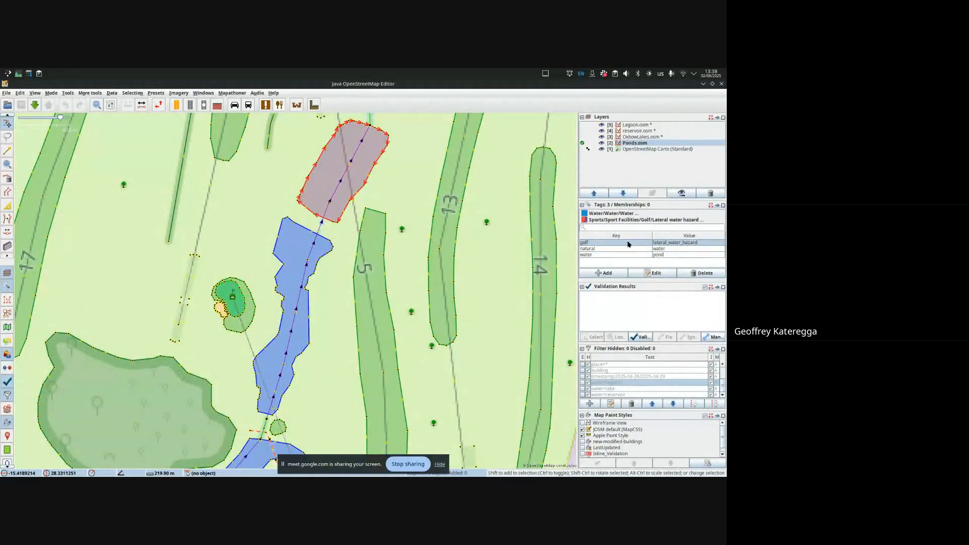
left_click(600, 249)
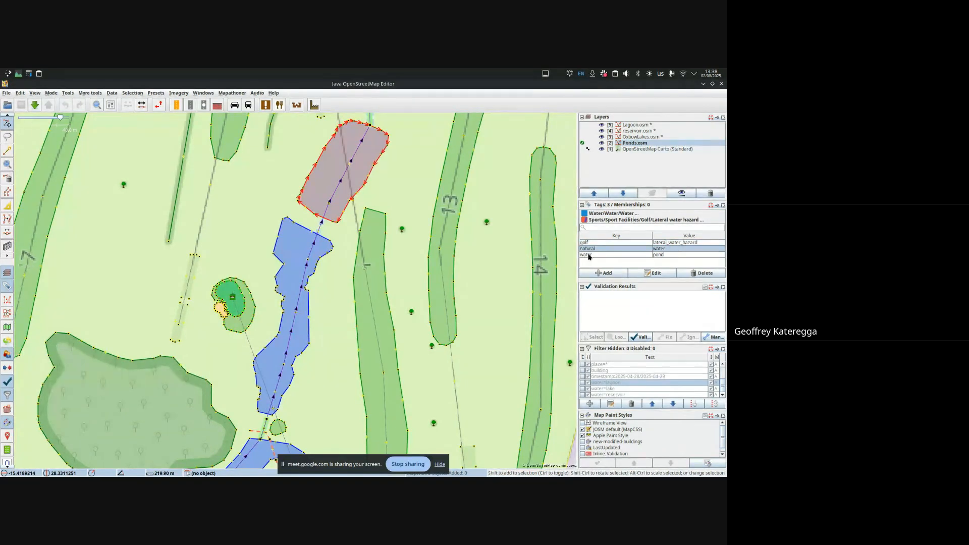
left_click(648, 255)
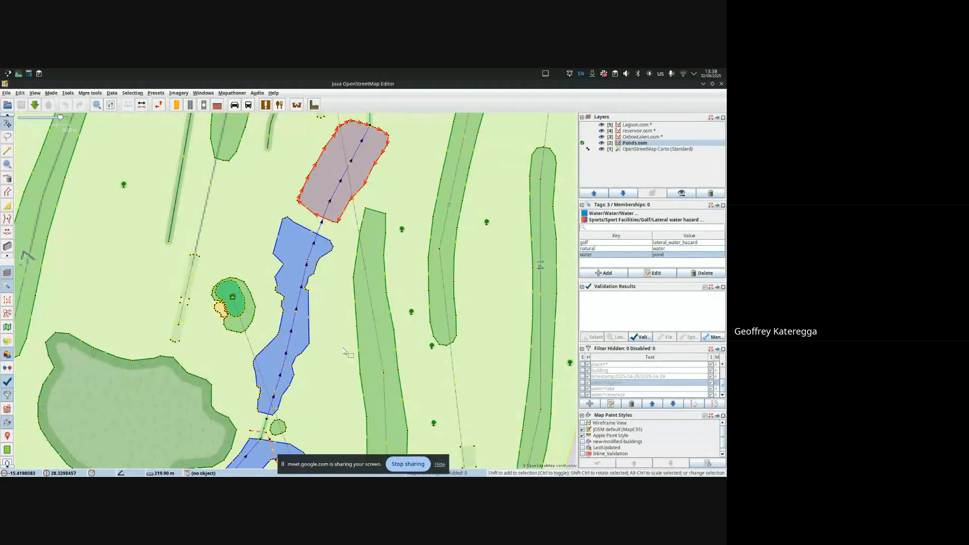
left_click_drag(337, 330, 310, 264)
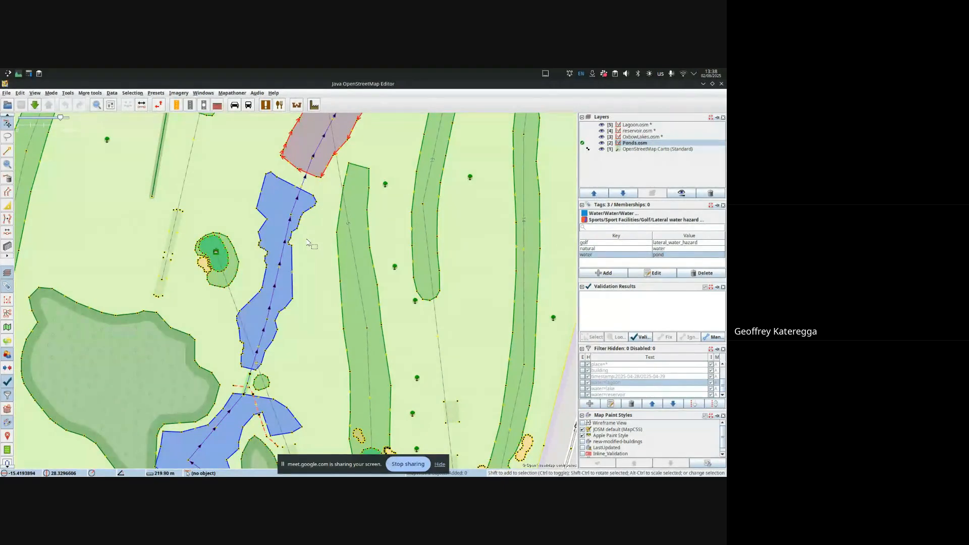
scroll(309, 241, "down", 4)
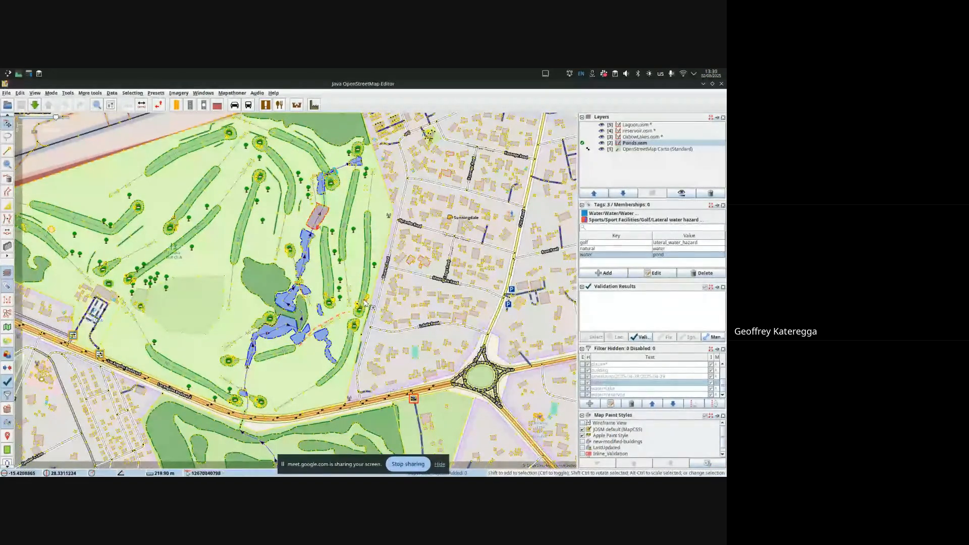
Switch to the Advanced Waterways Webinar presentation in Google Slides, review the tagging on the Reservoir slide and open the River area slide.
key("alt+Tab")
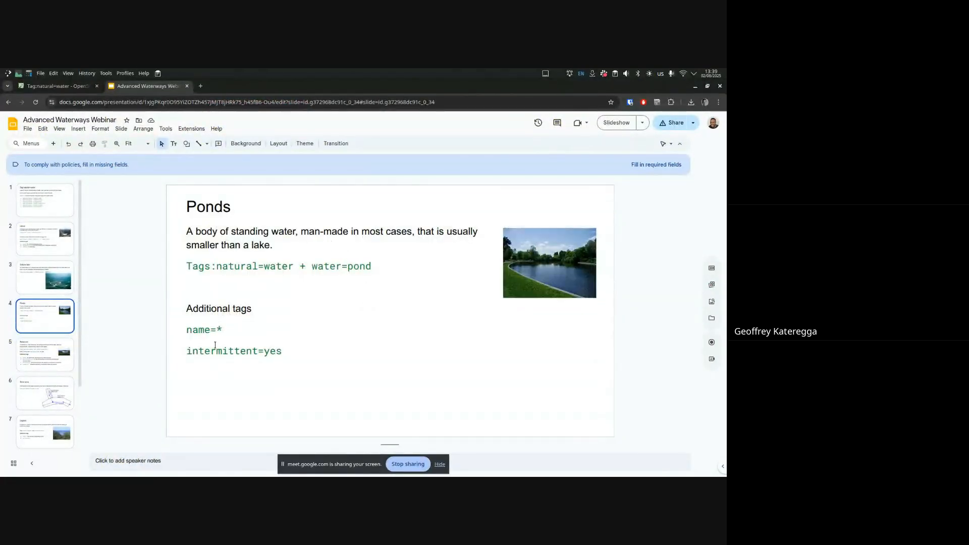
left_click(42, 359)
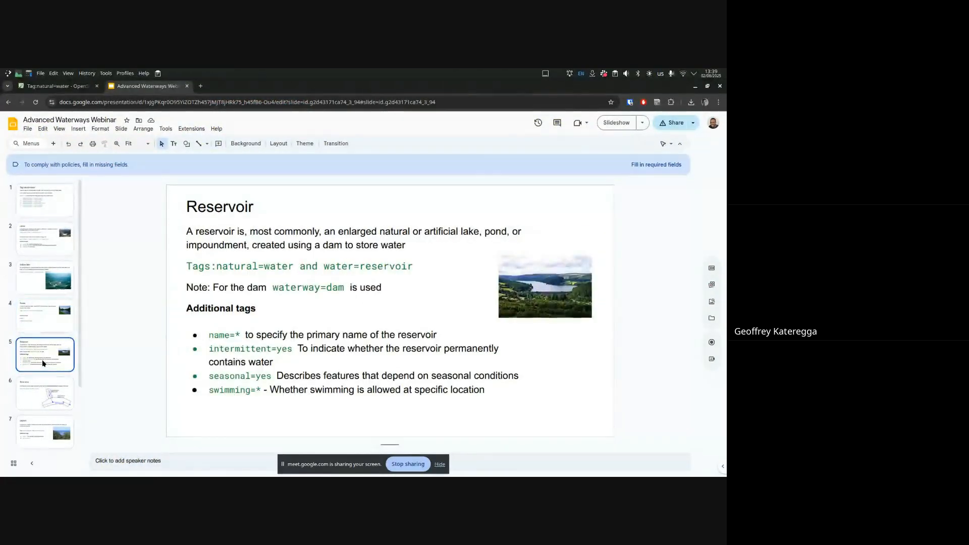
left_click_drag(265, 269, 294, 269)
left_click(291, 306)
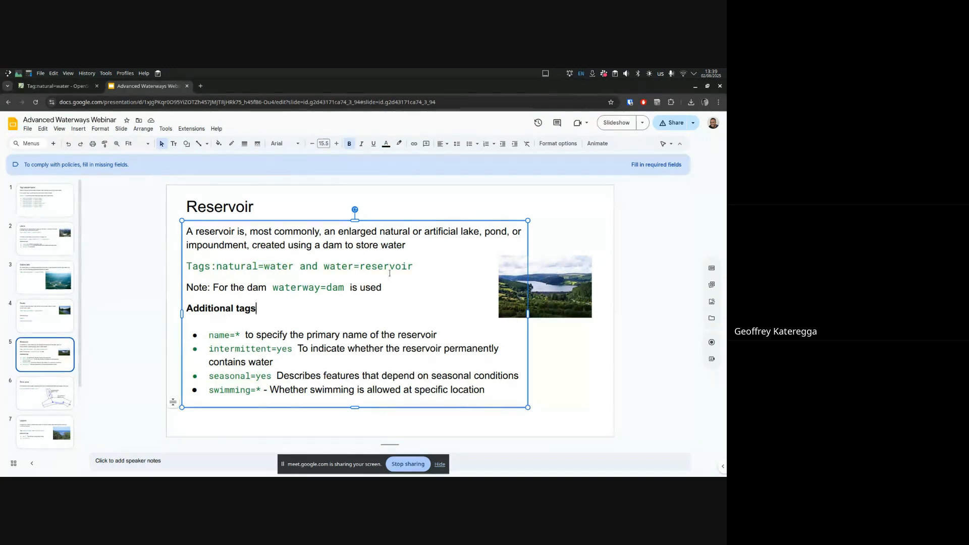
left_click(54, 390)
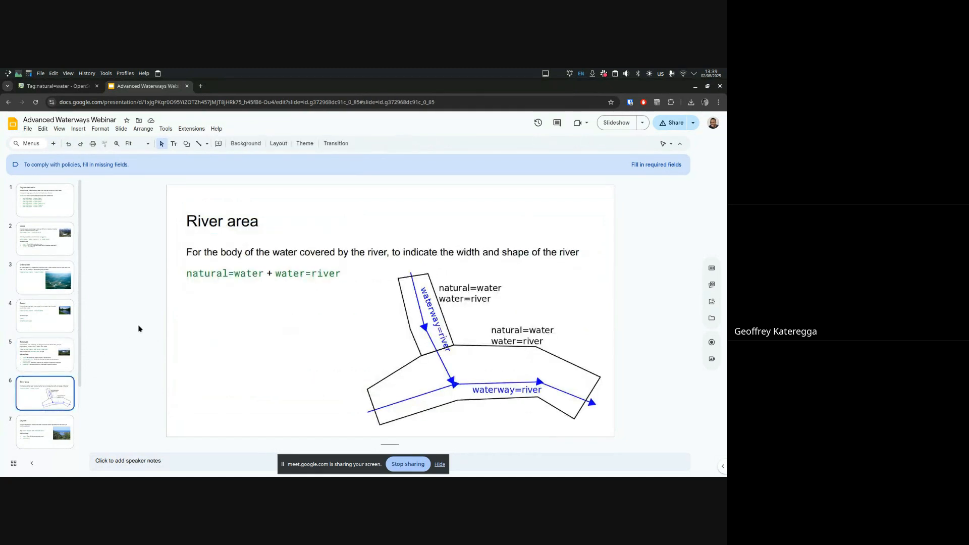
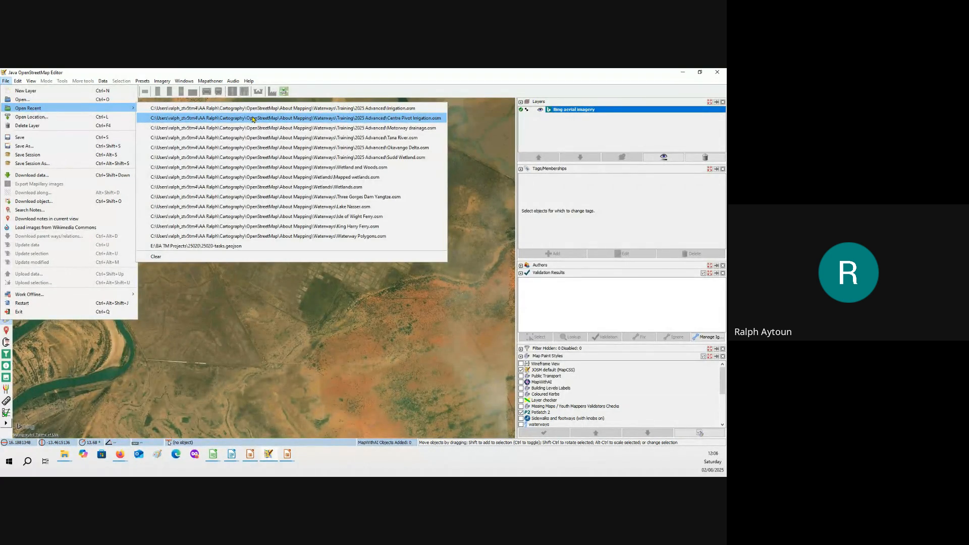
Open the recent data file Sudd Wetland.osm and leave its map objects deselected.
left_click(263, 157)
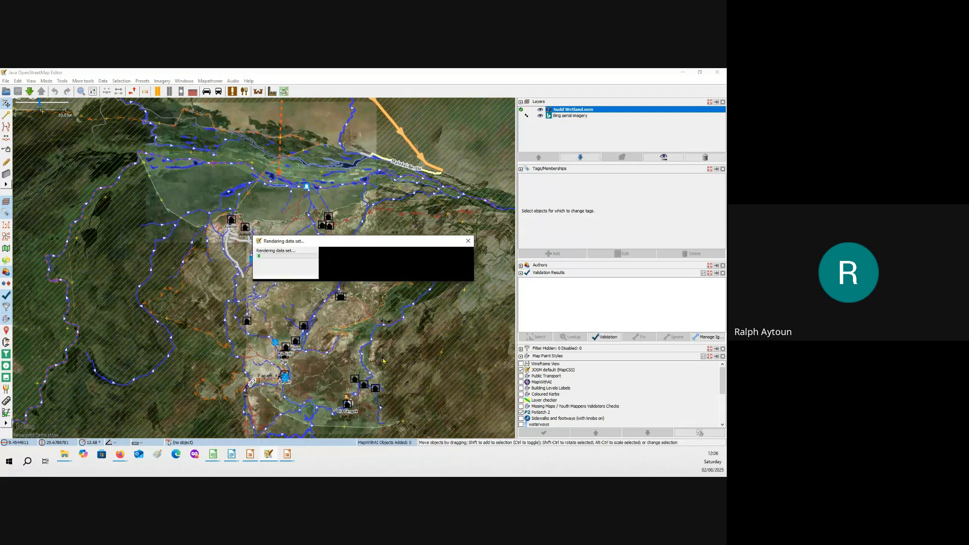
left_click(299, 267)
left_click(297, 265)
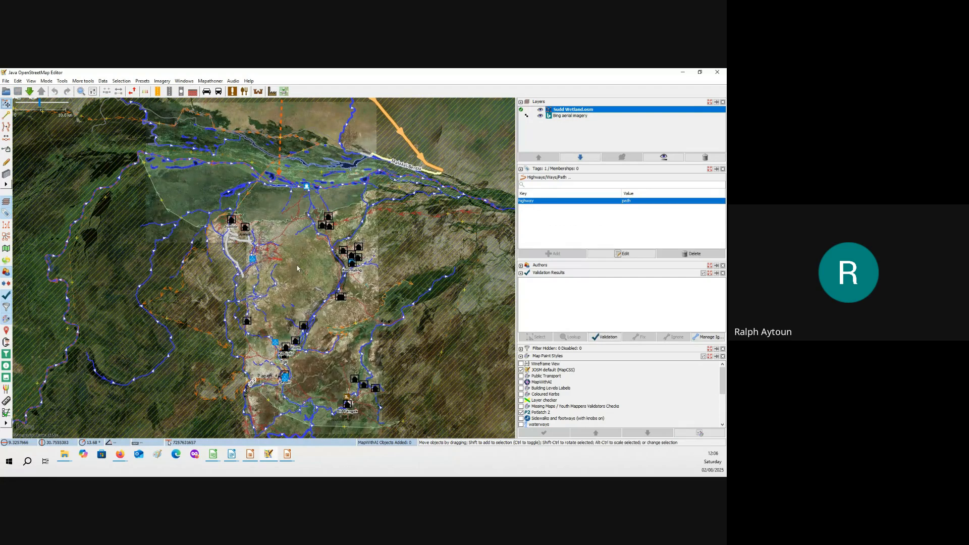
left_click(306, 269)
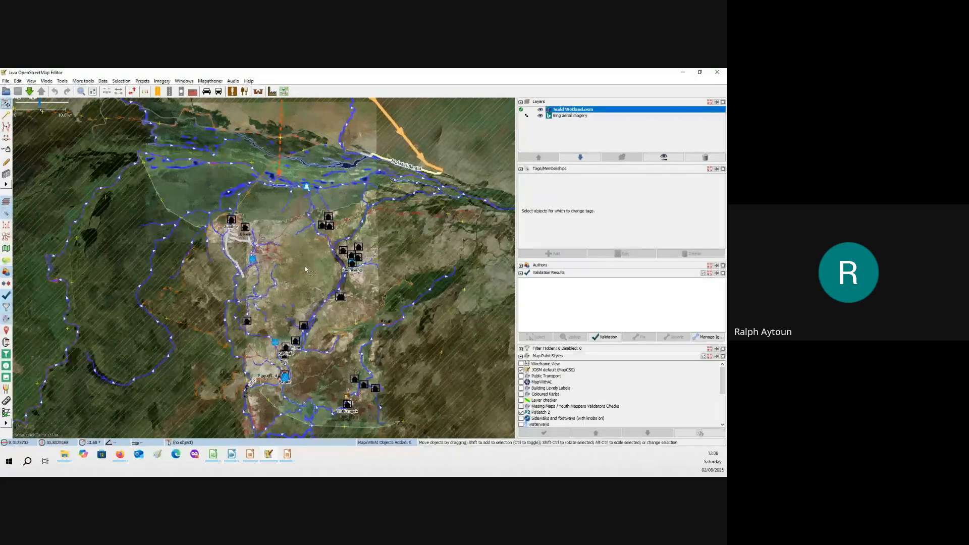
Inspect the waterways around the marsh, then select the wetland multipolygon's outer way south of the river and examine its extent.
left_click(272, 207)
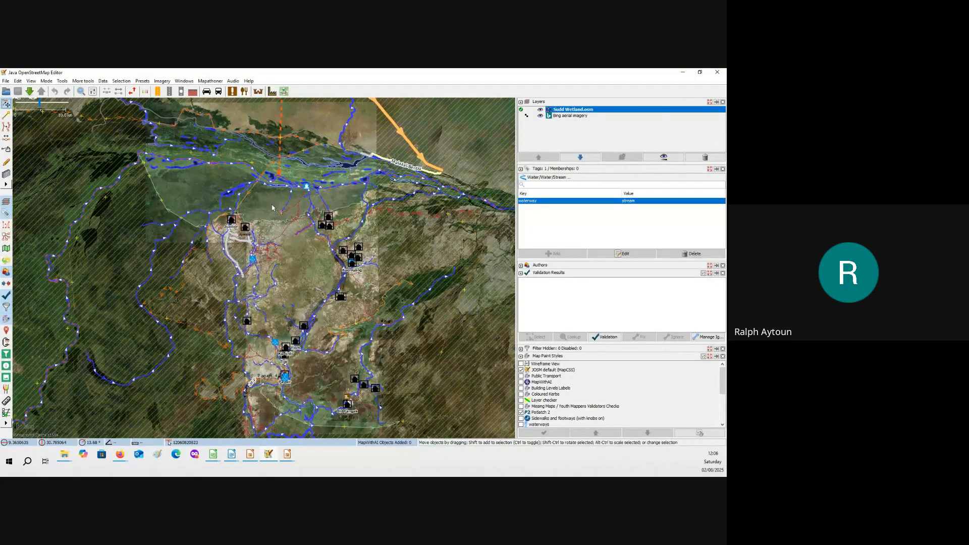
left_click(272, 208)
left_click_drag(272, 208, 269, 231)
left_click(201, 173)
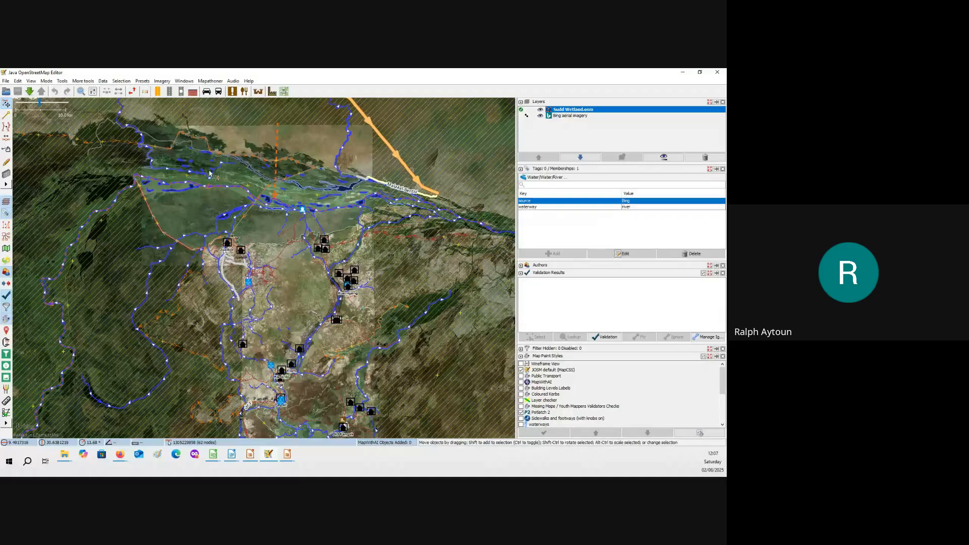
left_click(339, 233)
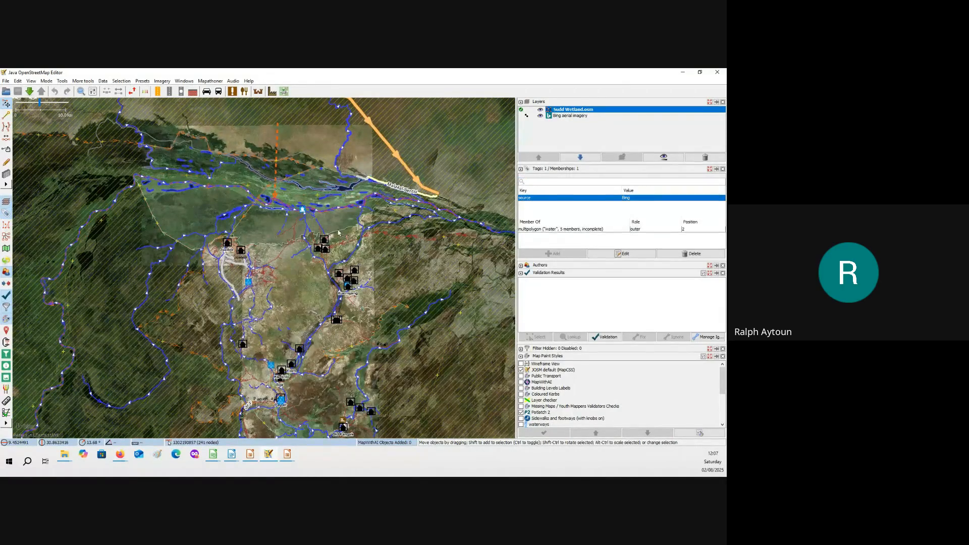
left_click(342, 234)
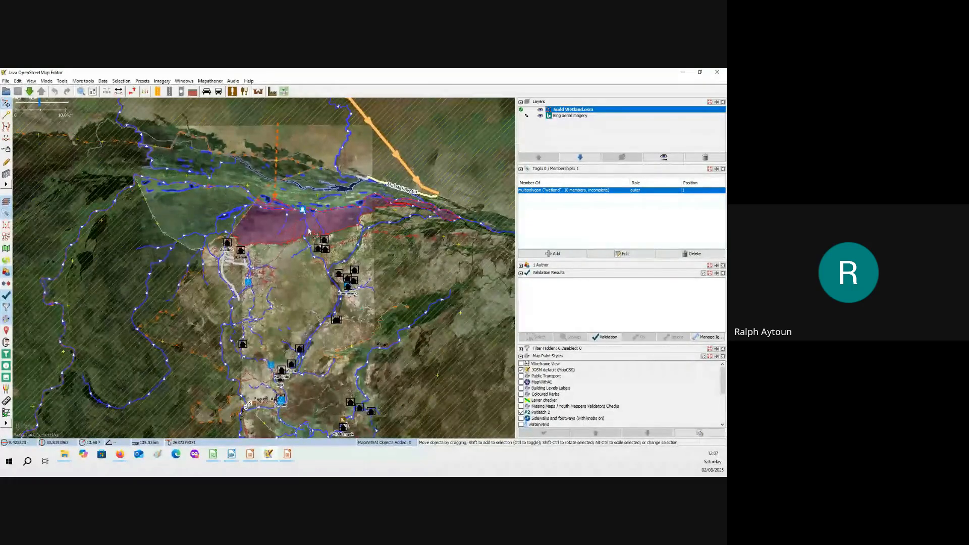
scroll(309, 232, "up", 5)
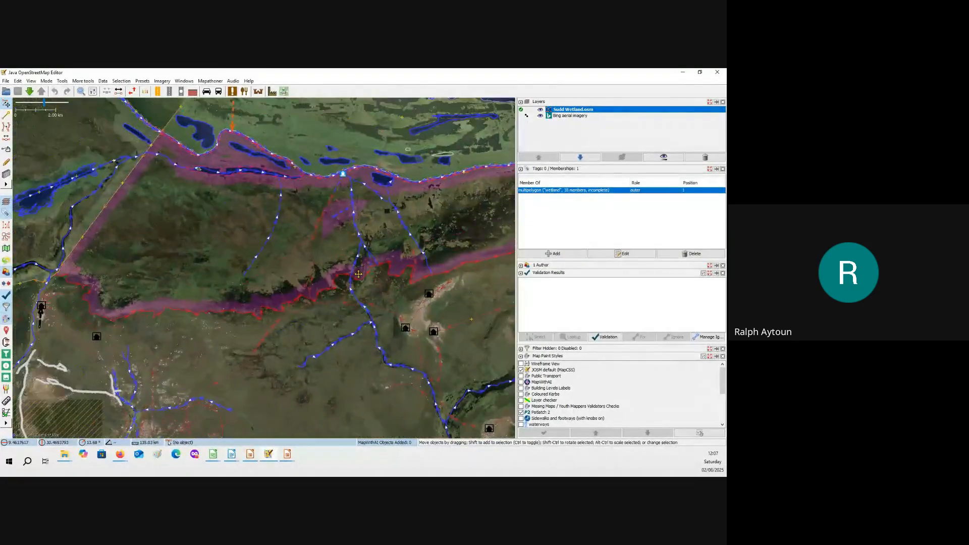
scroll(225, 216, "down", 4)
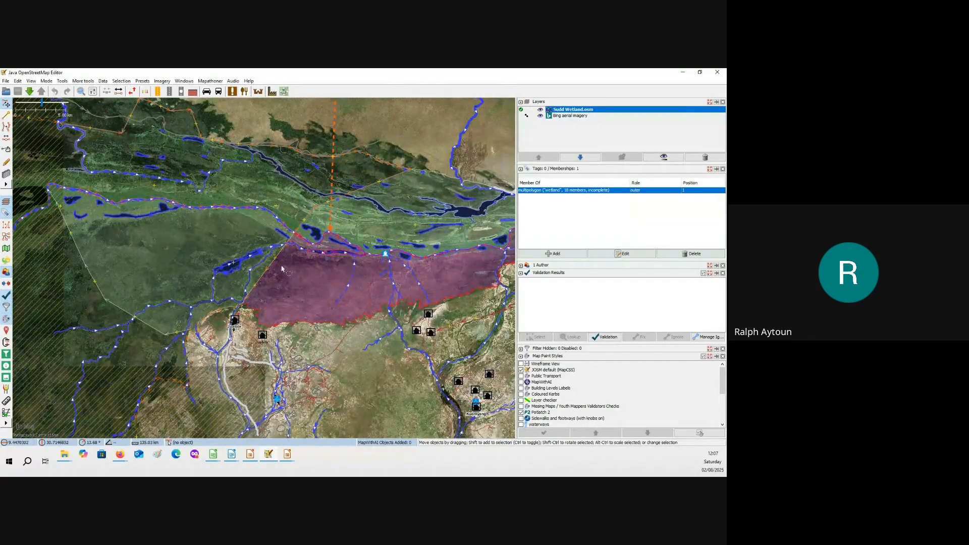
Select the adjoining western wetland's outer way and examine its edge along the river and around the enclosed lakes.
left_click(157, 329)
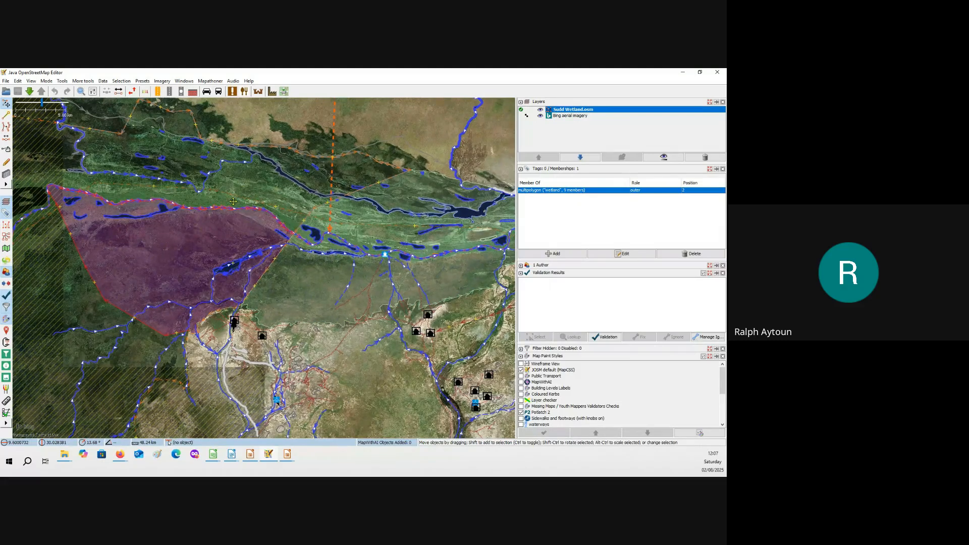
left_click_drag(233, 201, 231, 211)
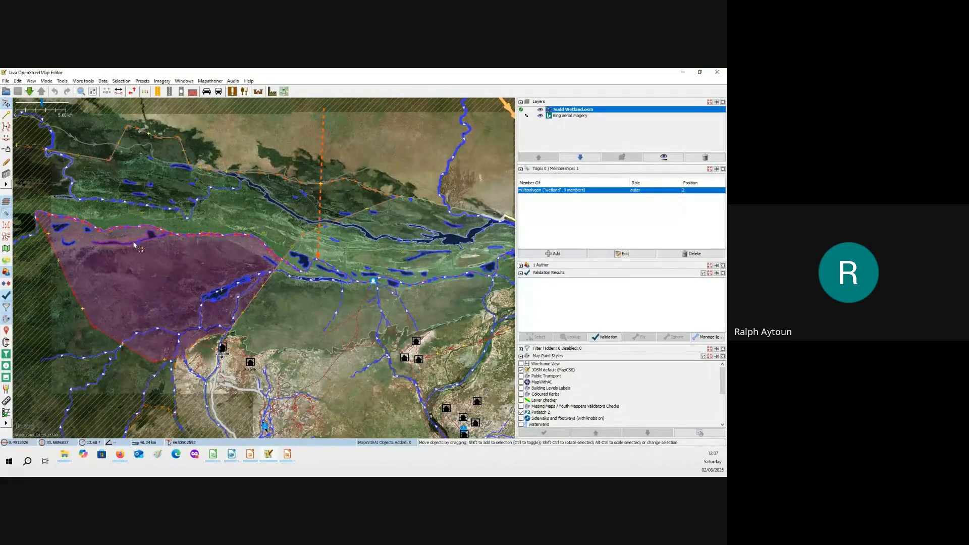
scroll(128, 244, "up", 4)
left_click_drag(127, 244, 316, 235)
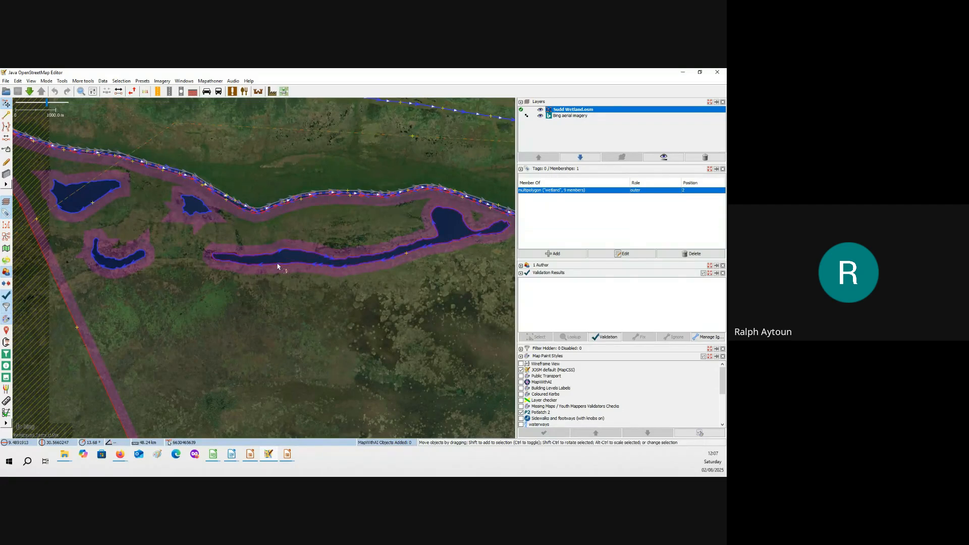
left_click_drag(242, 232, 225, 285)
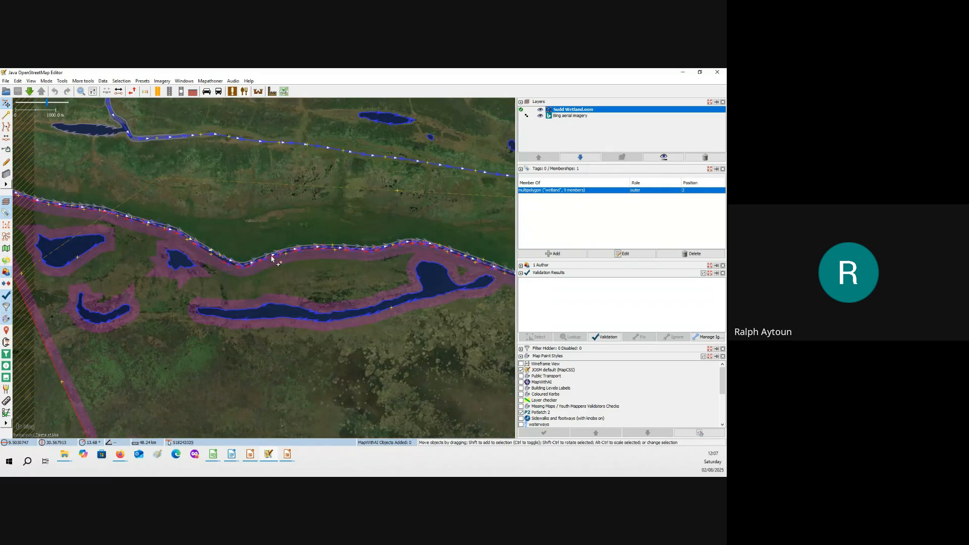
Compare the river centreline with the wetland edge on the southern bank by selecting each in turn.
scroll(272, 260, "up", 5)
left_click_drag(291, 274, 251, 281)
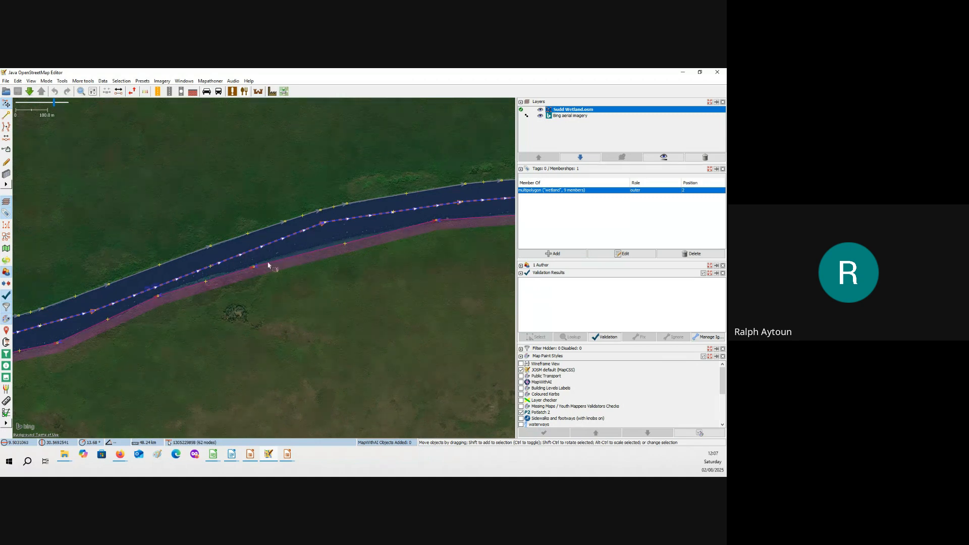
left_click_drag(238, 267, 297, 240)
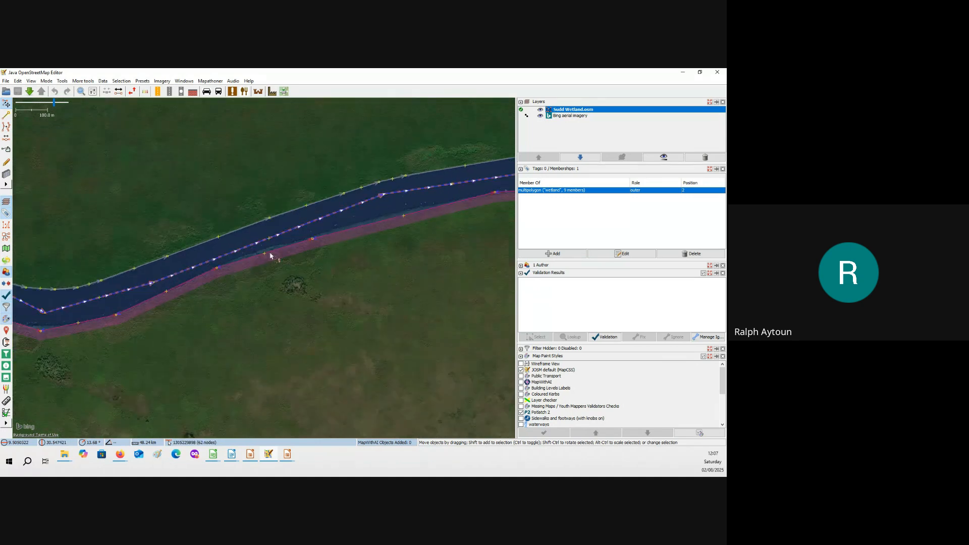
left_click(250, 251)
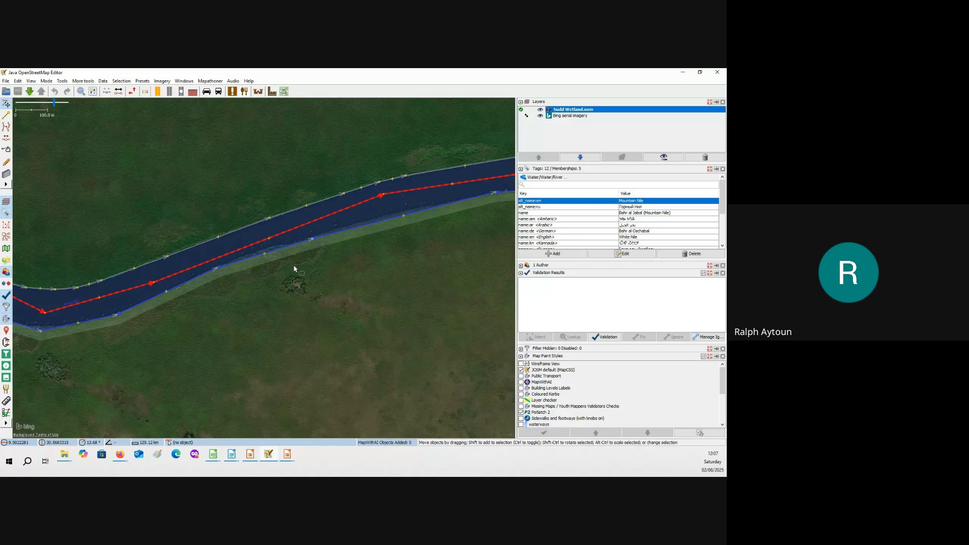
scroll(294, 269, "up", 2)
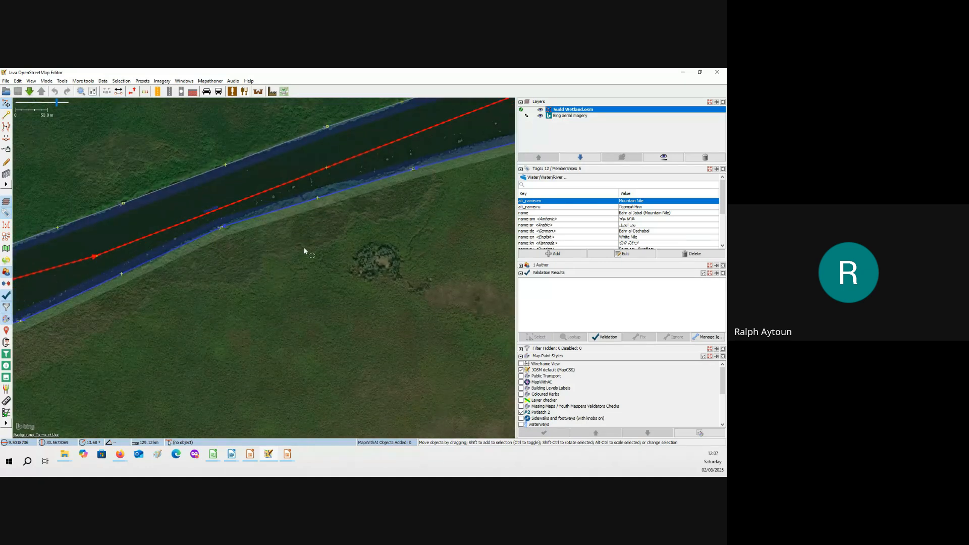
left_click(262, 218)
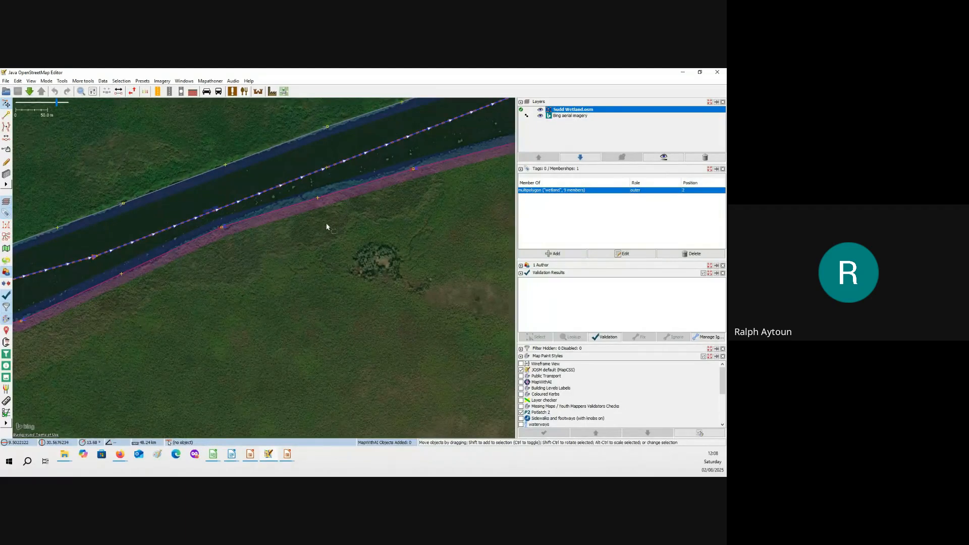
Examine how the selected wetland boundary follows the river's southern bank through the bend and further east.
scroll(325, 227, "down", 2)
scroll(325, 227, "up", 2)
left_click_drag(325, 227, 324, 248)
scroll(361, 232, "down", 2)
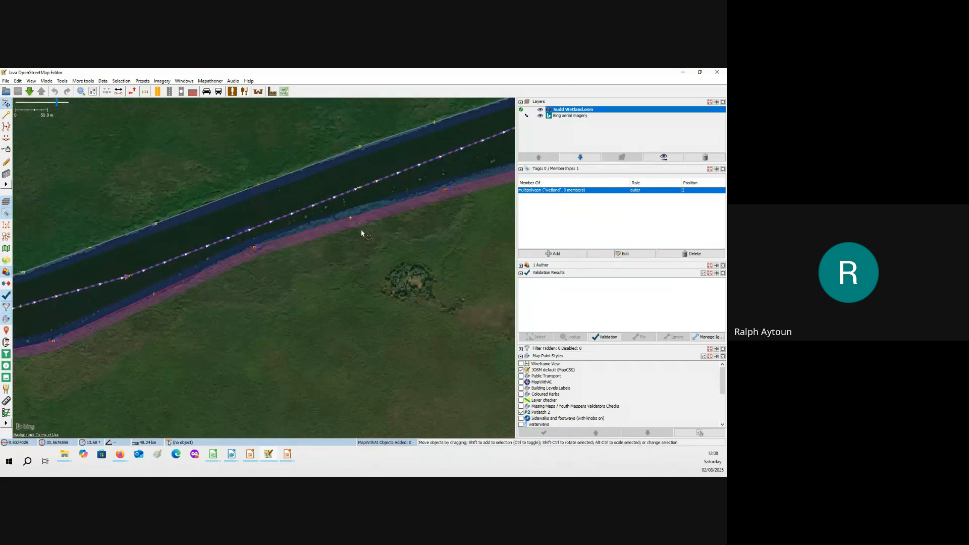
scroll(362, 232, "down", 3)
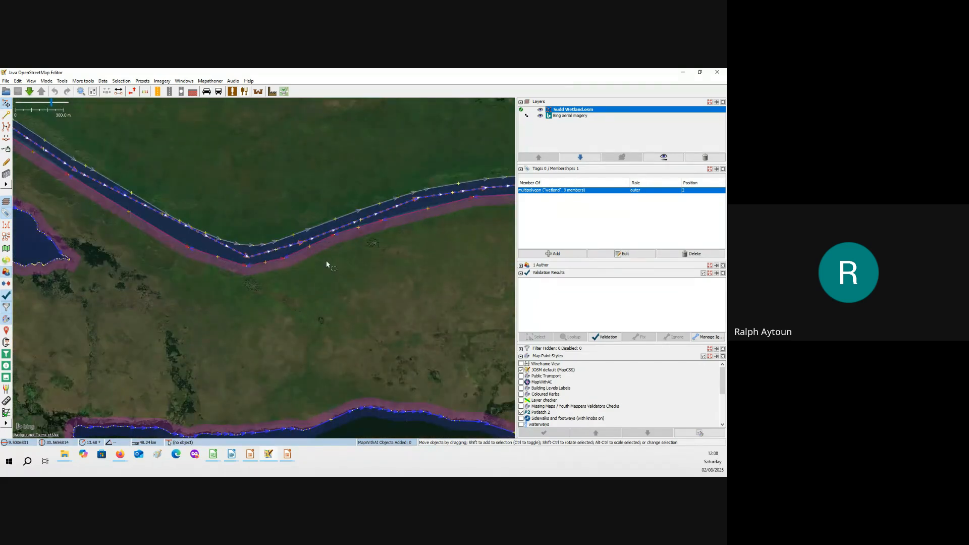
left_click_drag(295, 275, 316, 244)
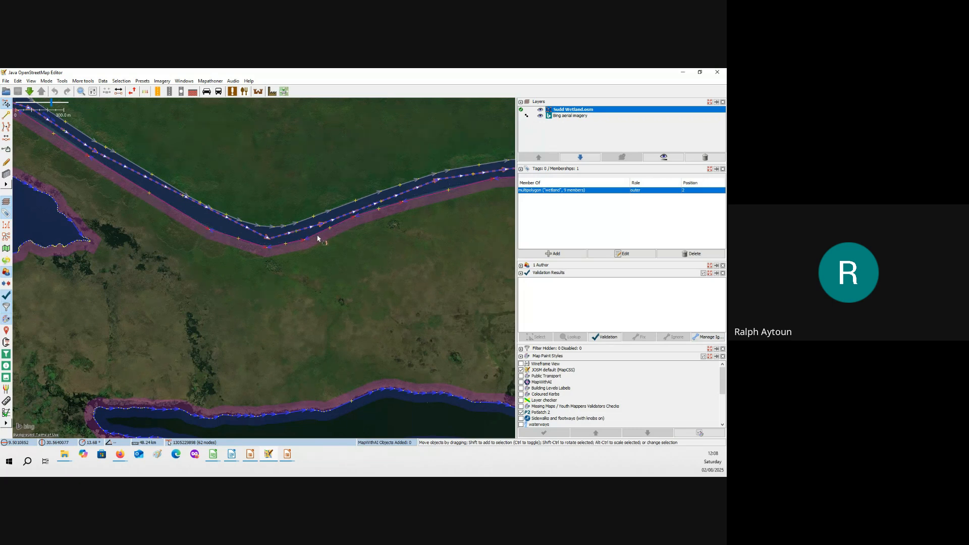
left_click_drag(329, 237, 247, 275)
left_click_drag(375, 247, 246, 280)
scroll(314, 251, "up", 5)
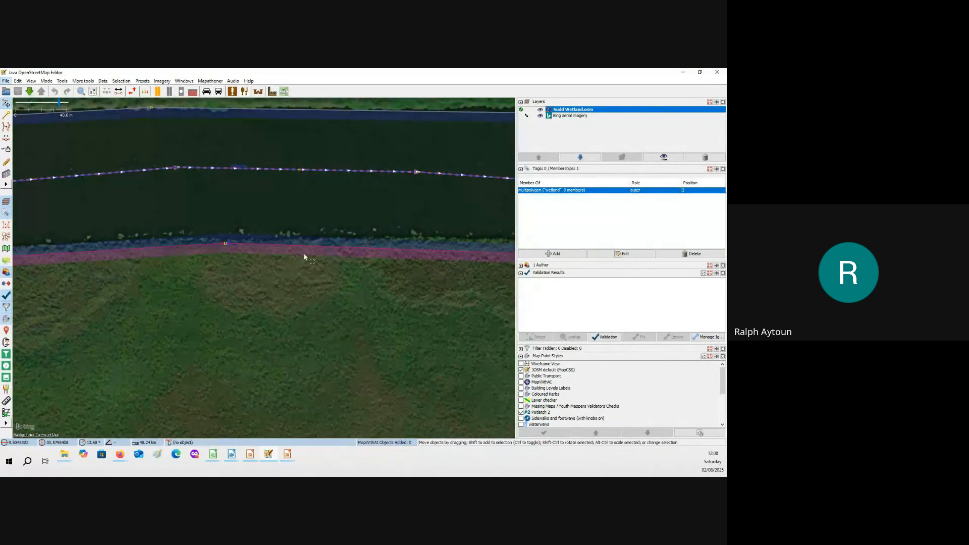
Check the overlapping ways on the southern riverbank by picking the wetland's outer way, and clear the selection.
left_click(295, 272)
scroll(290, 281, "down", 2)
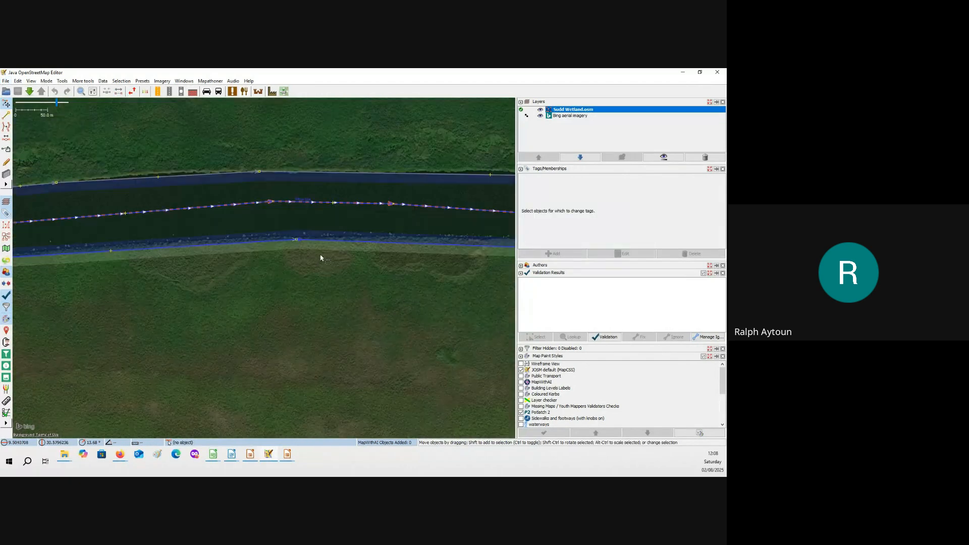
left_click(331, 245)
key("alt")
left_click(335, 274)
left_click(335, 245)
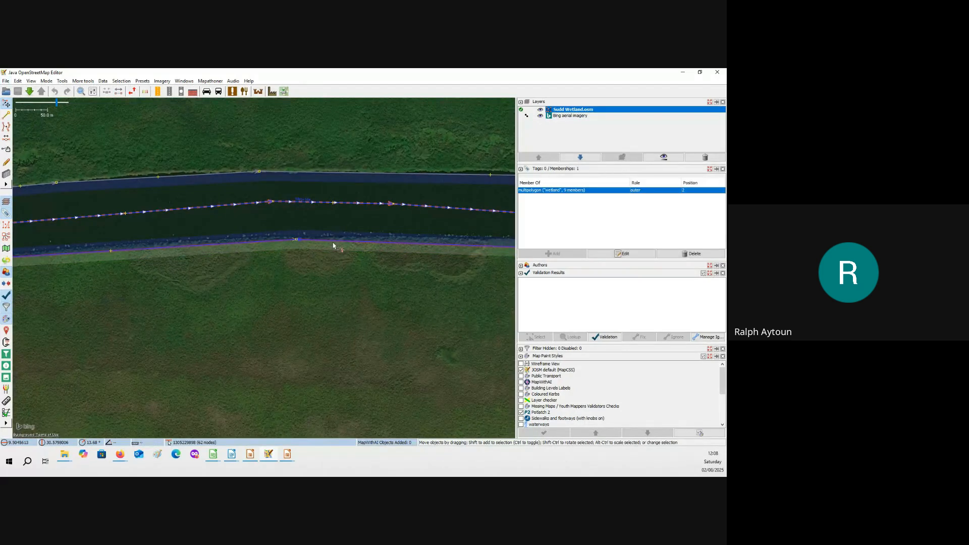
left_click(317, 264)
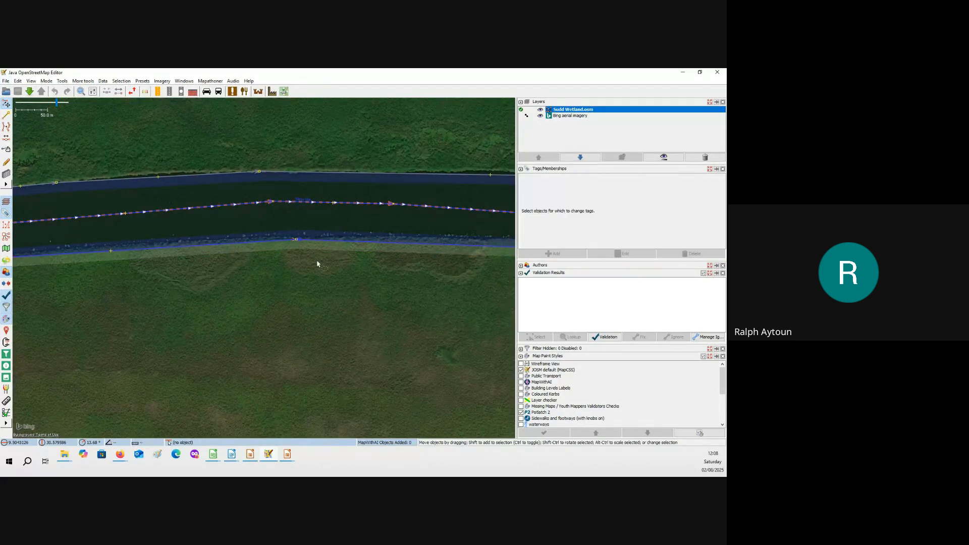
Select the wetland's outer way further west along the riverbank and inspect its corner node close up.
left_click_drag(317, 263, 380, 245)
left_click_drag(247, 253, 427, 231)
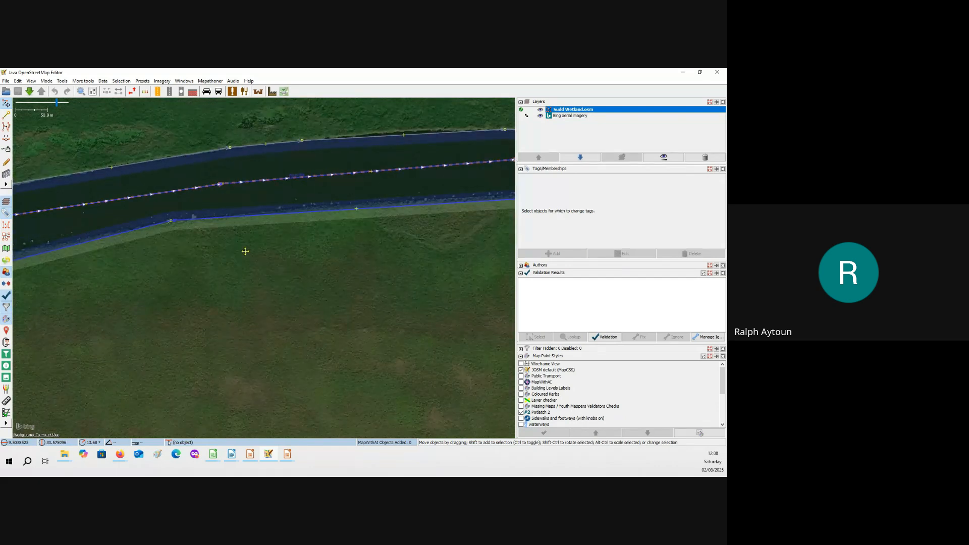
left_click_drag(246, 251, 314, 250)
left_click_drag(217, 259, 298, 223)
left_click(302, 211)
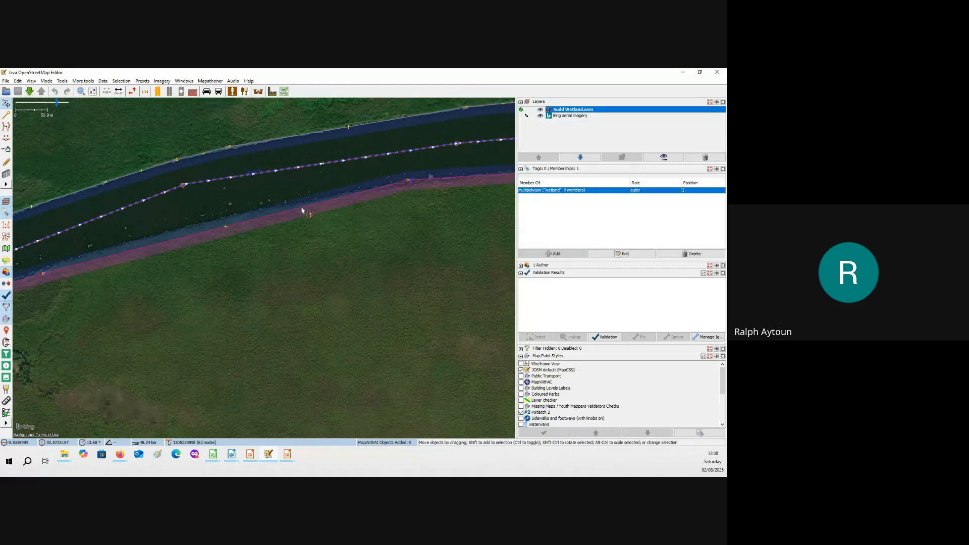
scroll(407, 184, "up", 3)
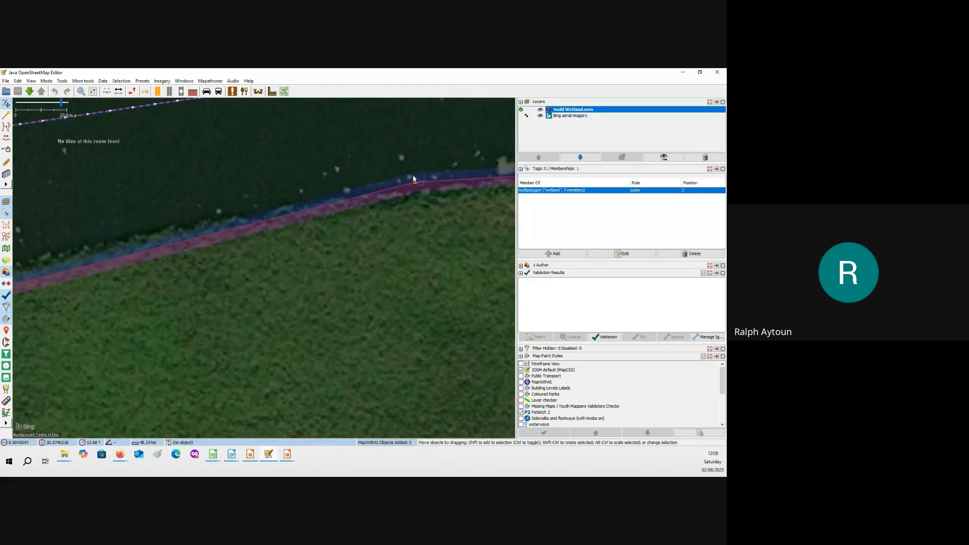
left_click(415, 183)
scroll(324, 203, "down", 3)
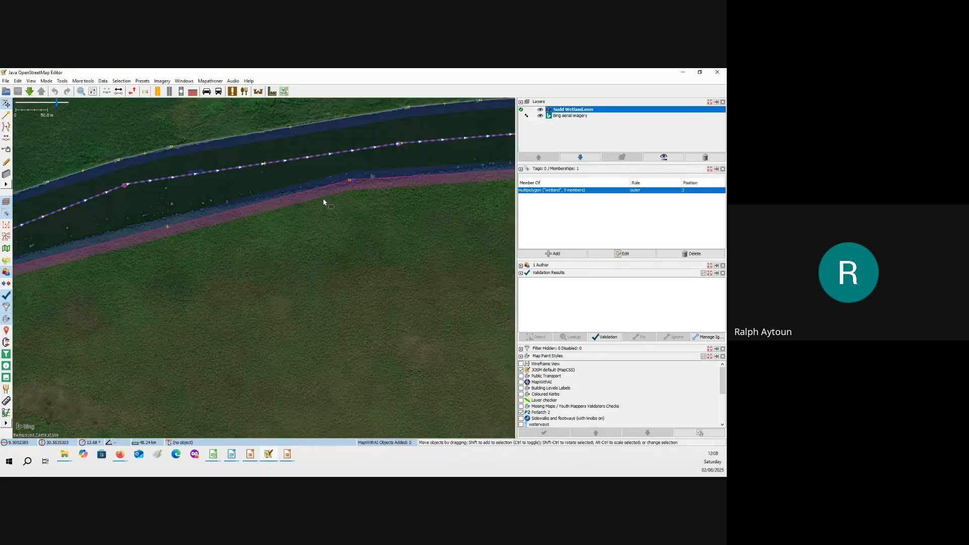
left_click_drag(283, 235, 318, 232)
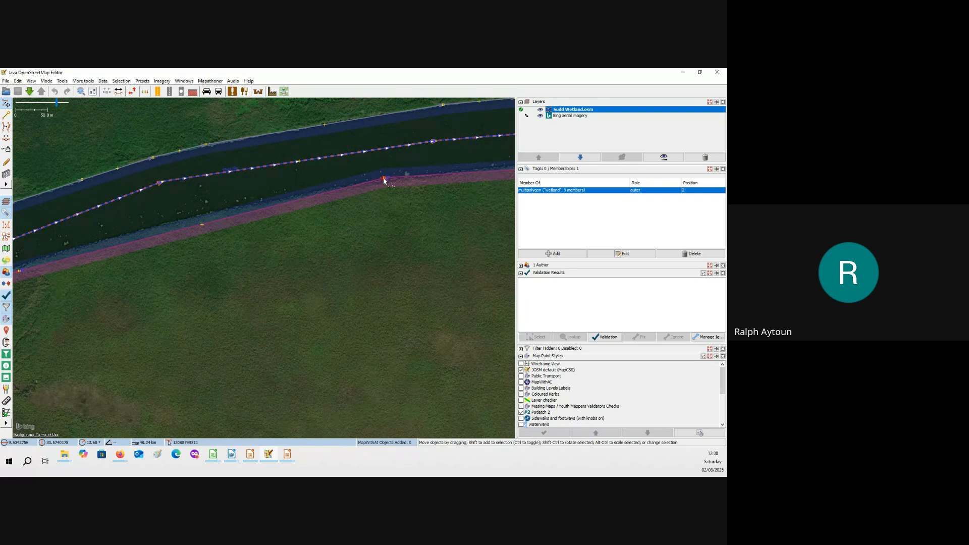
Trace the selected wetland boundary westward along the river to its sharp corner beyond the lakes.
scroll(368, 198, "down", 2)
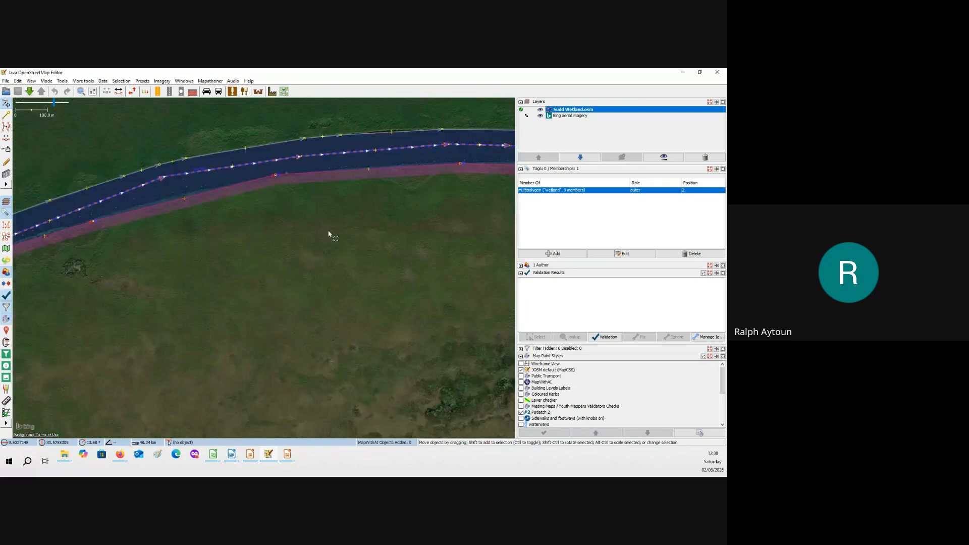
left_click_drag(329, 234, 298, 231)
scroll(332, 233, "down", 3)
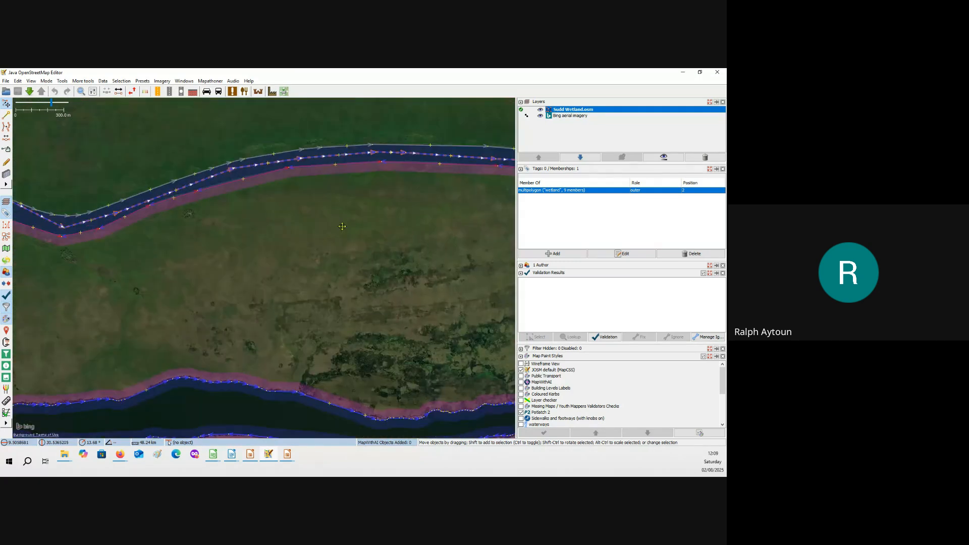
left_click_drag(287, 253, 316, 239)
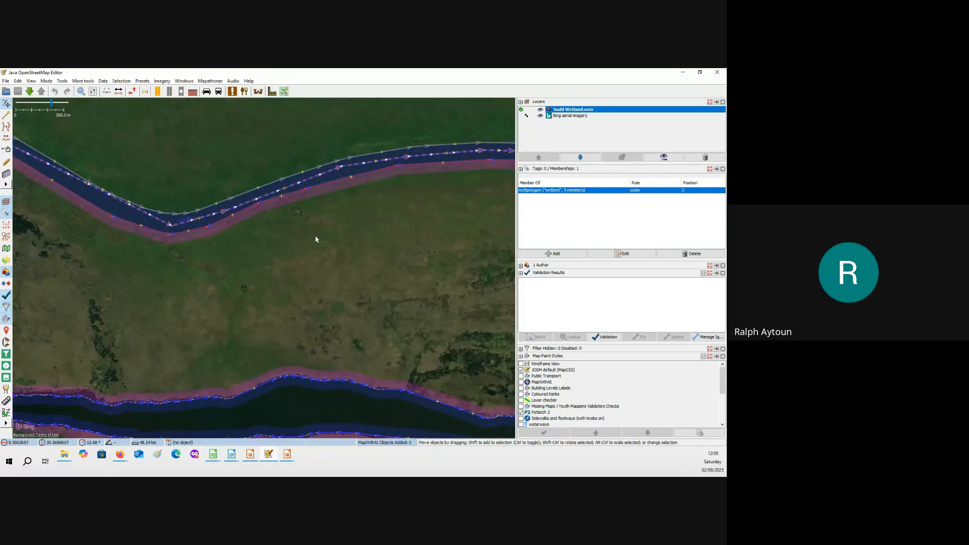
scroll(316, 239, "down", 3)
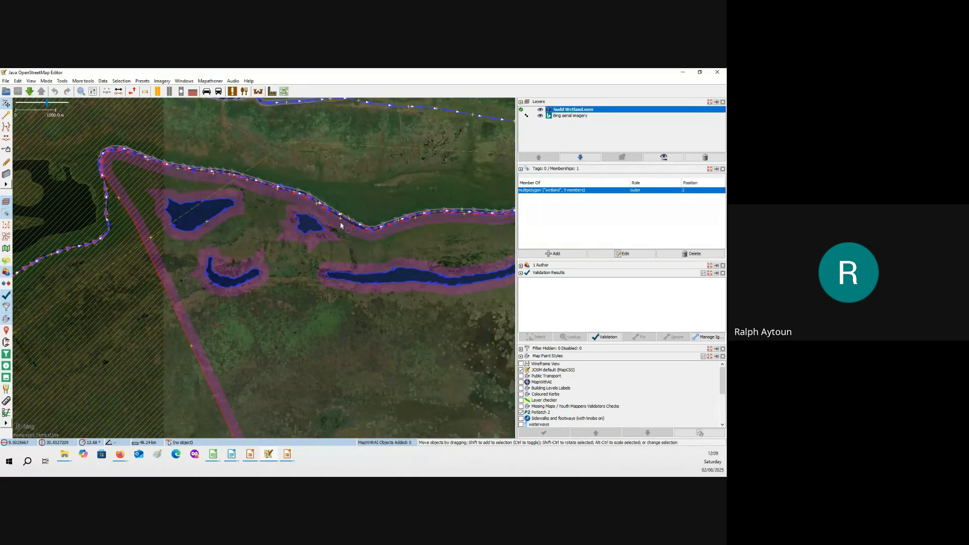
left_click_drag(393, 366, 463, 357)
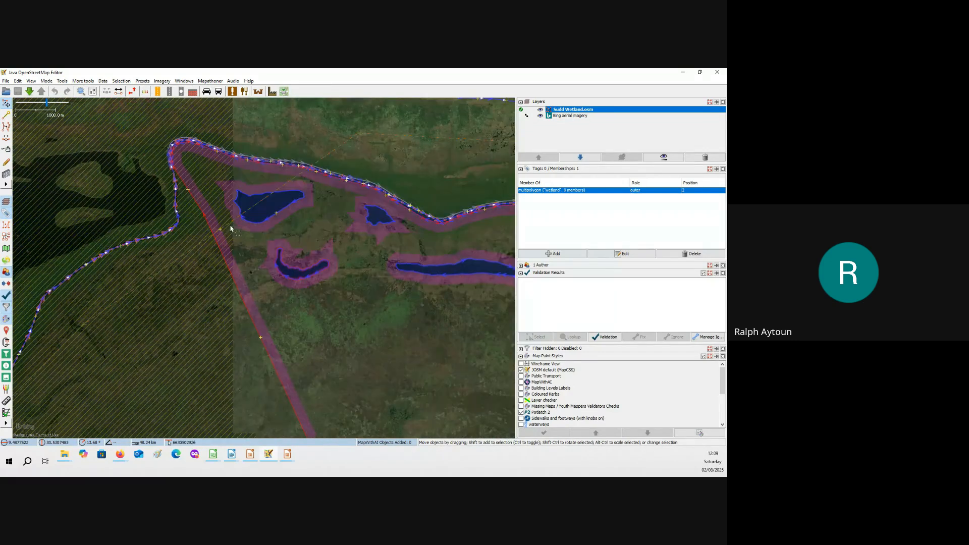
Follow the selected wetland boundary southeast from its sharp corner and across to the elongated lake inside the wetland.
left_click_drag(191, 171, 215, 202)
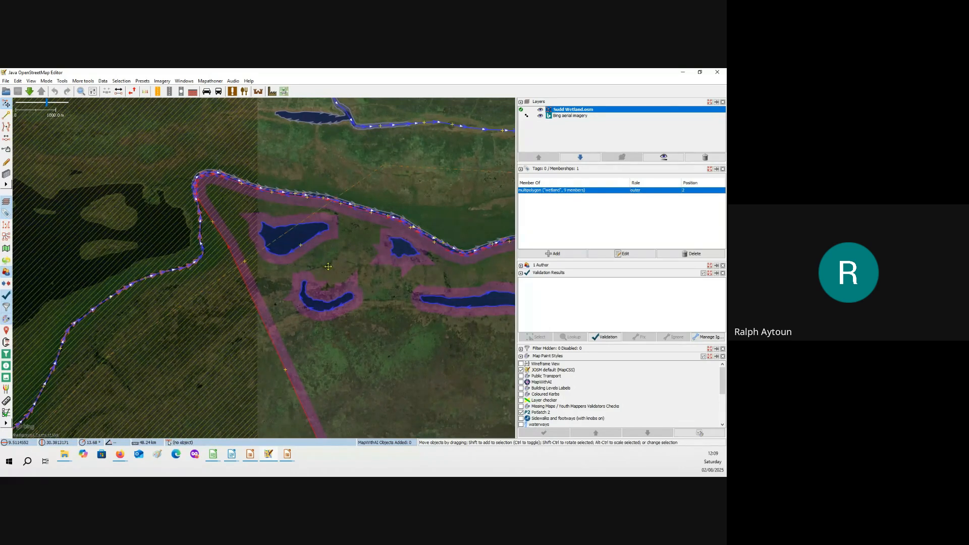
left_click_drag(375, 254, 237, 190)
left_click_drag(327, 396, 267, 234)
scroll(267, 234, "down", 2)
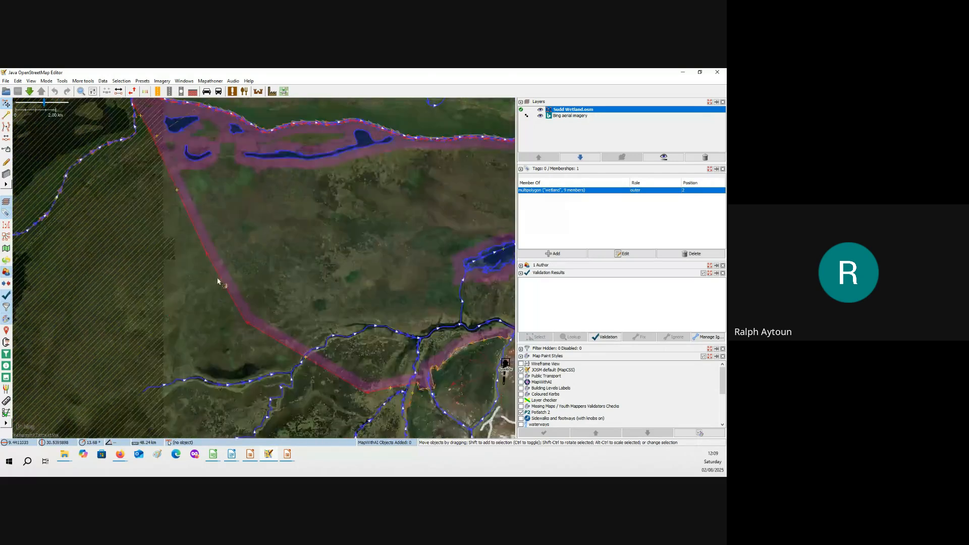
left_click_drag(399, 261, 249, 272)
left_click_drag(395, 210, 301, 147)
Select the elongated lake inside the wetland and check its tags and its role in the wetland multipolygon.
scroll(267, 277, "up", 4)
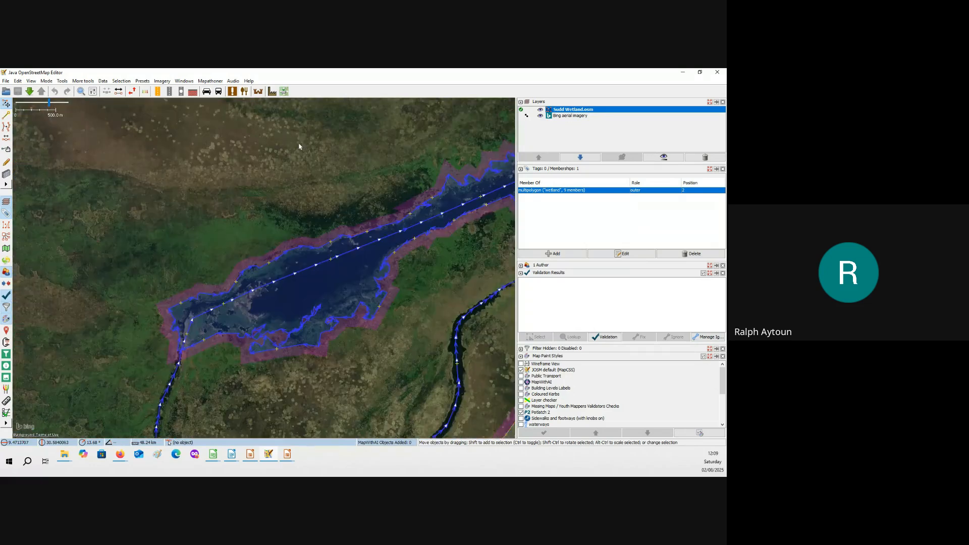
left_click(335, 241)
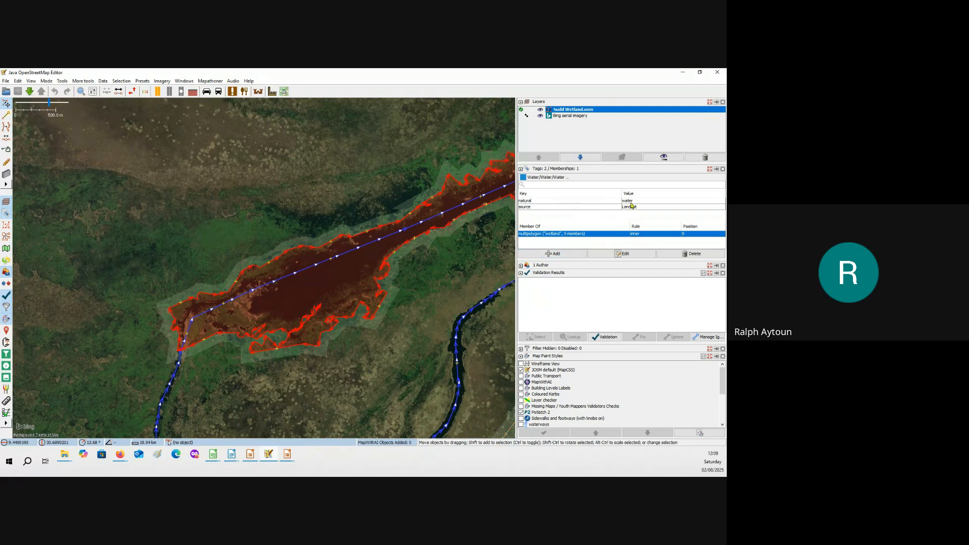
left_click_drag(410, 290, 335, 248)
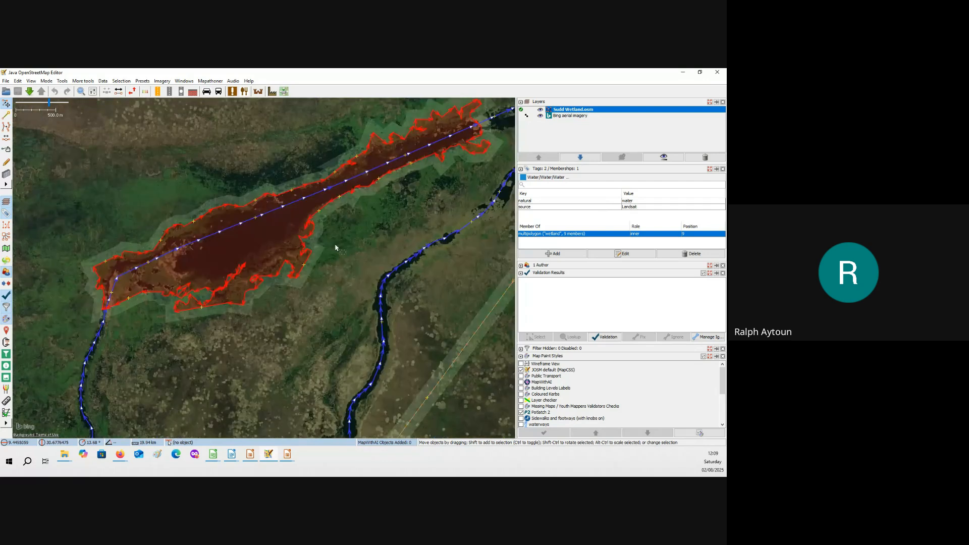
scroll(335, 248, "down", 2)
left_click(299, 196)
left_click(302, 225)
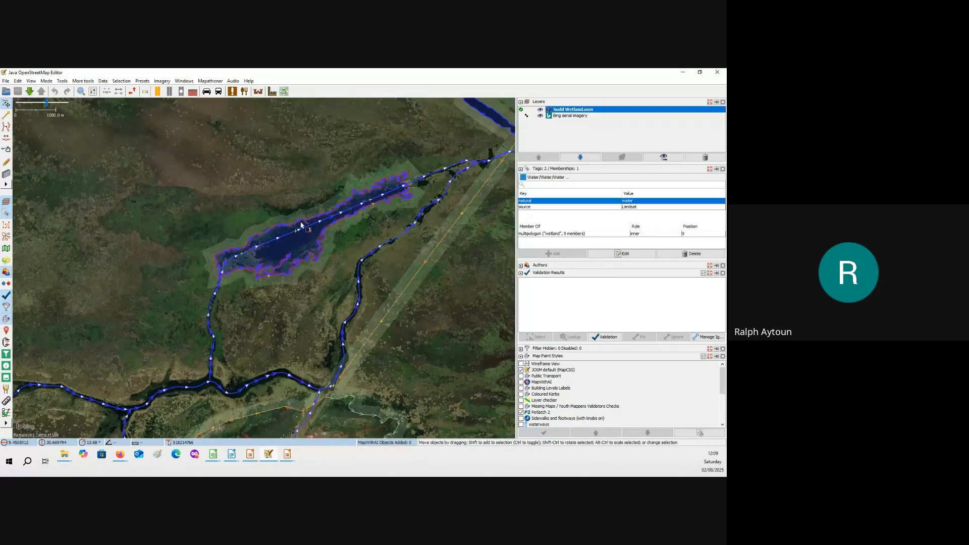
Select the diagonal way shared by the two wetland multipolygons east of the lake and view both wetlands in full.
left_click_drag(462, 146, 448, 219)
left_click(448, 219)
left_click(467, 261)
left_click(472, 271)
left_click(461, 272)
left_click(461, 272)
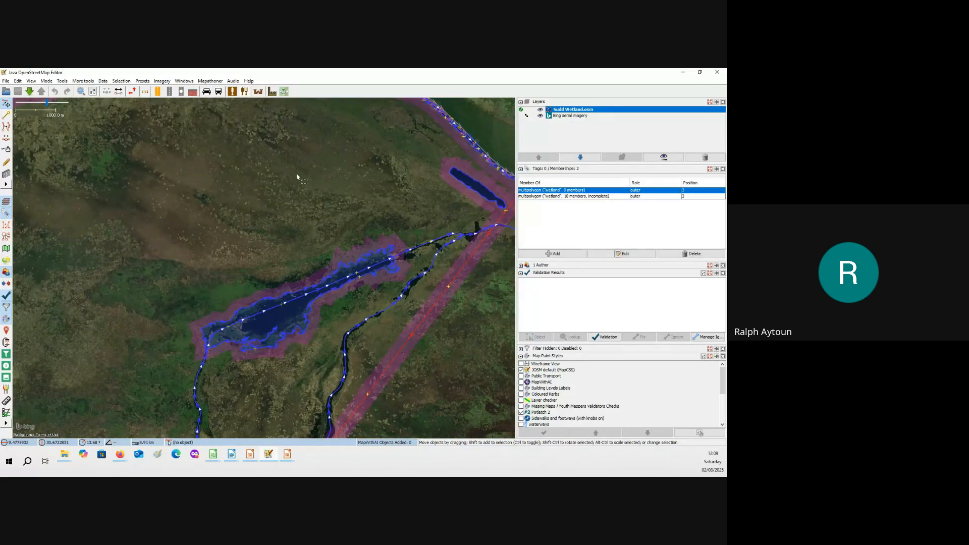
left_click_drag(297, 173, 252, 216)
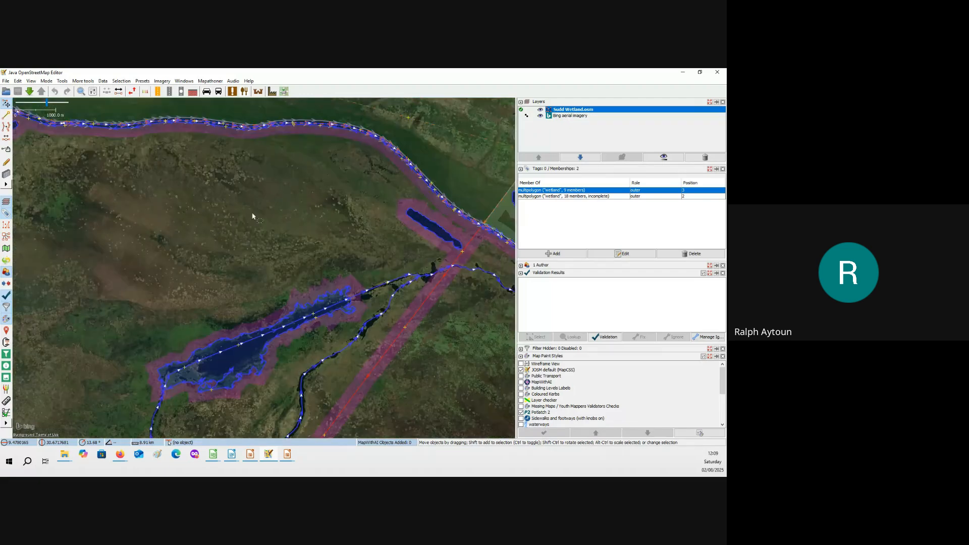
scroll(252, 216, "down", 3)
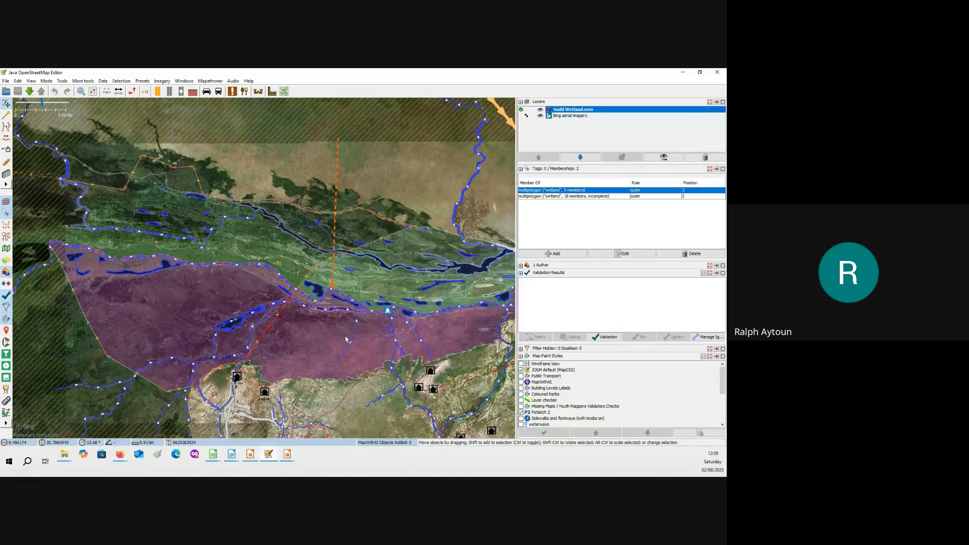
left_click_drag(347, 339, 317, 255)
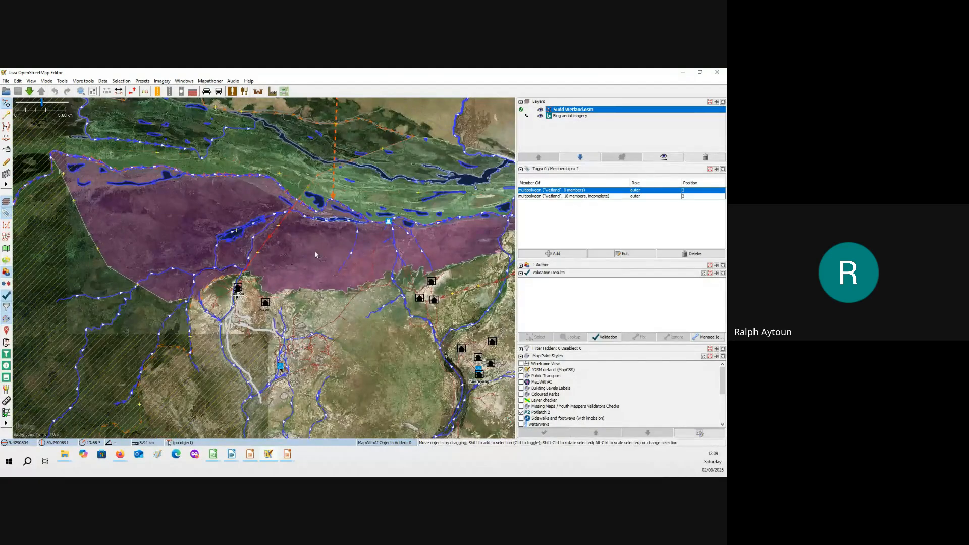
Remove the Sudd Wetland.osm layer and open the recent file Okavango Delta.osm in its place.
left_click(700, 159)
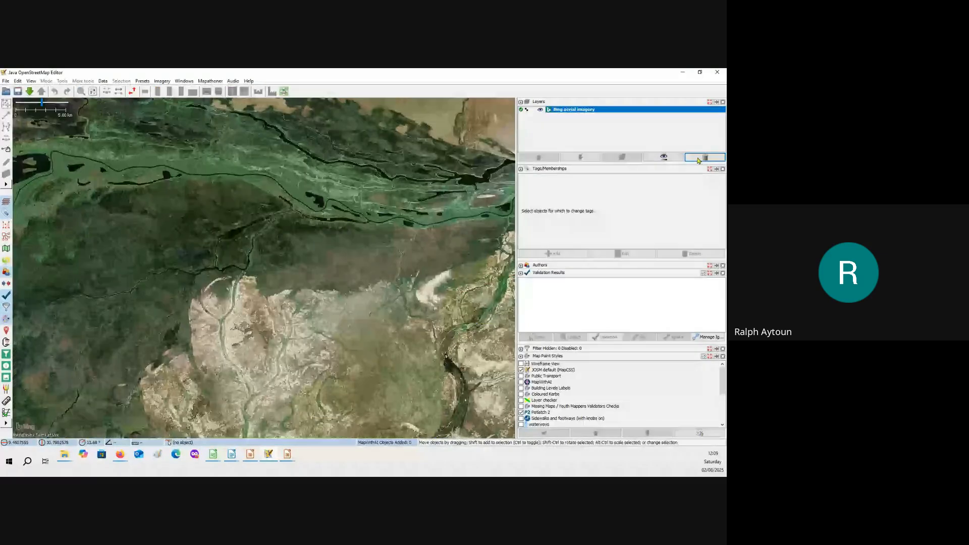
left_click(6, 81)
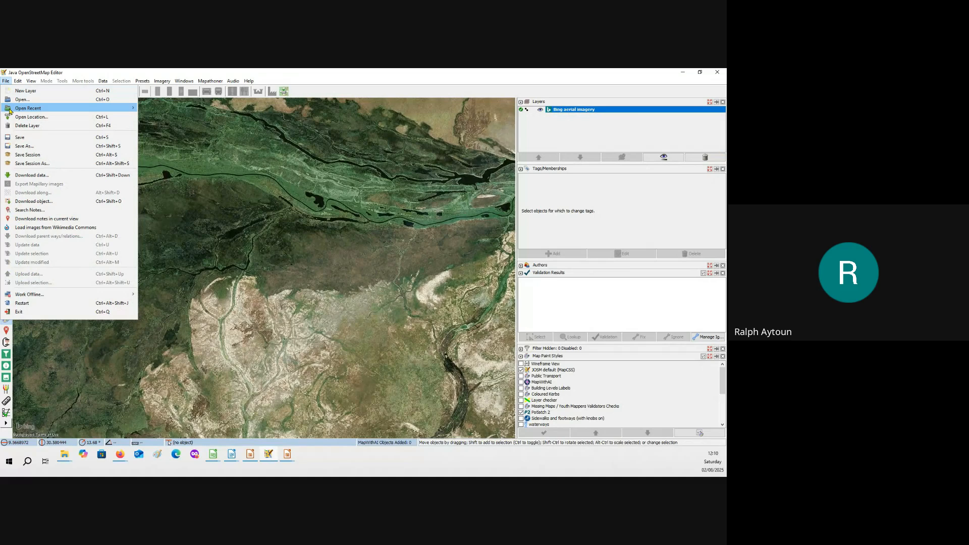
mouse_move(20, 108)
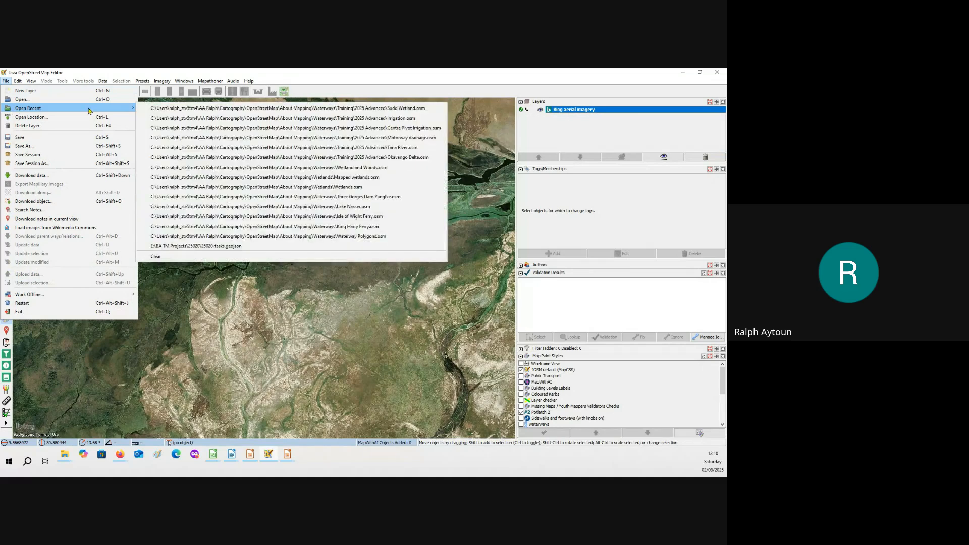
left_click(301, 158)
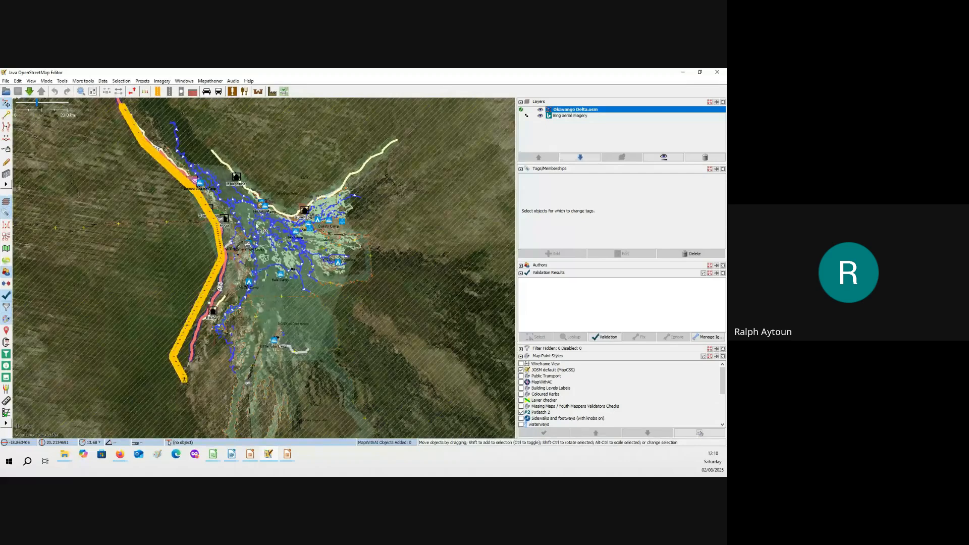
Check the multipolygon membership of an inner way in the upper Okavango Delta and clear the selection.
left_click(256, 224)
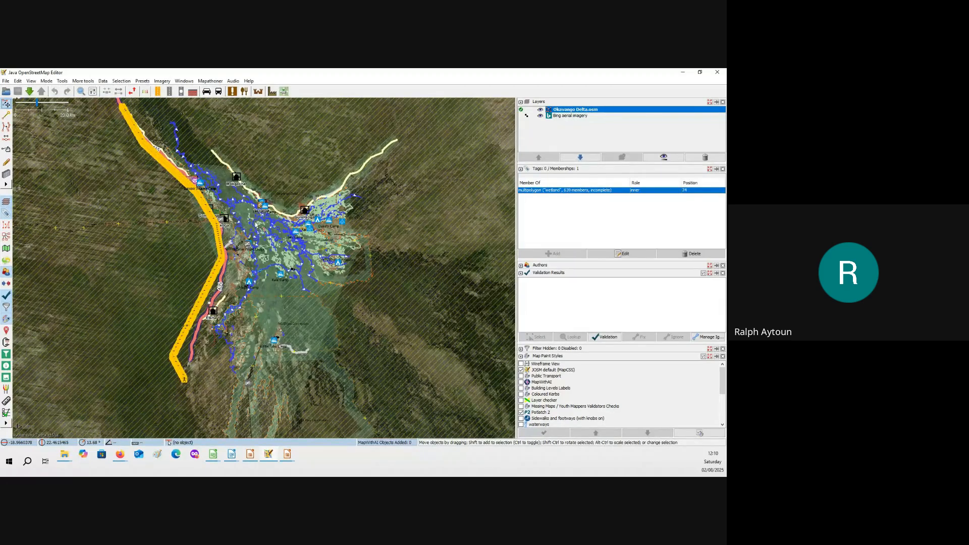
scroll(262, 223, "up", 4)
left_click(262, 223)
scroll(264, 222, "down", 4)
left_click(264, 222)
left_click_drag(263, 222, 302, 215)
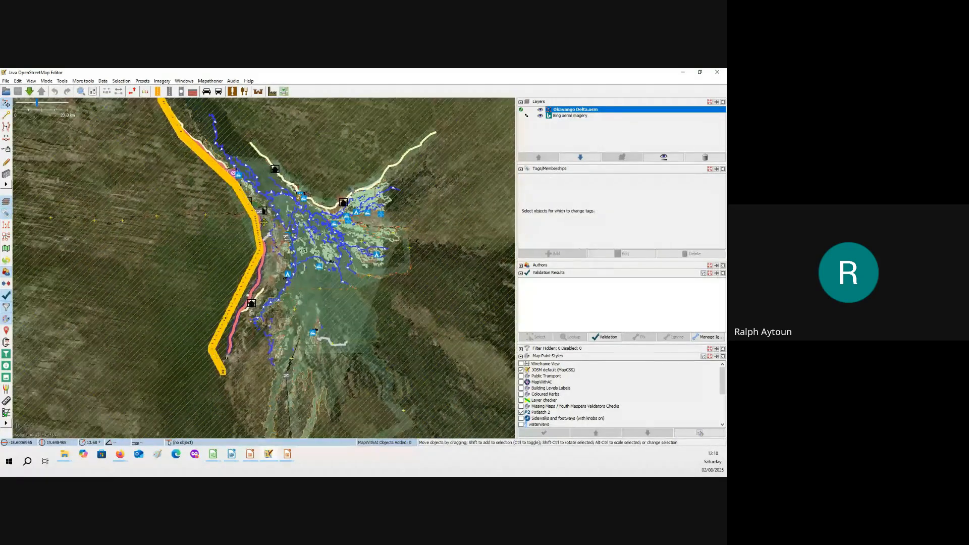
Check the tags of a track and a small water body in the central delta close up, and clear the selection.
left_click(314, 255)
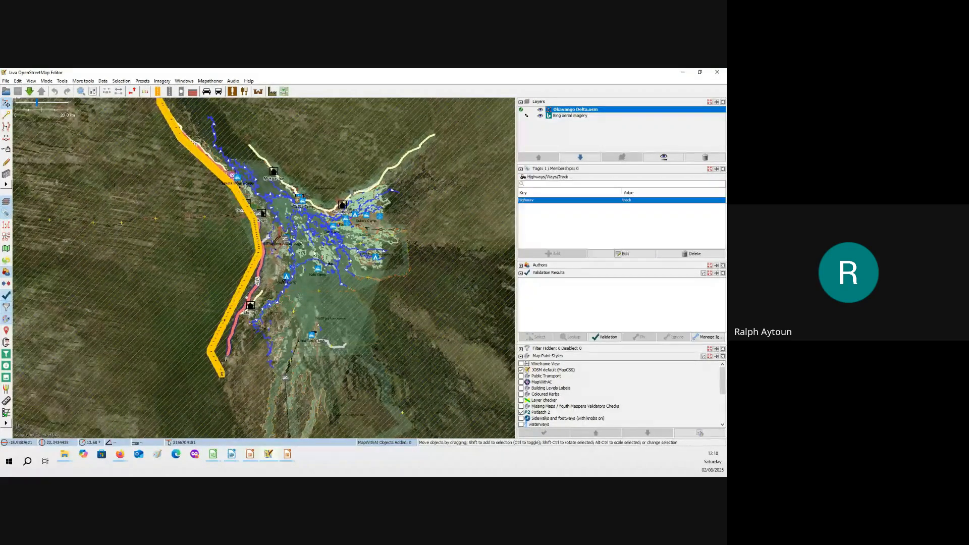
left_click(309, 273)
left_click(309, 273)
scroll(309, 274, "up", 4)
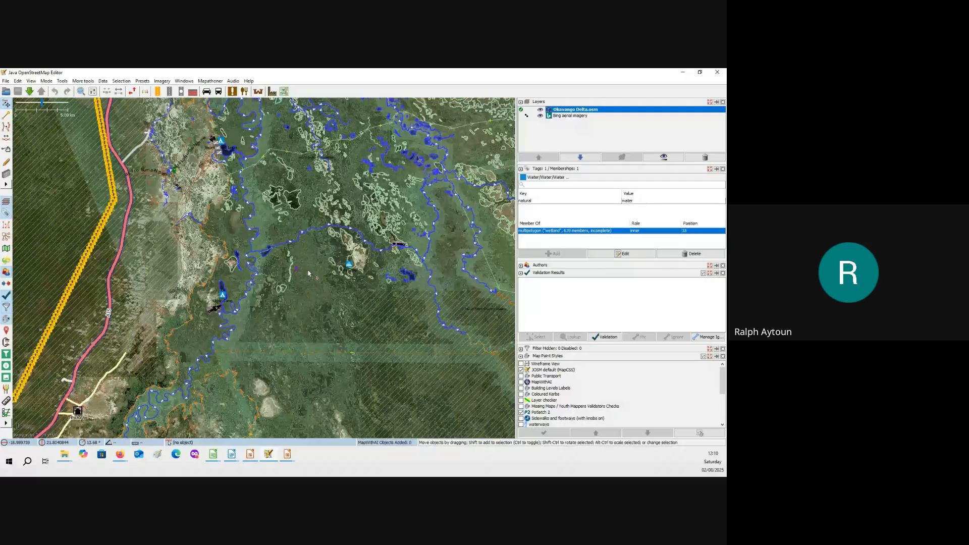
scroll(309, 273, "up", 3)
left_click(309, 273)
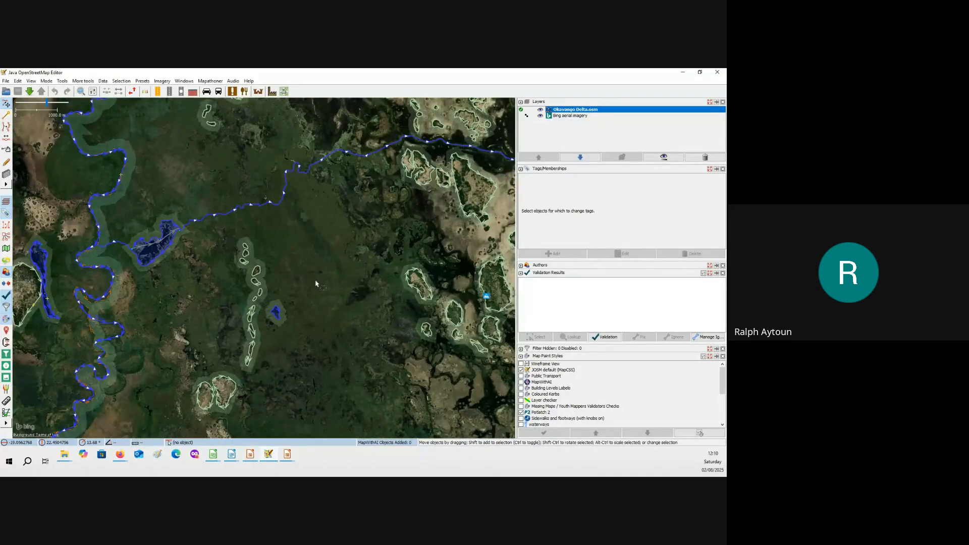
Check the Okavango River's tags and the memberships of two wetland inner ways further south, and clear the selection.
scroll(317, 283, "down", 4)
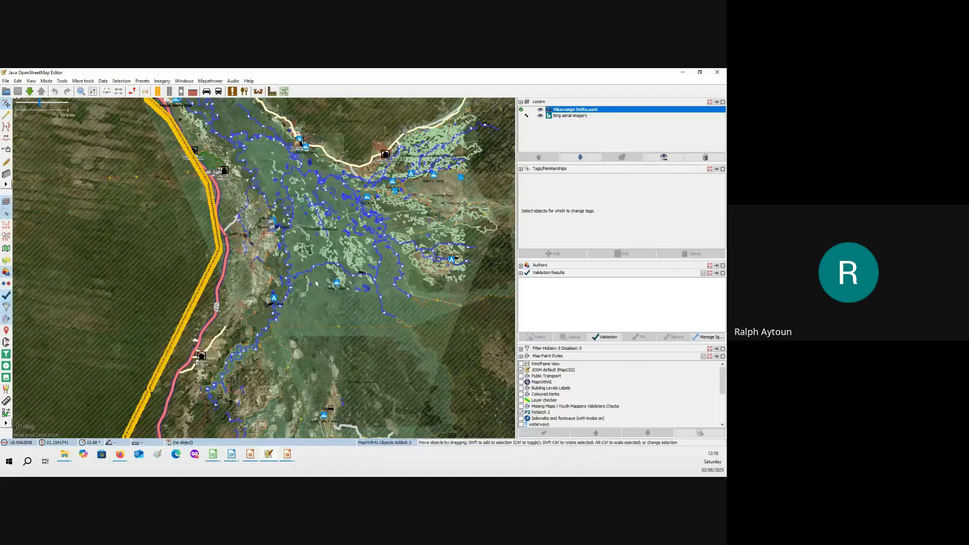
left_click_drag(294, 237, 318, 320)
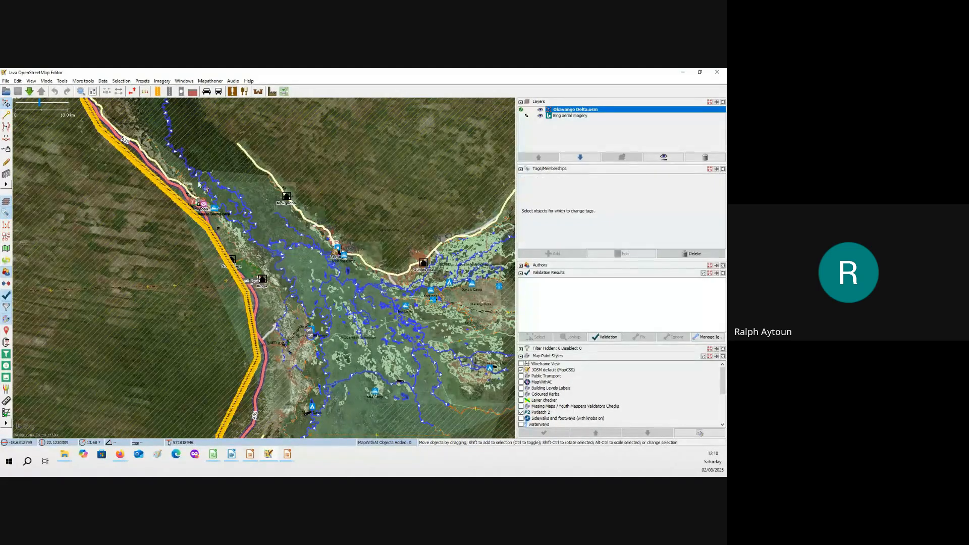
left_click(300, 259)
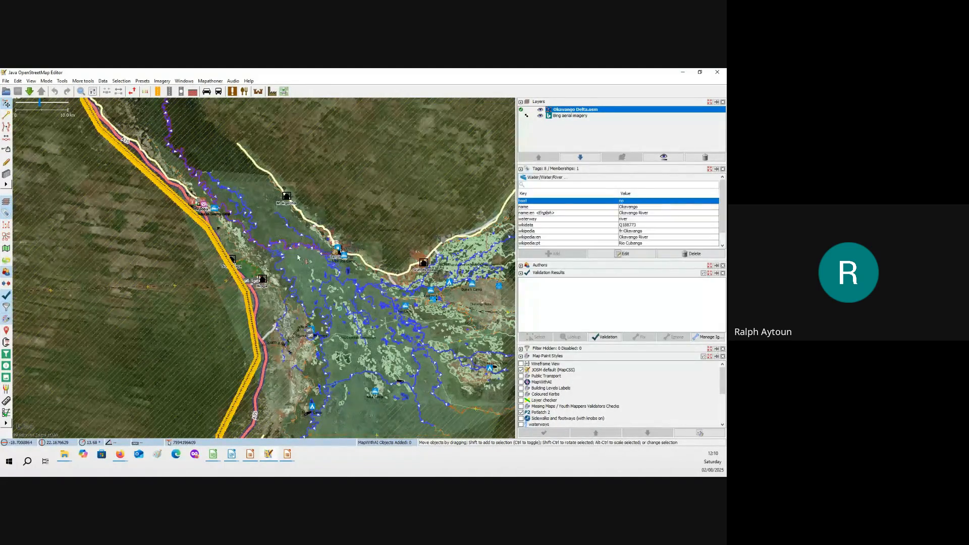
left_click(358, 365)
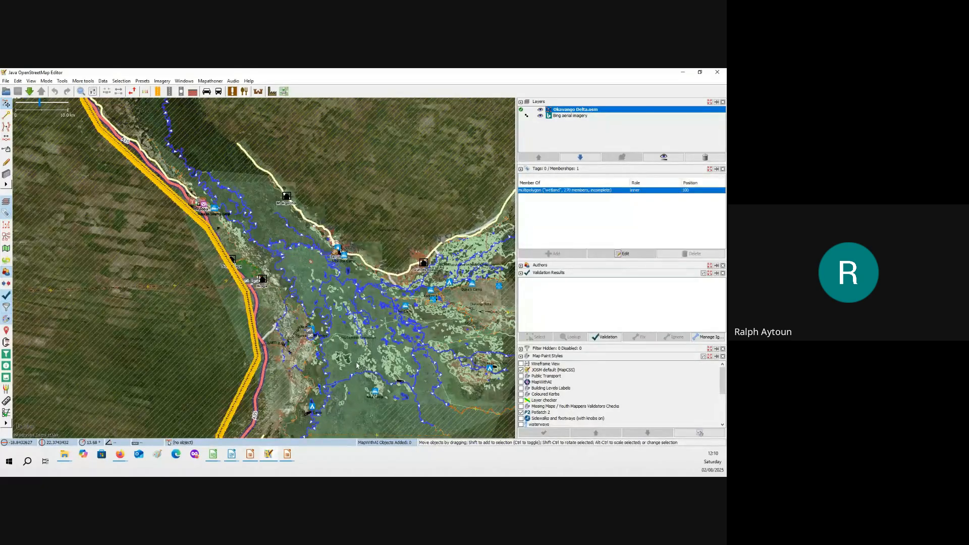
left_click(349, 353)
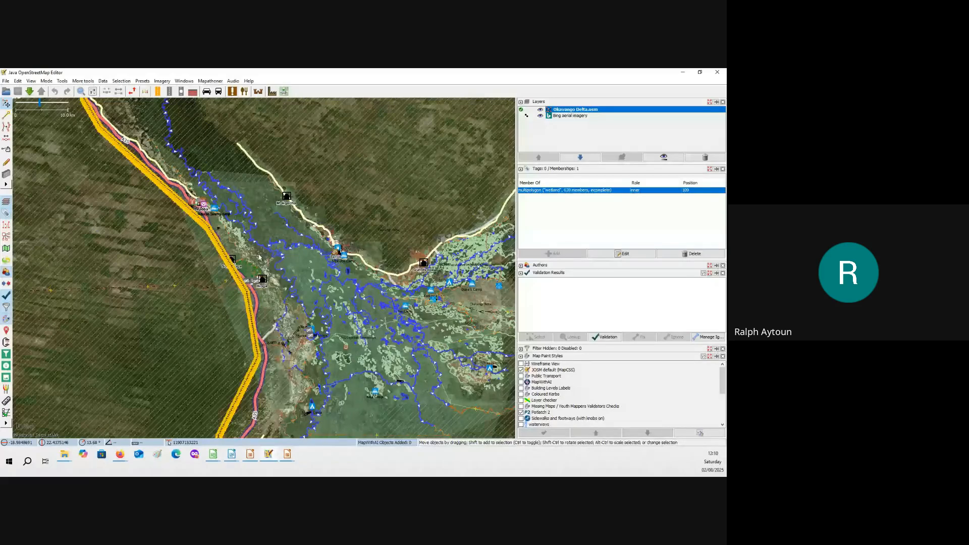
key("Escape")
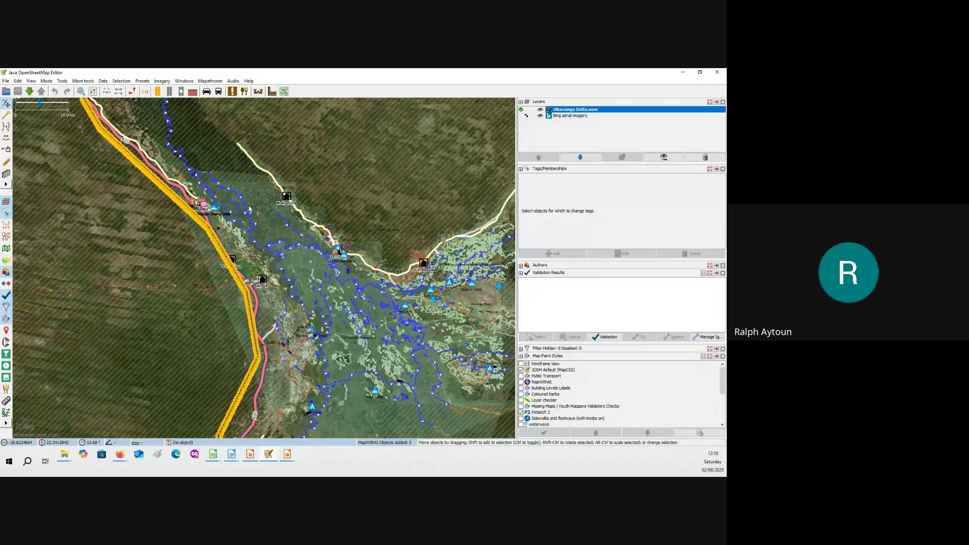
Check the Okavango River and the NG/24 Jedibe Concession boundary way in the upper delta, and clear the selection.
left_click(248, 208)
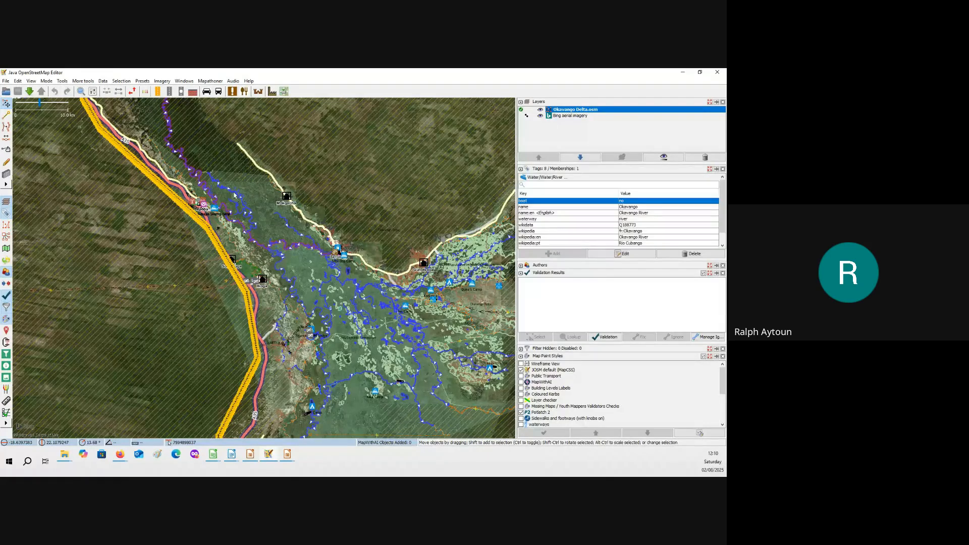
left_click(285, 235)
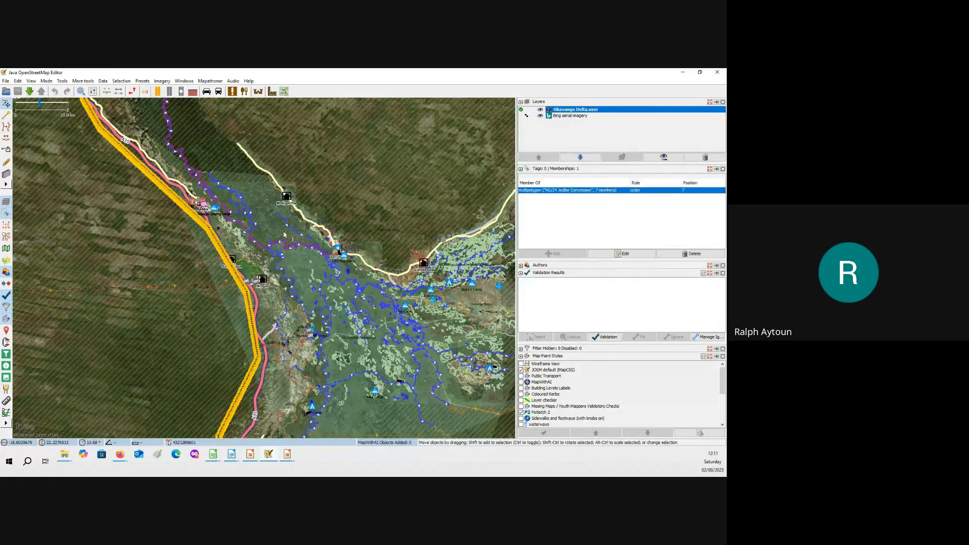
left_click(298, 262)
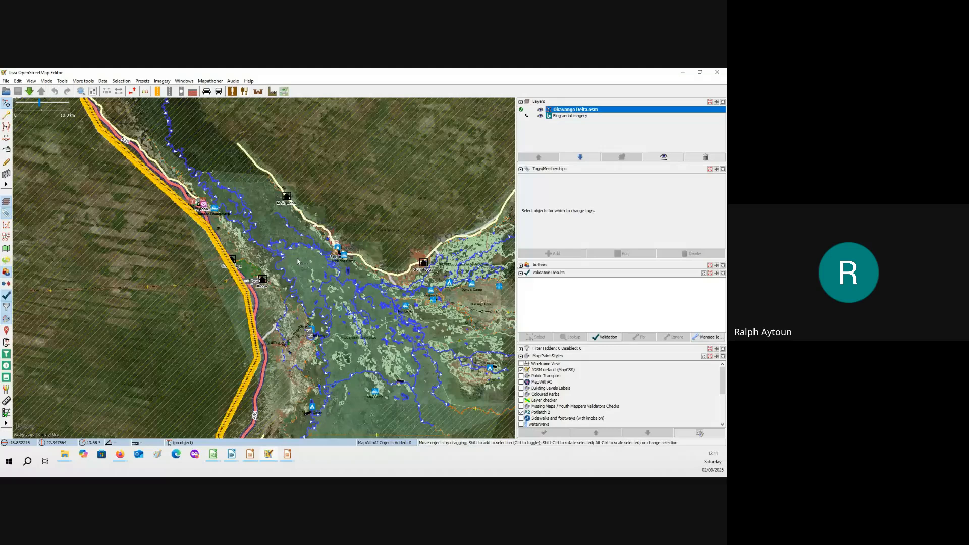
Pick the water area along the river's northern meanders, examine the meanders close up and clear the selection.
left_click(308, 274)
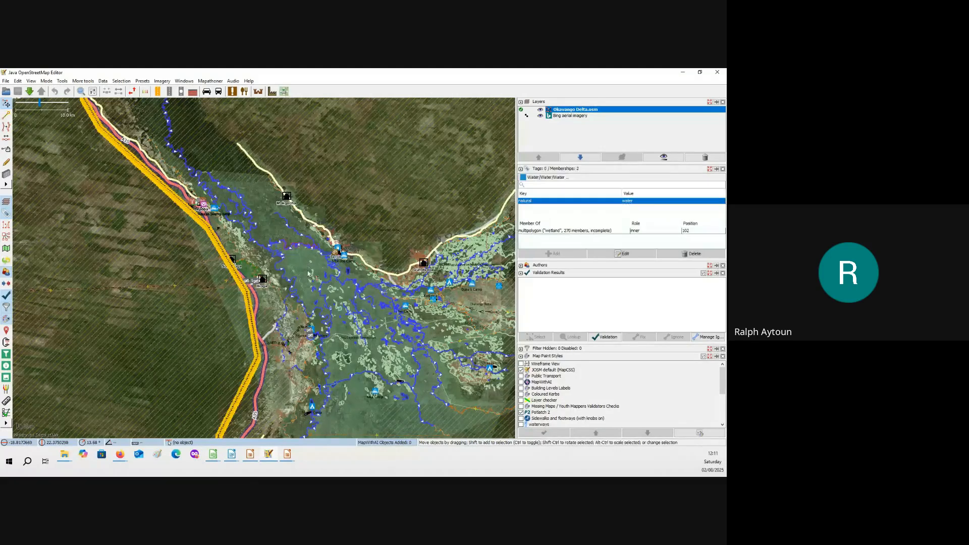
scroll(309, 274, "up", 8)
left_click_drag(277, 251, 302, 366)
left_click_drag(308, 116, 323, 349)
left_click(320, 250)
scroll(314, 232, "down", 2)
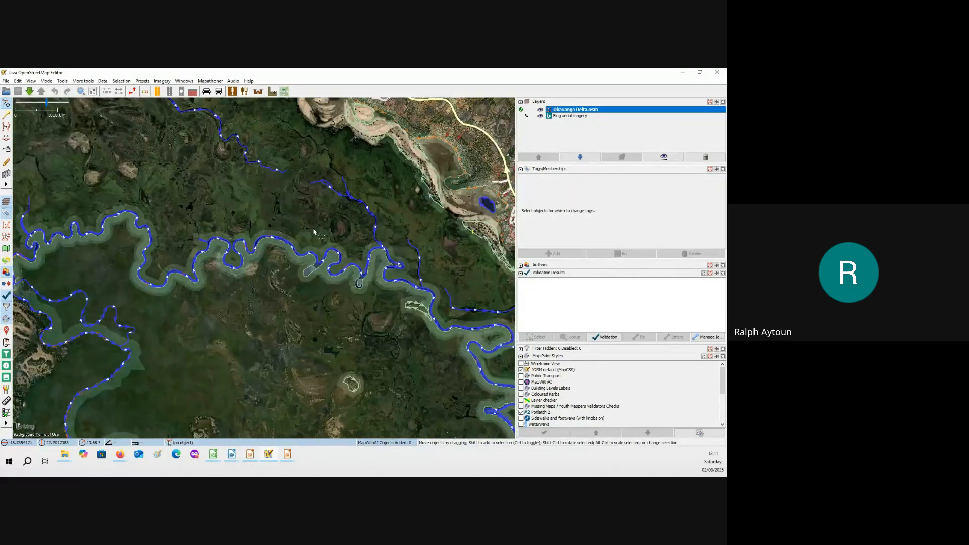
Select the riverbank way shared by the water and wetland multipolygons and inspect it close up along the eastern bank.
scroll(314, 229, "down", 2)
left_click(314, 252)
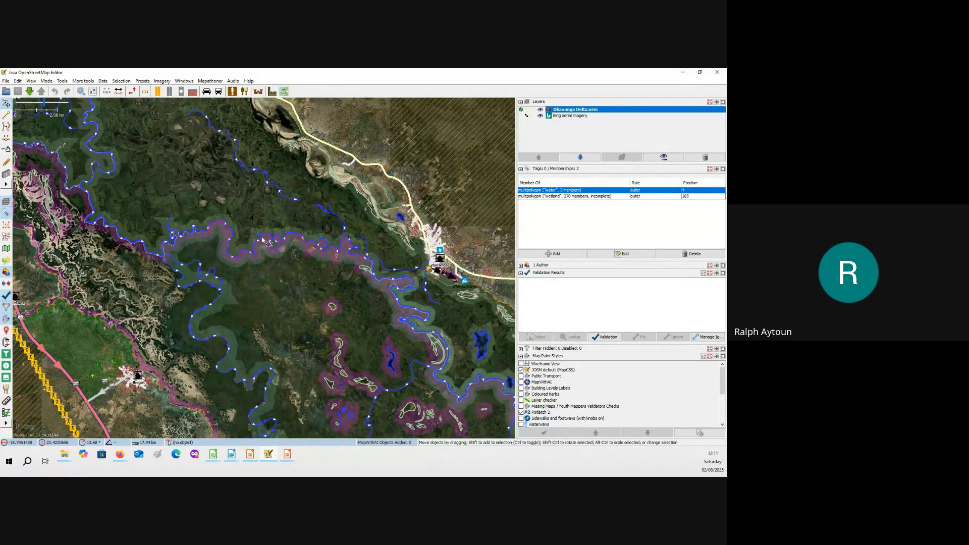
scroll(241, 272, "up", 2)
scroll(241, 265, "up", 8)
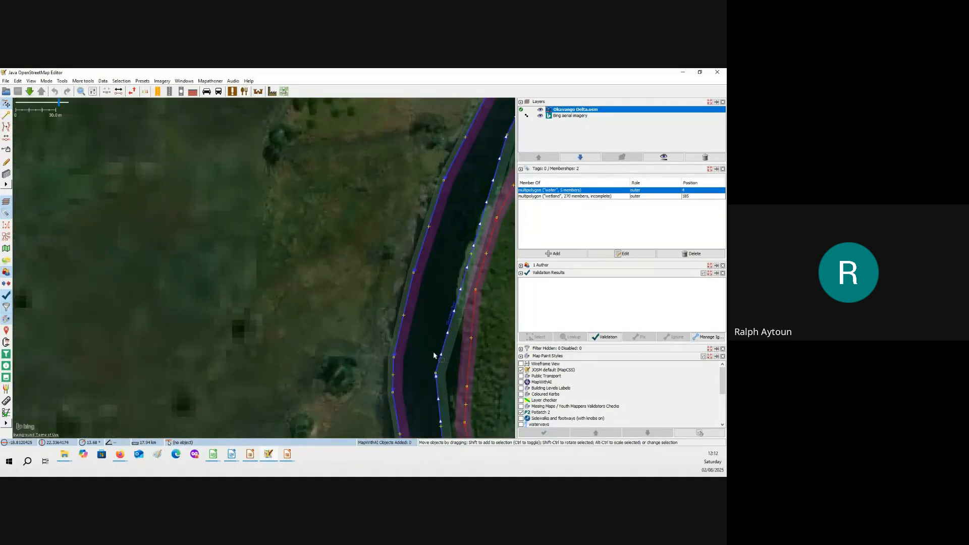
left_click_drag(418, 346, 246, 295)
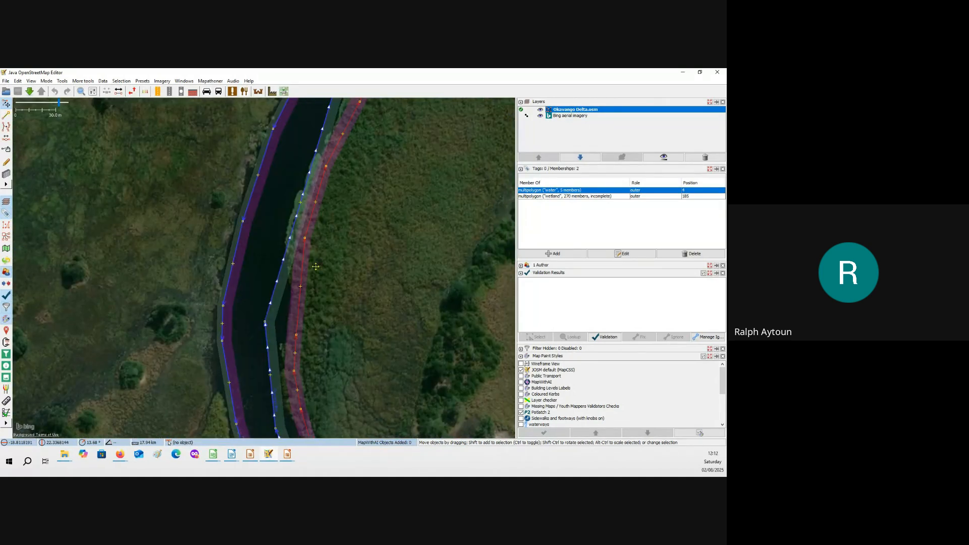
left_click_drag(316, 267, 282, 248)
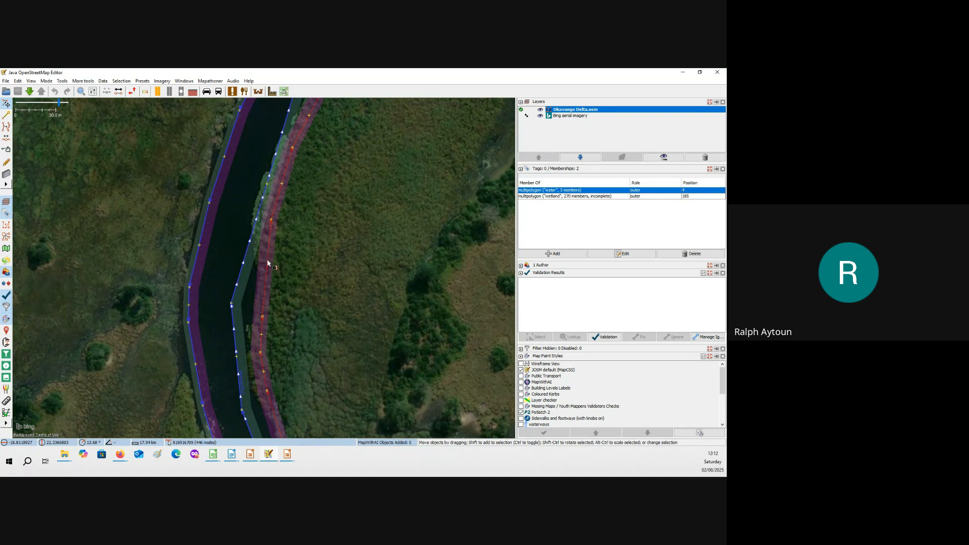
left_click_drag(267, 263, 253, 255)
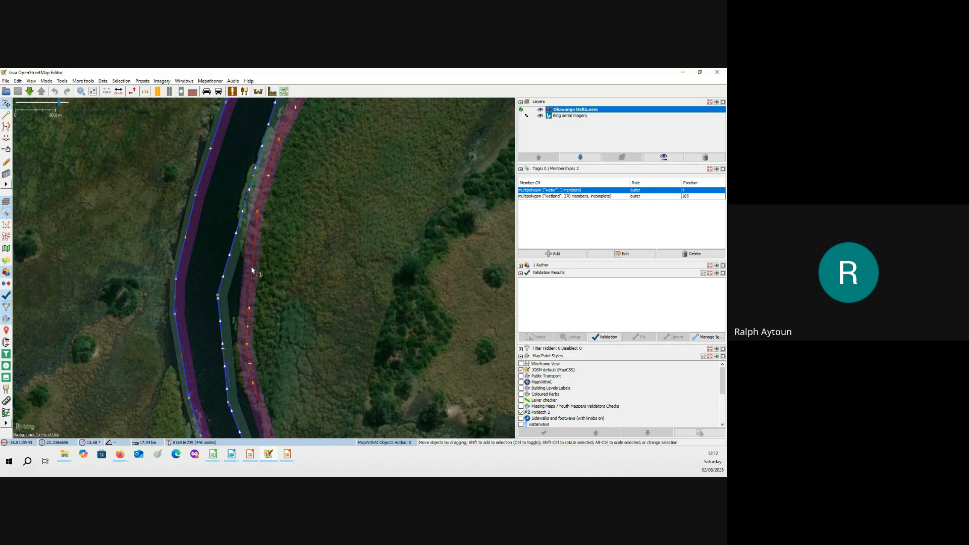
Select the river's western bank way, check its water and wetland multipolygon memberships, and inspect it along the channel.
left_click_drag(176, 292, 261, 269)
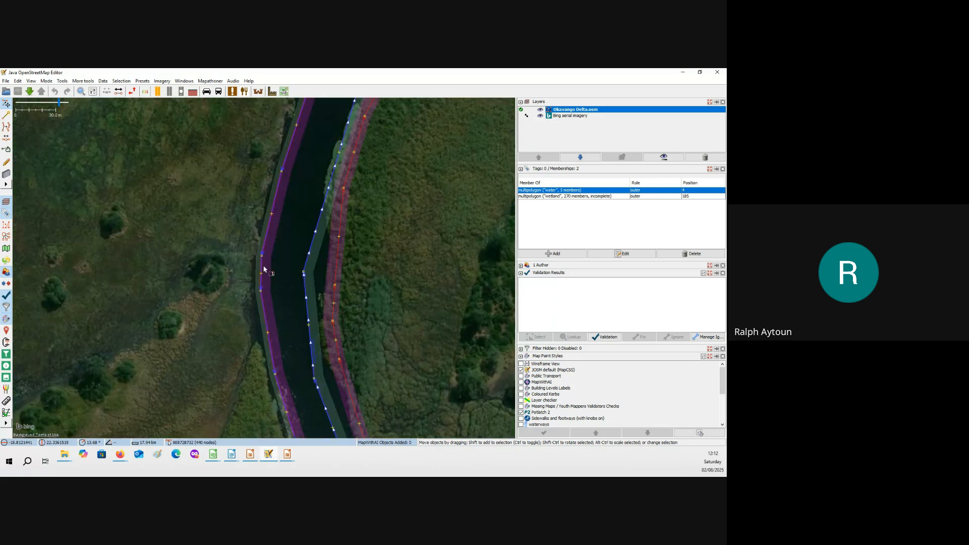
left_click(262, 269)
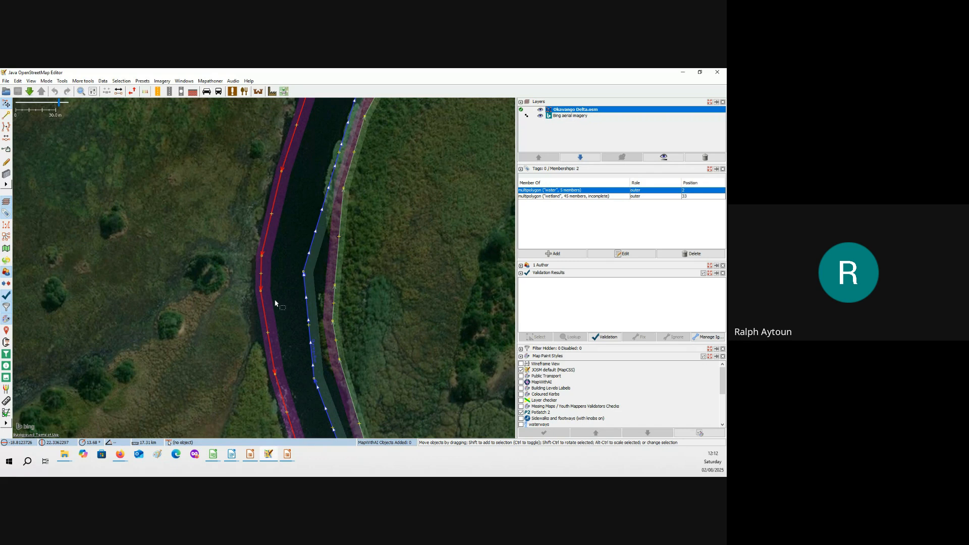
scroll(275, 303, "down", 2)
left_click_drag(126, 217, 259, 298)
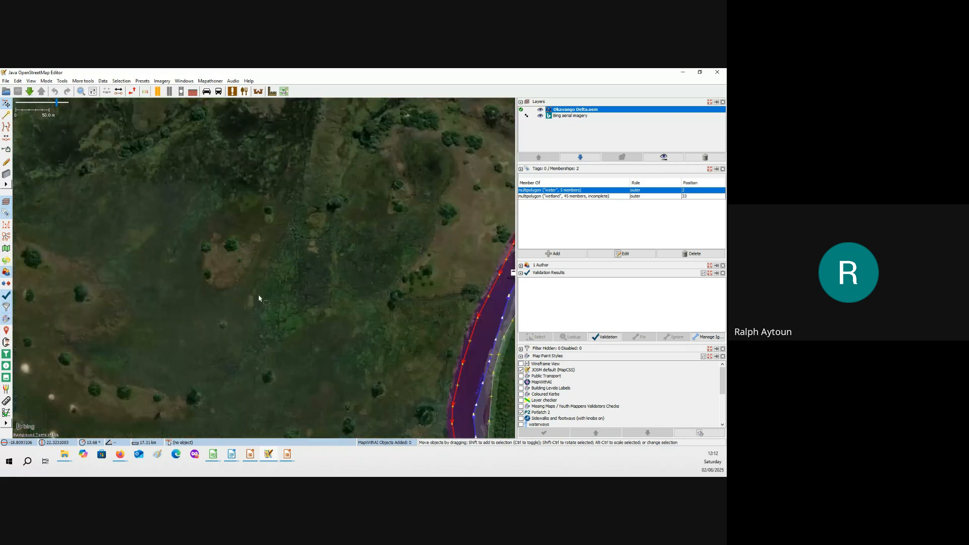
left_click_drag(331, 337, 195, 243)
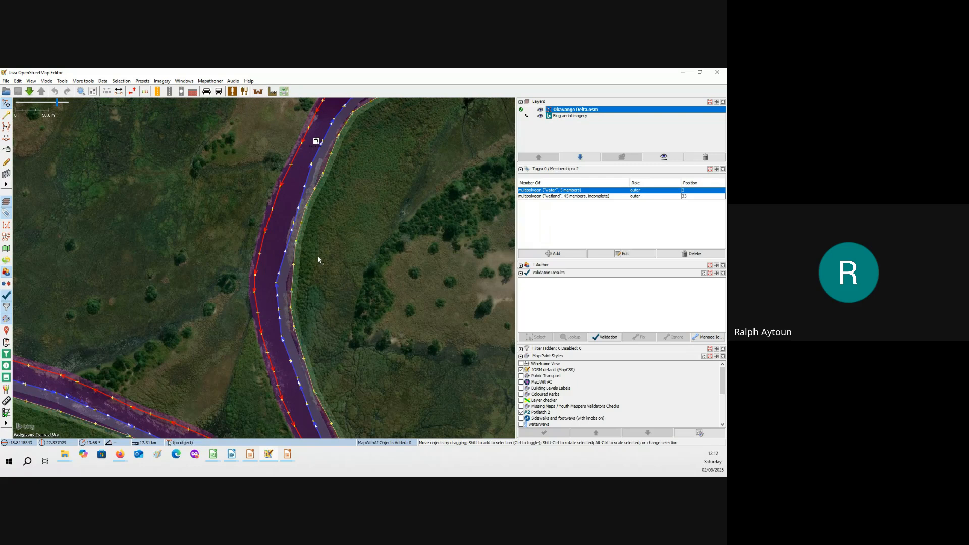
Check the memberships of the eastern riverbank way and examine its course along the wider meanders.
scroll(318, 260, "down", 5)
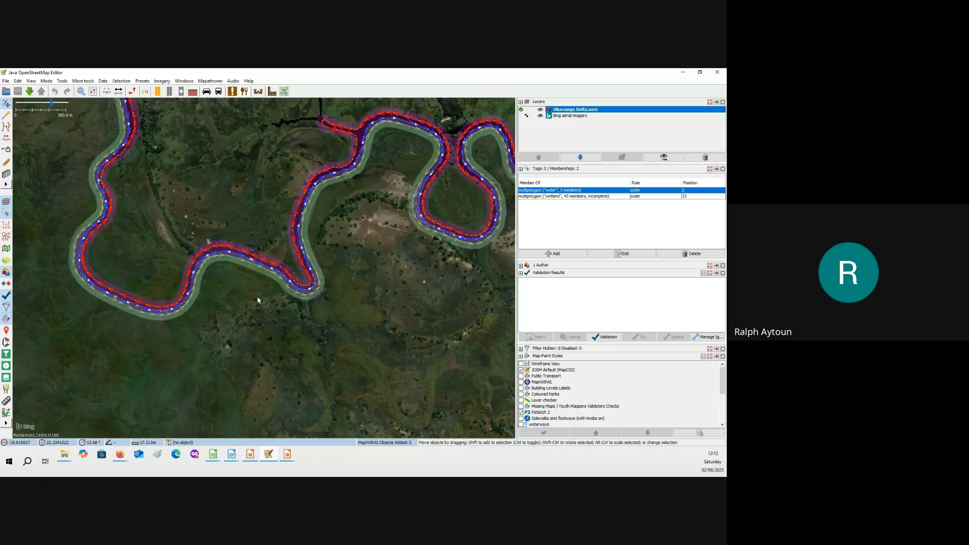
scroll(258, 301, "down", 1)
scroll(235, 248, "down", 1)
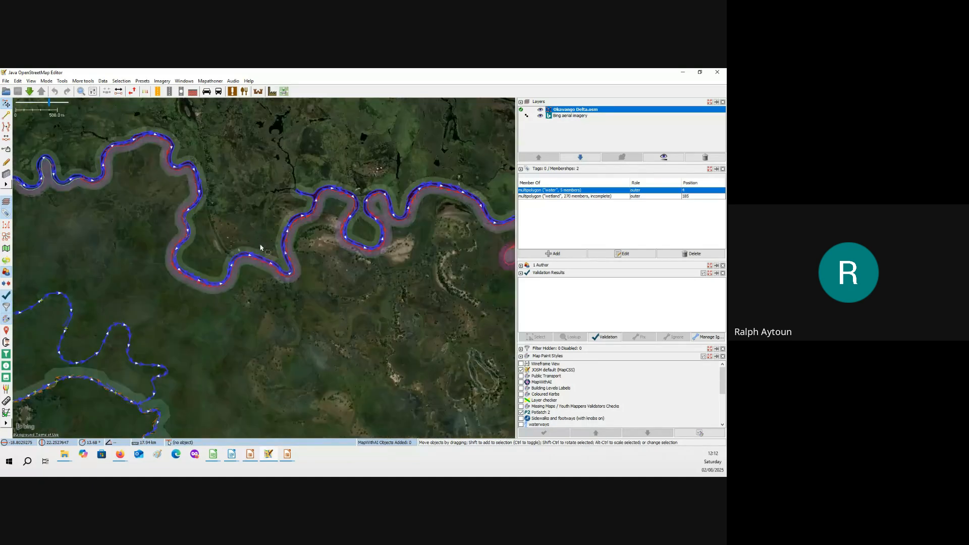
left_click_drag(236, 248, 270, 242)
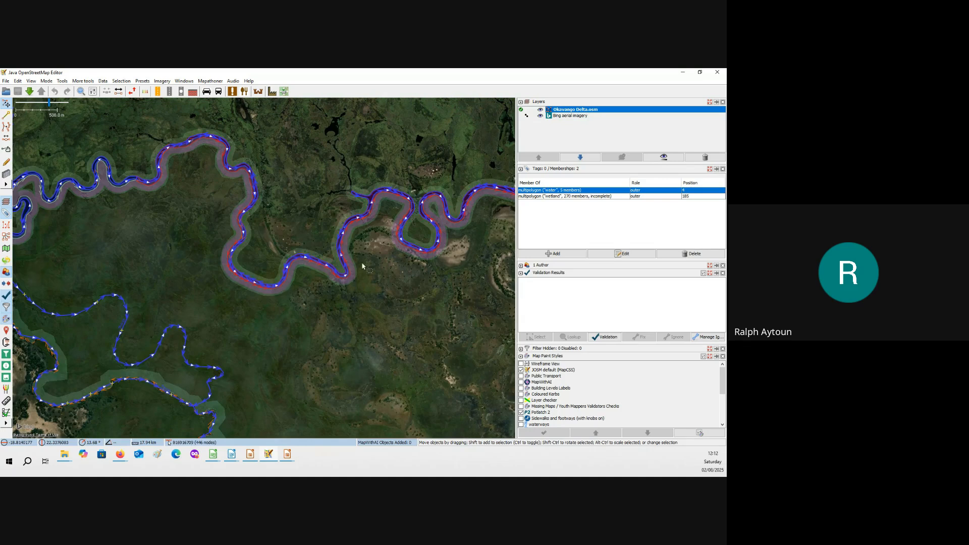
left_click_drag(363, 266, 282, 298)
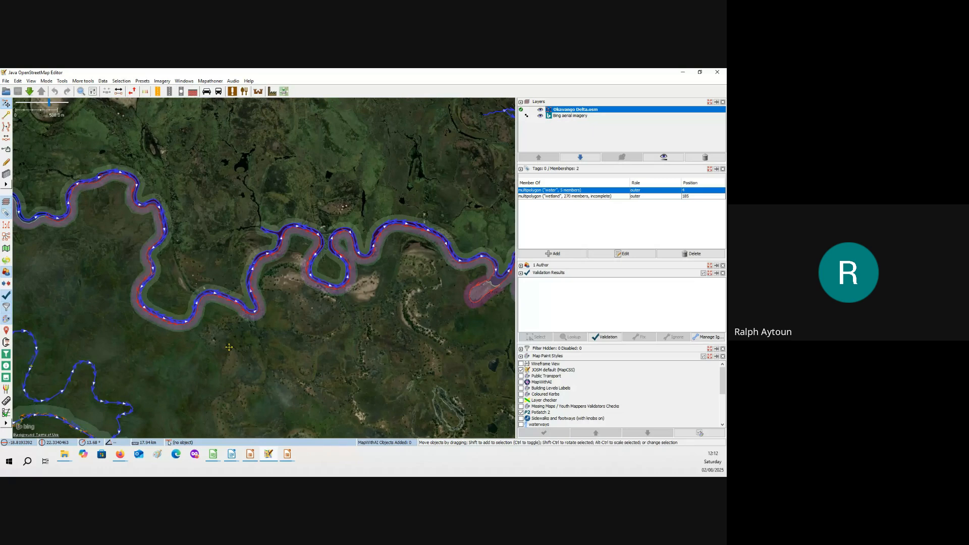
Select the outer way shared by the Okavango Delta boundary and the wetland multipolygon in the southwestern delta.
scroll(300, 249, "down", 6)
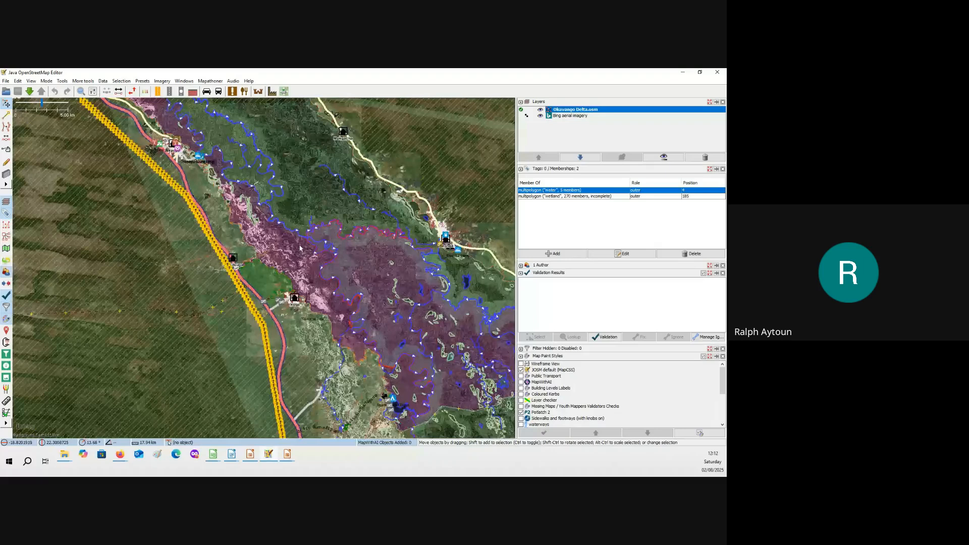
left_click_drag(300, 214, 224, 289)
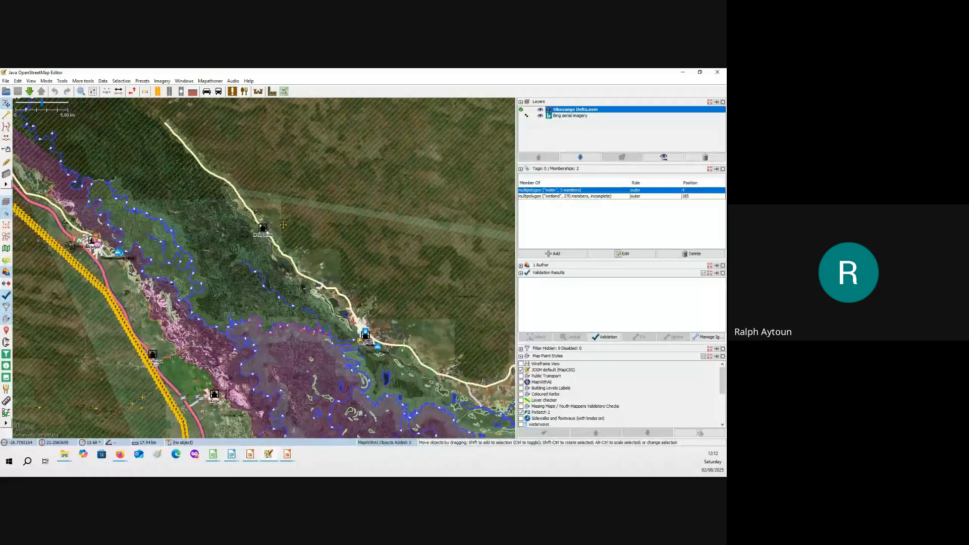
left_click_drag(393, 243, 367, 253)
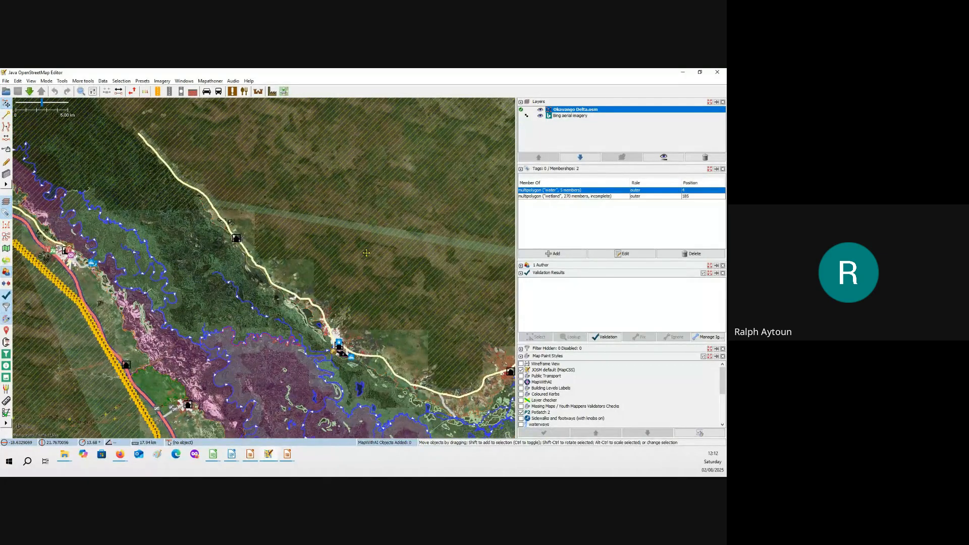
scroll(367, 253, "down", 3)
scroll(336, 269, "up", 5)
left_click(336, 268)
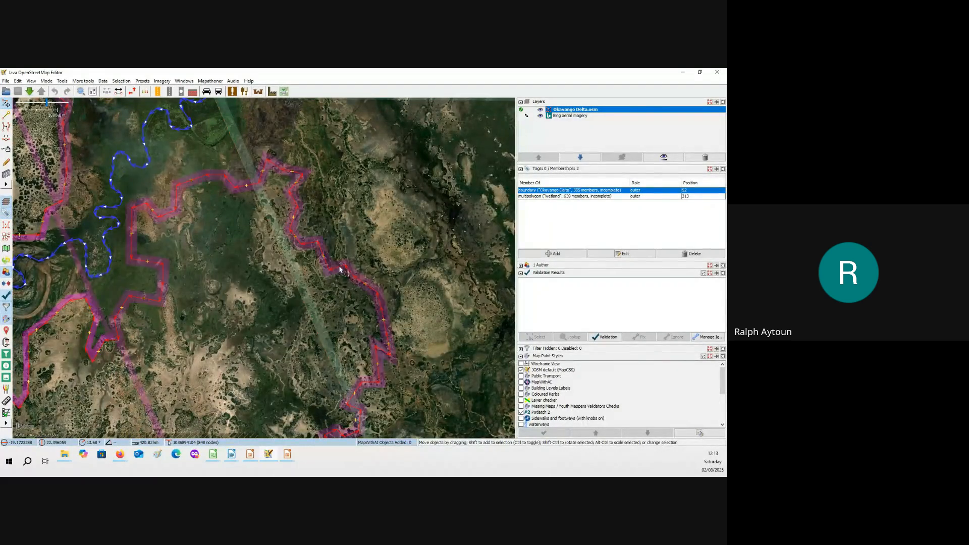
Trace the shared boundary and wetland way north to where a straight wetland edge meets it below the lagoon.
scroll(343, 290, "down", 2)
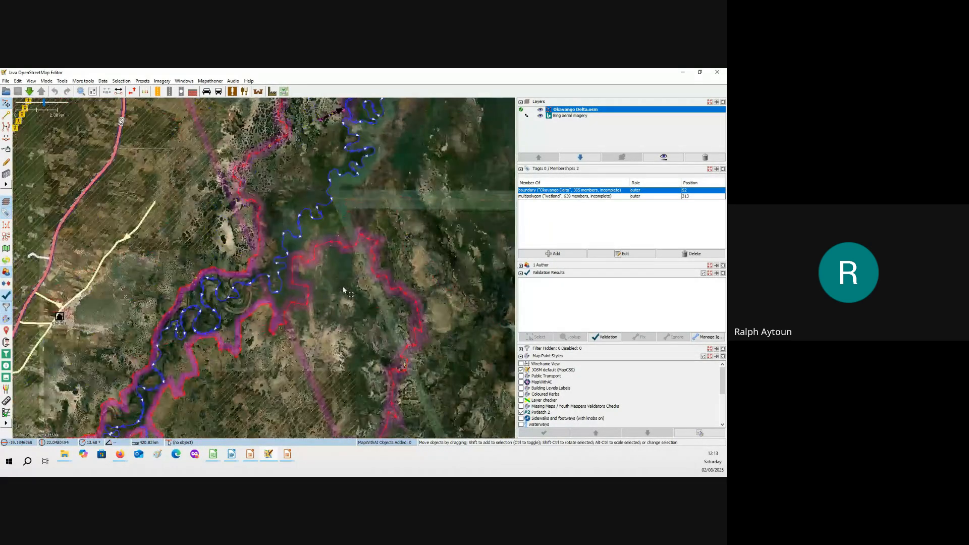
scroll(343, 291, "down", 3)
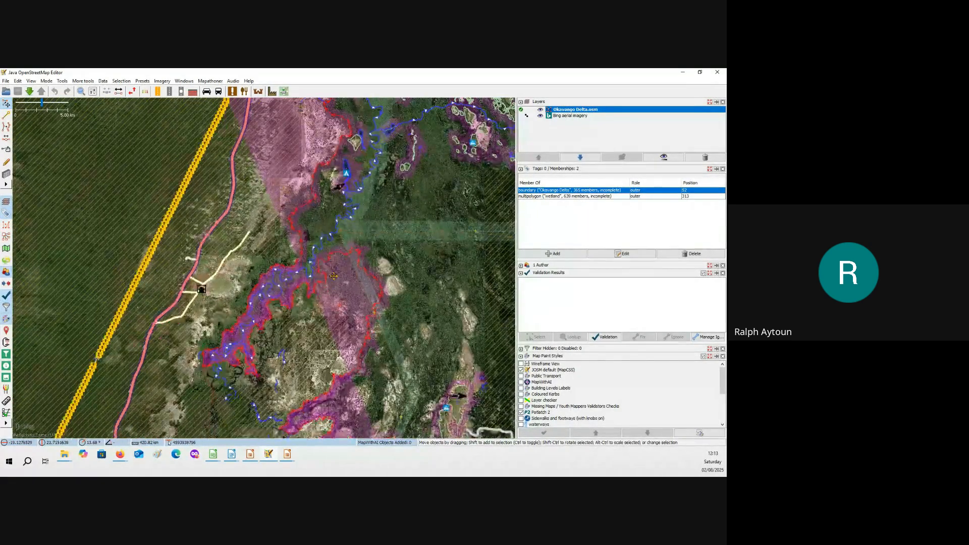
left_click_drag(330, 227, 271, 326)
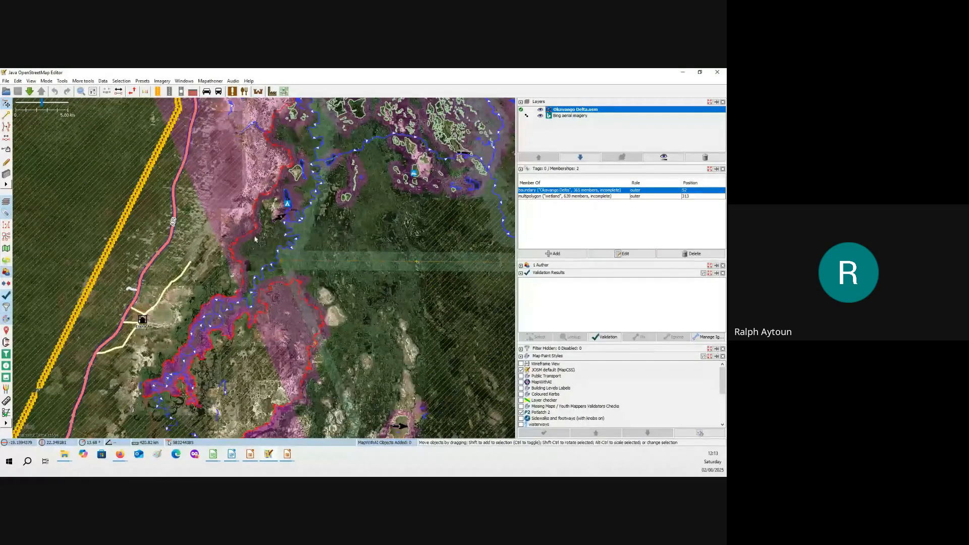
left_click_drag(284, 163, 263, 276)
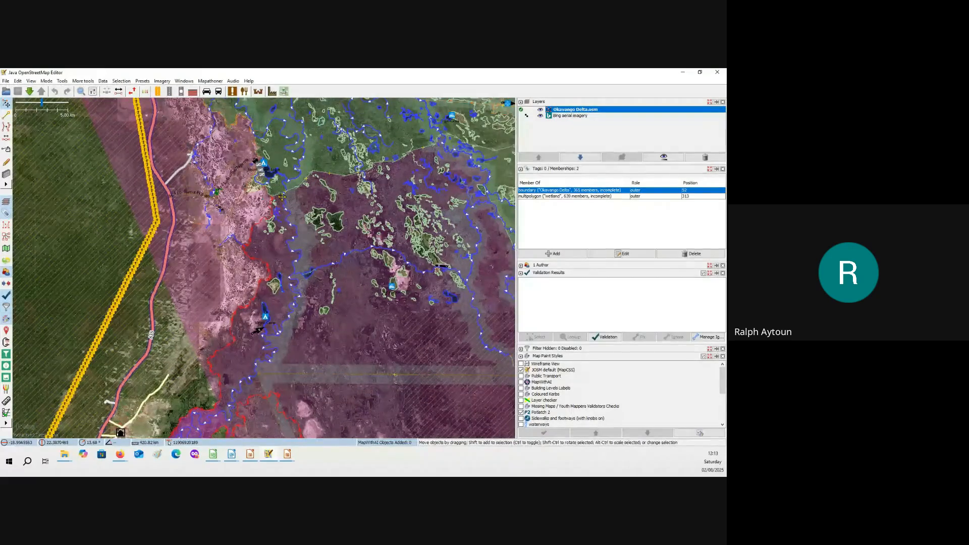
scroll(297, 245, "up", 5)
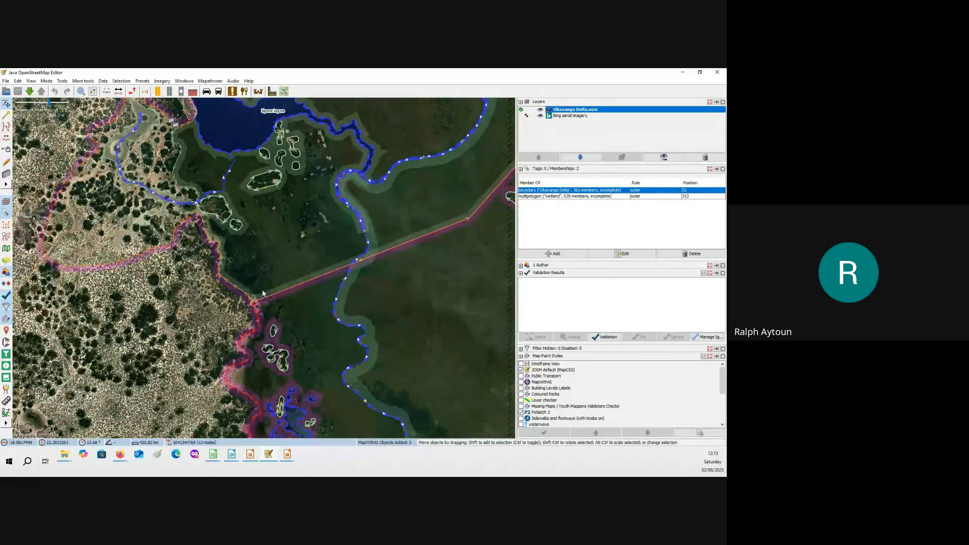
scroll(263, 319, "up", 4)
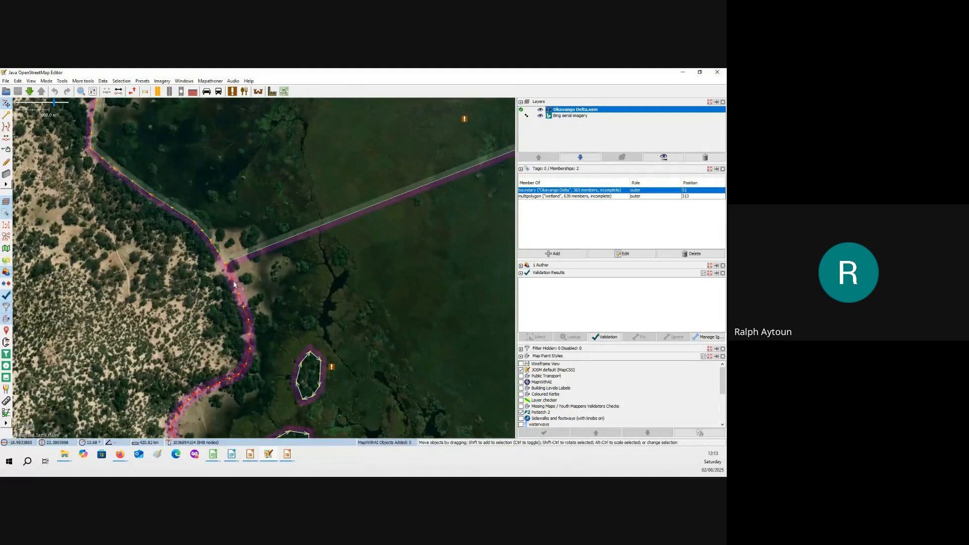
Compare the memberships of the boundary ways north and south of the junction, clearing the selection in between.
left_click(213, 244)
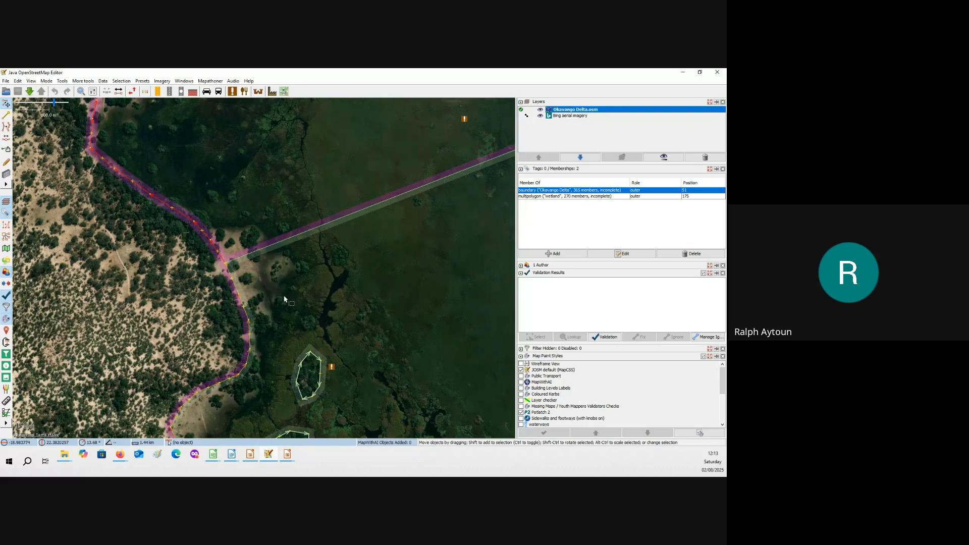
left_click(285, 299)
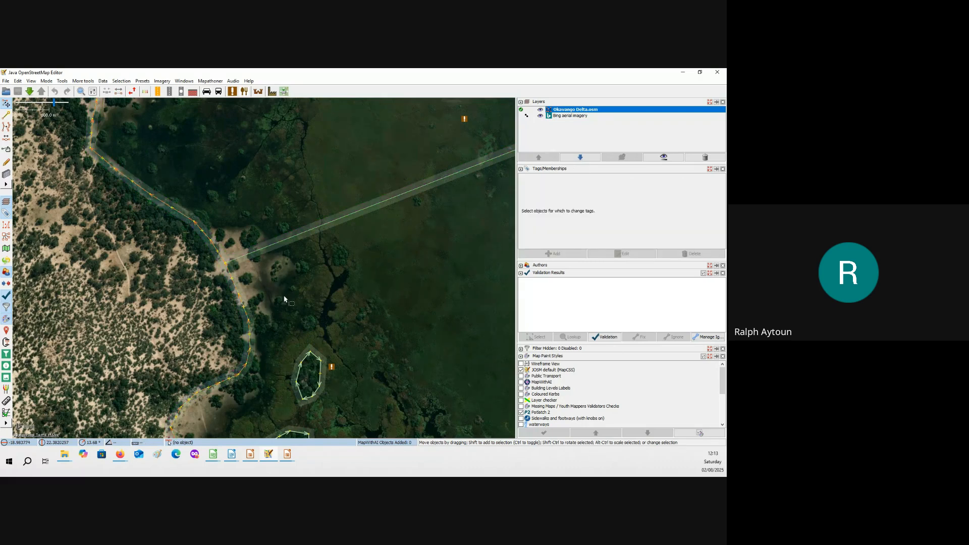
scroll(284, 299, "down", 4)
left_click(276, 300)
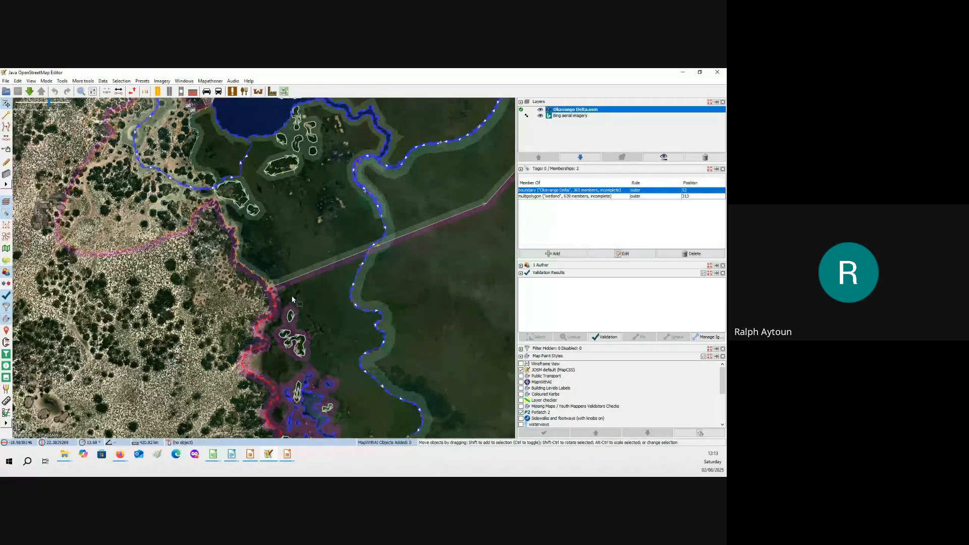
Examine the straight dividing edge between the two wetland multipolygons, where it crosses the river, and the islands south of it.
scroll(292, 299, "up", 5)
left_click_drag(180, 258, 136, 283)
scroll(167, 271, "down", 4)
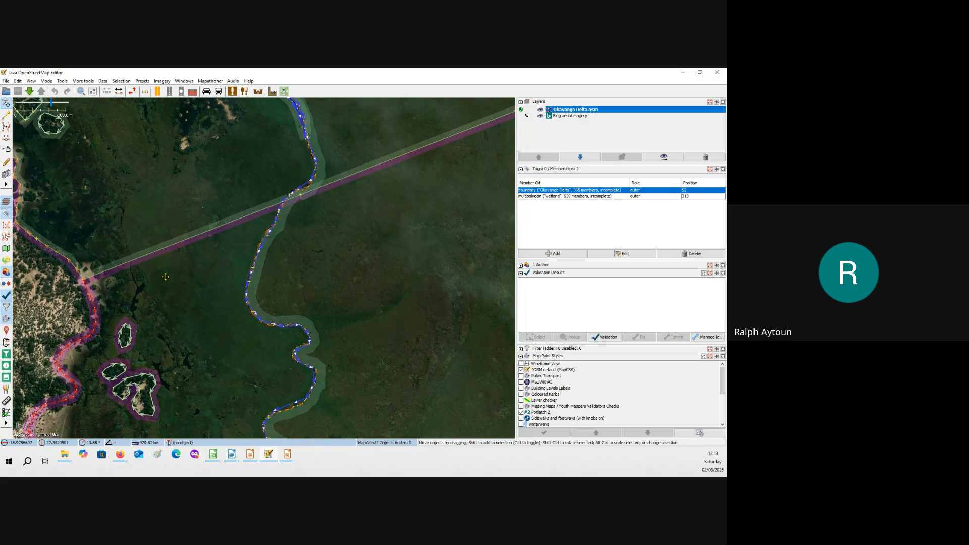
left_click_drag(166, 277, 292, 245)
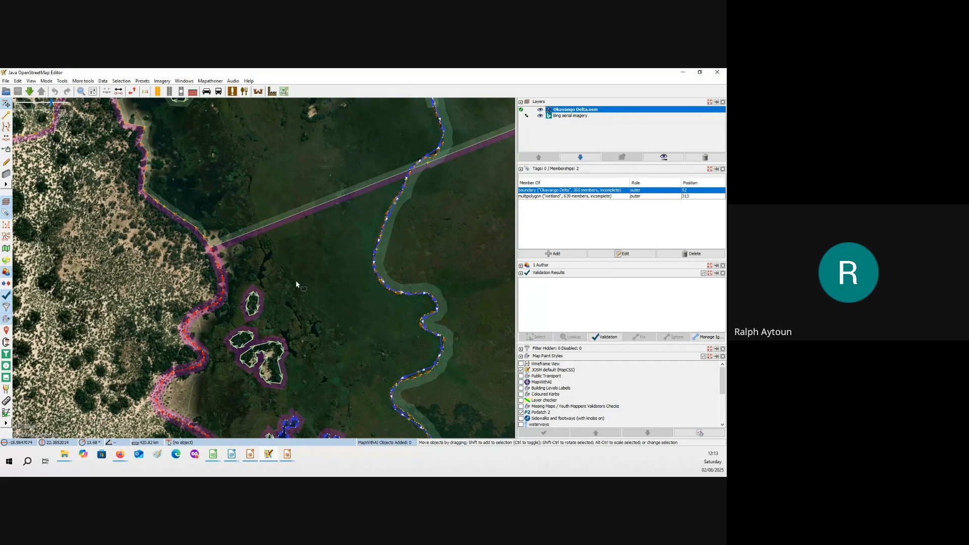
left_click_drag(296, 284, 237, 284)
left_click_drag(307, 278, 236, 294)
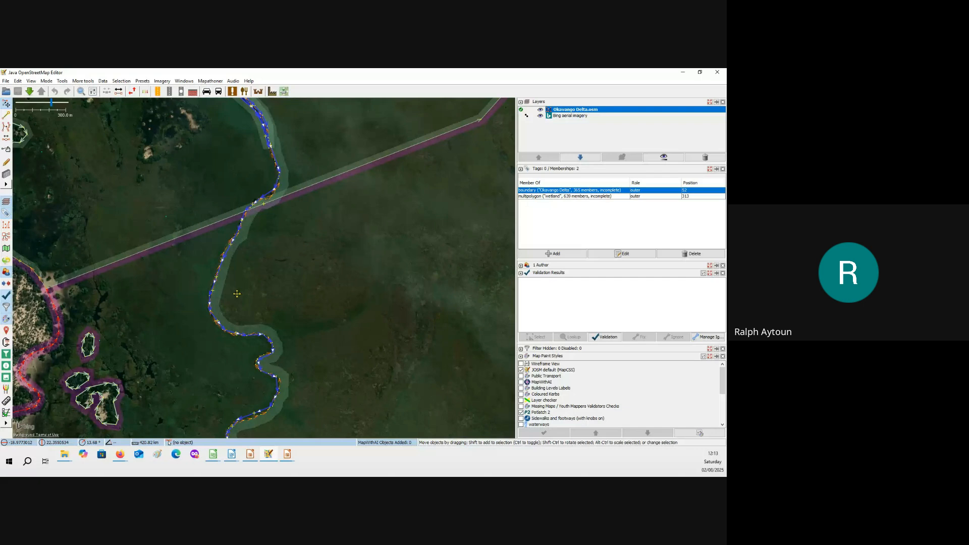
scroll(237, 294, "down", 3)
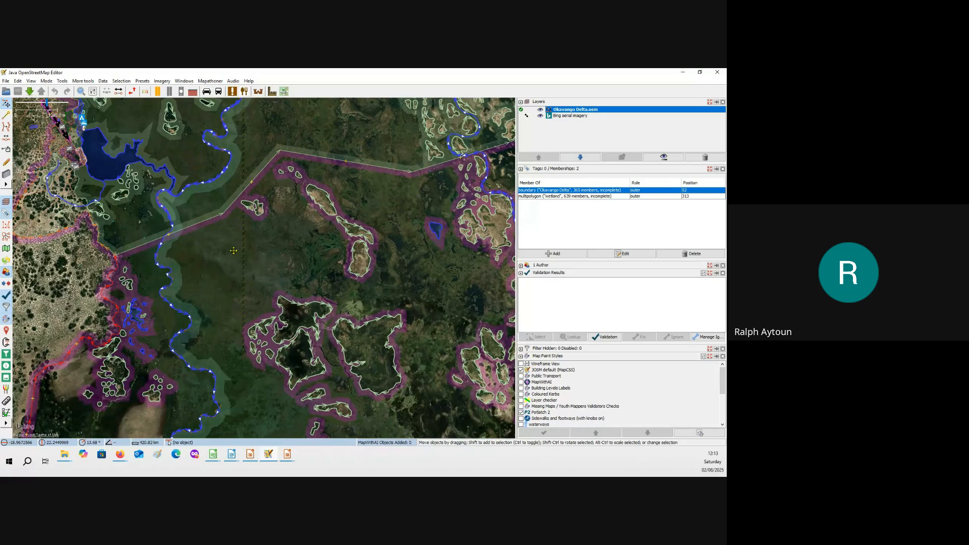
left_click_drag(234, 251, 235, 228)
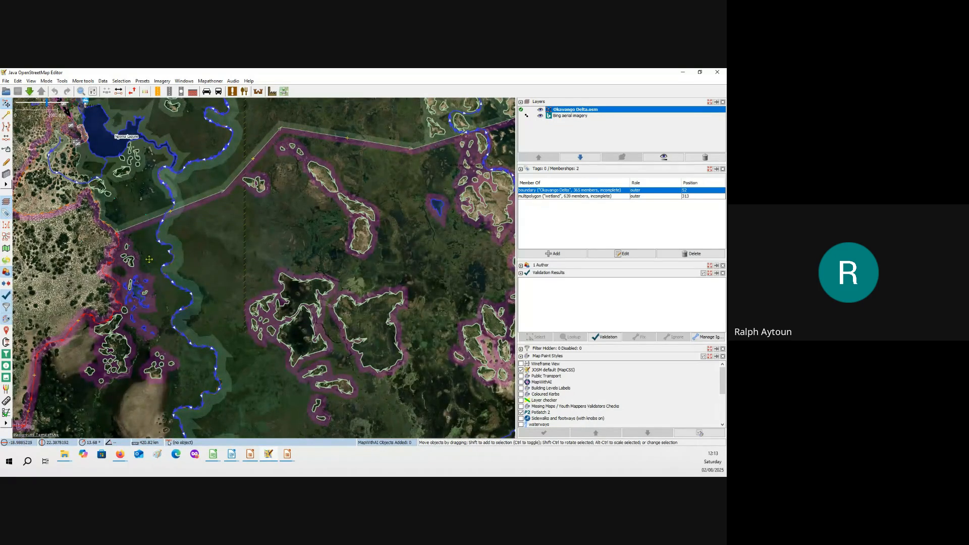
scroll(149, 259, "up", 3)
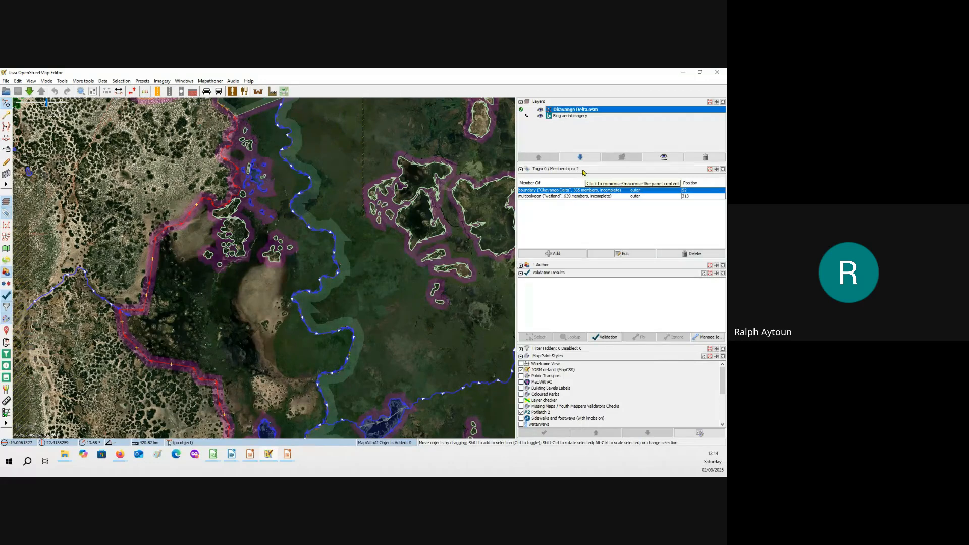
Remove the Okavango Delta.osm layer and open the recent file Tana River.osm.
left_click(697, 159)
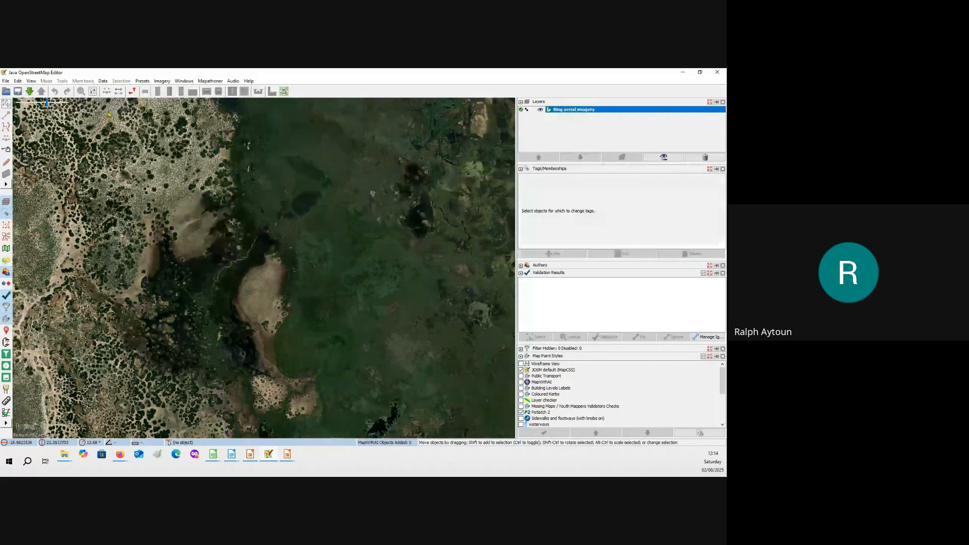
left_click(5, 82)
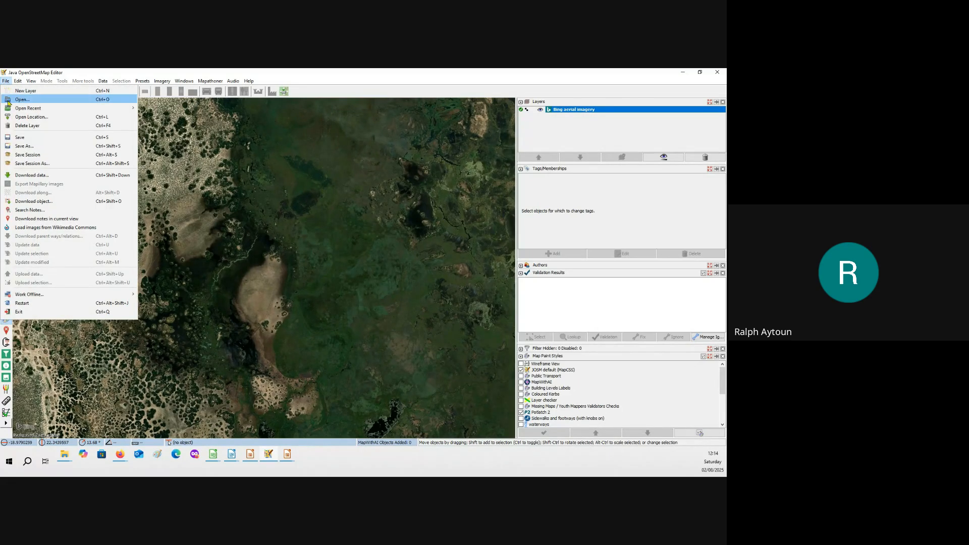
mouse_move(27, 108)
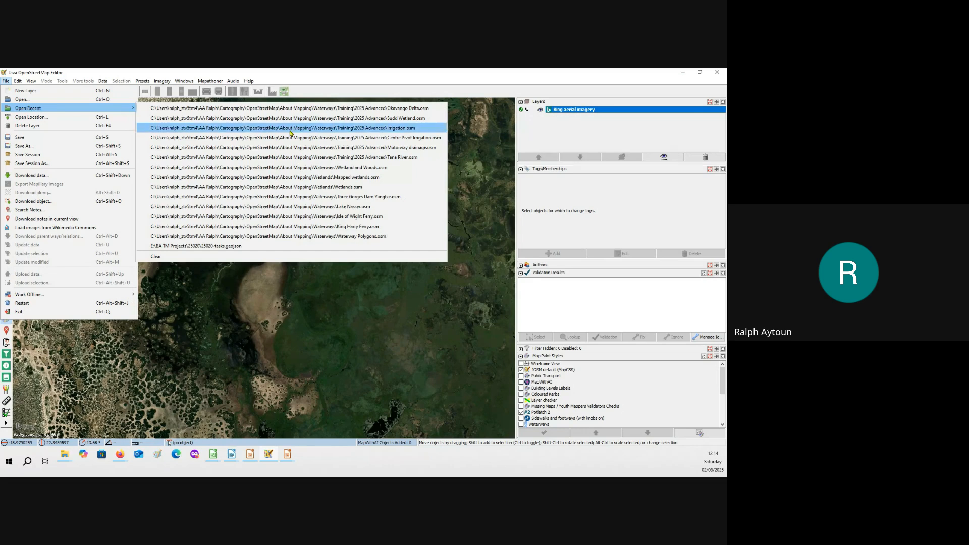
left_click(310, 148)
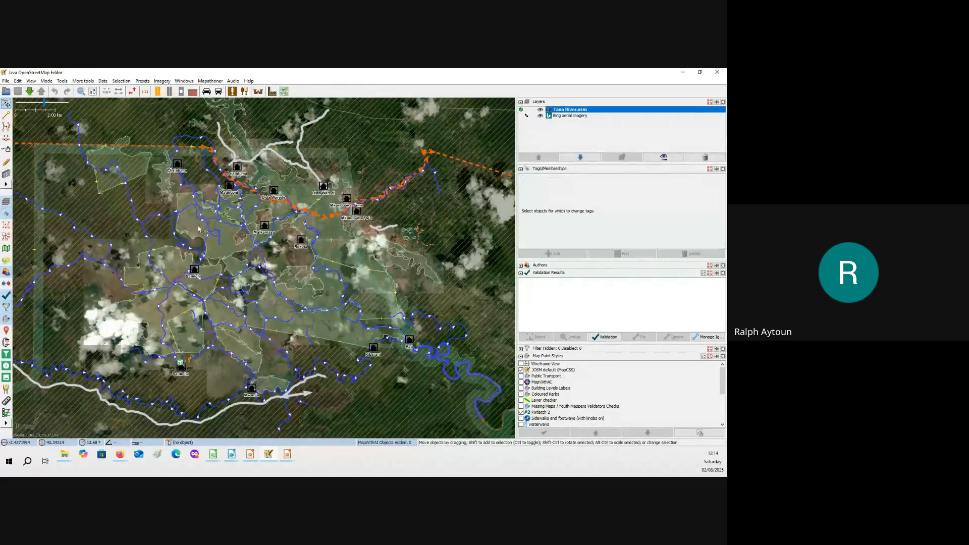
Select the irregular marsh area west of the river in the northwestern Tana data, check its tags and inspect it close up.
left_click(193, 210)
scroll(193, 211, "up", 6)
left_click(158, 162)
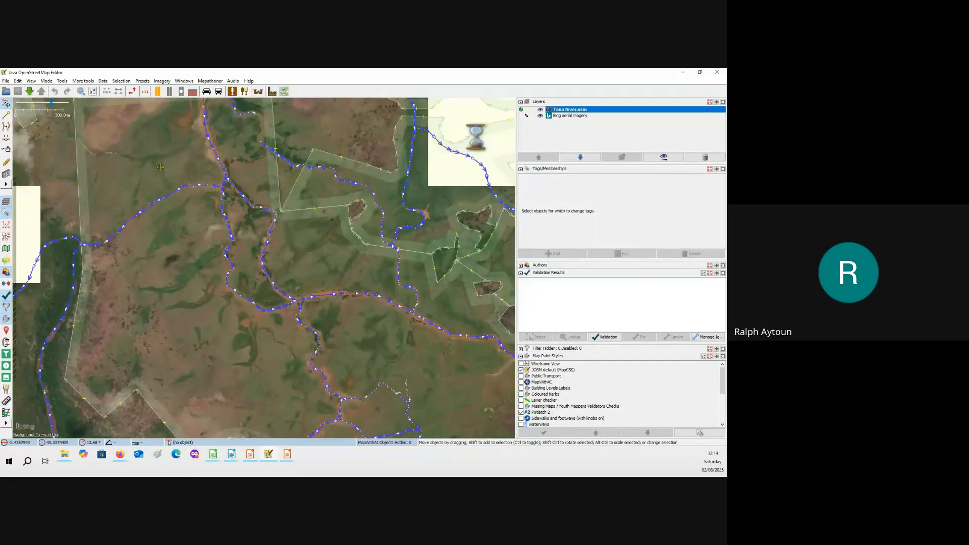
left_click_drag(158, 162, 314, 323)
left_click_drag(229, 234, 321, 307)
scroll(320, 307, "down", 2)
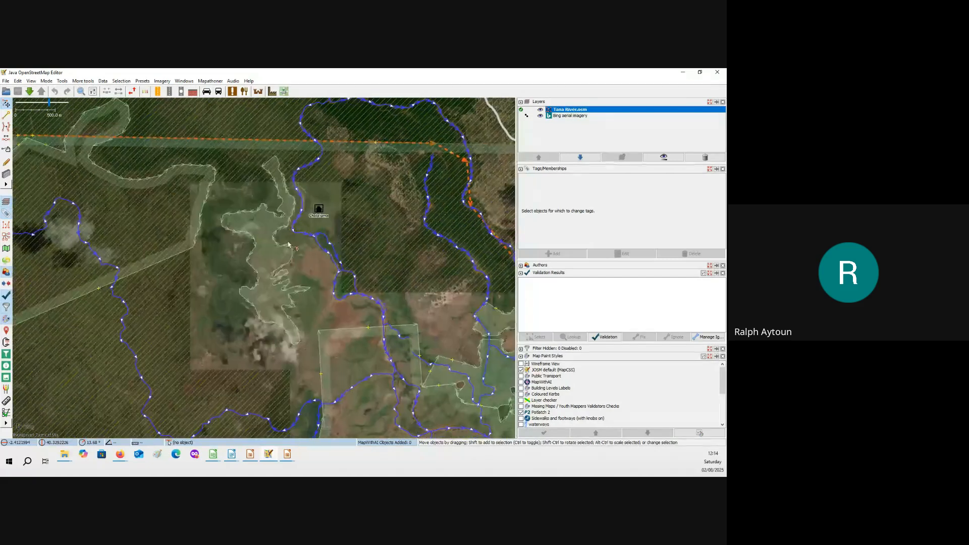
left_click(278, 234)
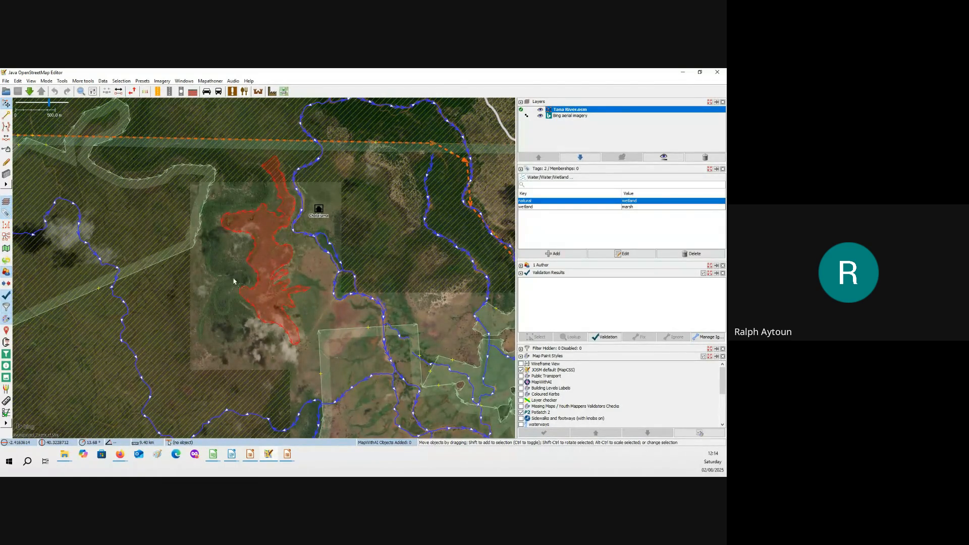
scroll(234, 282, "up", 4)
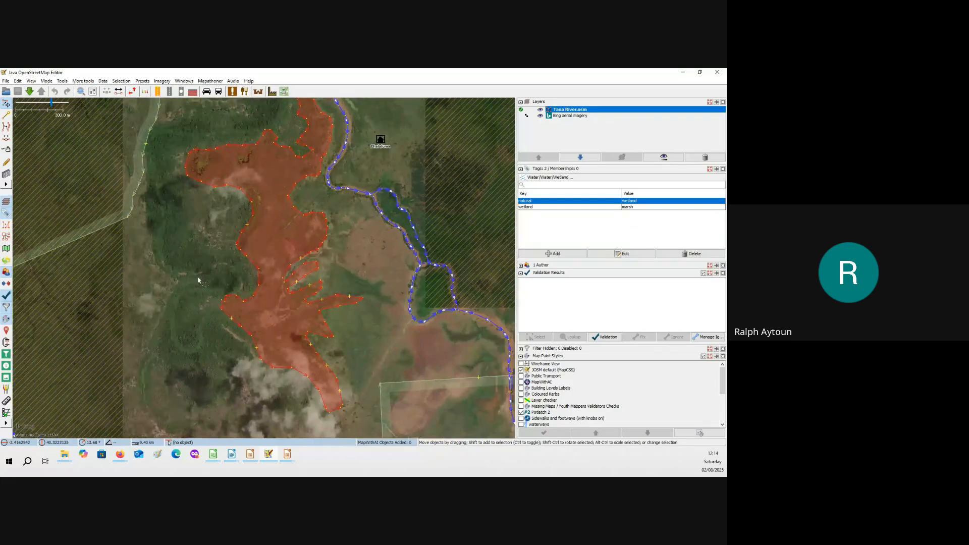
Examine the outline of the selected marsh west of the river, from its northern lobes down to its southern tip.
left_click_drag(234, 148, 205, 271)
scroll(207, 271, "up", 2)
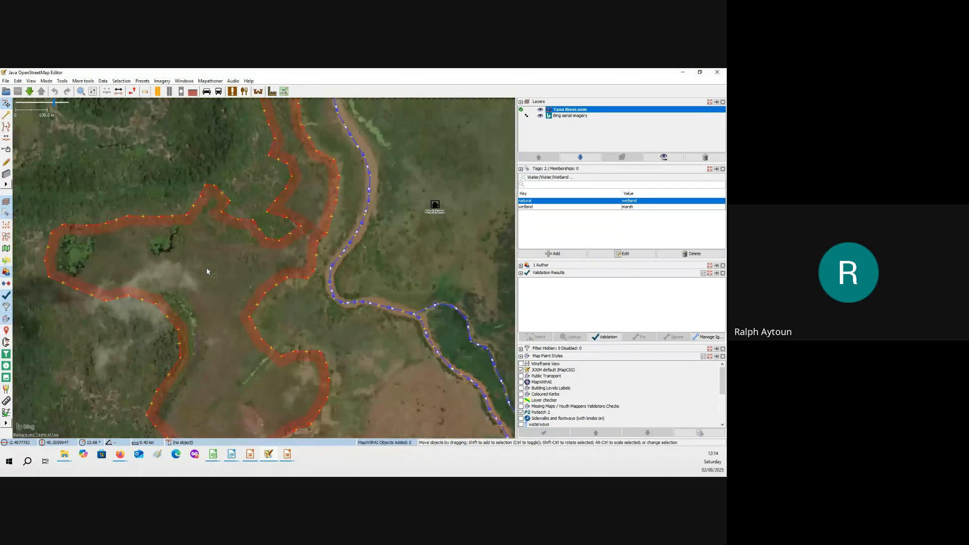
left_click_drag(207, 272, 222, 240)
left_click_drag(240, 344, 234, 265)
scroll(234, 265, "down", 3)
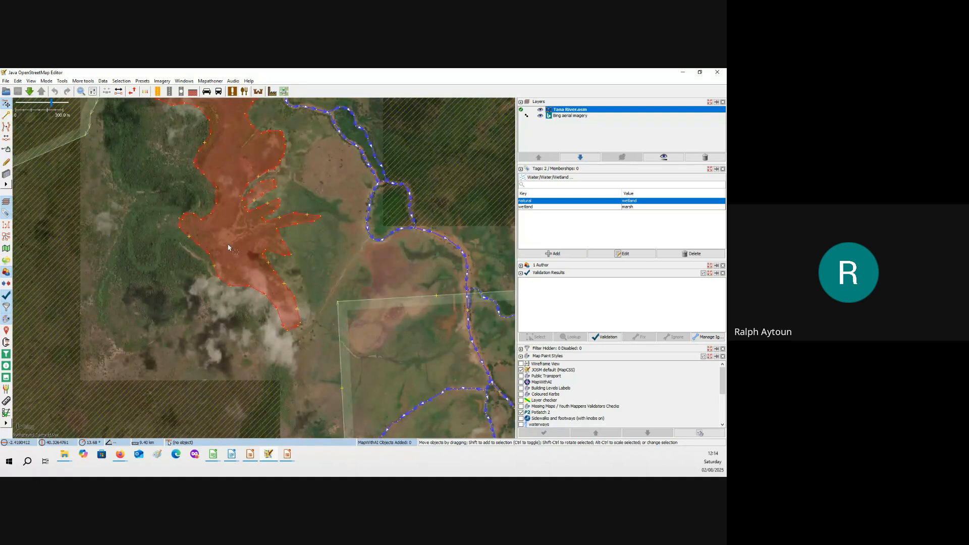
left_click_drag(234, 273, 232, 313)
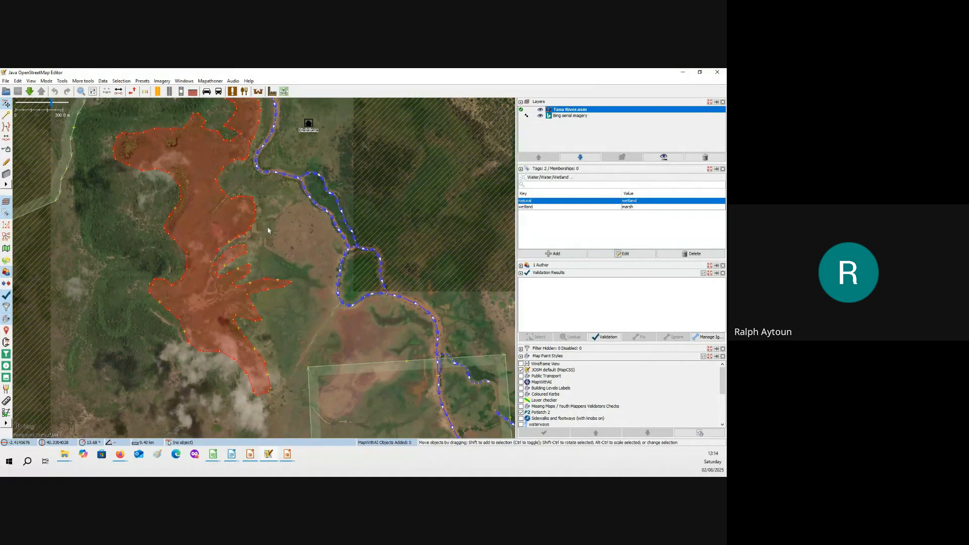
left_click_drag(283, 262, 279, 264)
Examine the dry scrub patches along the boundary between the wetlands southeast of the marsh, just north of the river.
left_click_drag(368, 419, 230, 189)
left_click_drag(423, 311, 197, 155)
left_click_drag(327, 262, 327, 322)
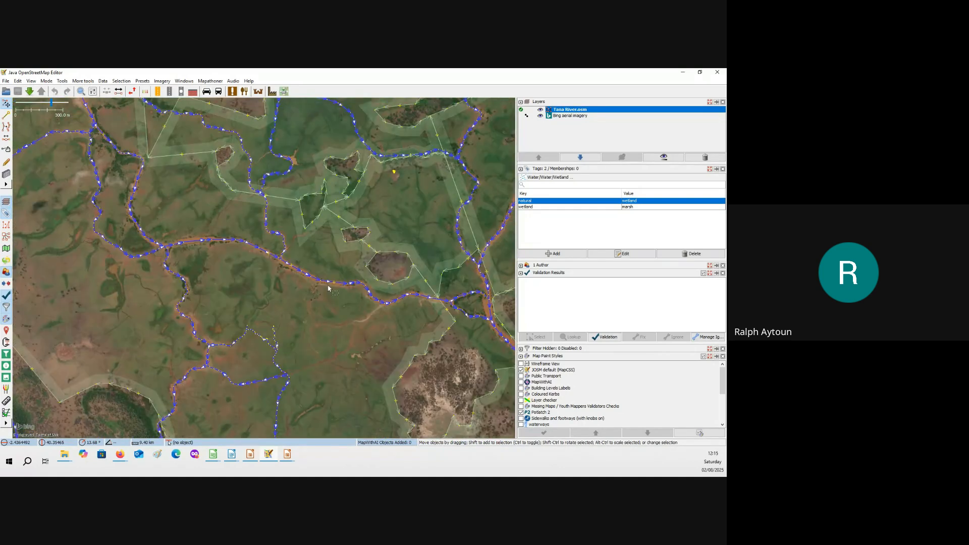
left_click_drag(336, 250, 330, 281)
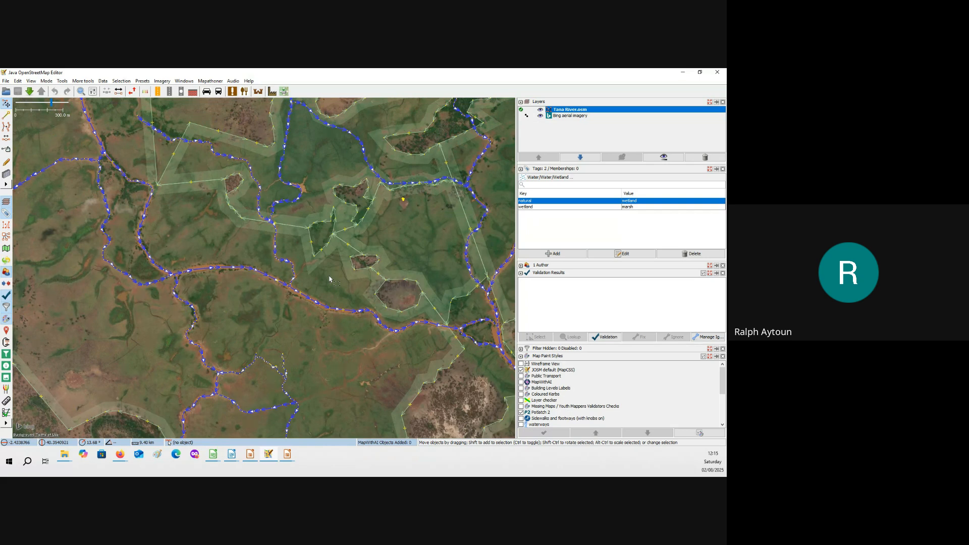
scroll(330, 279, "up", 4)
left_click_drag(296, 279, 278, 267)
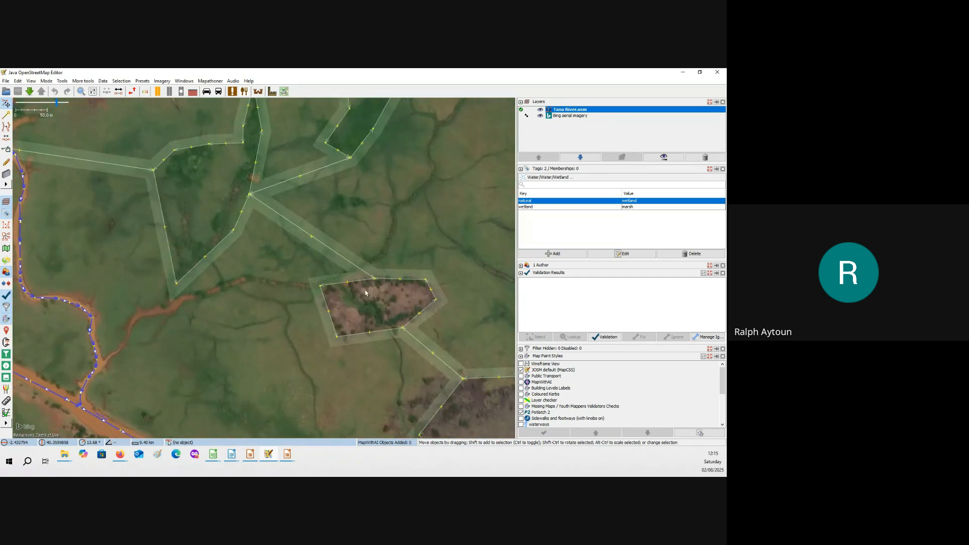
left_click_drag(366, 291, 351, 241)
left_click_drag(493, 390, 353, 290)
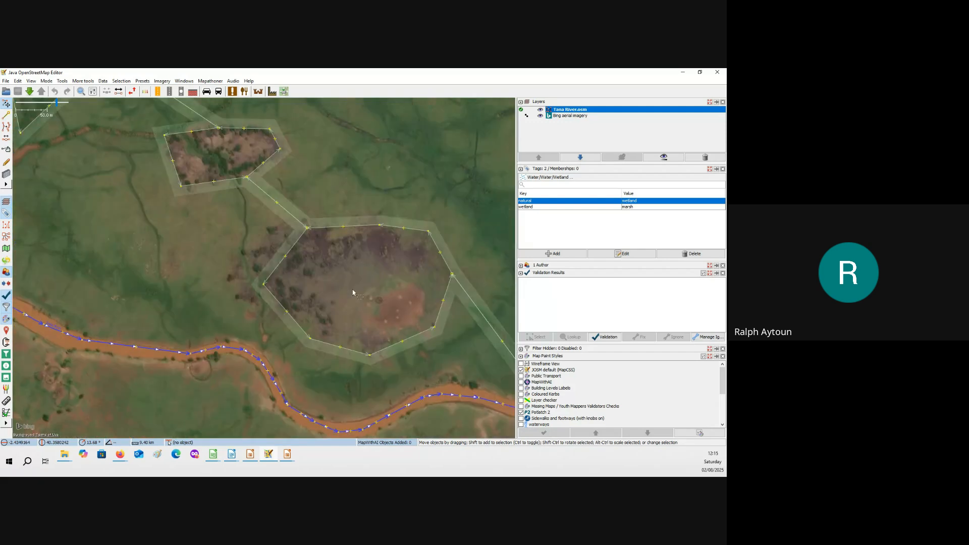
scroll(356, 303, "down", 2)
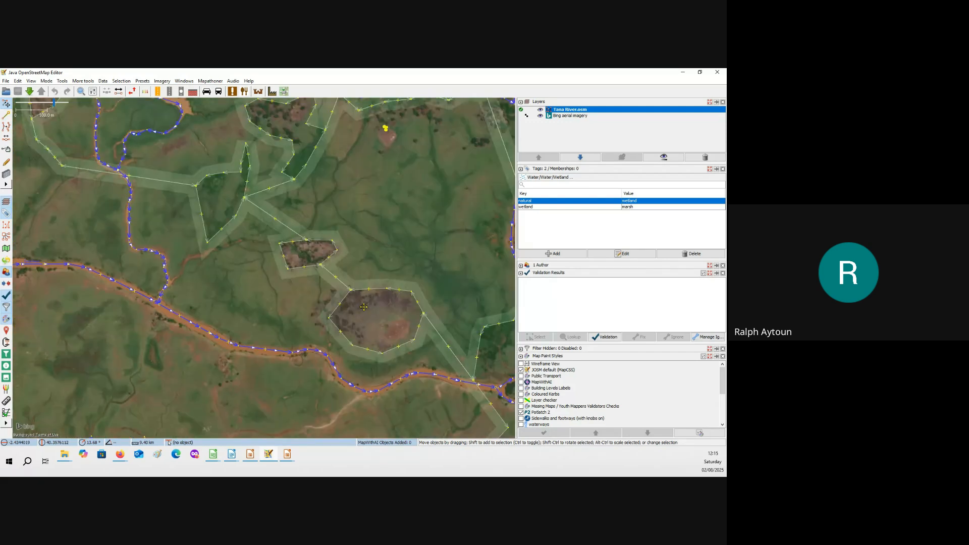
left_click_drag(359, 305, 370, 315)
Select the wetlands northeast and southwest of the dry patches in turn and compare how their edges share those patches.
left_click(308, 245)
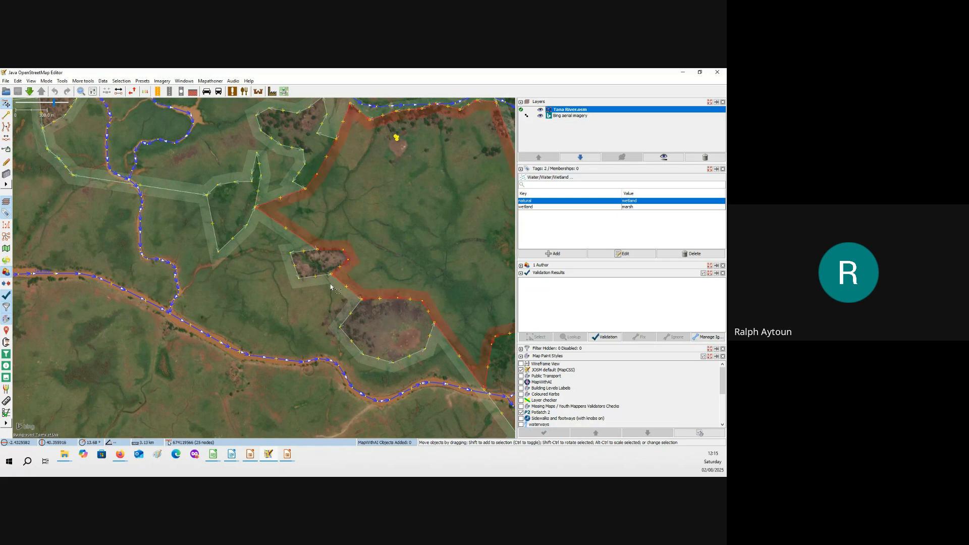
left_click_drag(347, 304, 284, 372)
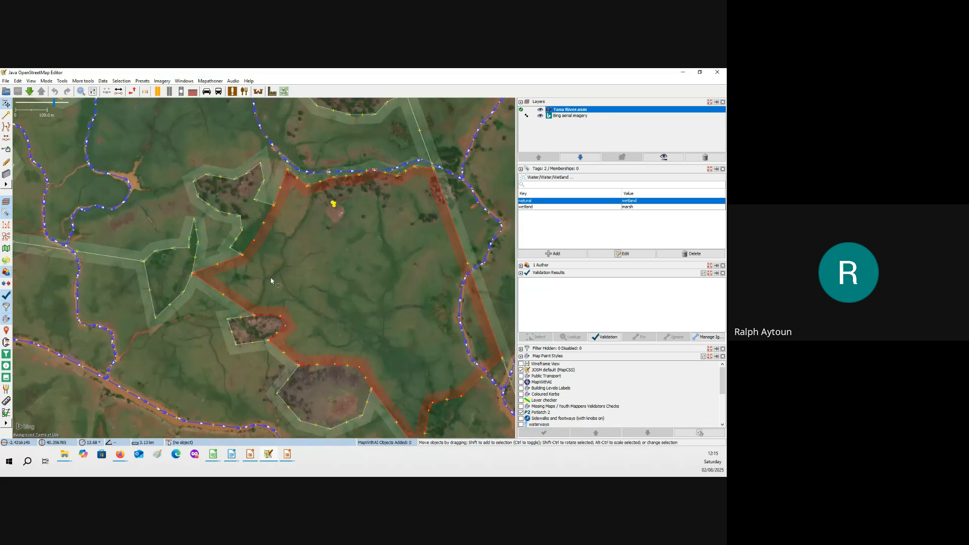
left_click_drag(270, 281, 304, 245)
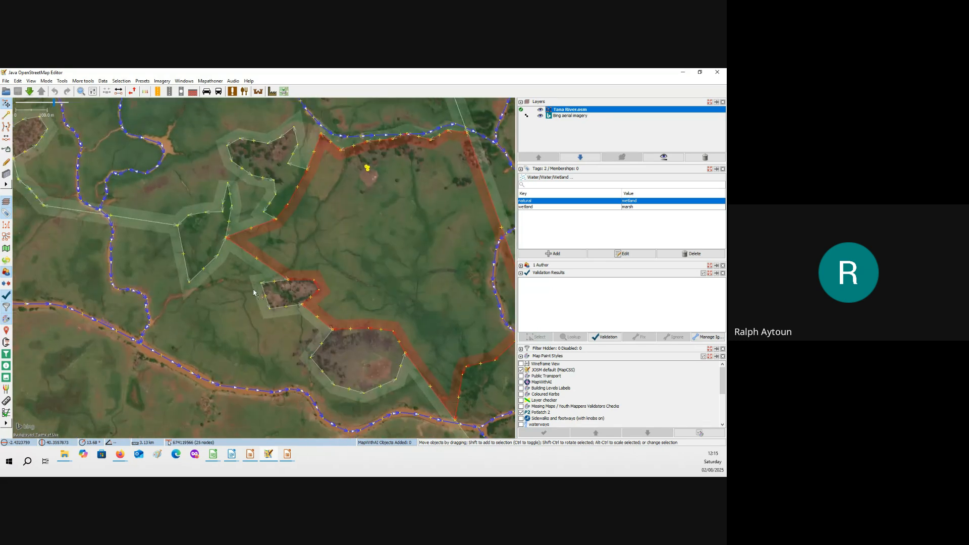
left_click(279, 307)
scroll(279, 307, "up", 2)
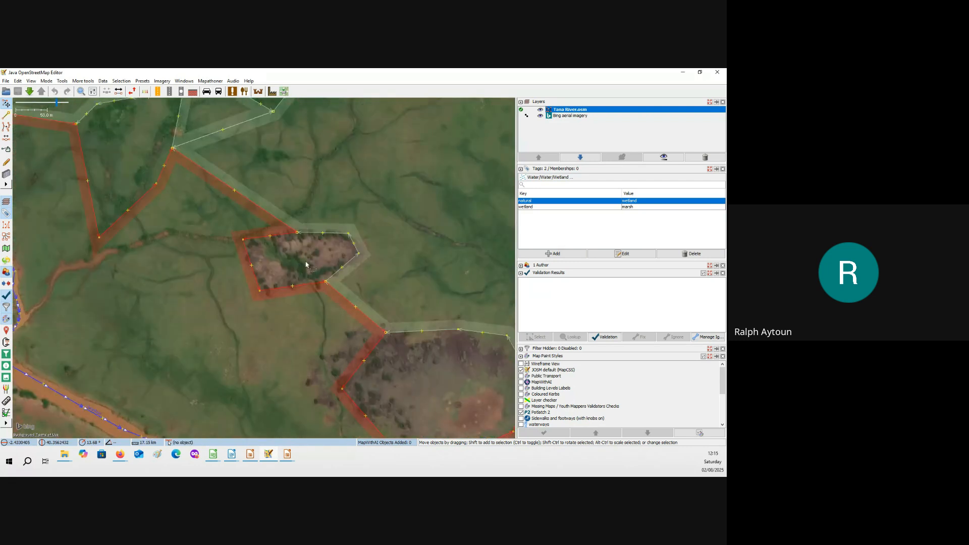
scroll(291, 285, "down", 2)
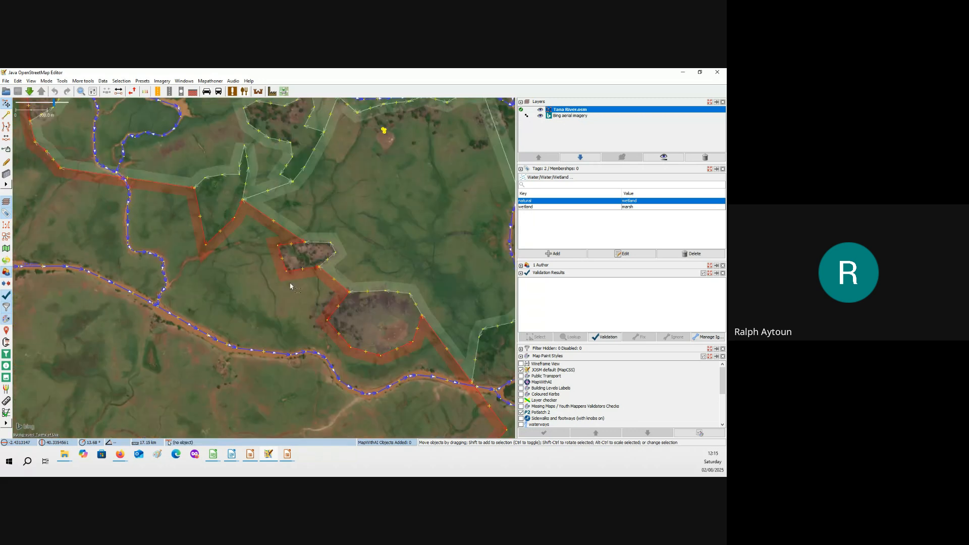
Examine the full extent of the selected southwestern wetland, including its southern edge and the streams running through it.
scroll(290, 285, "down", 2)
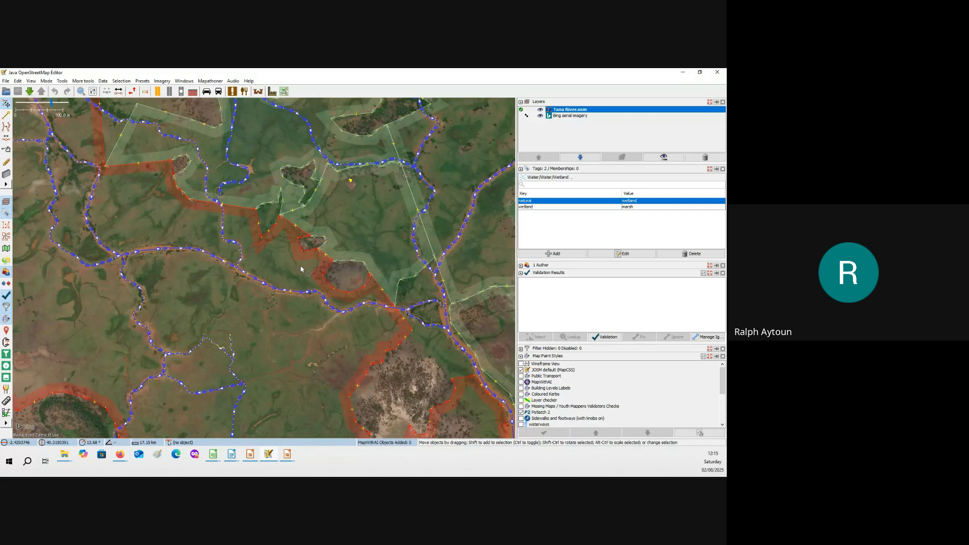
left_click_drag(259, 335, 313, 266)
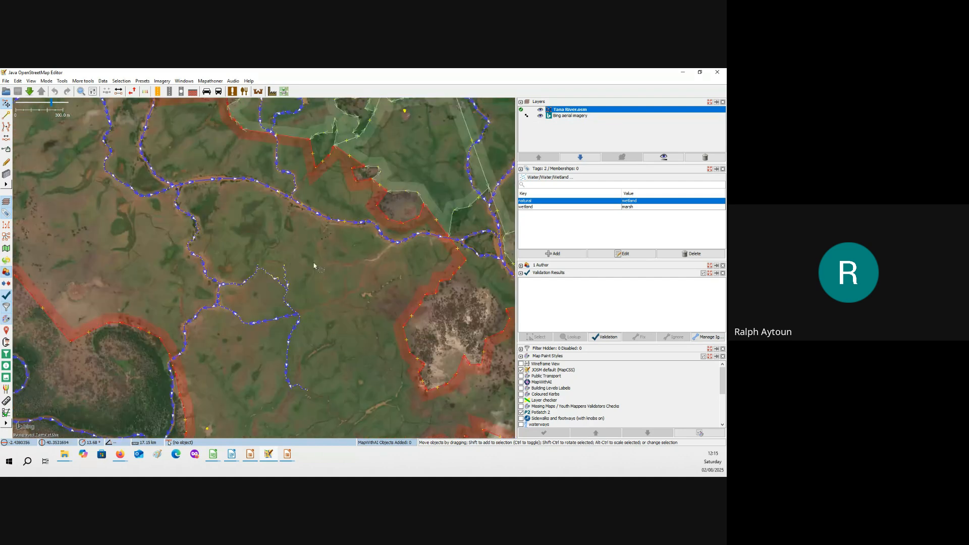
scroll(313, 266, "down", 2)
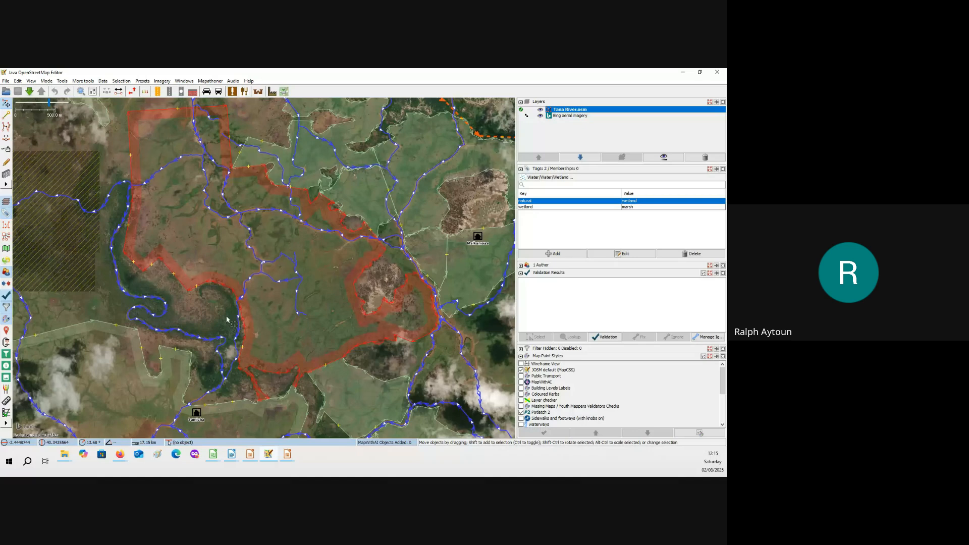
left_click_drag(343, 326, 279, 310)
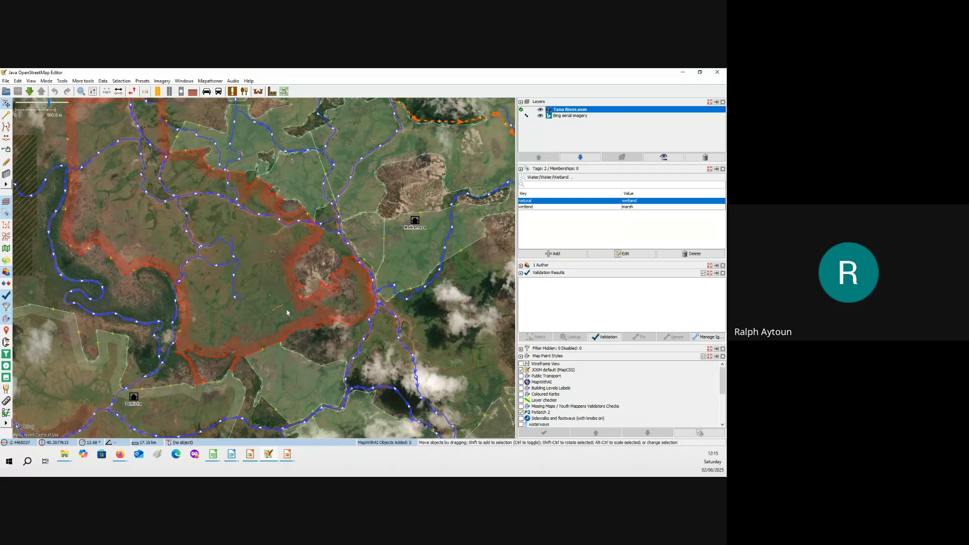
left_click_drag(276, 308, 245, 255)
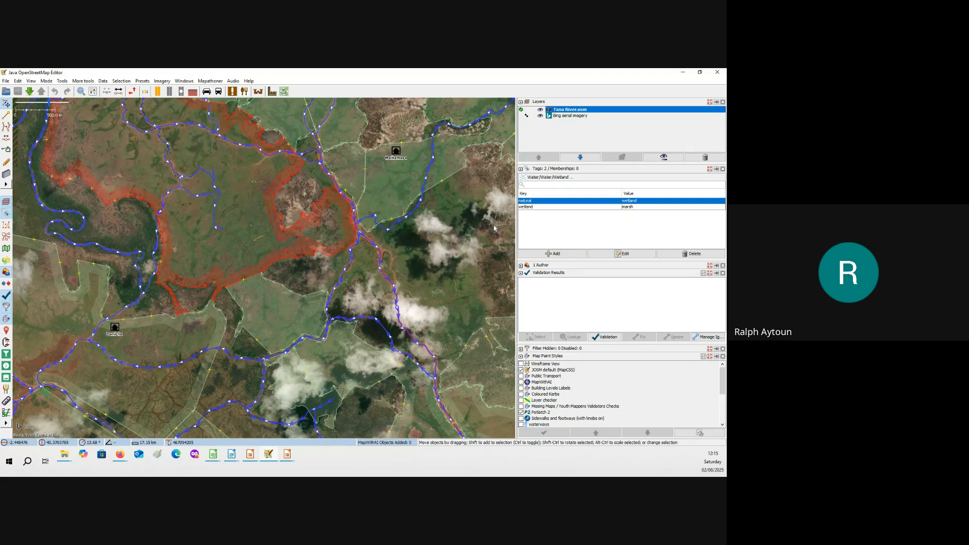
Select the small marsh south of the large wetland and survey the rivers, settlements and wetlands to its east.
left_click(261, 350)
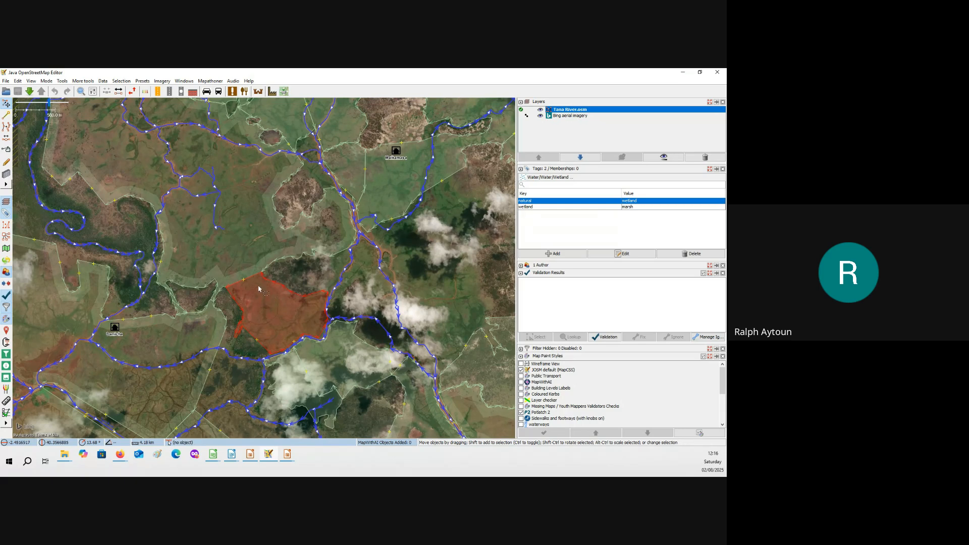
left_click_drag(263, 295, 70, 367)
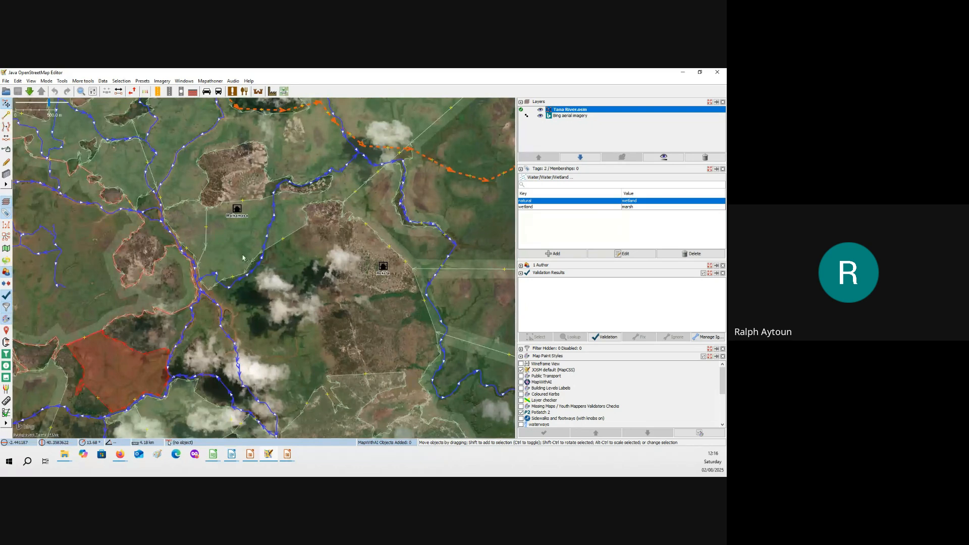
scroll(335, 292, "down", 2)
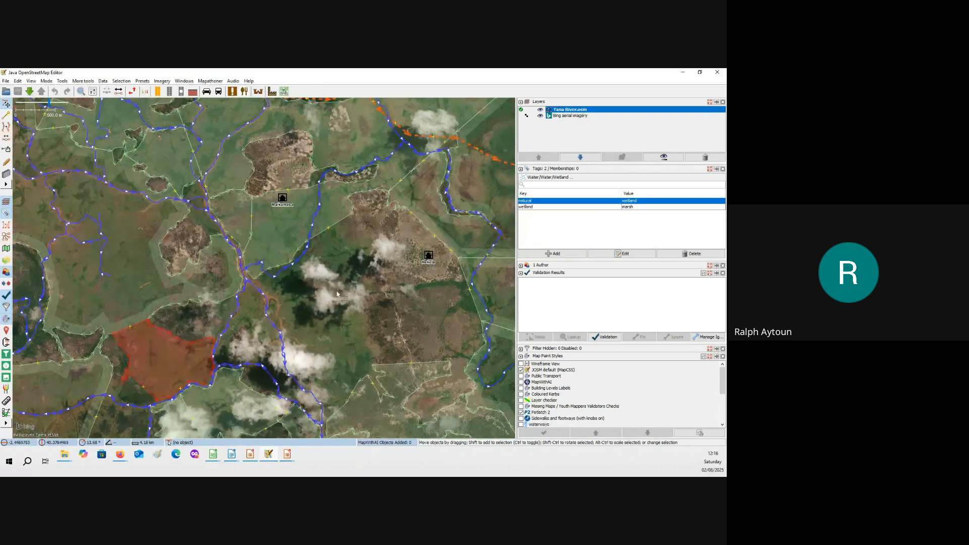
scroll(336, 292, "down", 2)
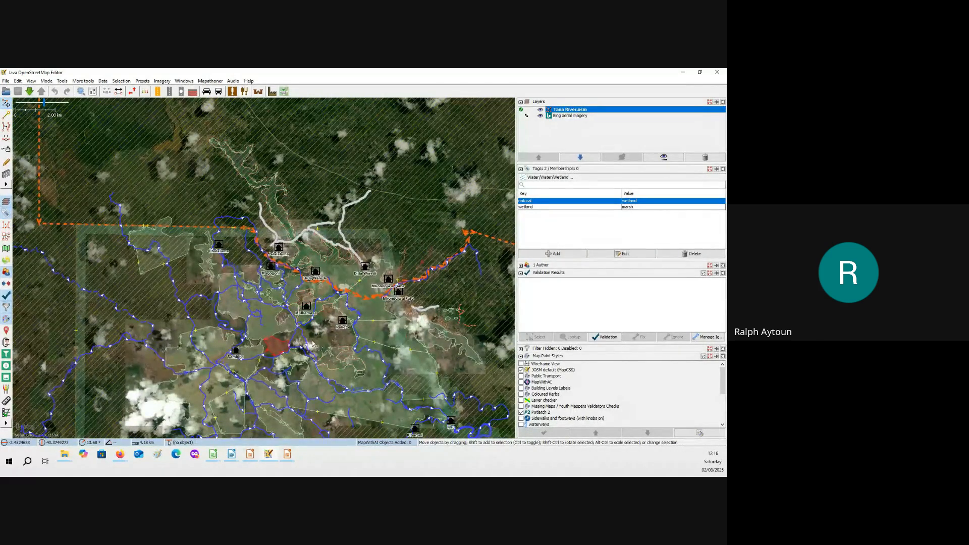
scroll(313, 344, "up", 4)
left_click_drag(425, 281, 303, 343)
left_click_drag(426, 251, 350, 234)
left_click_drag(141, 411, 254, 249)
left_click_drag(287, 206, 229, 286)
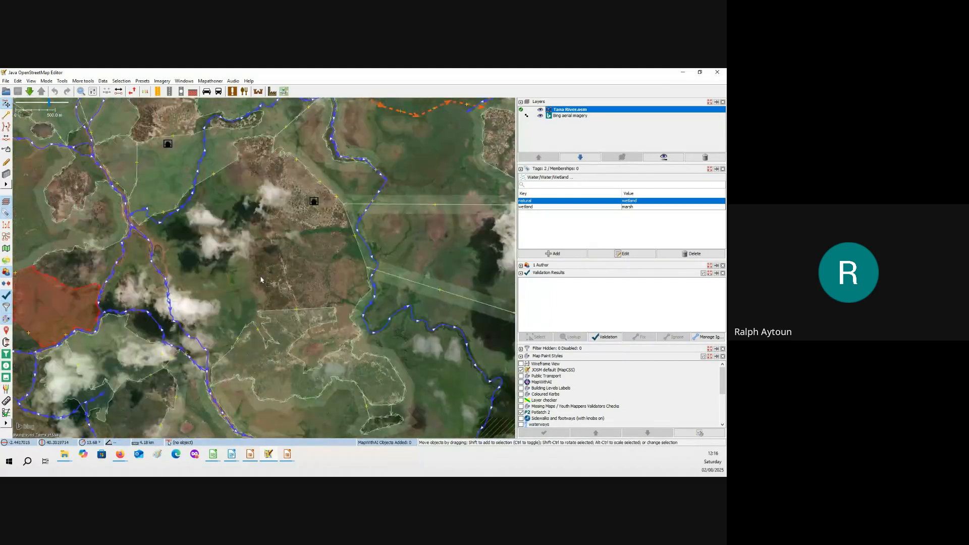
left_click_drag(249, 252, 205, 325)
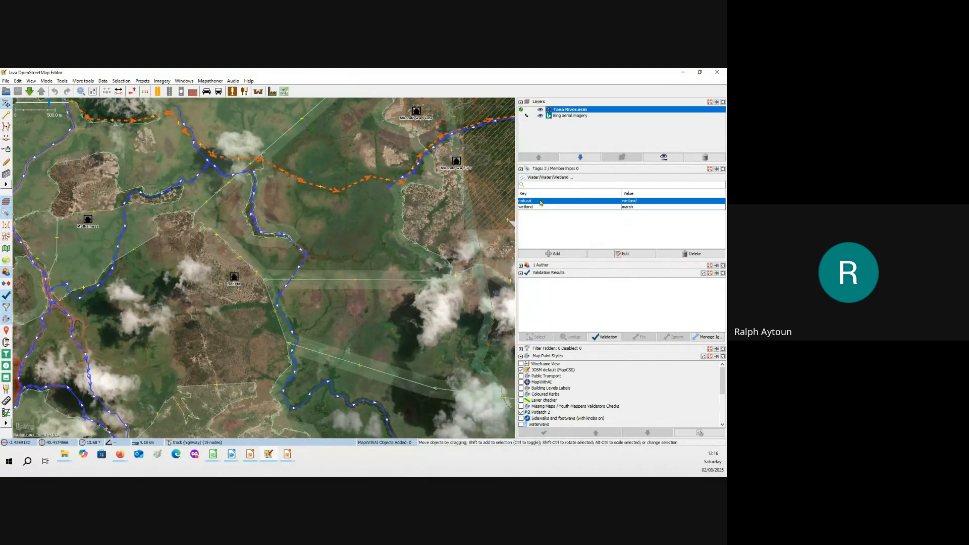
Hide the Tana River.osm layer to inspect the aerial imagery around the eastern river, and show the layer again.
left_click(541, 111)
scroll(309, 306, "up", 3)
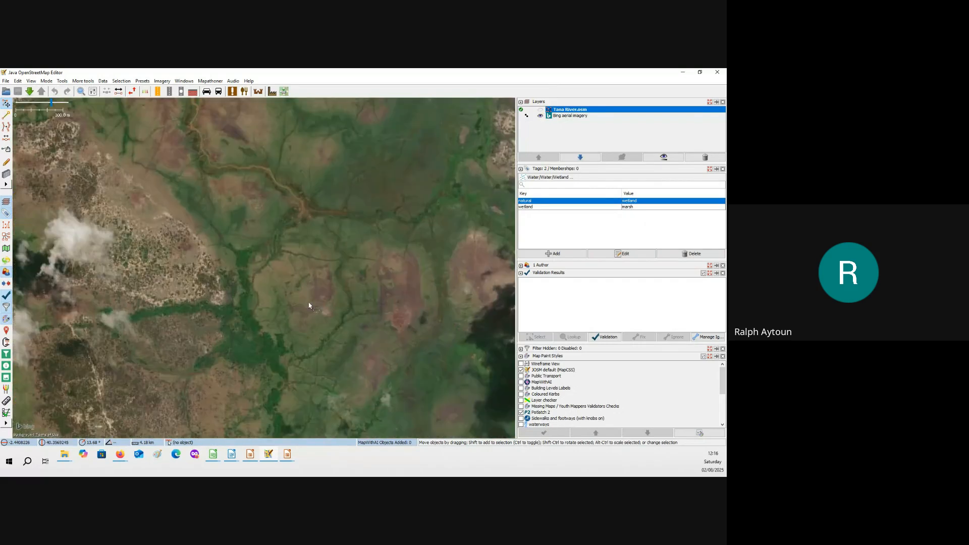
left_click_drag(191, 269, 289, 323)
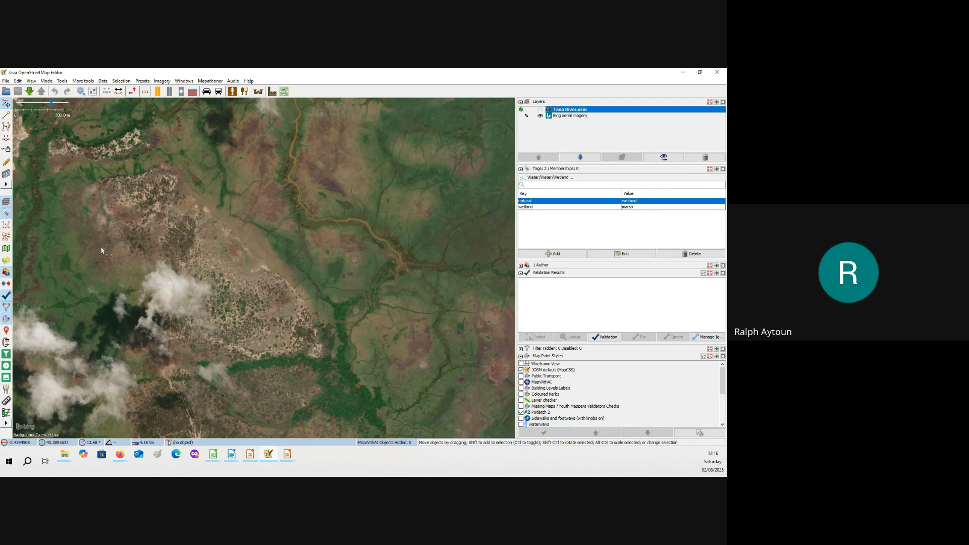
left_click_drag(270, 394, 237, 261)
left_click_drag(256, 230, 227, 265)
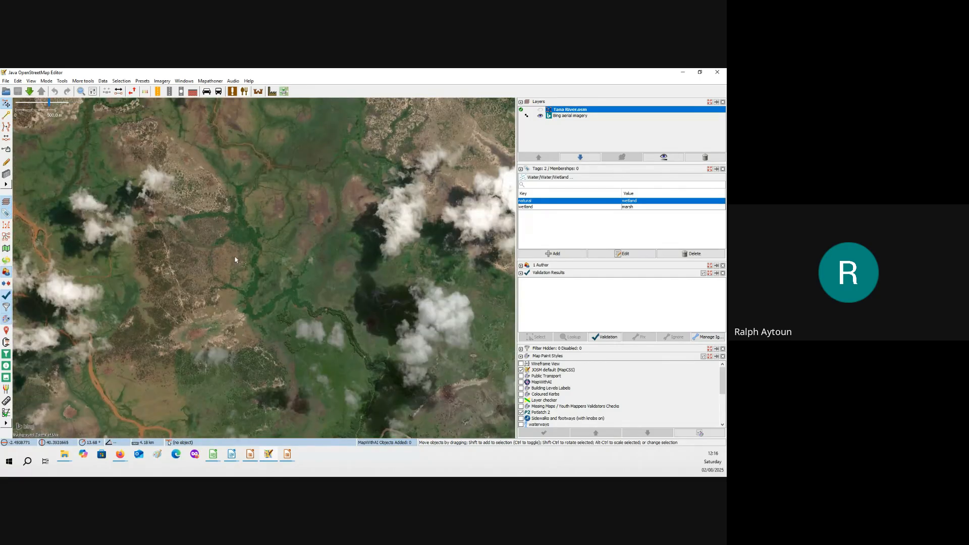
left_click(540, 110)
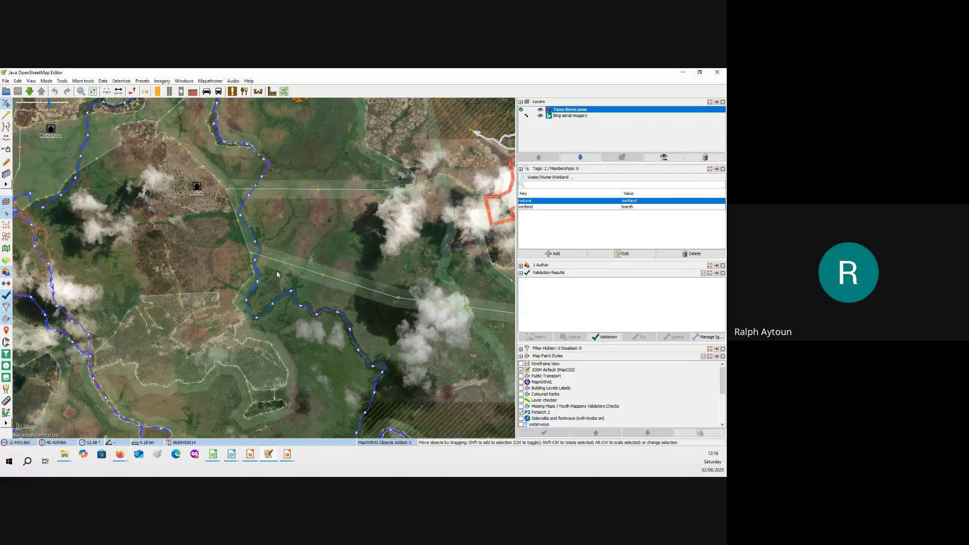
Select the wetland around the eastern river bend and examine how its boundary runs outside the tree-lined river.
scroll(249, 282, "up", 4)
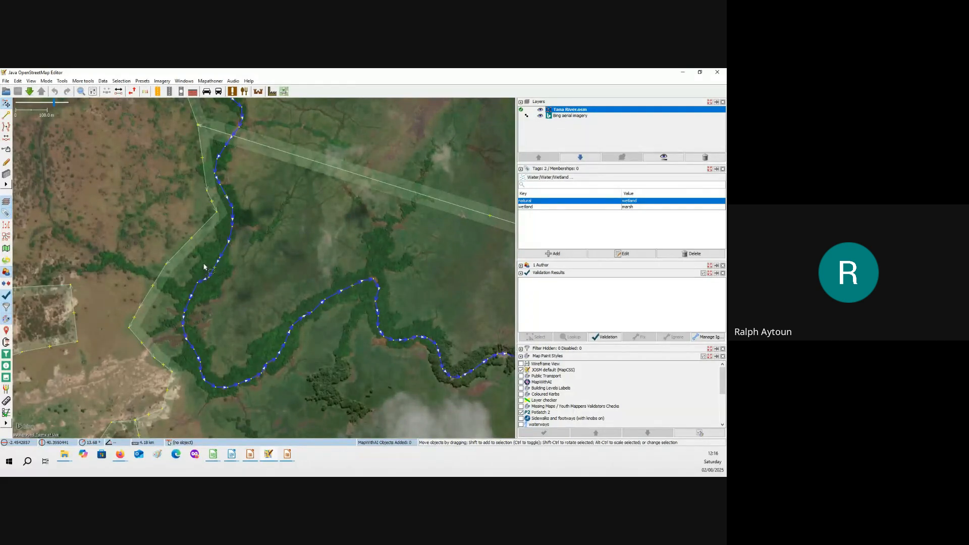
left_click_drag(253, 287, 245, 256)
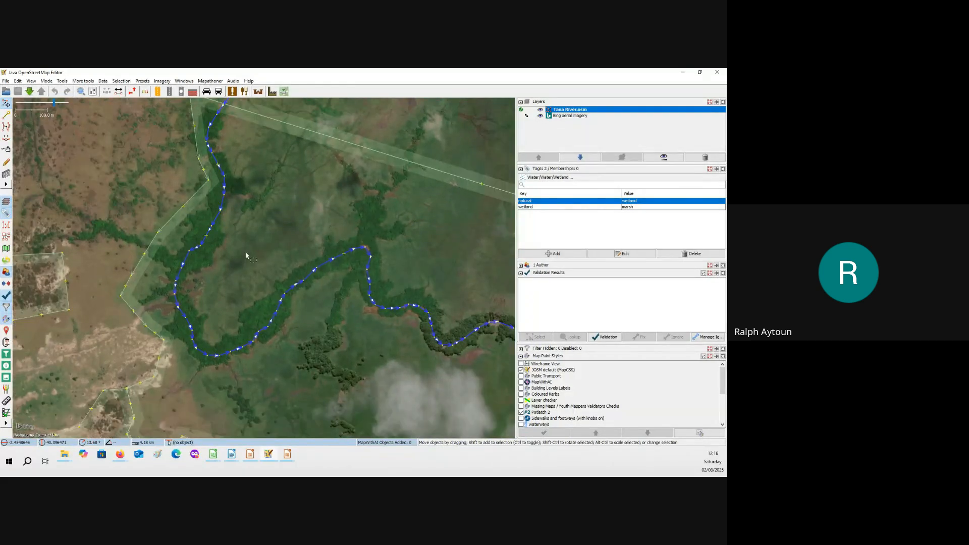
scroll(191, 243, "up", 2)
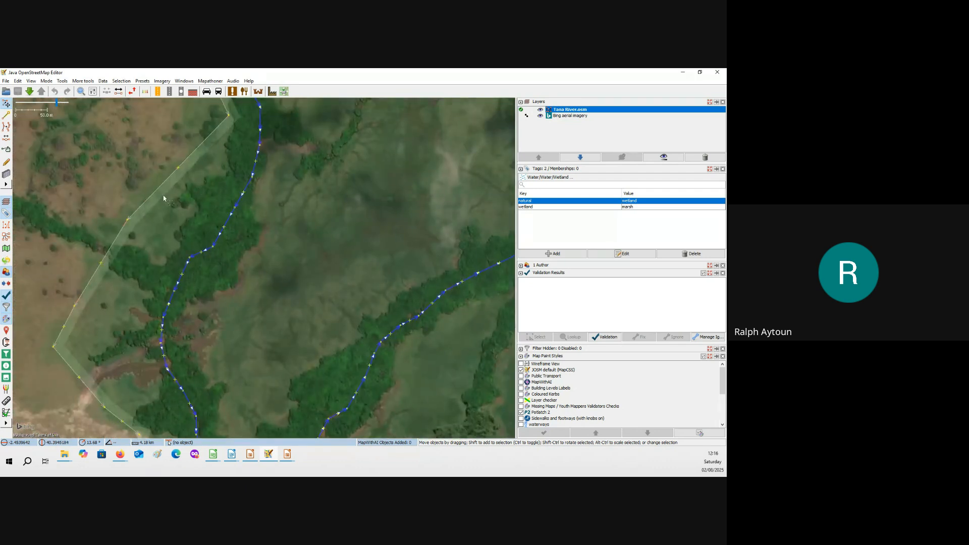
left_click(156, 191)
left_click_drag(279, 266, 280, 241)
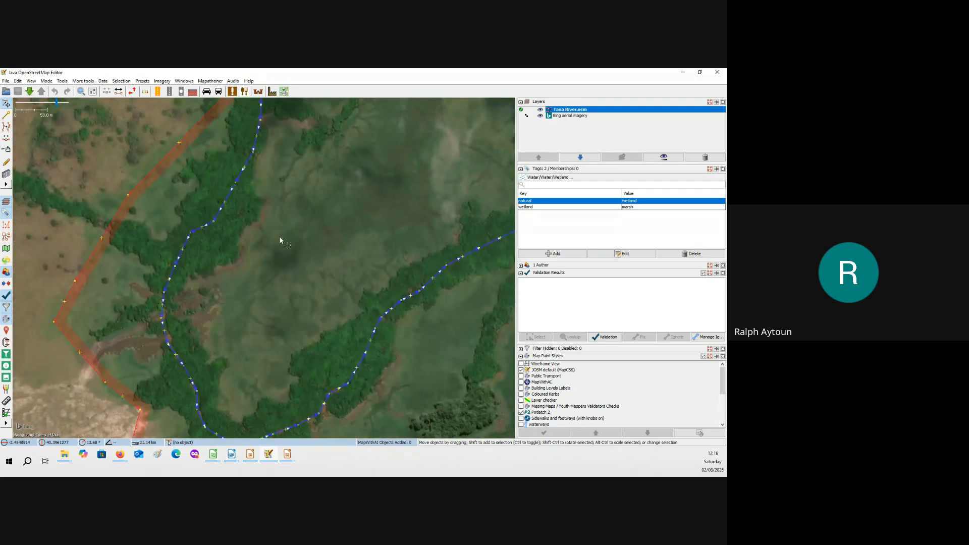
scroll(280, 240, "down", 2)
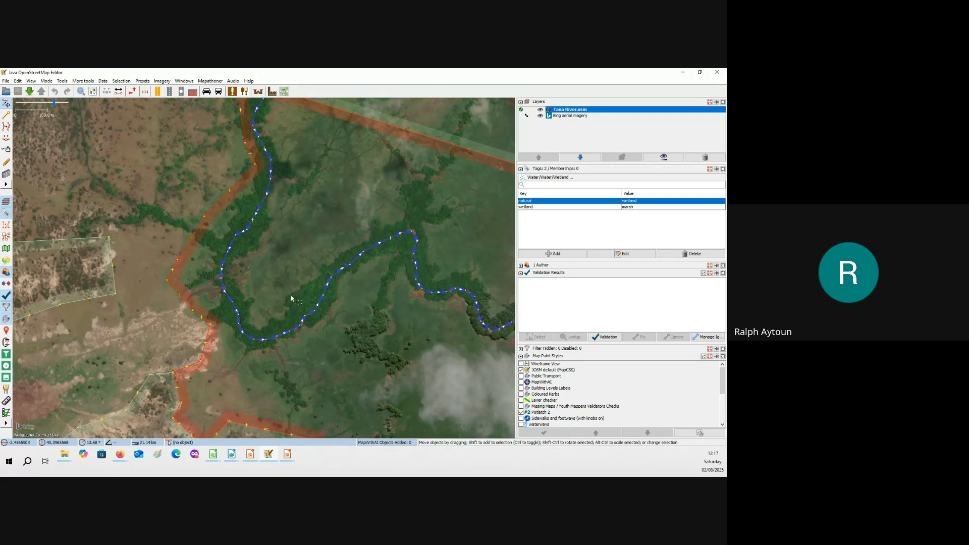
left_click_drag(284, 250, 255, 283)
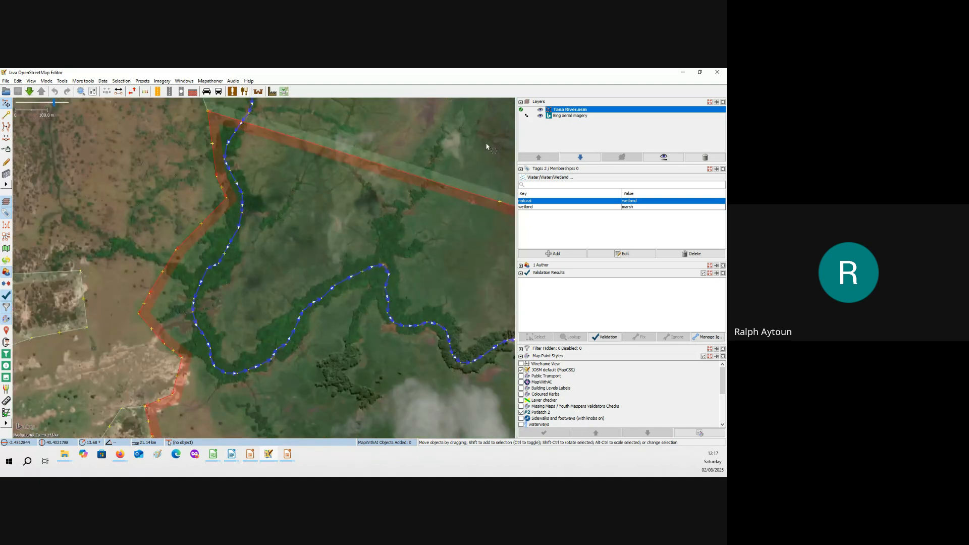
Remove the Tana River.osm layer.
left_click(696, 160)
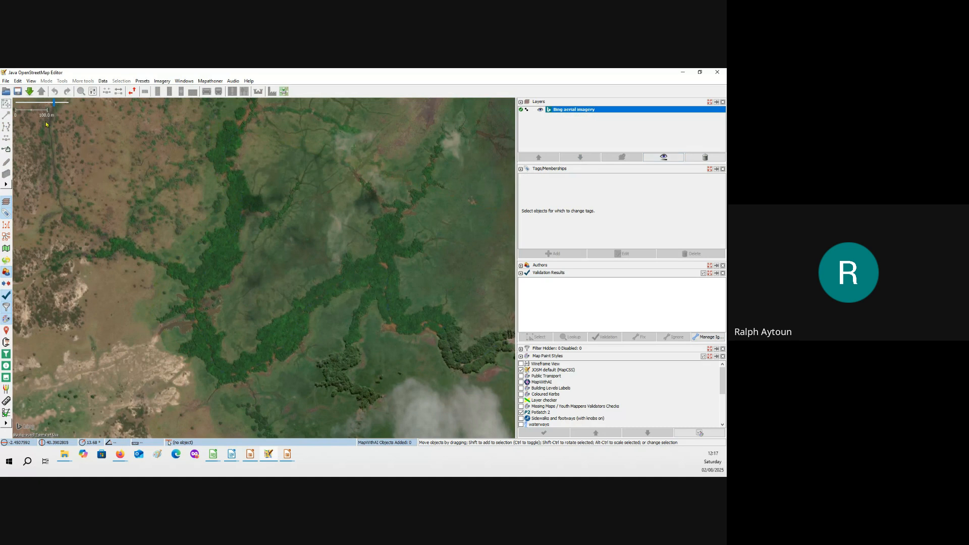
Try to open the recent file Wetland and Woods.osm over the aerial imagery.
left_click(5, 82)
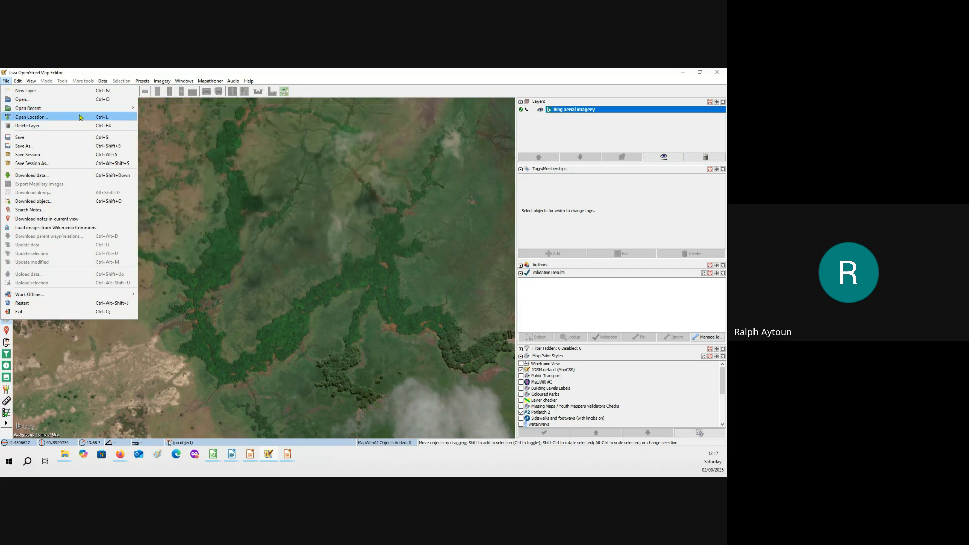
mouse_move(116, 108)
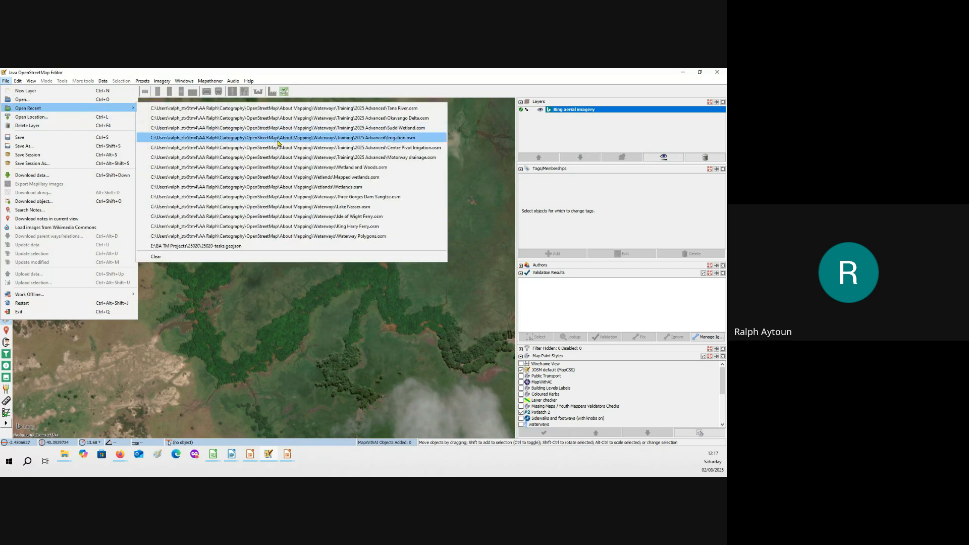
left_click(306, 168)
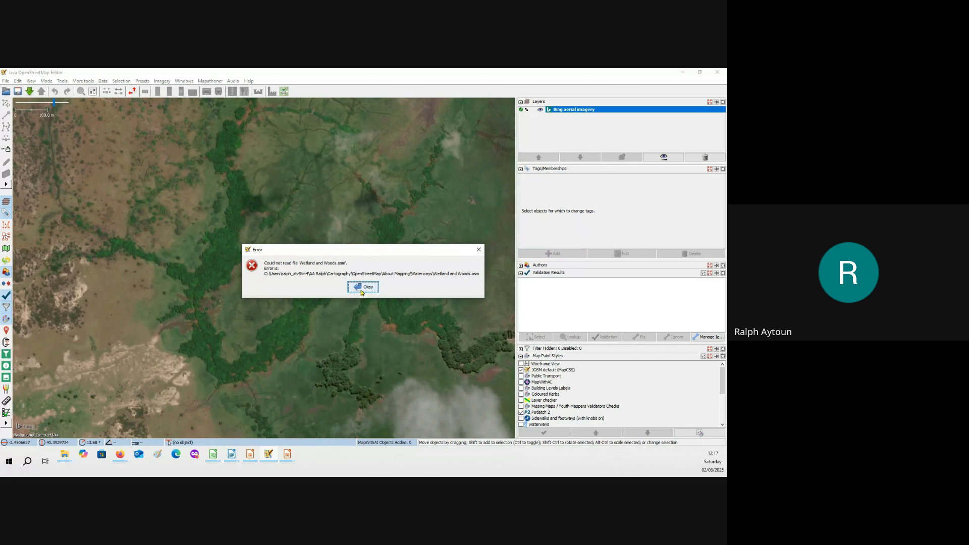
left_click(364, 289)
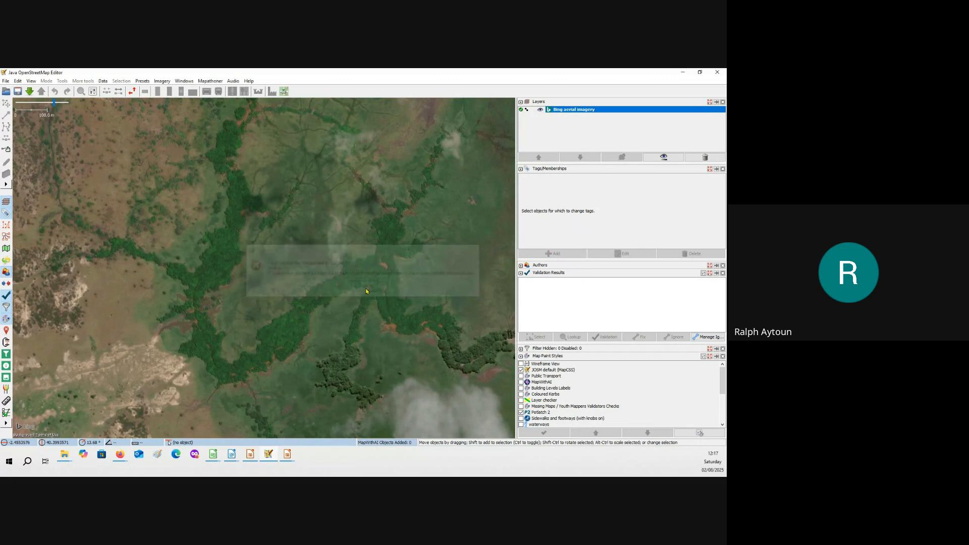
scroll(332, 332, "up", 5)
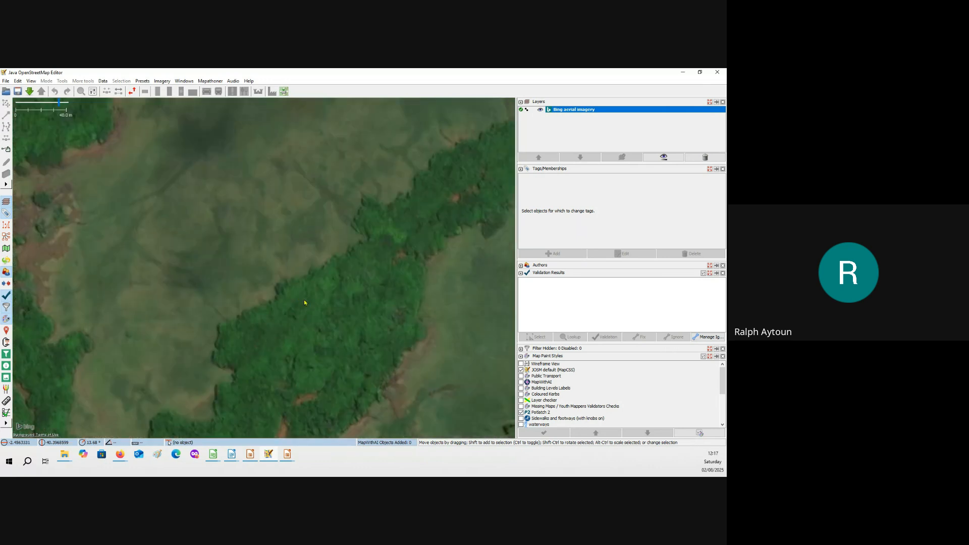
scroll(301, 298, "down", 5)
scroll(303, 266, "down", 3)
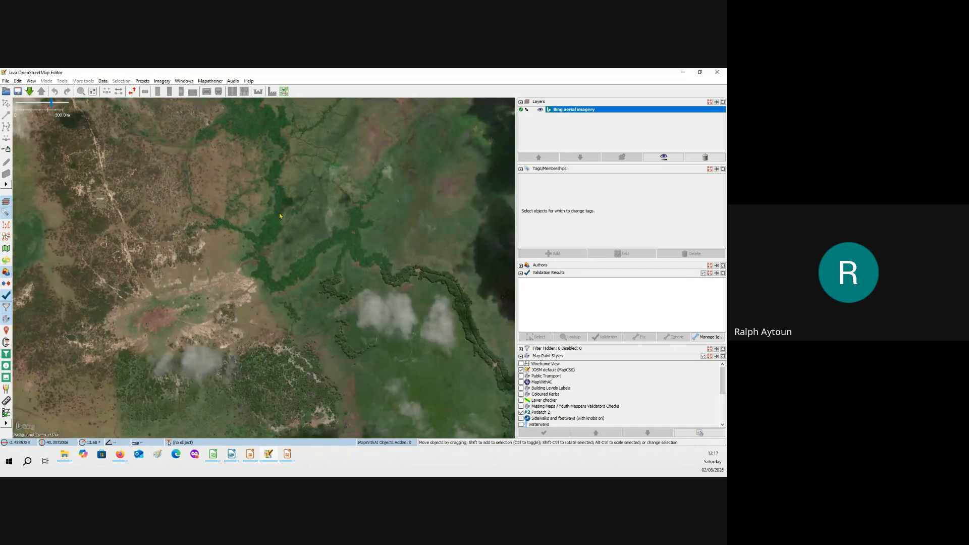
Reopen the recent file Tana River.osm and clear the current selection near the eastern river.
left_click(6, 81)
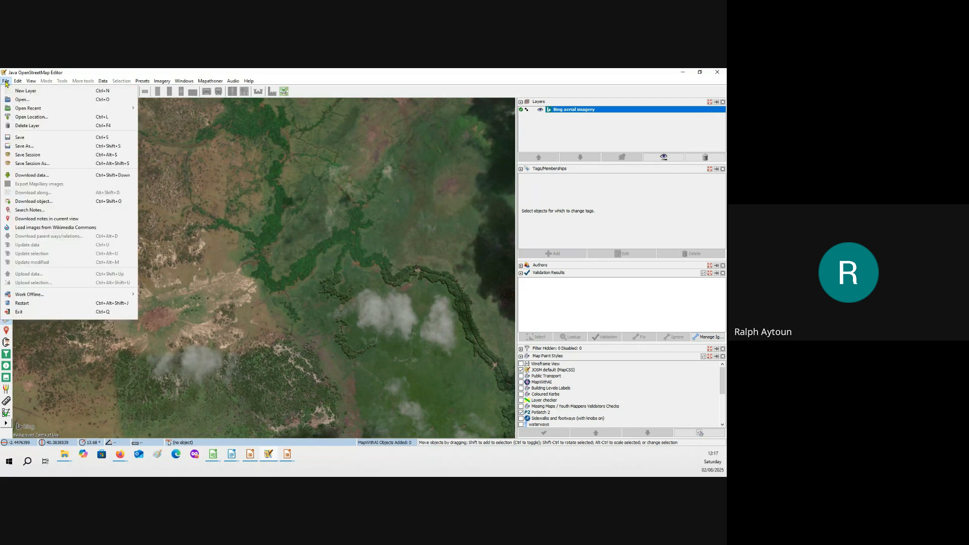
mouse_move(29, 110)
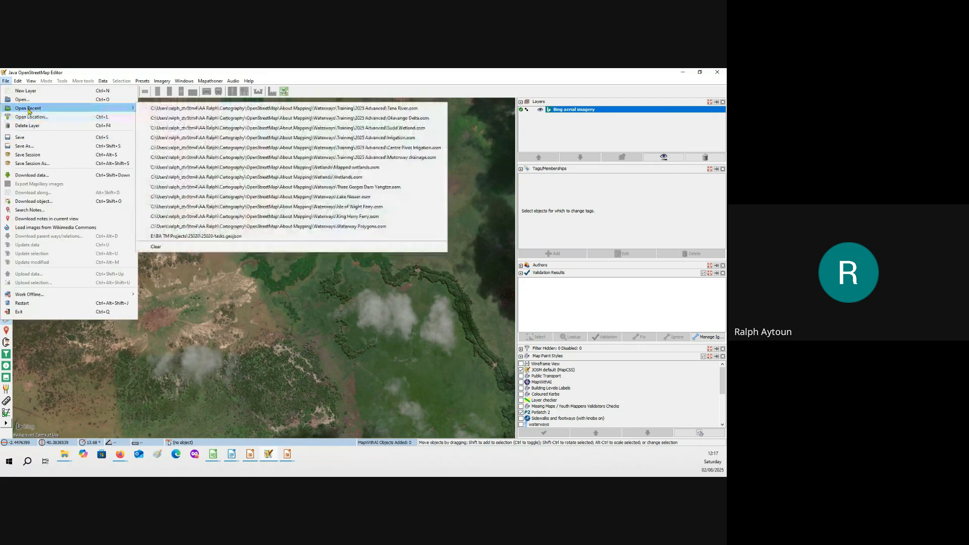
left_click(329, 108)
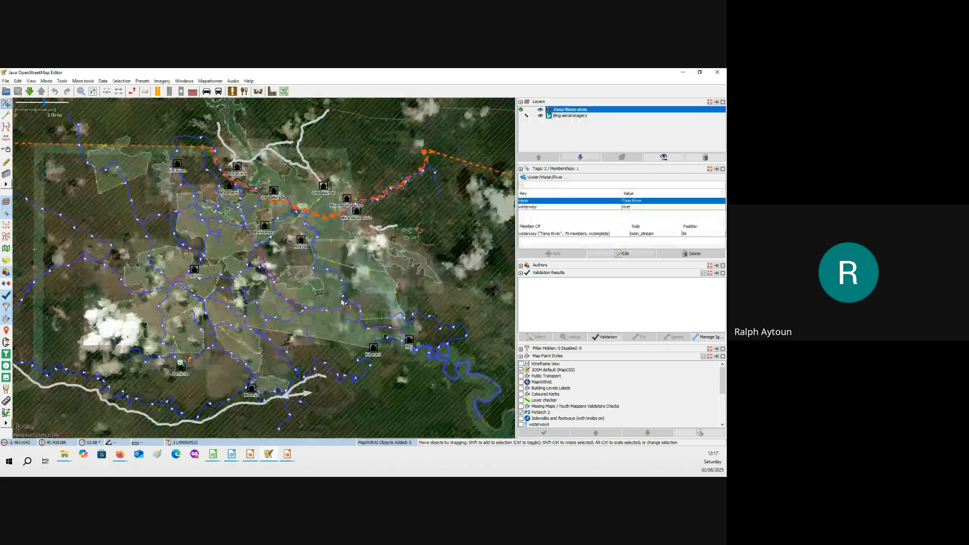
scroll(343, 301, "up", 4)
left_click(339, 271)
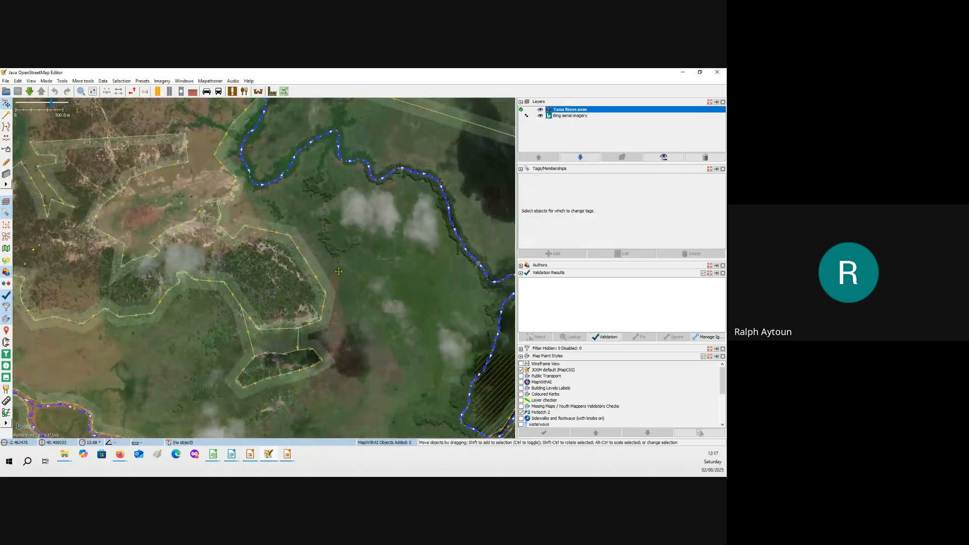
Examine the tree patches south of the eastern river bend and select the river line to inspect its tags.
scroll(338, 271, "up", 2)
scroll(305, 268, "up", 2)
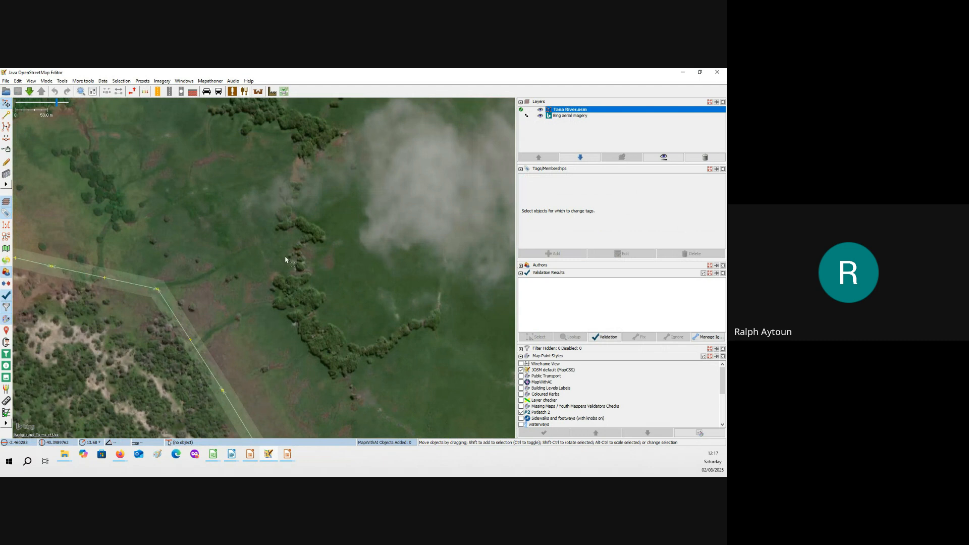
left_click_drag(278, 234, 351, 424)
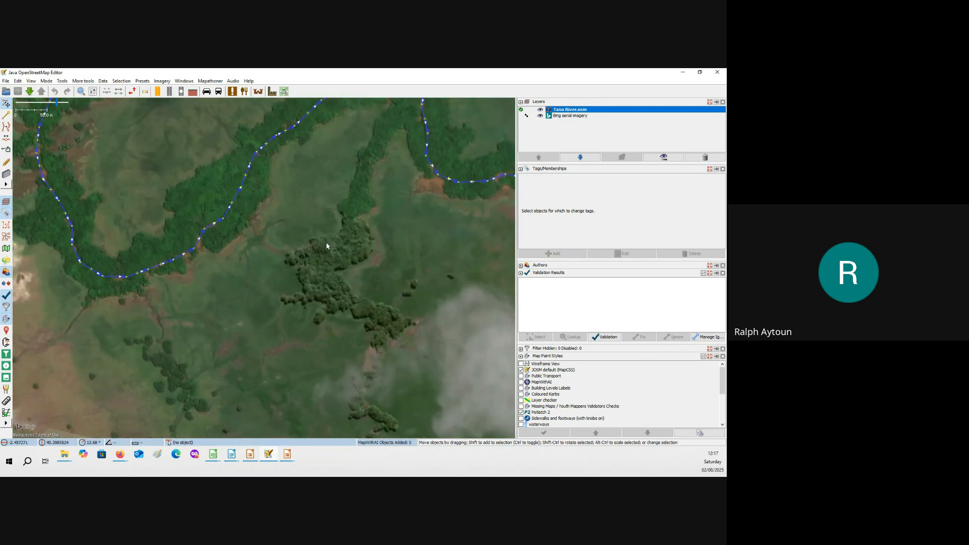
scroll(328, 247, "down", 3)
scroll(344, 237, "up", 1)
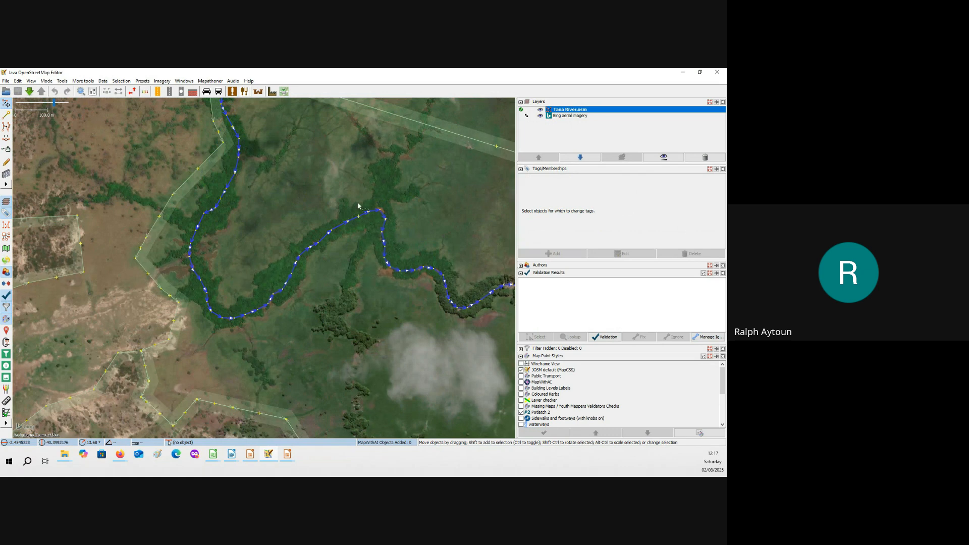
left_click(415, 272)
scroll(383, 275, "down", 2)
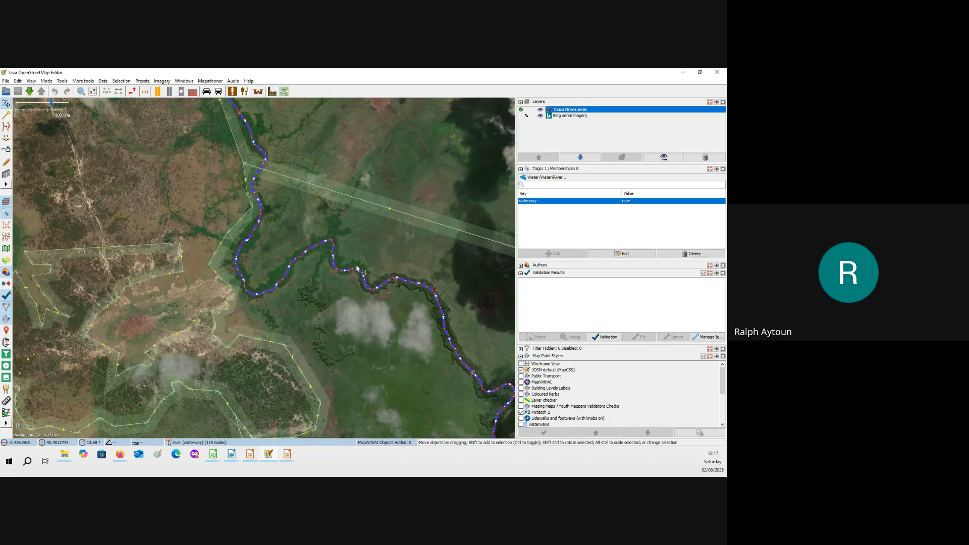
Select the scrub area southwest of the river bend to check its tags, and compare it with the surrounding wetland.
left_click(404, 258)
left_click(401, 217)
left_click(374, 249)
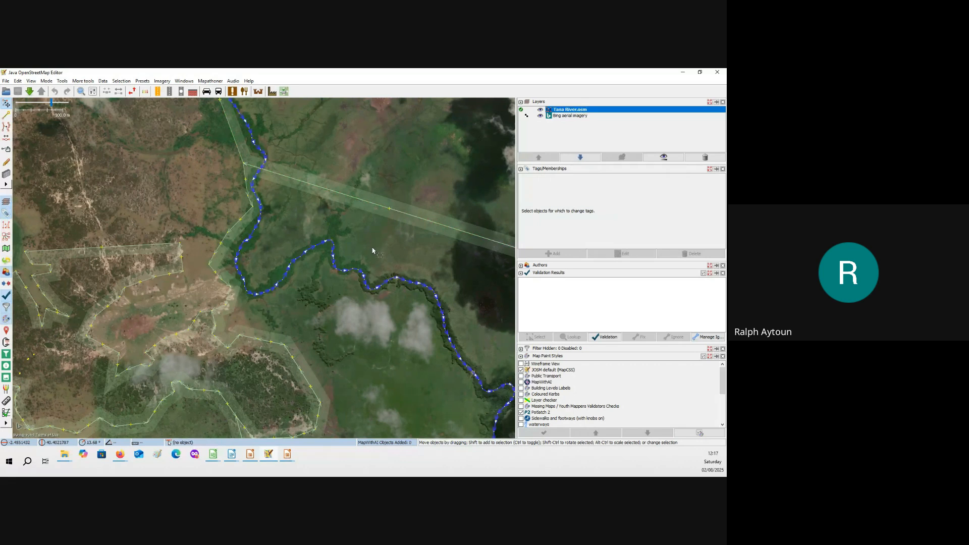
left_click_drag(315, 290, 410, 174)
left_click(292, 218)
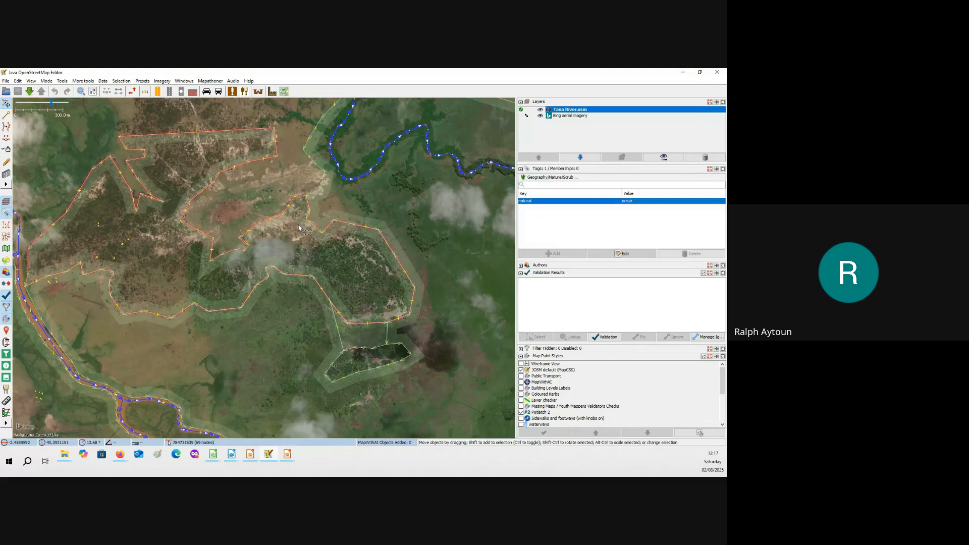
left_click_drag(308, 250, 283, 280)
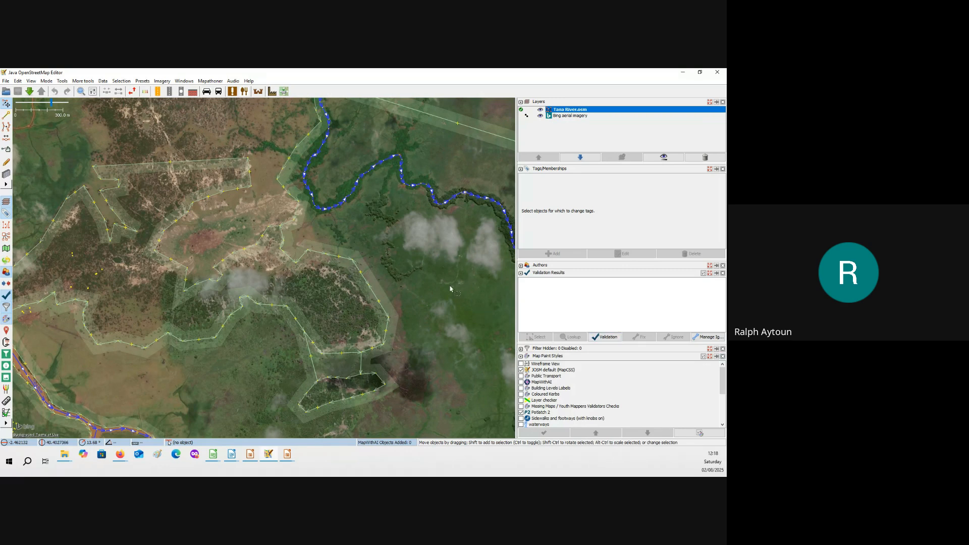
left_click_drag(450, 289, 446, 255)
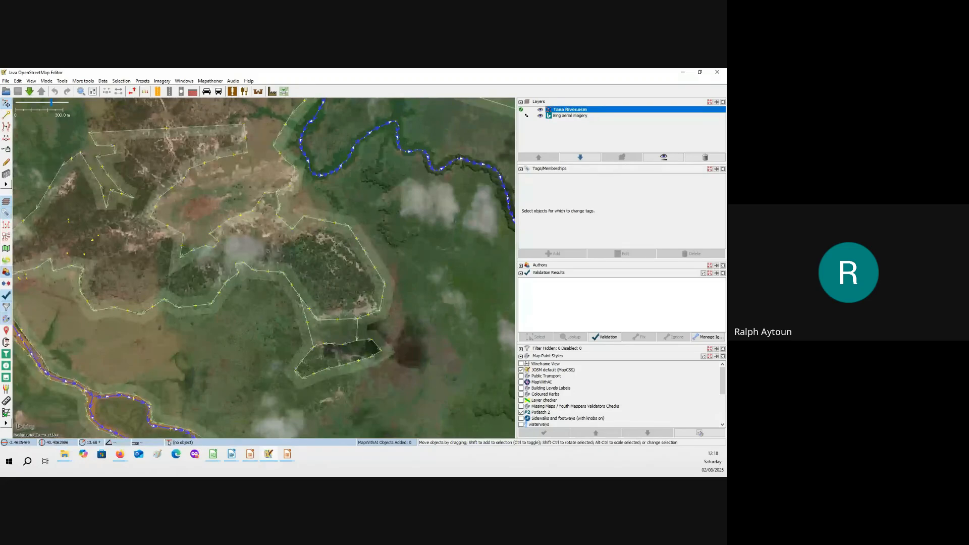
Remove the Tana River.osm layer, switch back to the Navigation slides about ferries and advance the presentation.
left_click(287, 455)
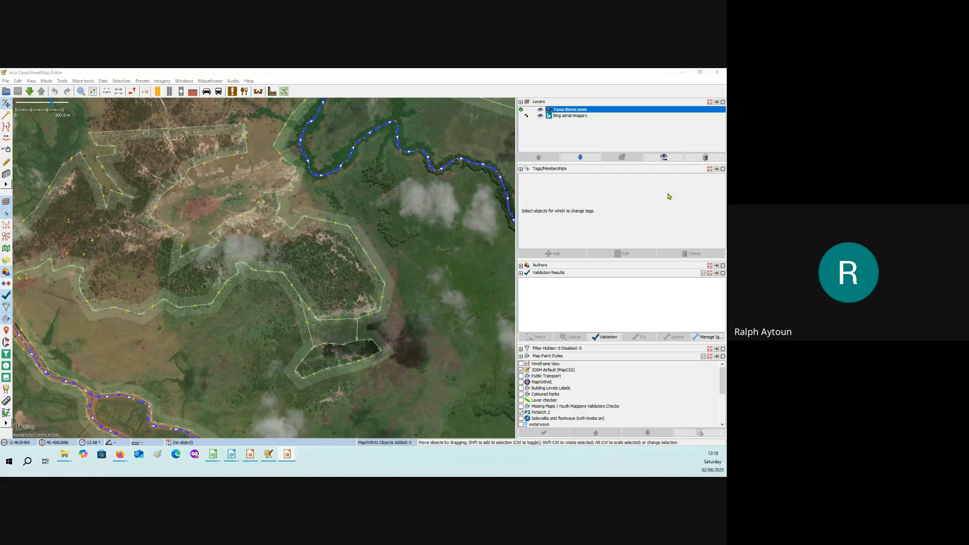
left_click(705, 157)
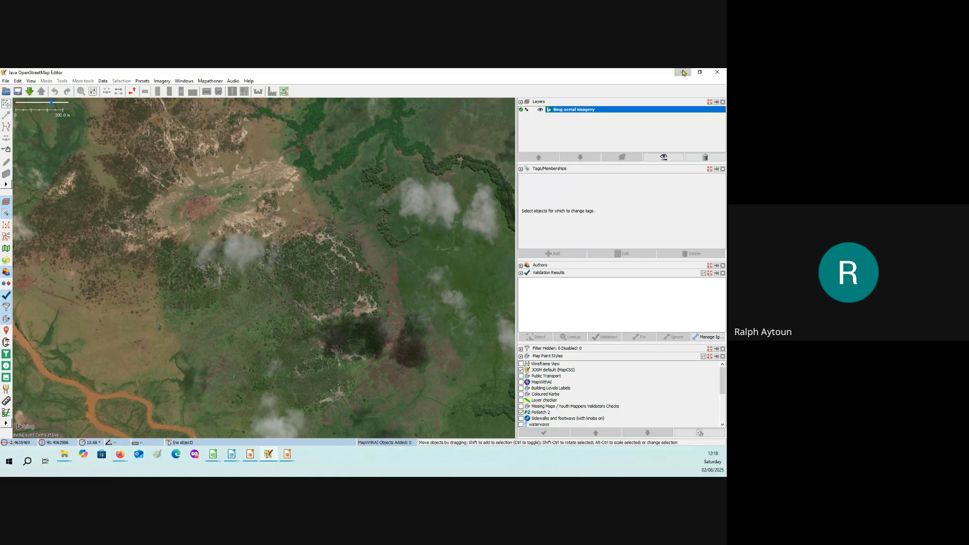
left_click(683, 73)
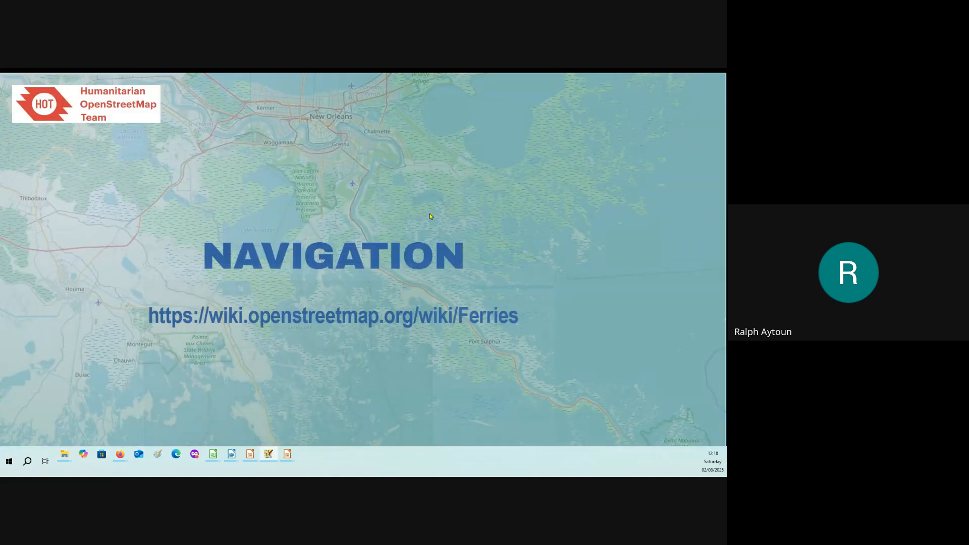
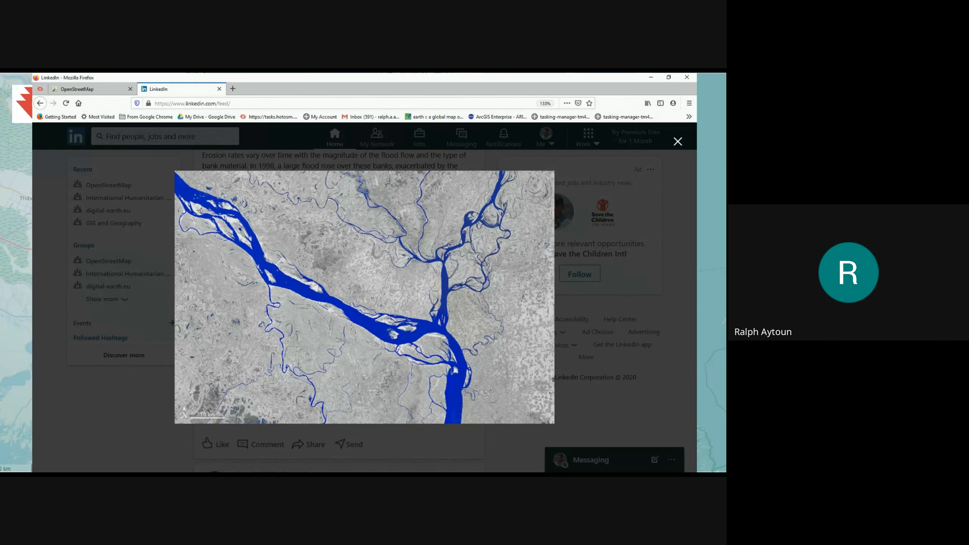
key("Right")
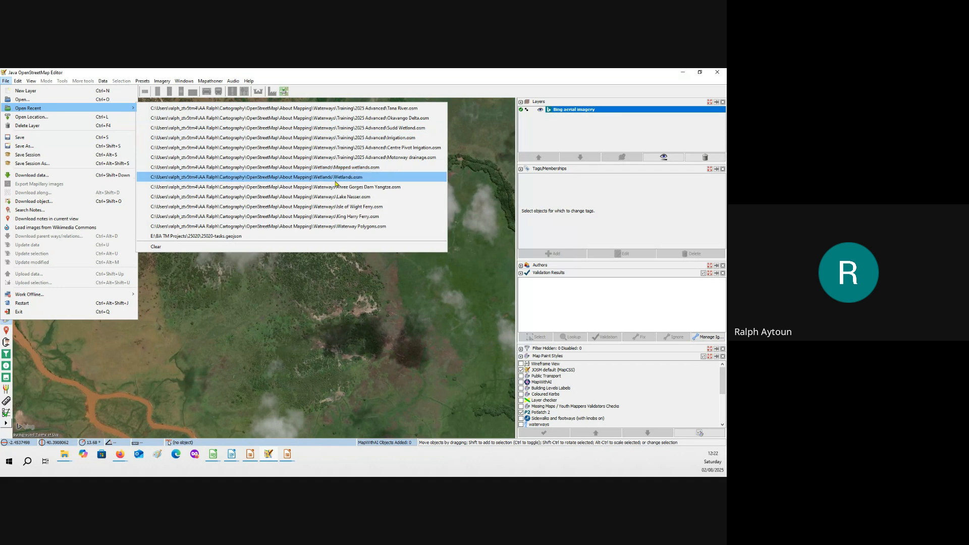
Open the recent file King Harry Ferry.osm and select the B3289 secondary road at the western ferry landing.
left_click(359, 217)
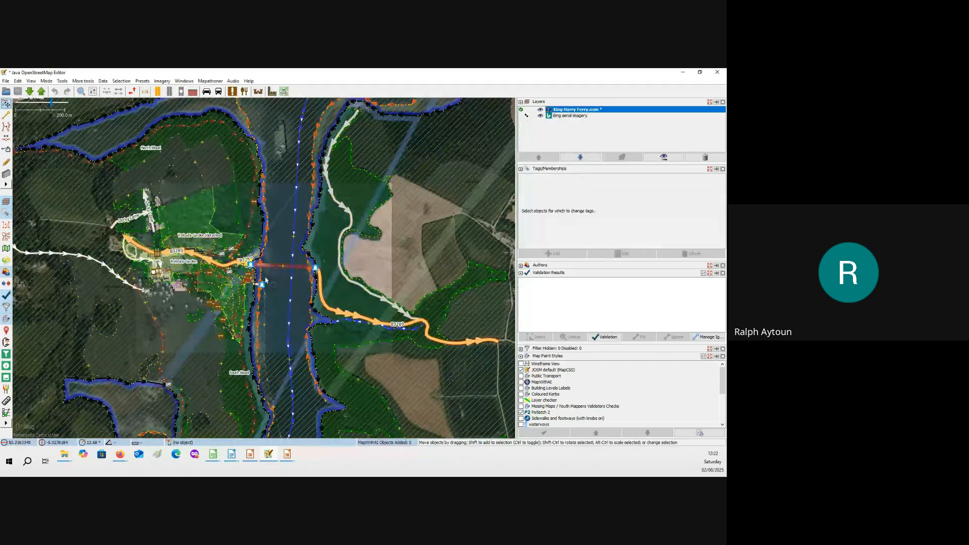
scroll(271, 273, "up", 6)
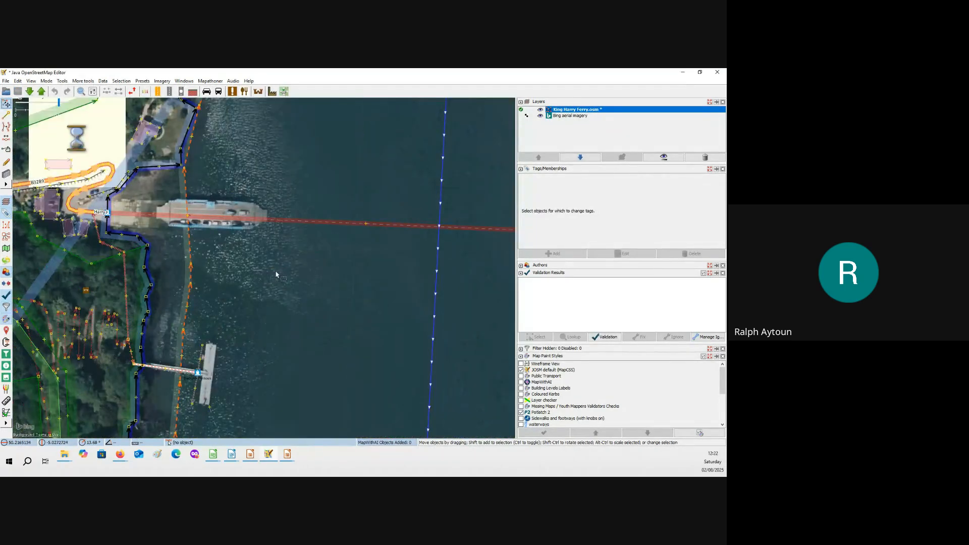
left_click(112, 218)
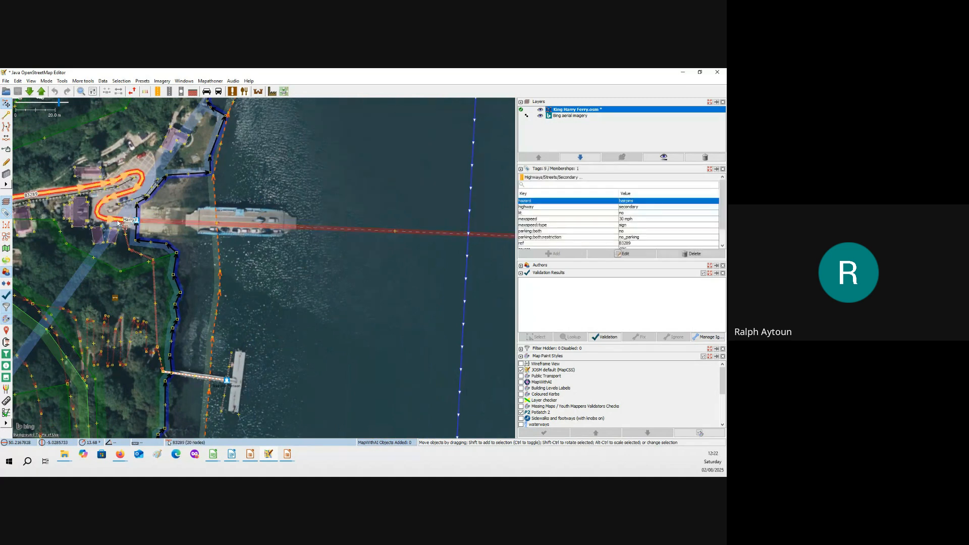
scroll(125, 222, "up", 5)
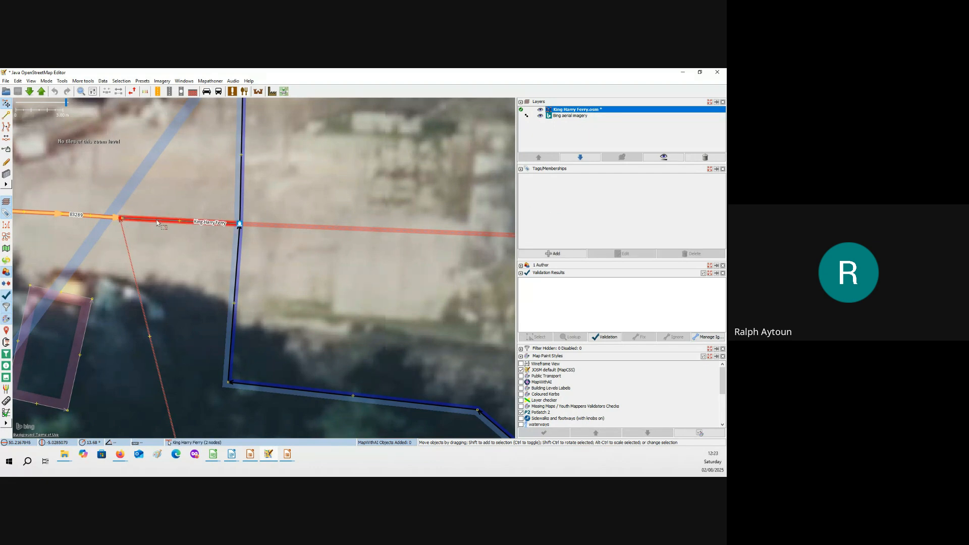
Inspect the tags of the western King Harry Ferry pier segment, the ferry terminal node and the ferry route.
left_click(161, 222)
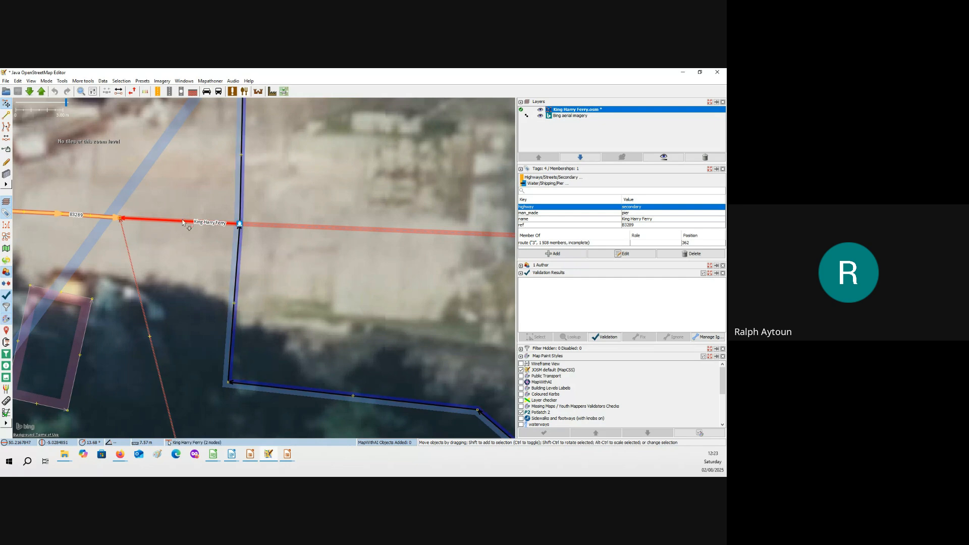
left_click(240, 224)
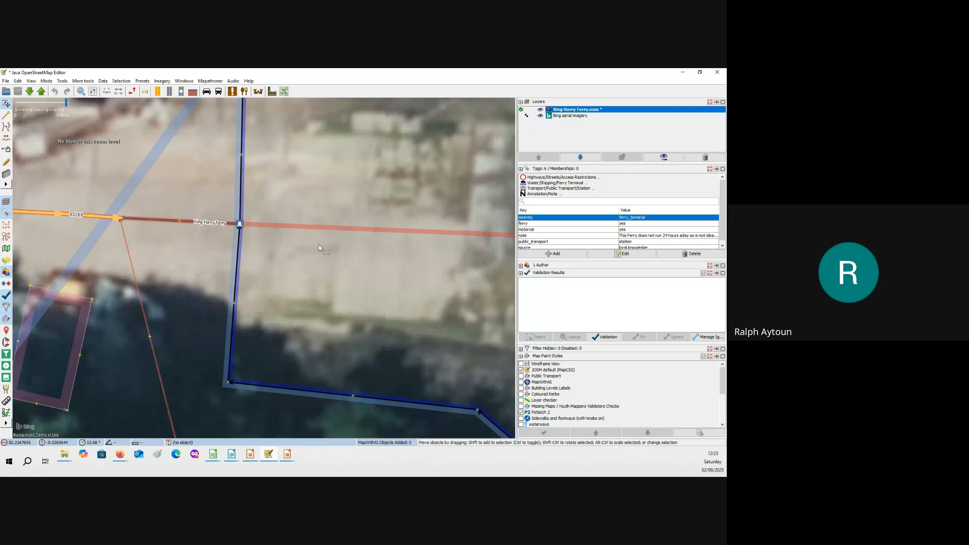
left_click(334, 228)
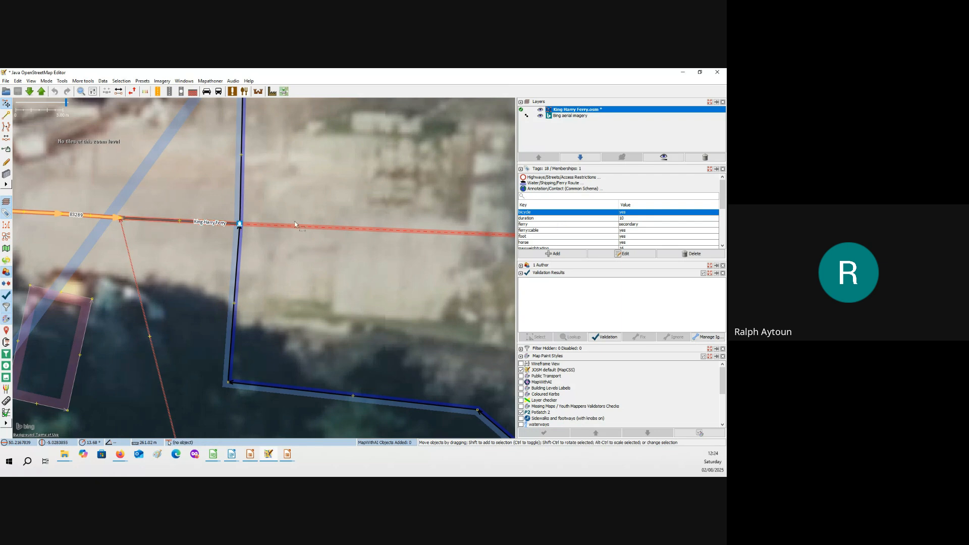
Follow the selected ferry route across the river and examine where it joins the road at the eastern landing.
left_click_drag(387, 262, 222, 258)
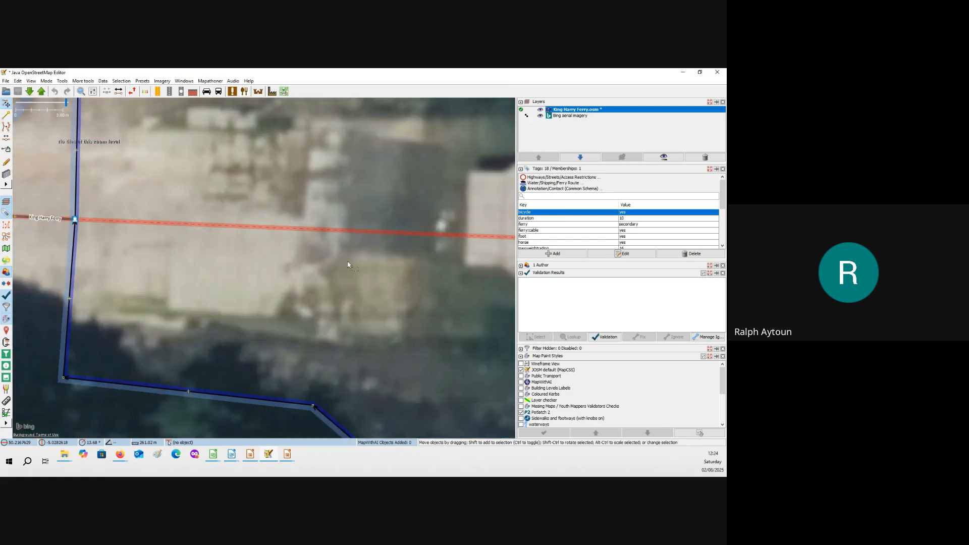
left_click_drag(497, 298, 192, 244)
left_click_drag(335, 245, 268, 244)
scroll(271, 246, "down", 1)
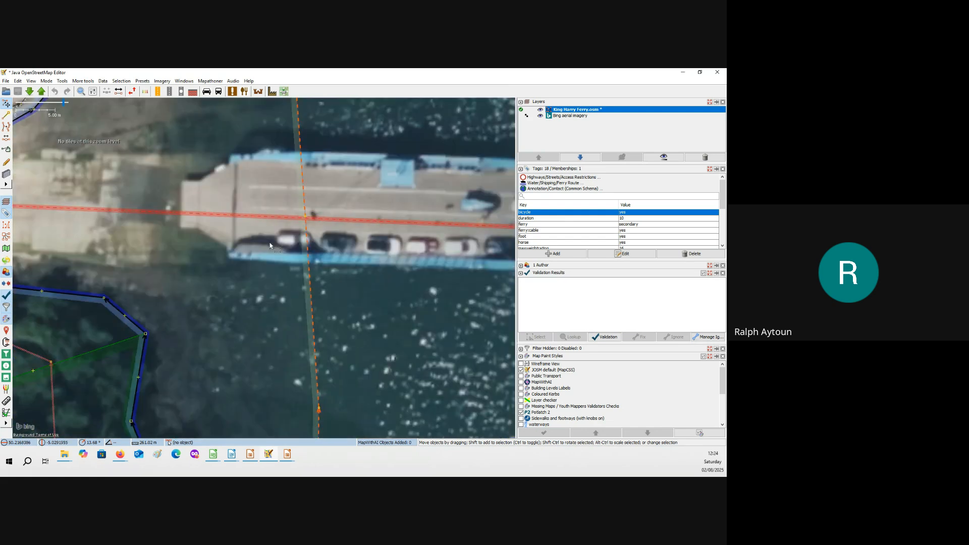
scroll(271, 246, "down", 1)
left_click_drag(479, 267, 207, 263)
left_click_drag(349, 263, 266, 266)
scroll(266, 266, "down", 1)
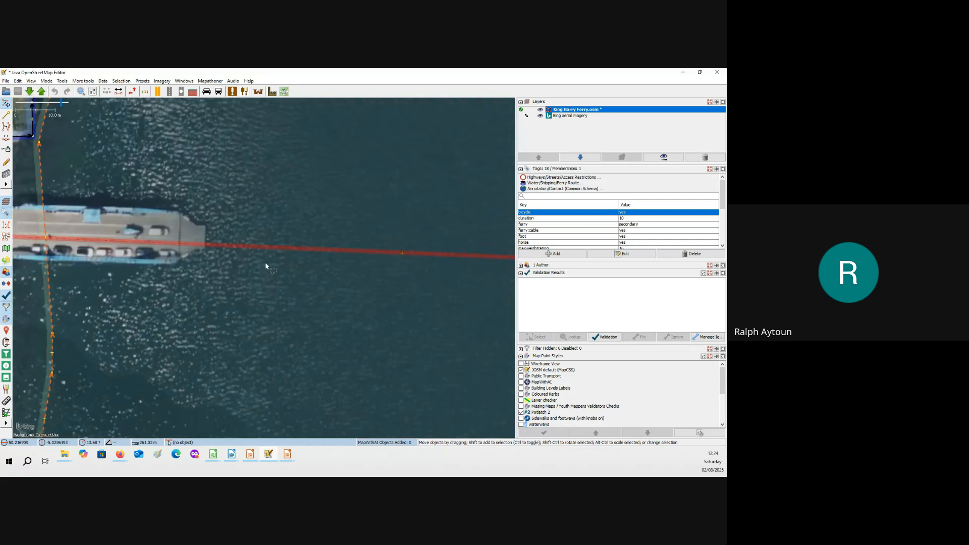
scroll(266, 266, "down", 4)
left_click_drag(438, 273, 351, 258)
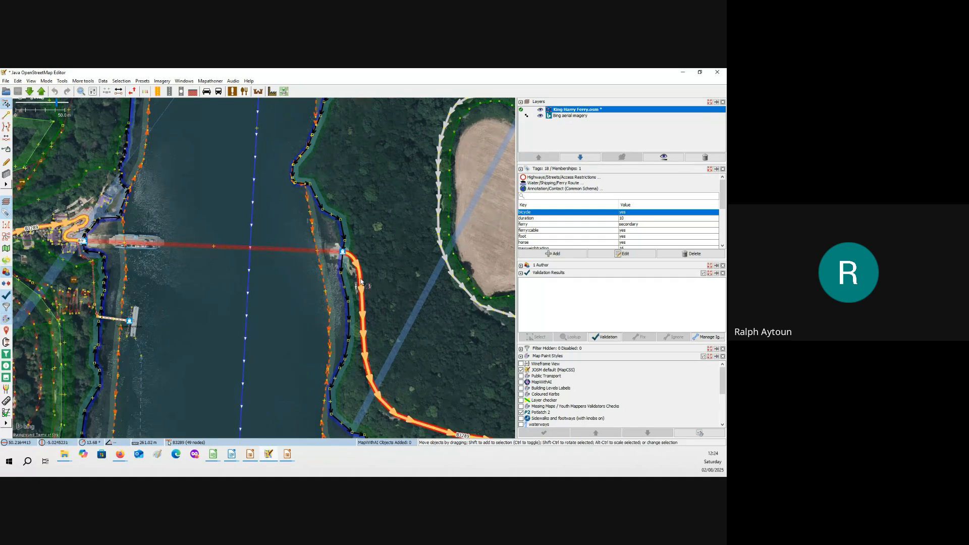
scroll(344, 253, "up", 4)
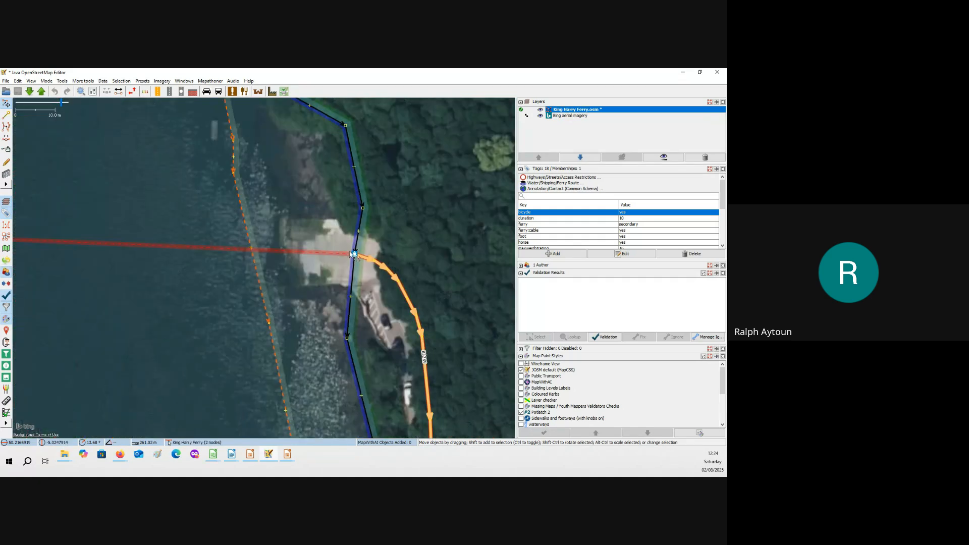
Inspect the tags of the eastern ferry terminal node and reselect the King Harry Ferry route.
left_click(354, 254)
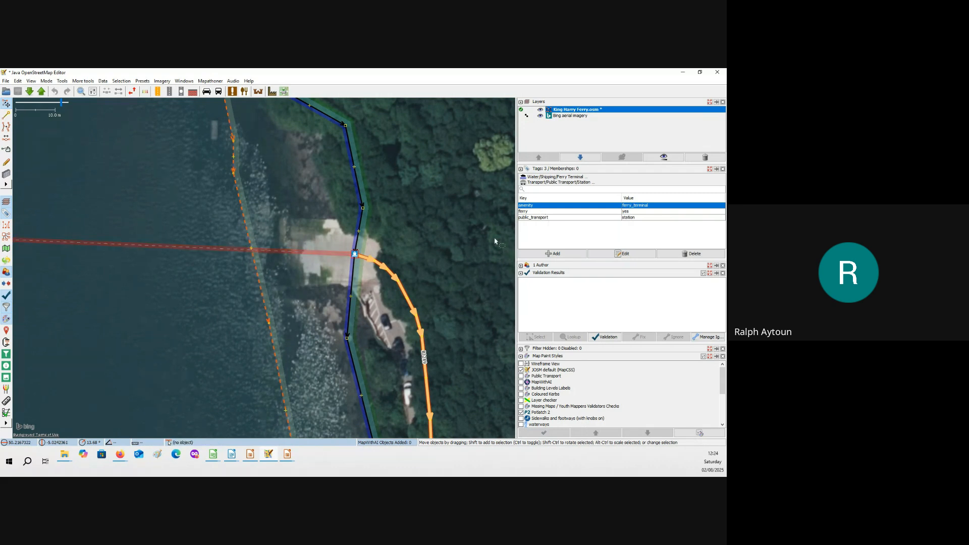
left_click(254, 262)
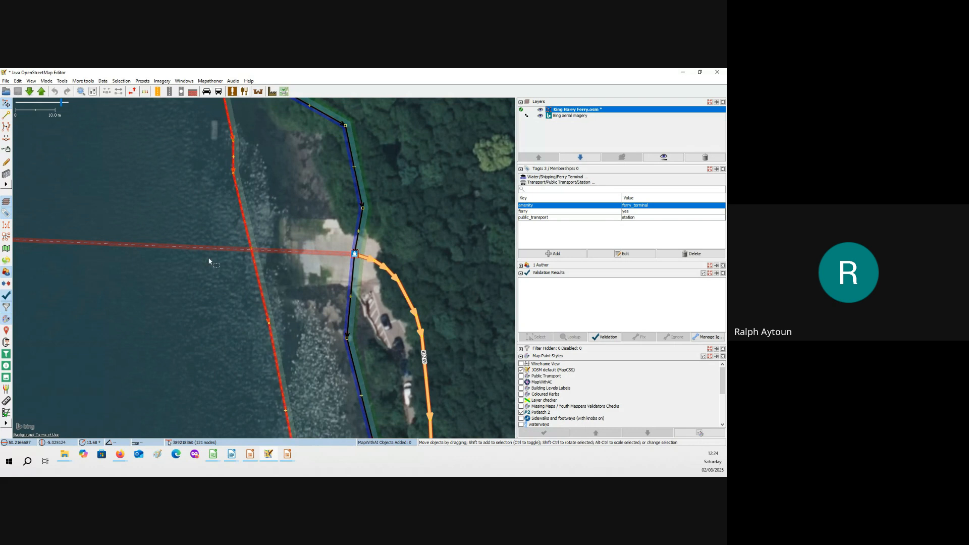
left_click(180, 248)
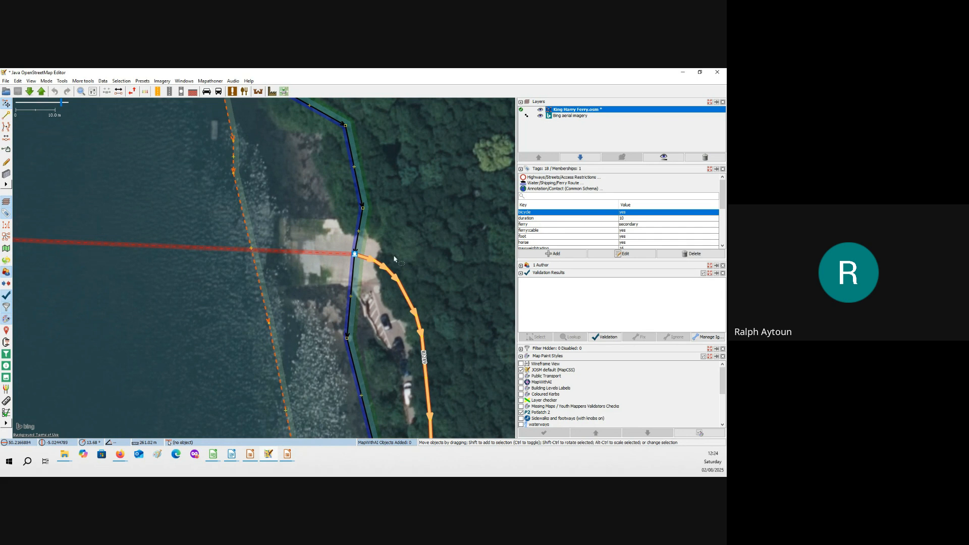
Follow the ferry route back to the western landing and read its remaining tags, with both landings in view.
left_click_drag(103, 313, 266, 291)
left_click_drag(181, 268, 305, 277)
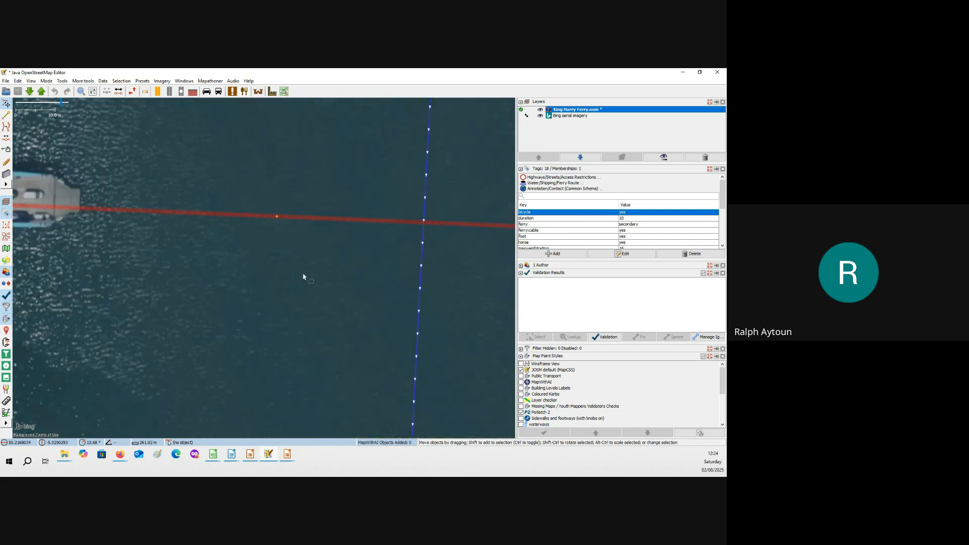
scroll(283, 277, "down", 2)
left_click_drag(211, 258, 262, 270)
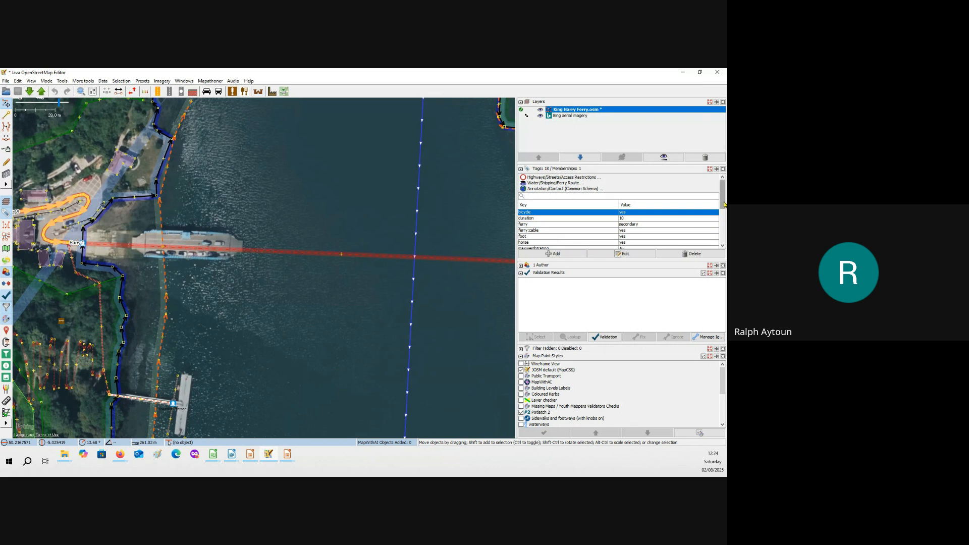
left_click_drag(722, 194, 722, 226)
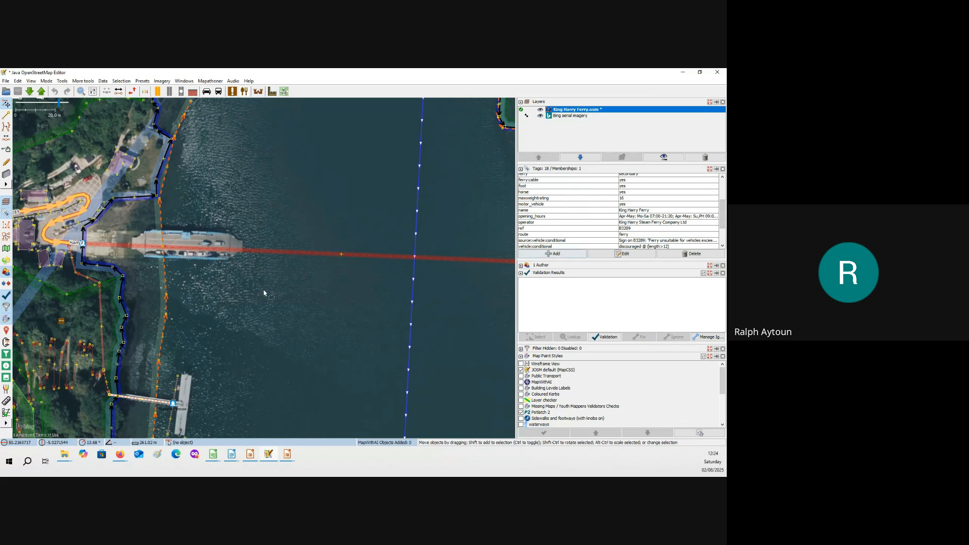
scroll(271, 290, "down", 2)
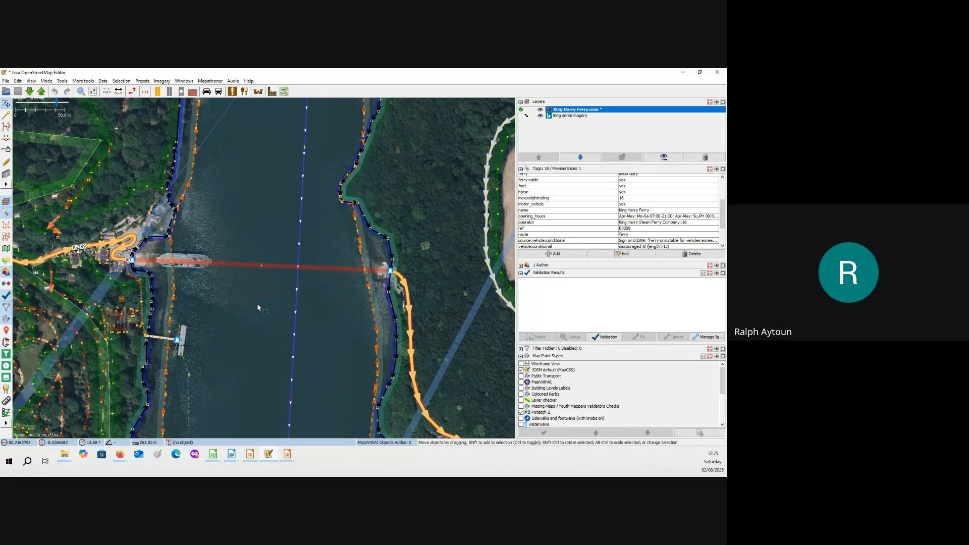
scroll(258, 307, "down", 2)
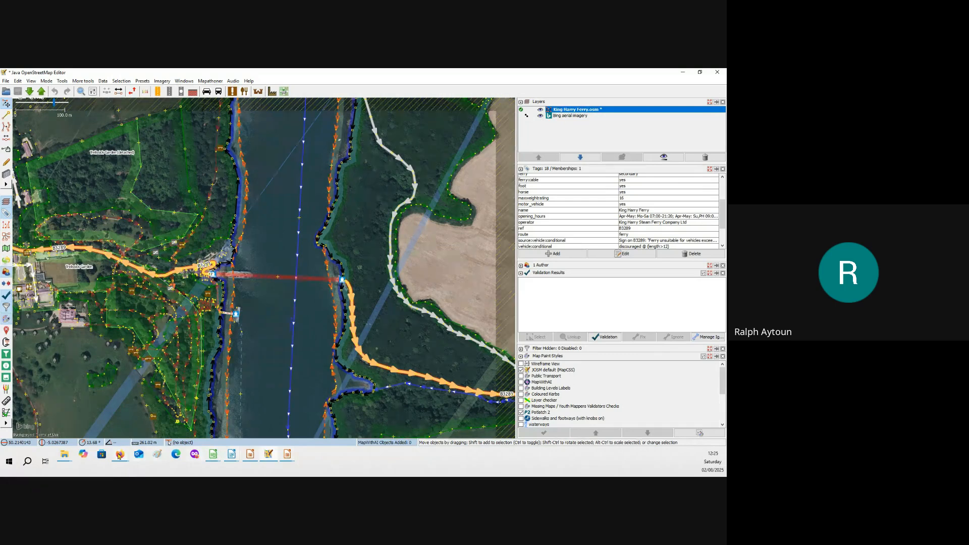
Switch to Firefox, view the OpenStreetMap map and the Tag:waterway=fairway wiki page, and return to JOSM.
mouse_move(119, 455)
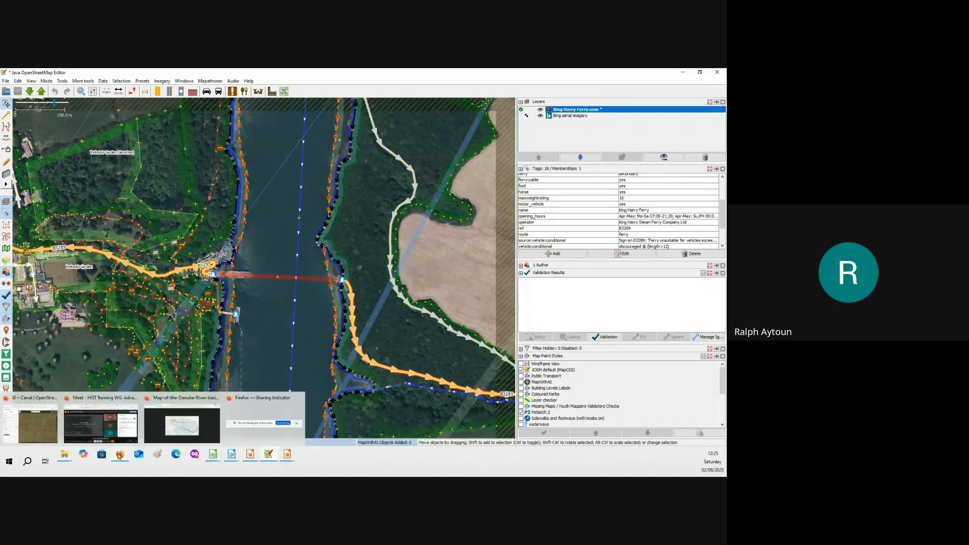
left_click(186, 426)
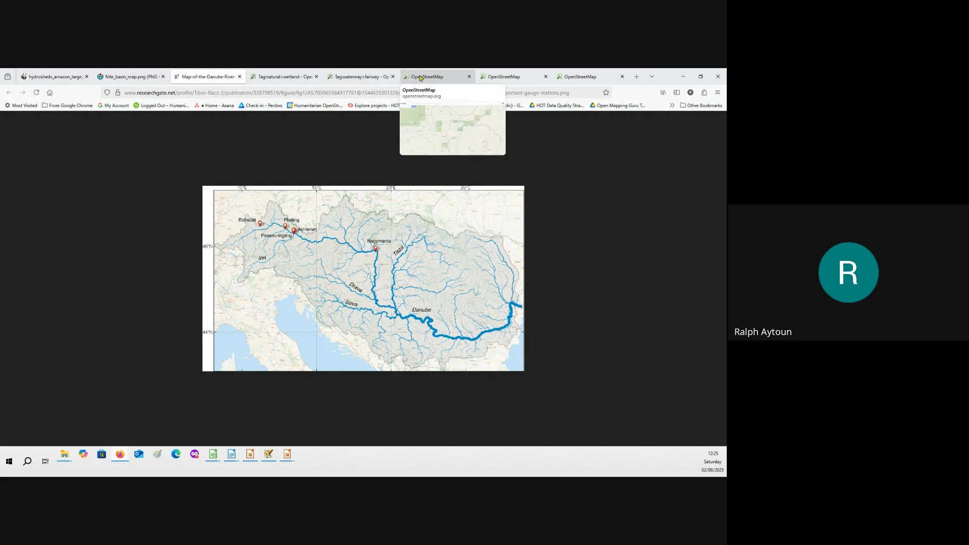
left_click(420, 78)
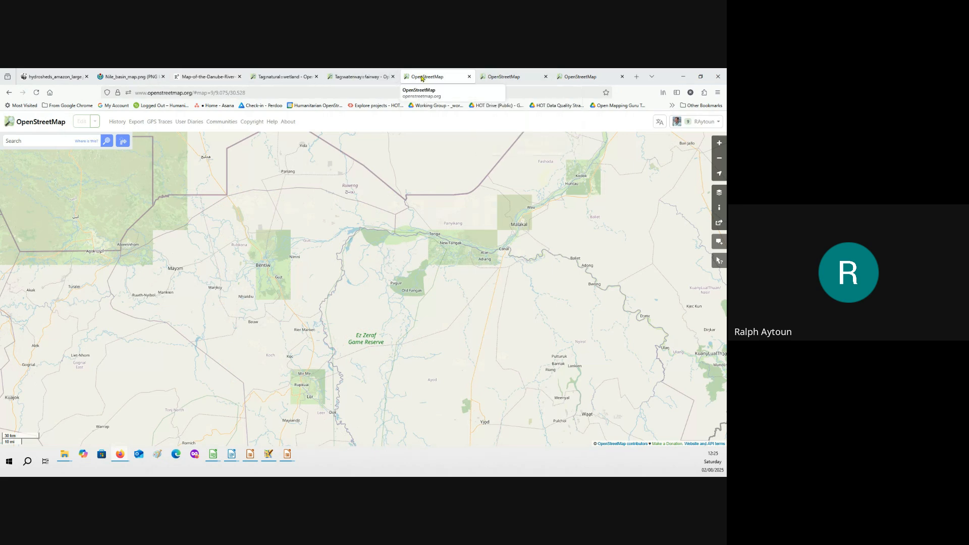
left_click(356, 78)
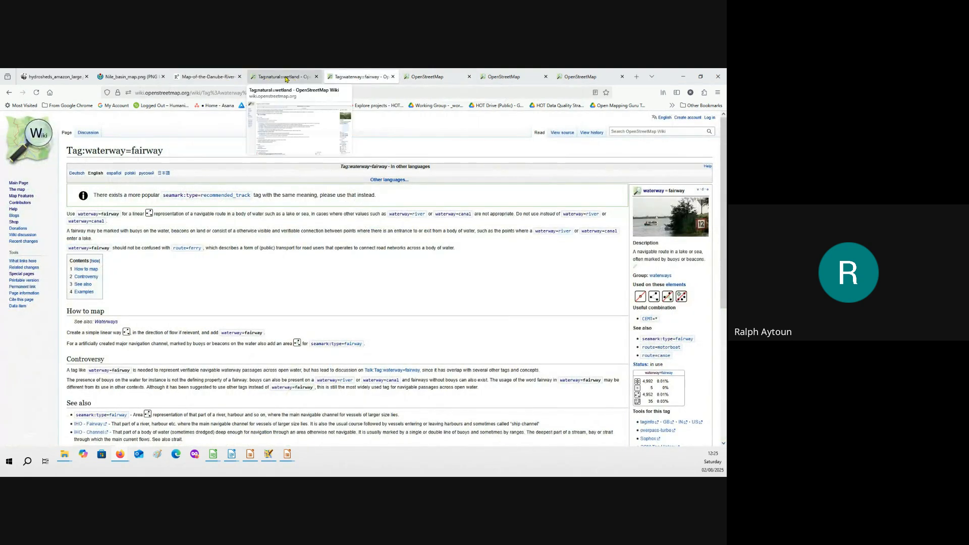
left_click(684, 76)
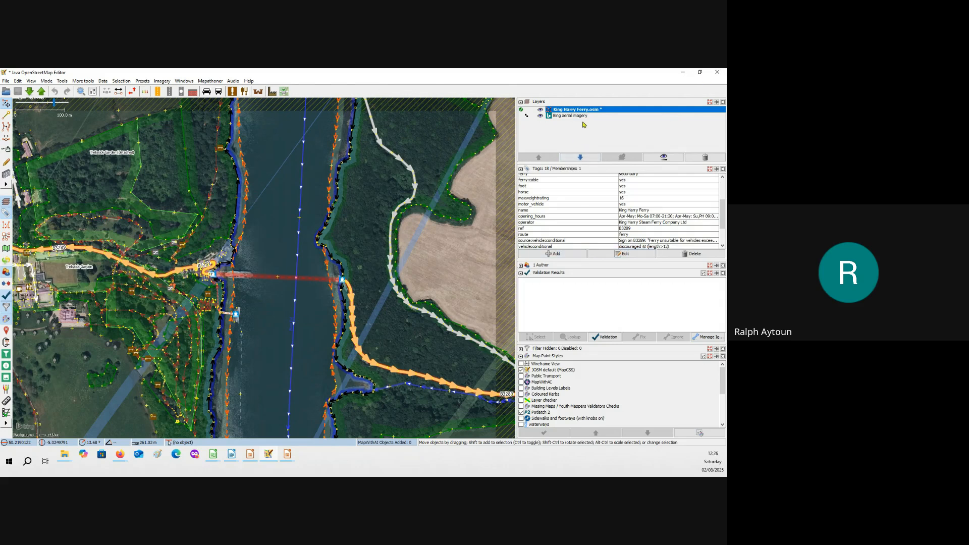
Delete the King Harry Ferry.osm layer without saving or uploading and try to open the recent file Isle of Wight Ferry.osm.
left_click(691, 157)
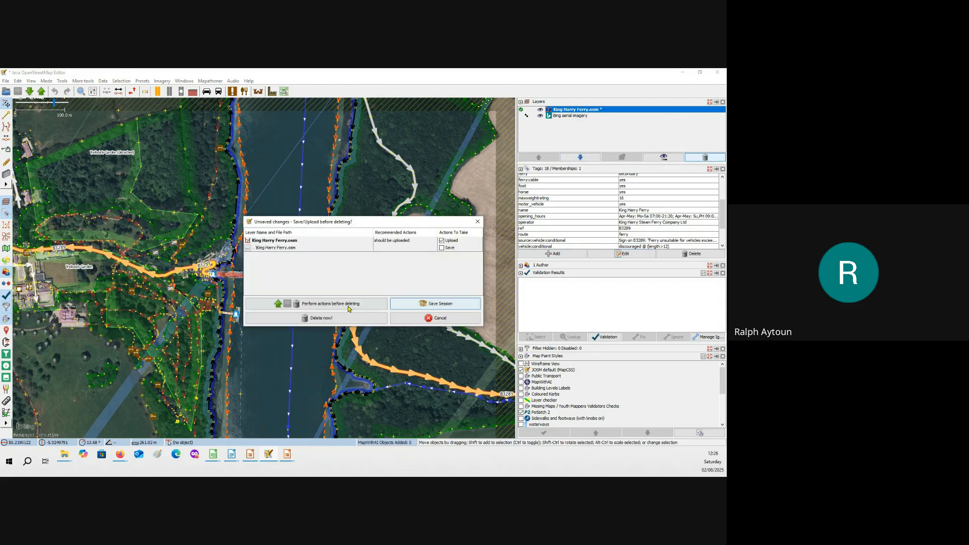
left_click(323, 318)
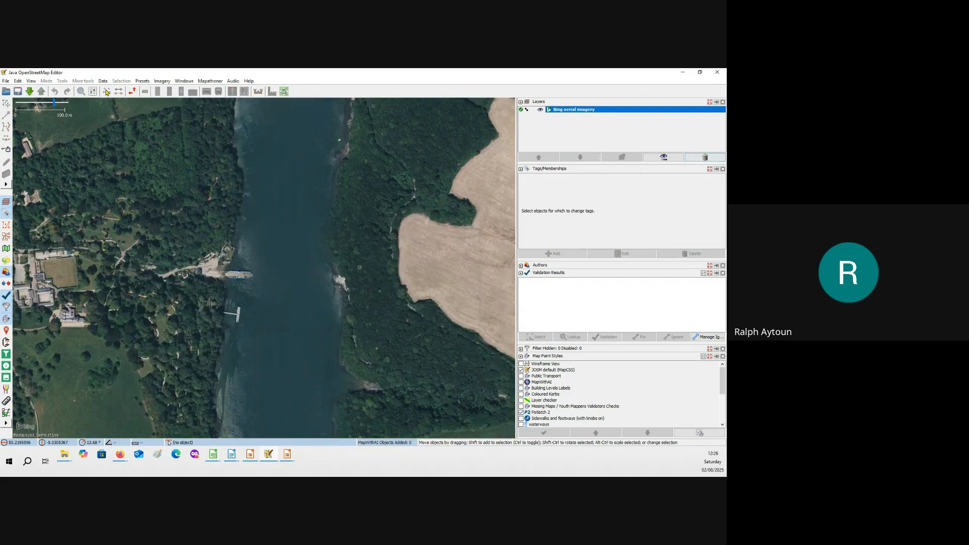
left_click(6, 81)
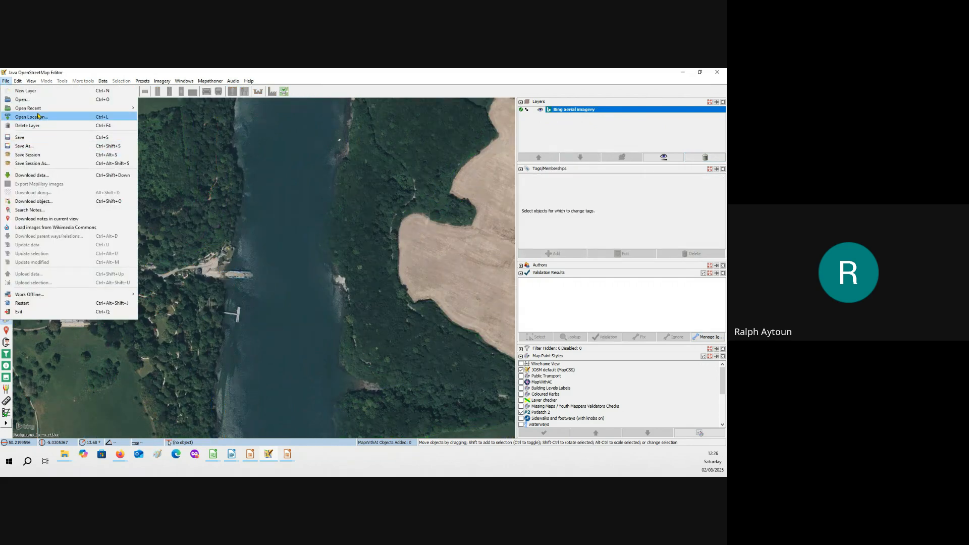
mouse_move(50, 108)
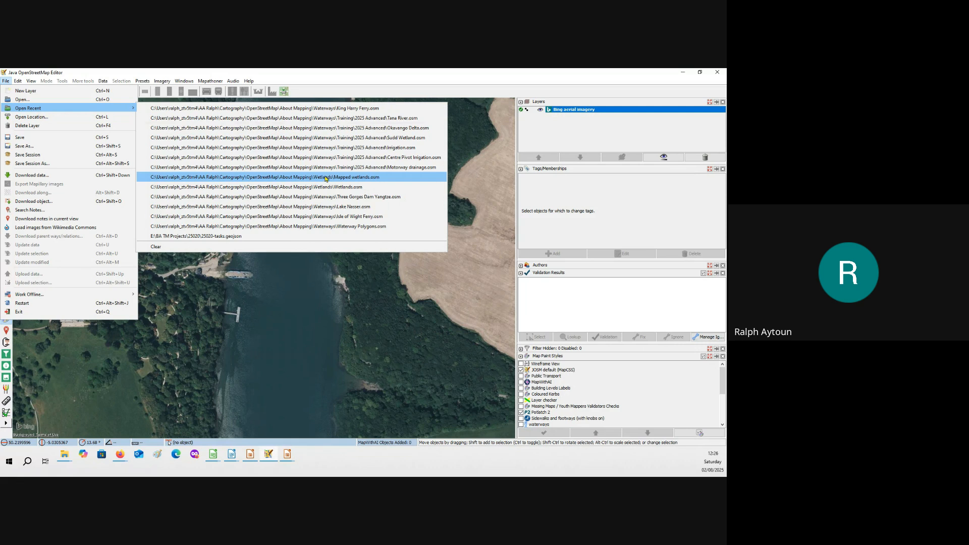
left_click(346, 217)
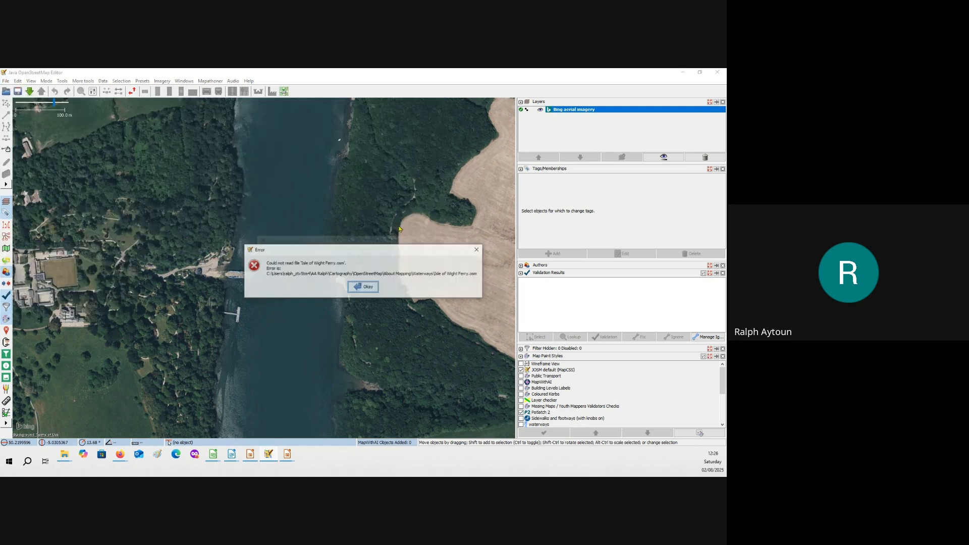
left_click(366, 288)
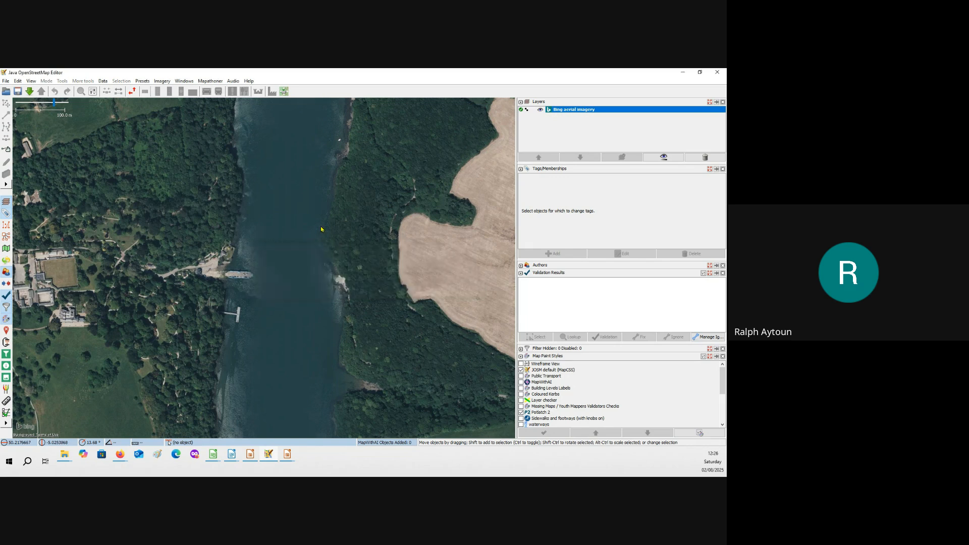
Locate the Portsmouth harbour entrance, northeast of the Isle of Wight, on the Bing aerial imagery.
scroll(320, 228, "down", 5)
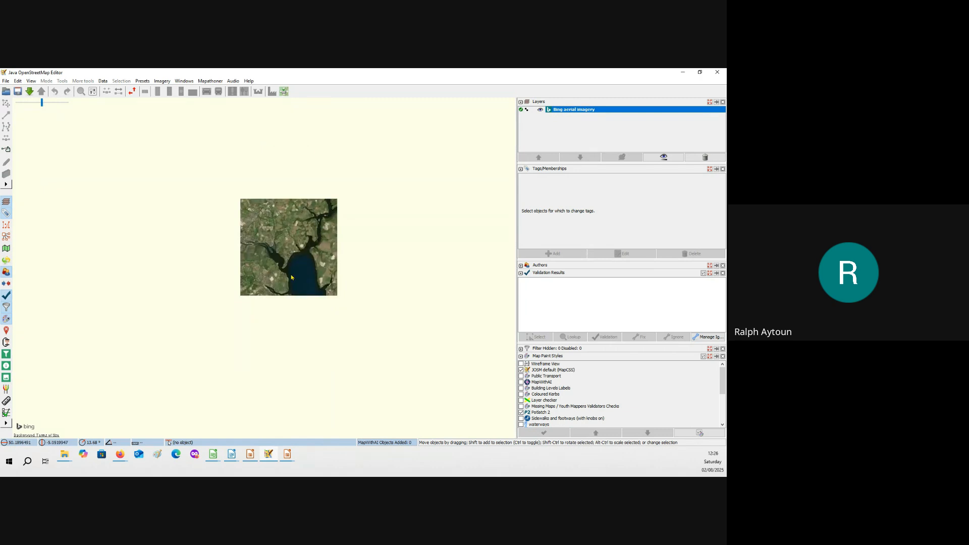
scroll(312, 226, "down", 2)
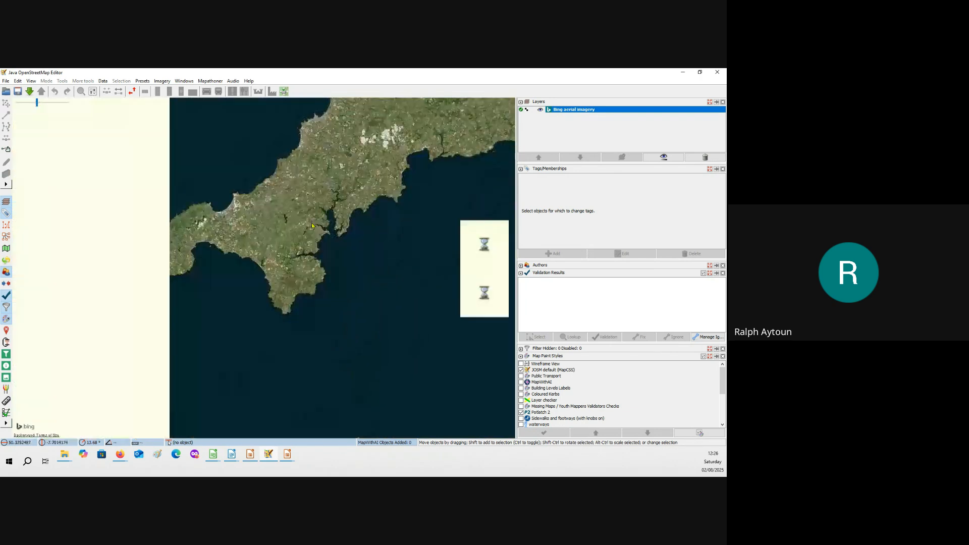
left_click_drag(308, 387, 302, 227)
scroll(302, 251, "down", 6)
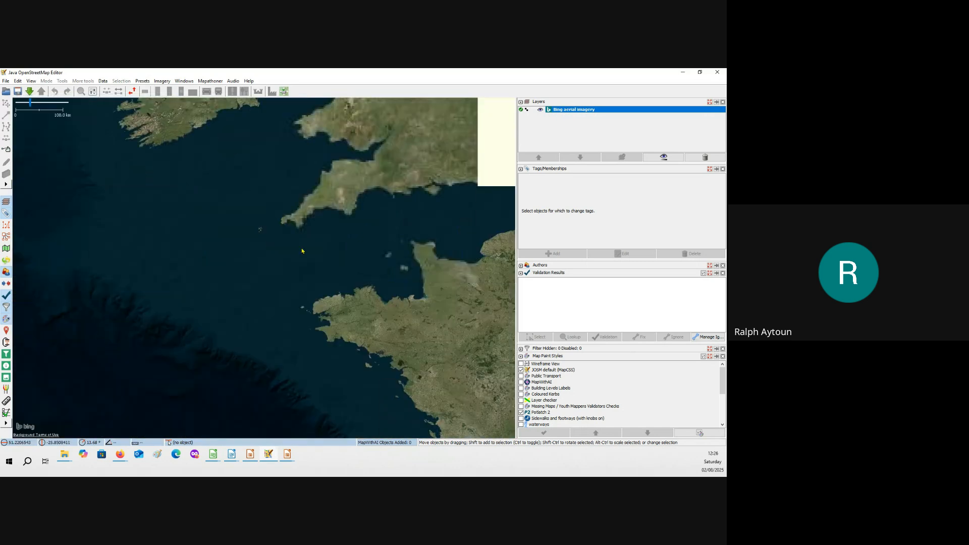
left_click_drag(322, 280, 270, 249)
scroll(271, 249, "down", 4)
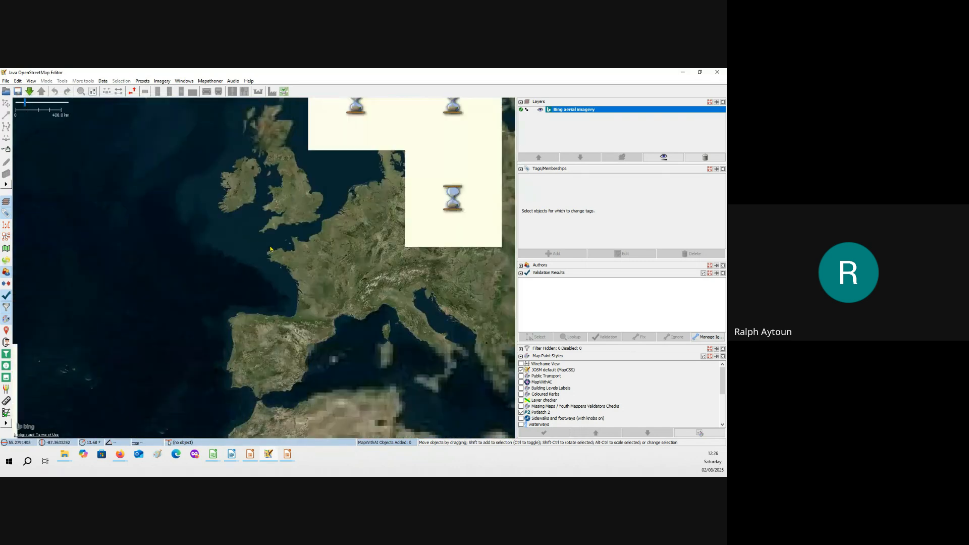
left_click_drag(291, 355, 289, 262)
left_click_drag(271, 114, 271, 262)
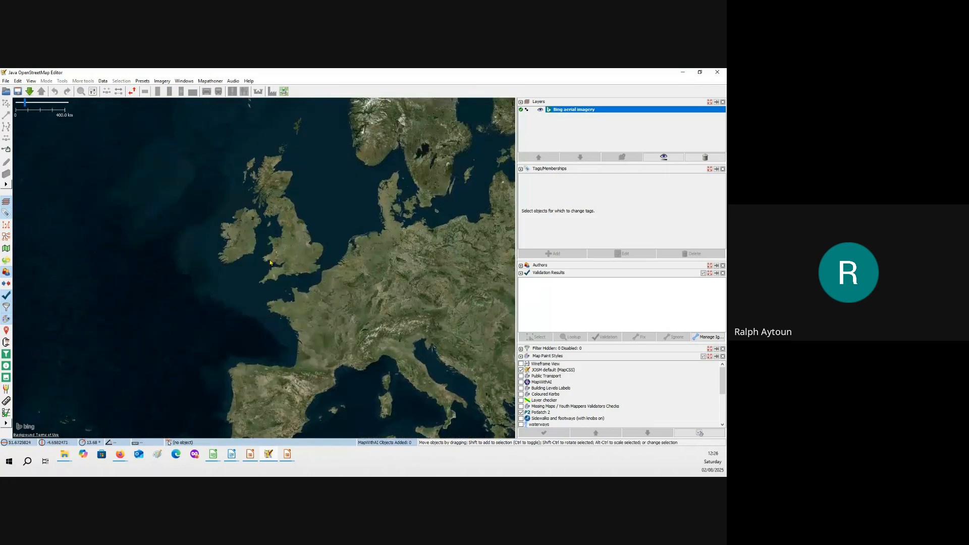
scroll(271, 262, "up", 10)
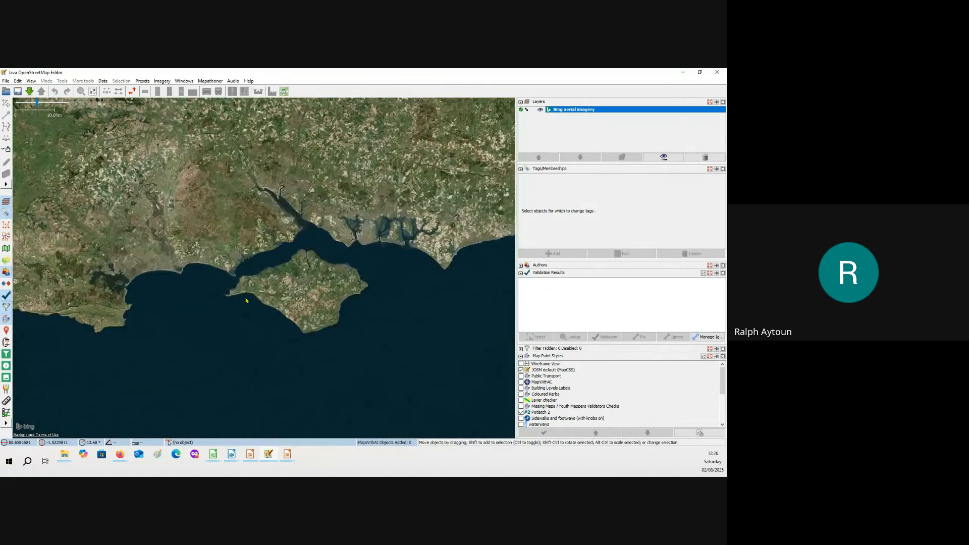
left_click_drag(357, 266, 265, 274)
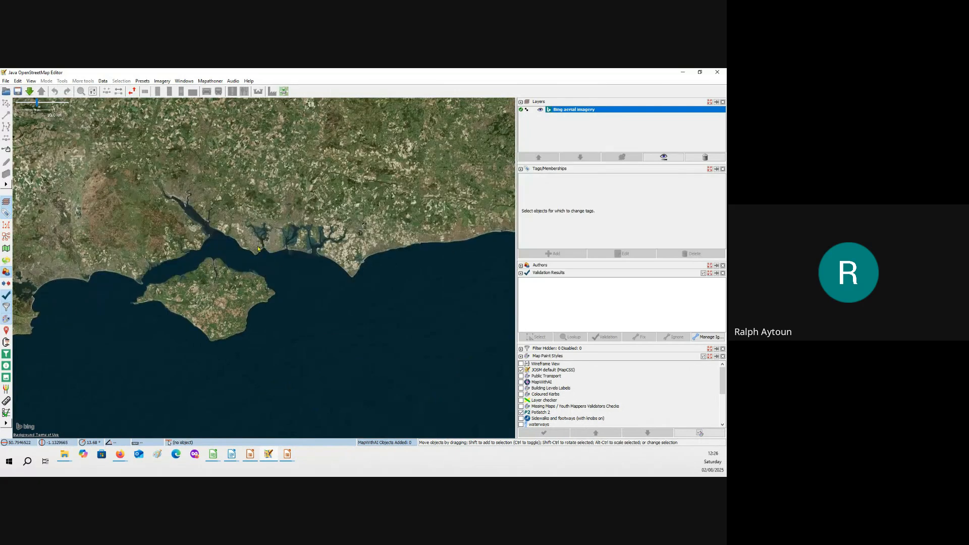
scroll(258, 248, "up", 5)
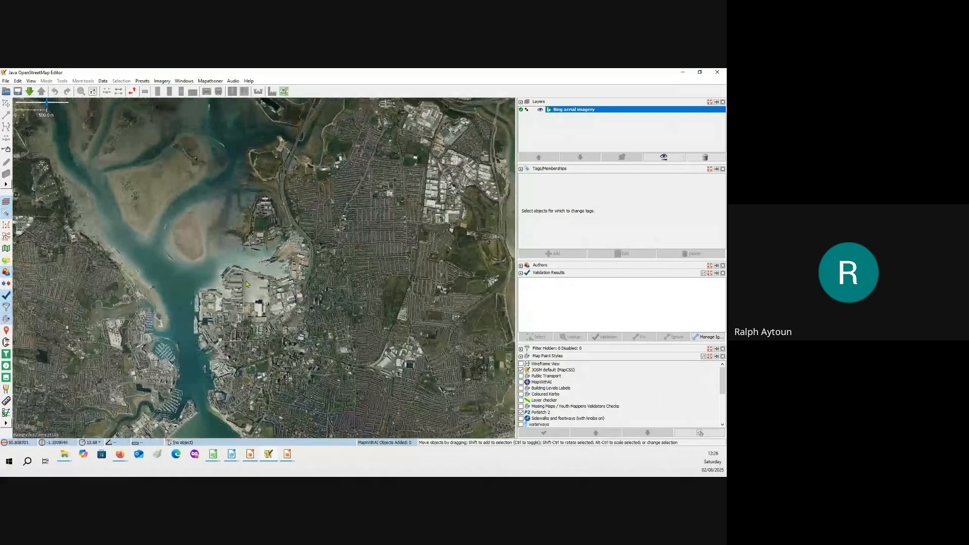
left_click_drag(215, 346, 267, 239)
scroll(265, 238, "up", 2)
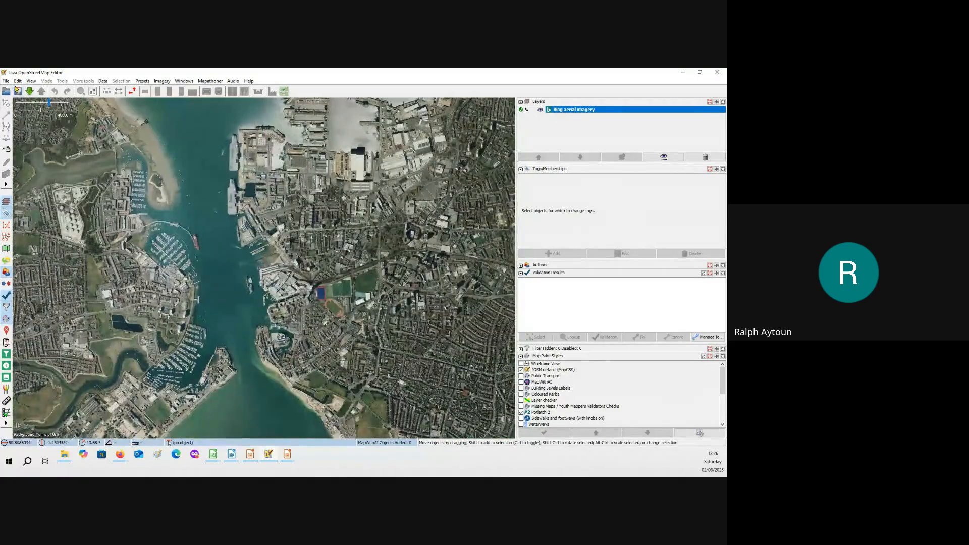
Try to download the OpenStreetMap data for the whole harbour entrance area.
left_click(30, 91)
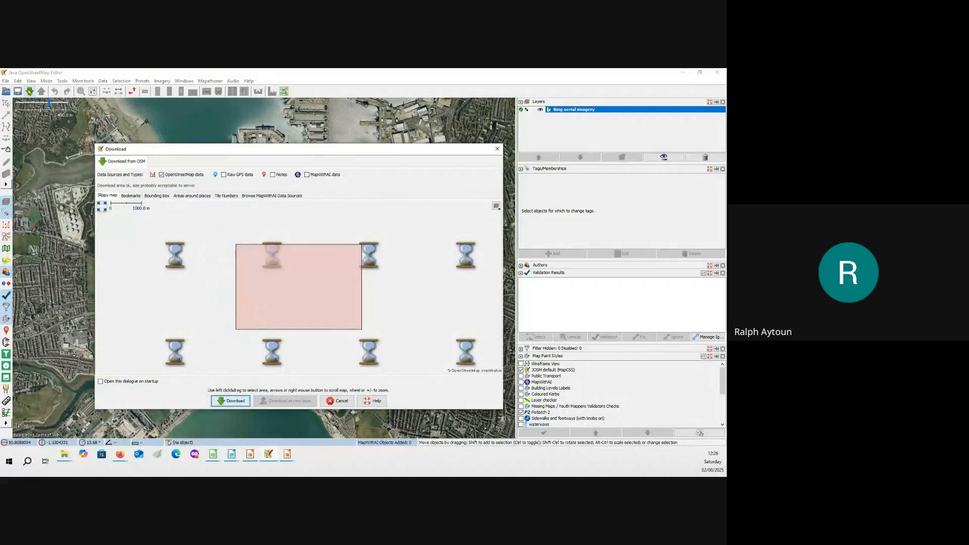
left_click(234, 401)
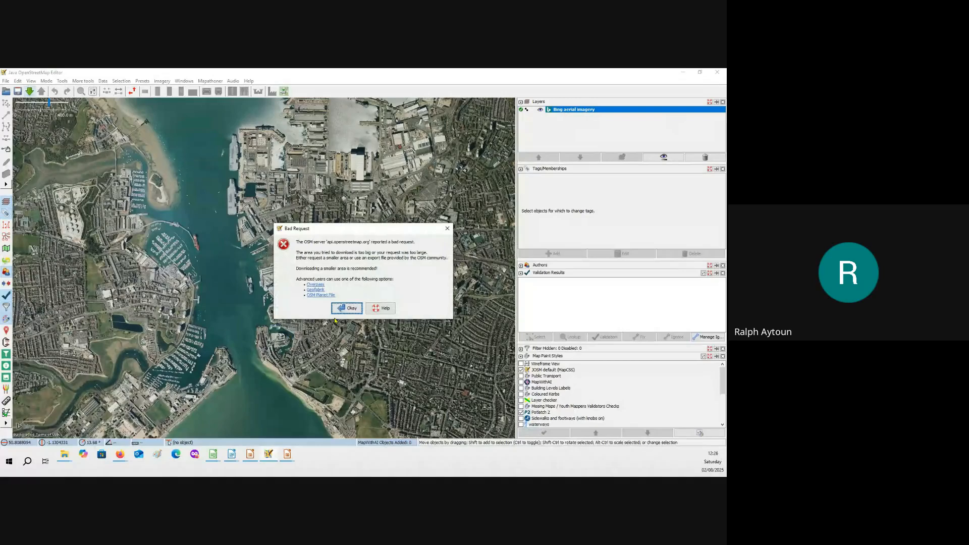
left_click(352, 309)
Download the OpenStreetMap data for a smaller area covering the waterfront and ferry berth south of Gunwharf Quays.
scroll(276, 295, "up", 3)
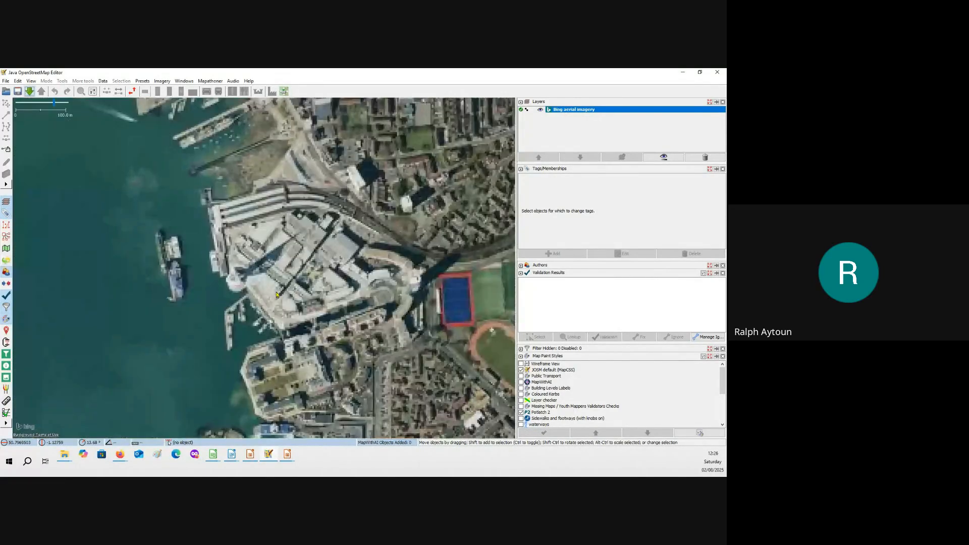
scroll(276, 295, "up", 4)
left_click_drag(274, 392, 294, 215)
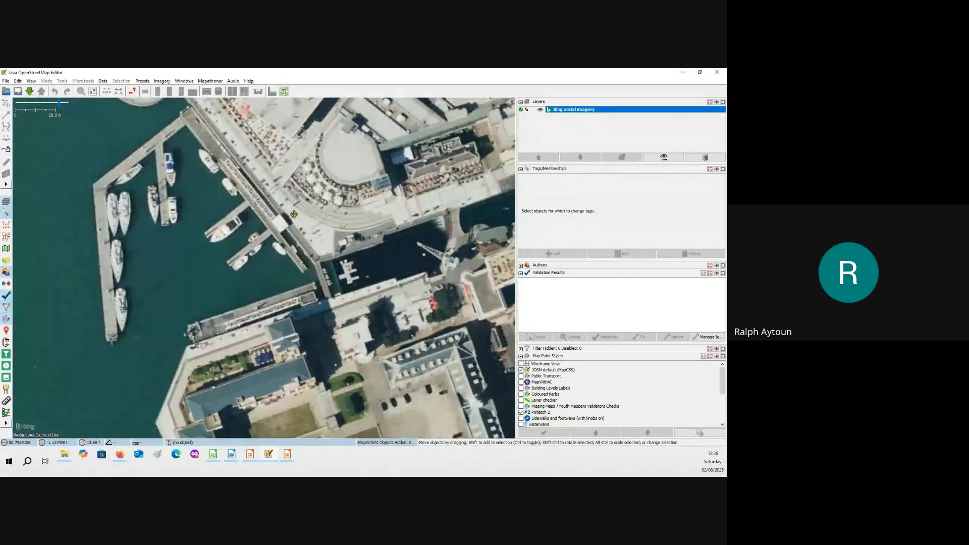
scroll(295, 214, "down", 2)
left_click_drag(194, 302, 178, 155)
left_click(29, 91)
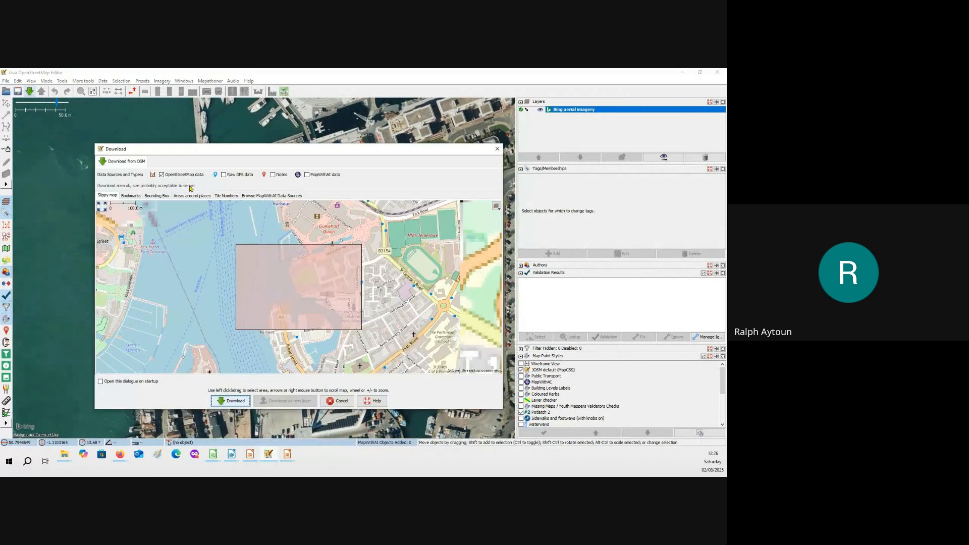
left_click(236, 402)
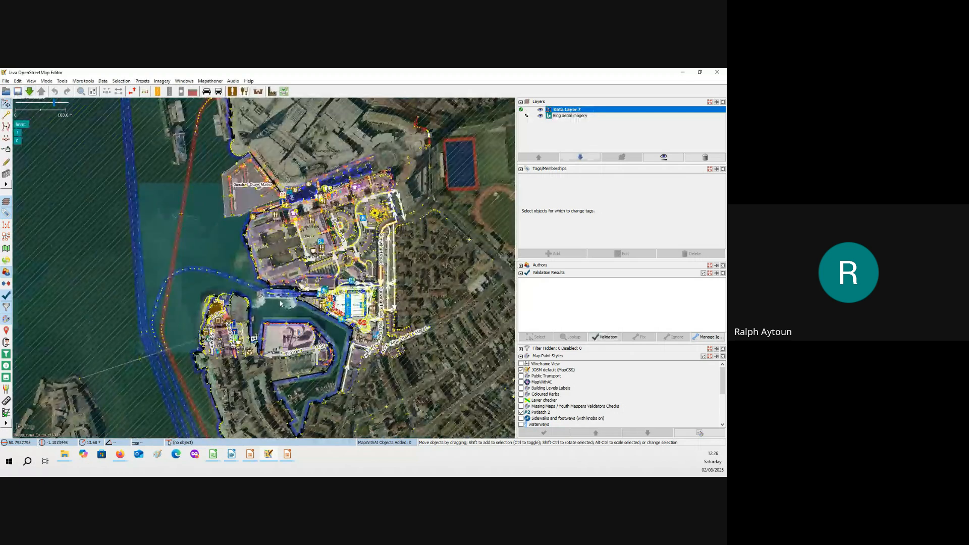
Examine the ferry berth south of Gunwharf Quays, including the docked ferry, landing ramp and surrounding buildings.
scroll(282, 303, "up", 5)
left_click_drag(325, 304, 196, 302)
scroll(195, 302, "up", 2)
scroll(199, 304, "down", 2)
scroll(233, 298, "down", 1)
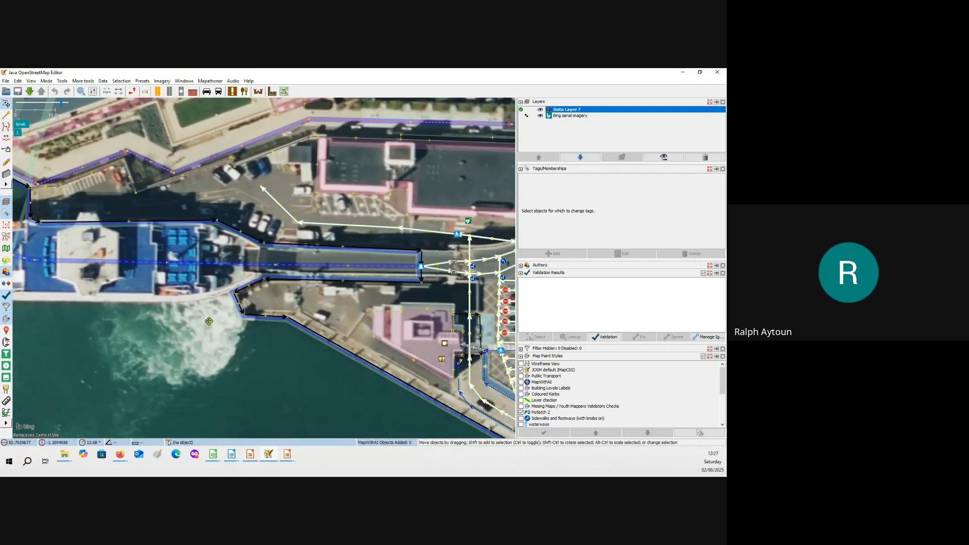
scroll(208, 319, "down", 2)
left_click(300, 317)
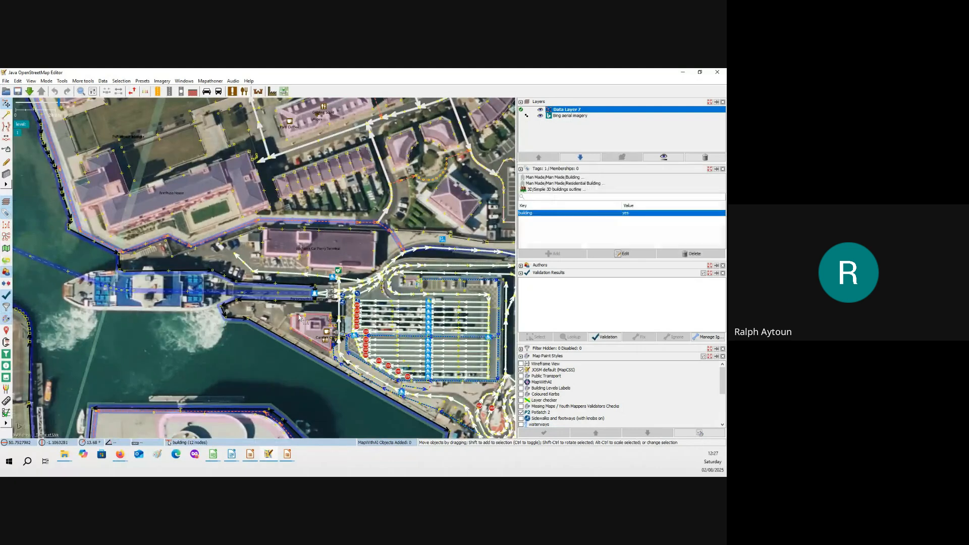
Inspect the tags of the ferry route where it meets the landing ramp and of the coastline way around the berth.
left_click(330, 303)
left_click_drag(331, 303, 281, 275)
scroll(283, 274, "up", 6)
left_click(230, 216)
left_click(179, 239)
left_click_drag(179, 240, 336, 262)
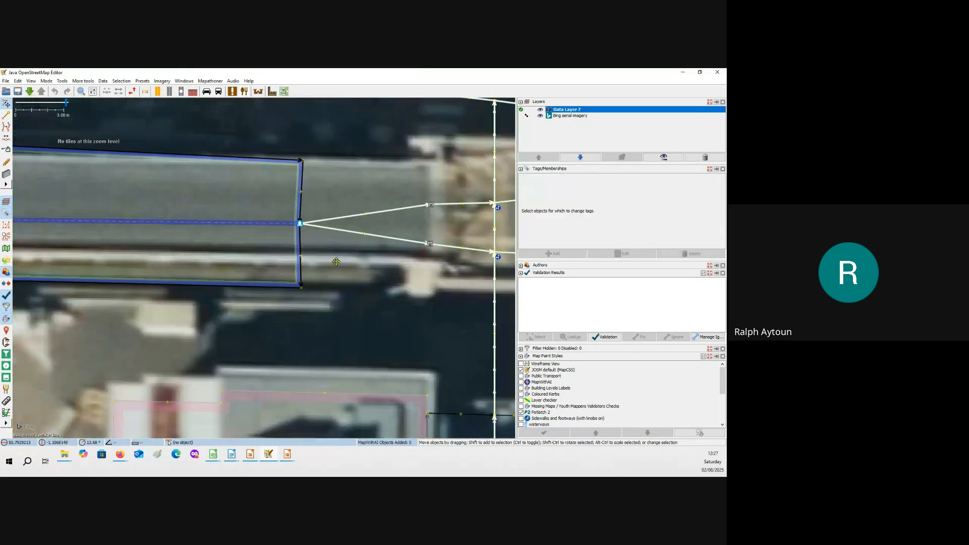
left_click(302, 255)
left_click(272, 225)
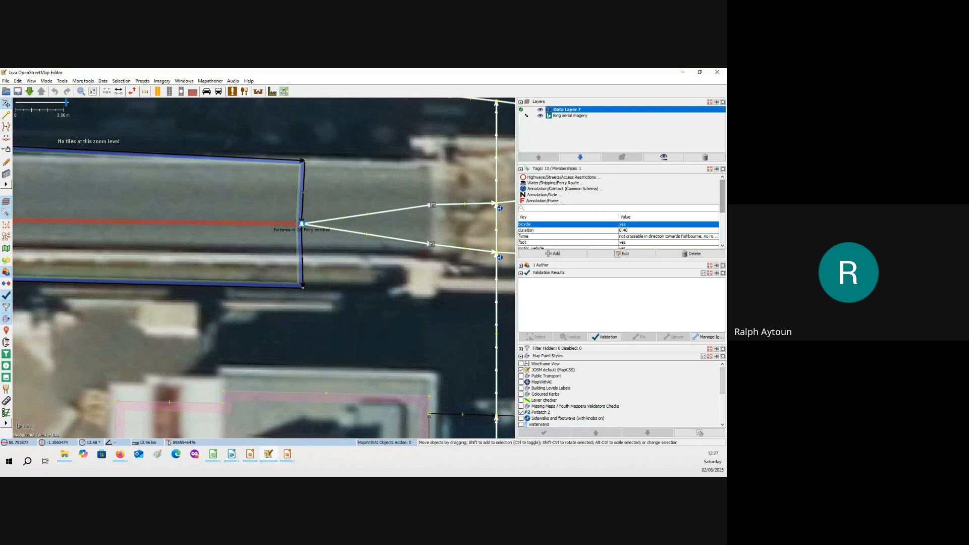
scroll(247, 251, "down", 2)
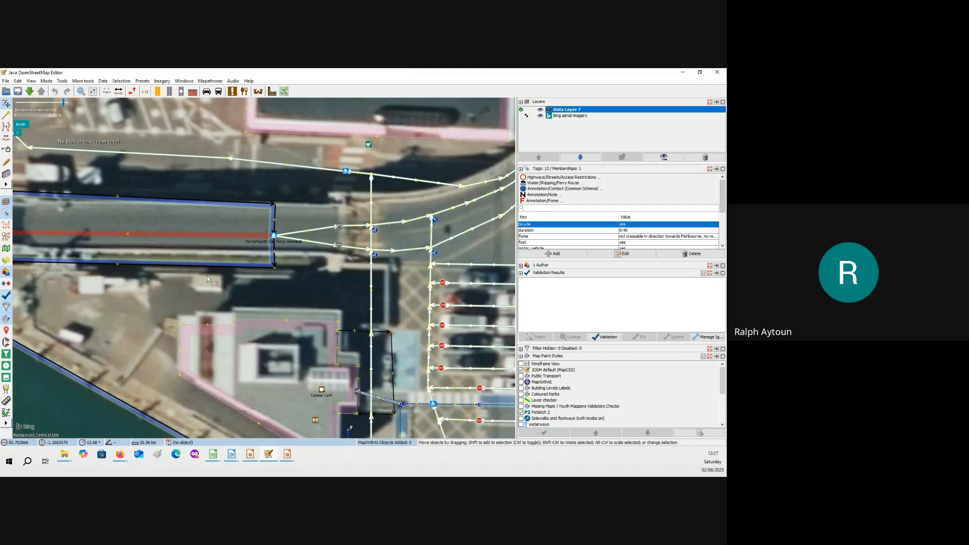
scroll(249, 286, "down", 3)
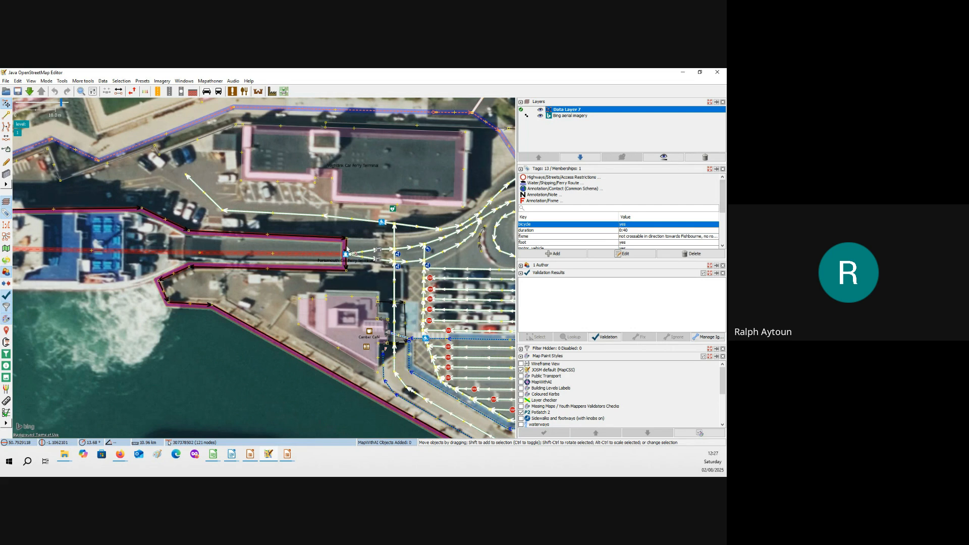
left_click(249, 330)
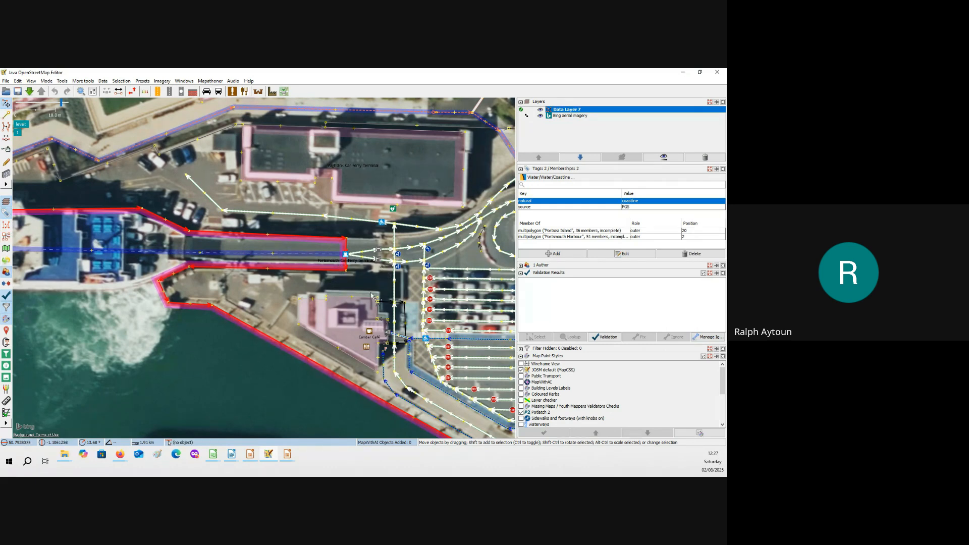
Examine the vehicle waiting lanes beside the berth and inspect the tags of the service road along their waterfront side.
left_click_drag(369, 292, 173, 223)
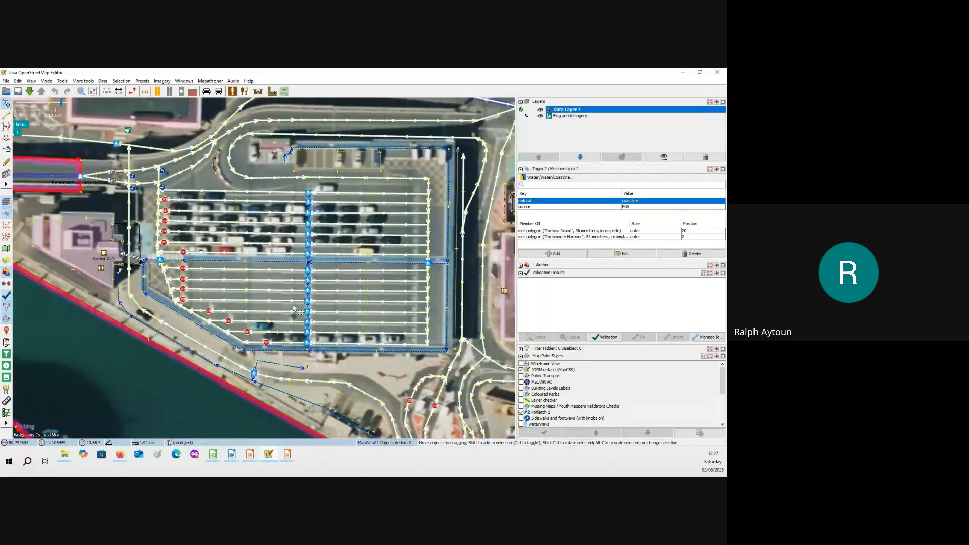
scroll(294, 309, "down", 3)
scroll(288, 316, "up", 4)
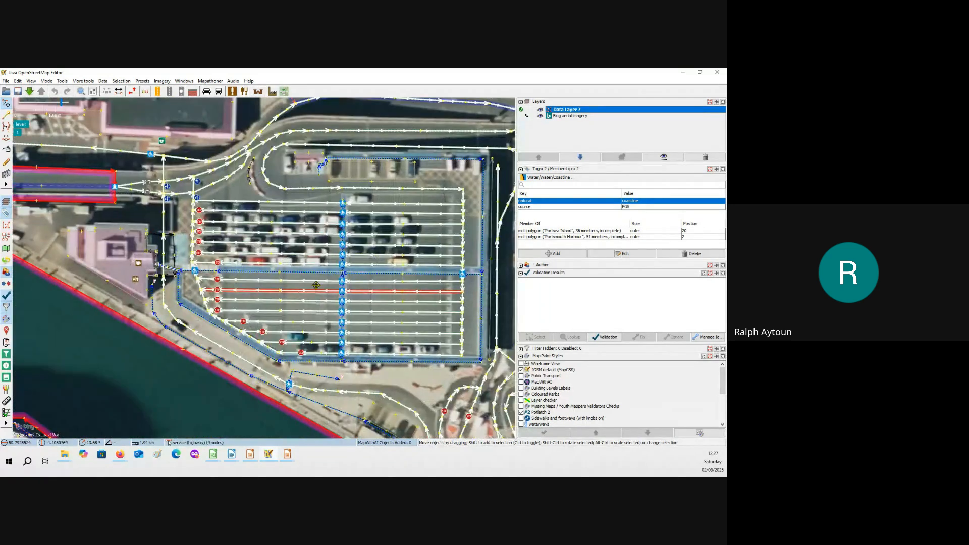
left_click(238, 341)
mouse_move(286, 279)
left_mouse_down()
mouse_move(305, 341)
mouse_move(289, 289)
left_mouse_up()
left_click_drag(393, 420, 315, 320)
left_click_drag(47, 191, 249, 314)
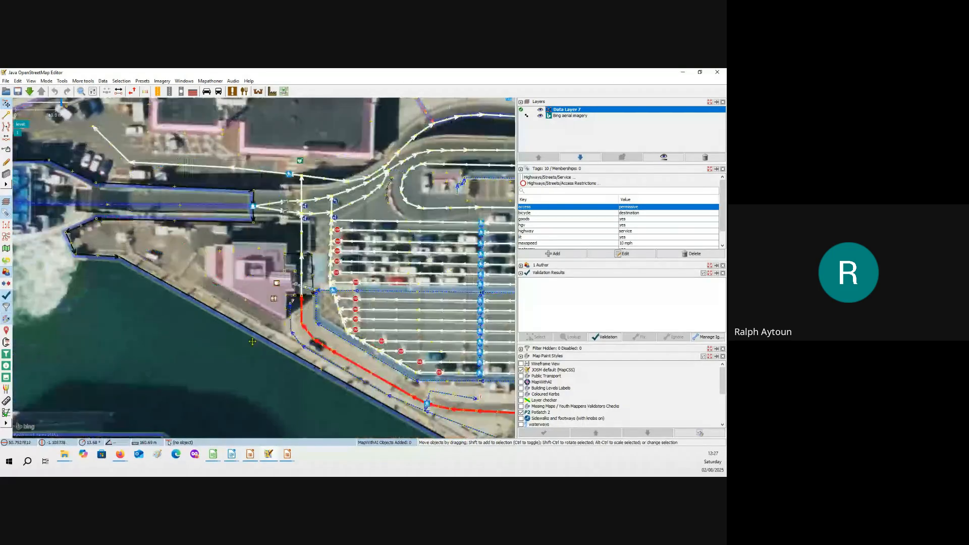
Inspect the tags of the Gunwharf Road segments running past the ferry terminal's vehicle area.
scroll(248, 314, "down", 3)
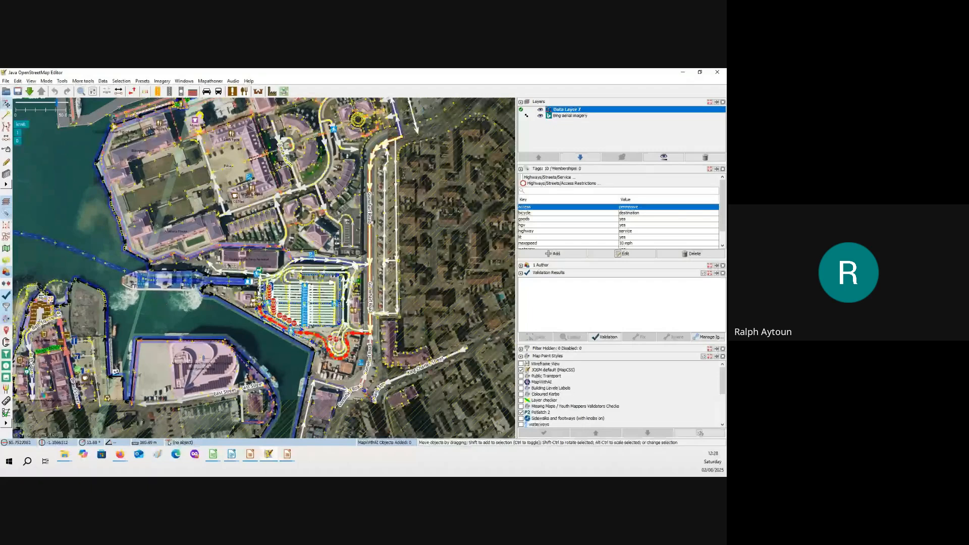
left_click_drag(370, 279, 320, 262)
left_click(324, 262)
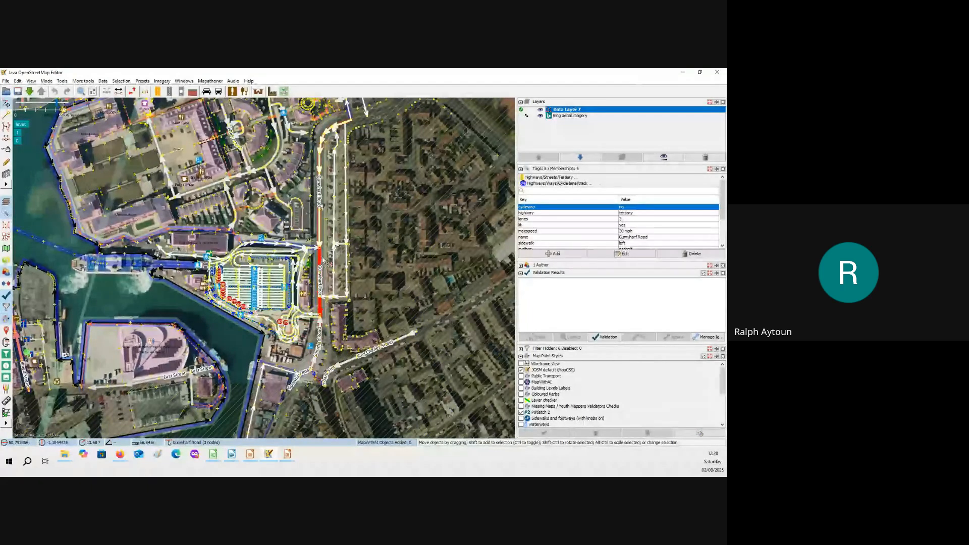
scroll(323, 262, "up", 5)
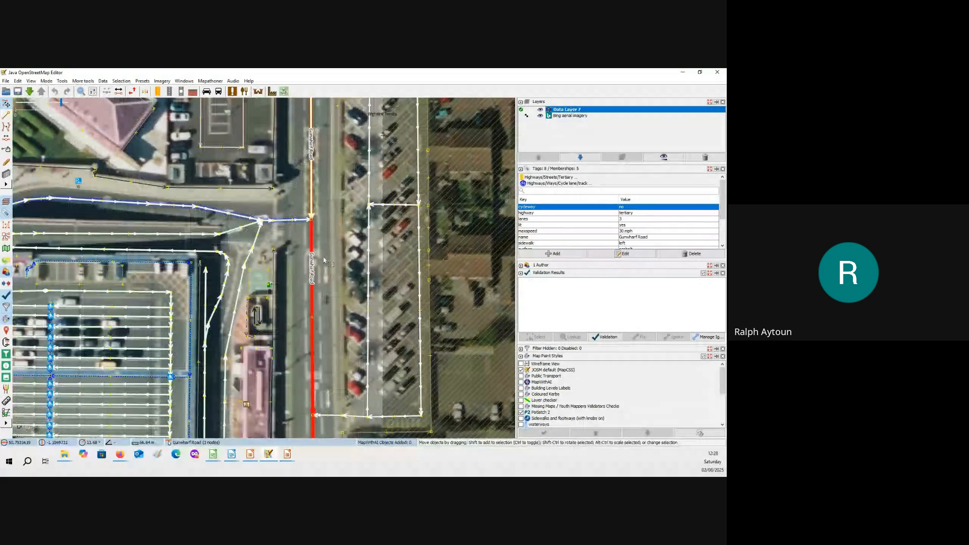
left_click(313, 190)
left_click_drag(300, 287, 303, 159)
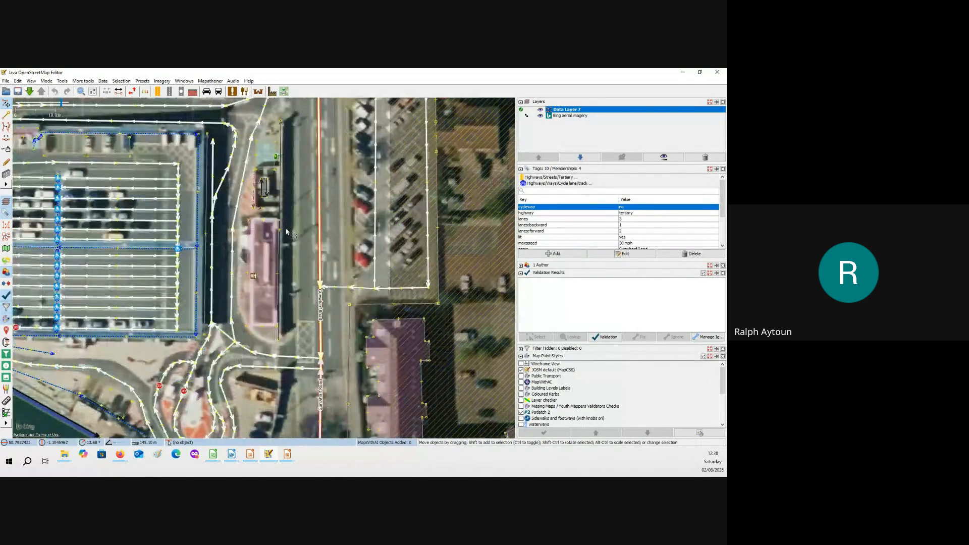
Inspect the highway tag of the winding service road that joins Gunwharf Road southeast of the waiting lanes.
left_click_drag(307, 385, 315, 300)
left_click(292, 287)
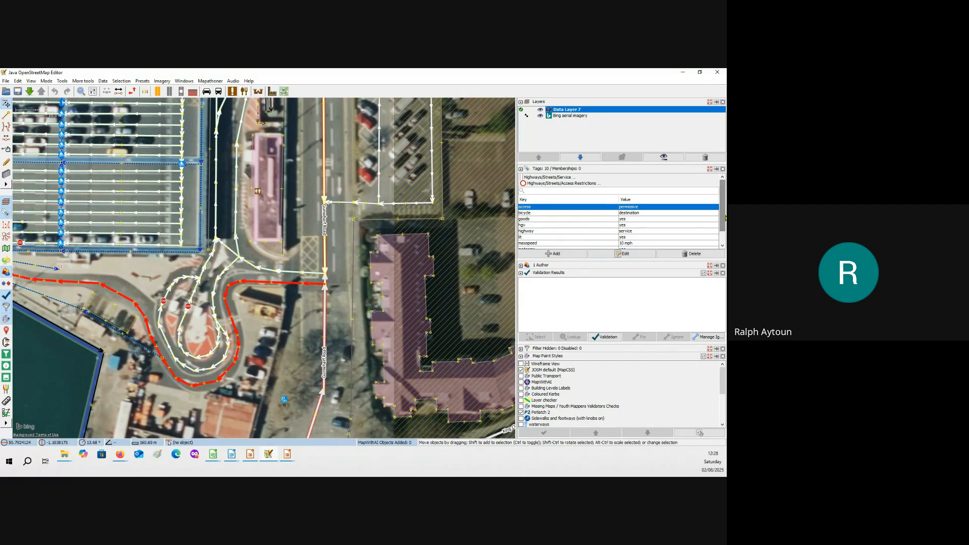
scroll(725, 222, "down", 1)
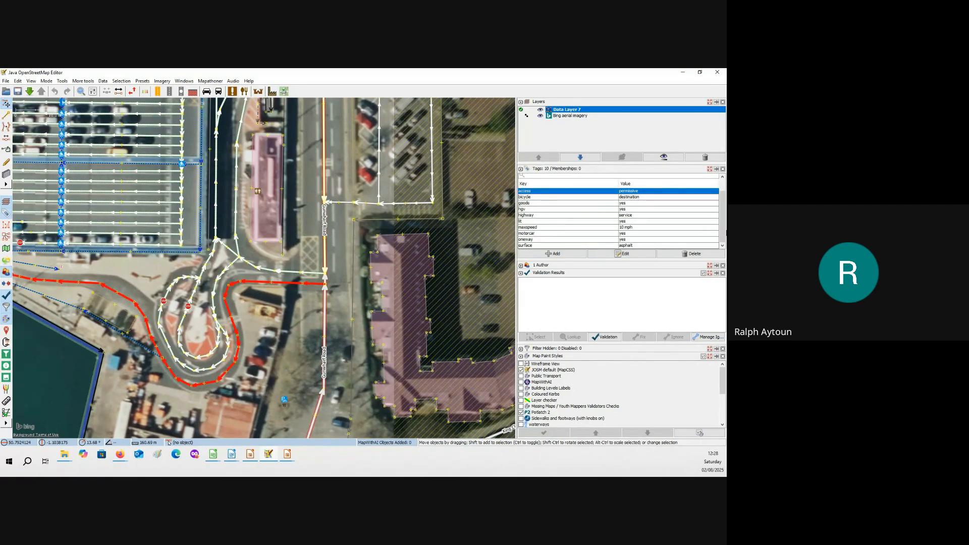
left_click(626, 216)
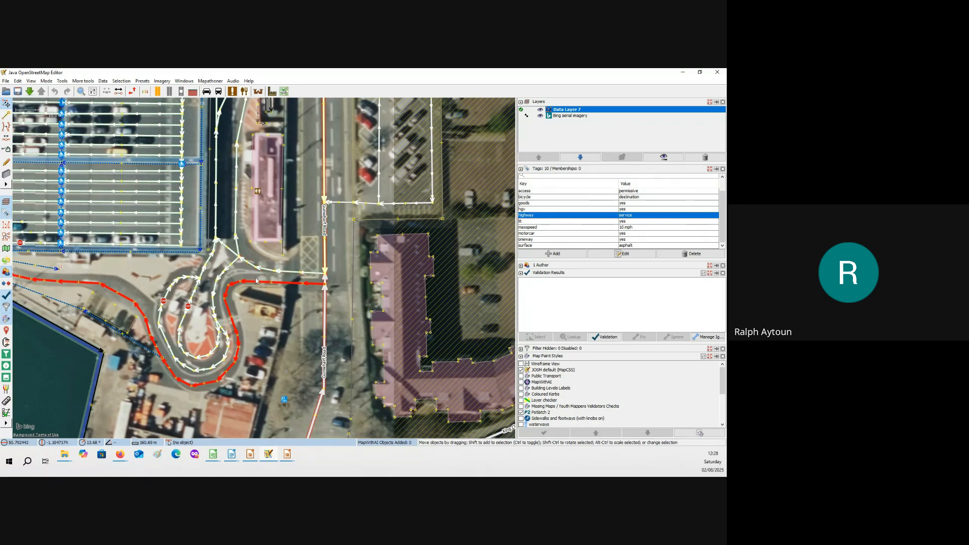
left_click_drag(253, 304, 321, 310)
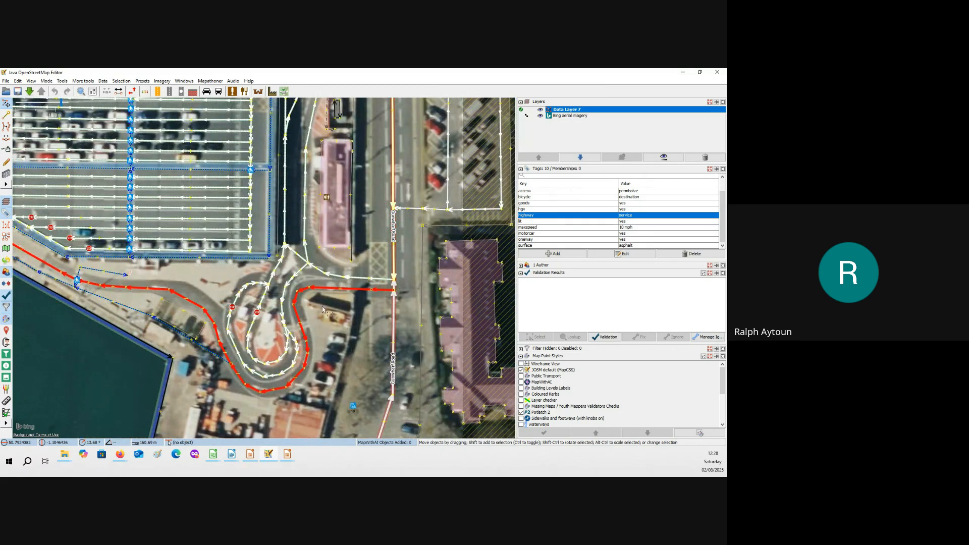
Examine how the service roads run around the waiting lanes between the waterfront and Gunwharf Road.
left_click_drag(202, 276, 308, 298)
scroll(308, 299, "down", 2)
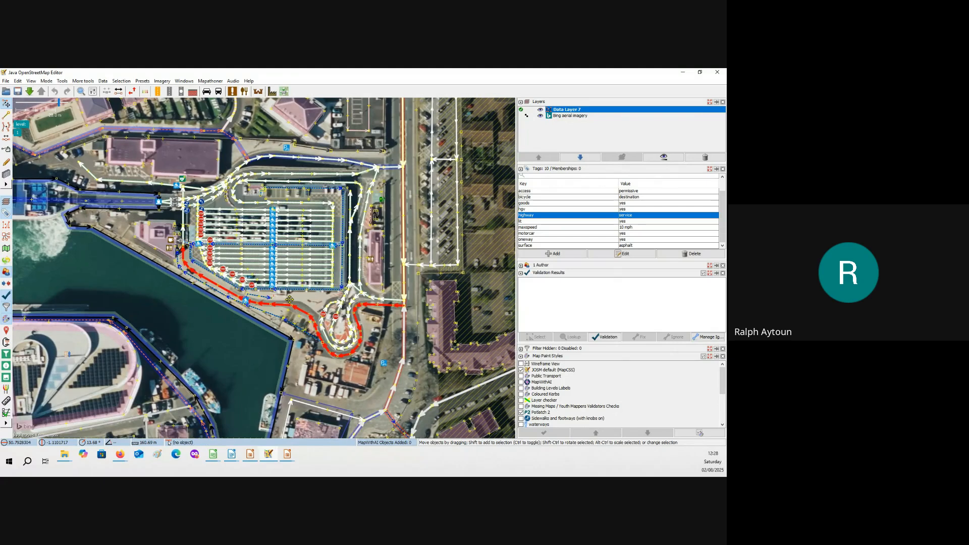
left_click_drag(289, 300, 256, 295)
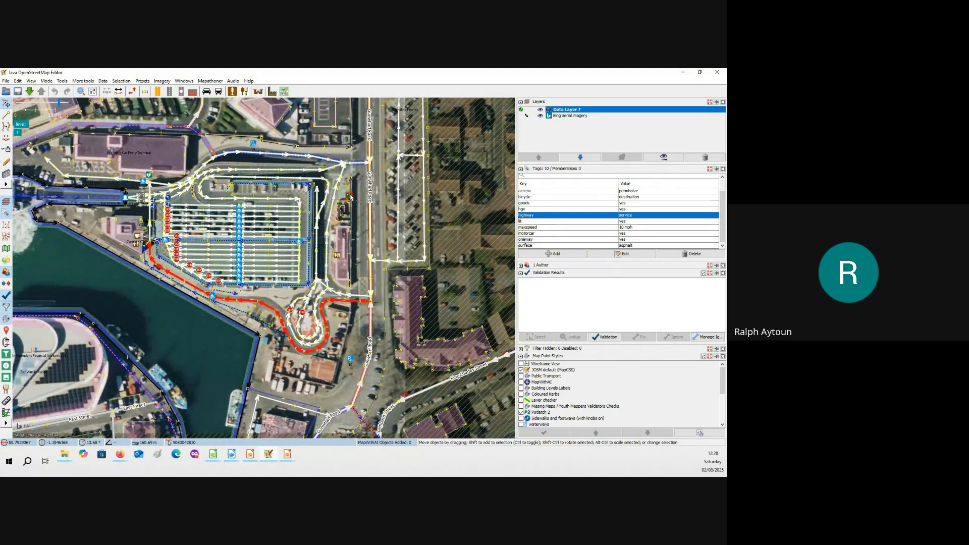
scroll(351, 197, "up", 4)
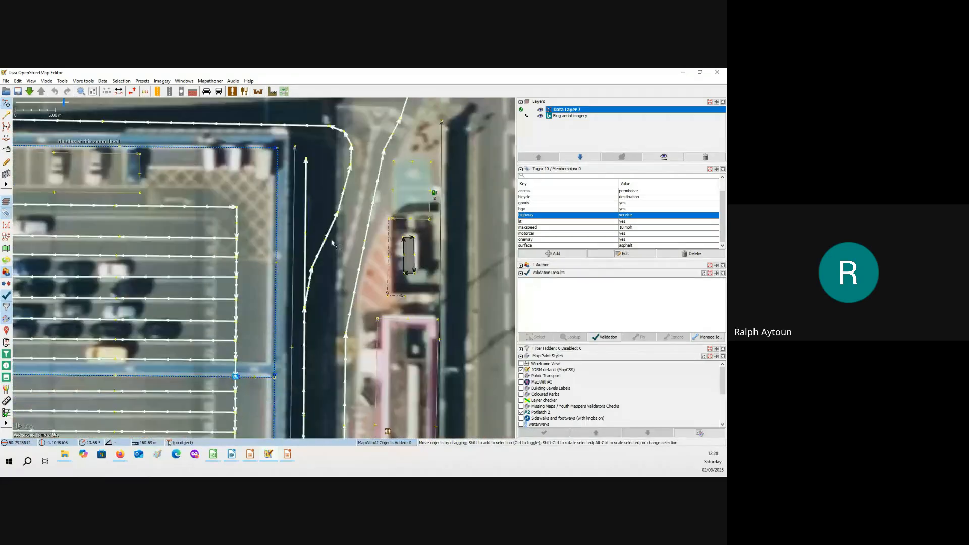
scroll(331, 243, "down", 2)
left_click_drag(225, 374, 283, 266)
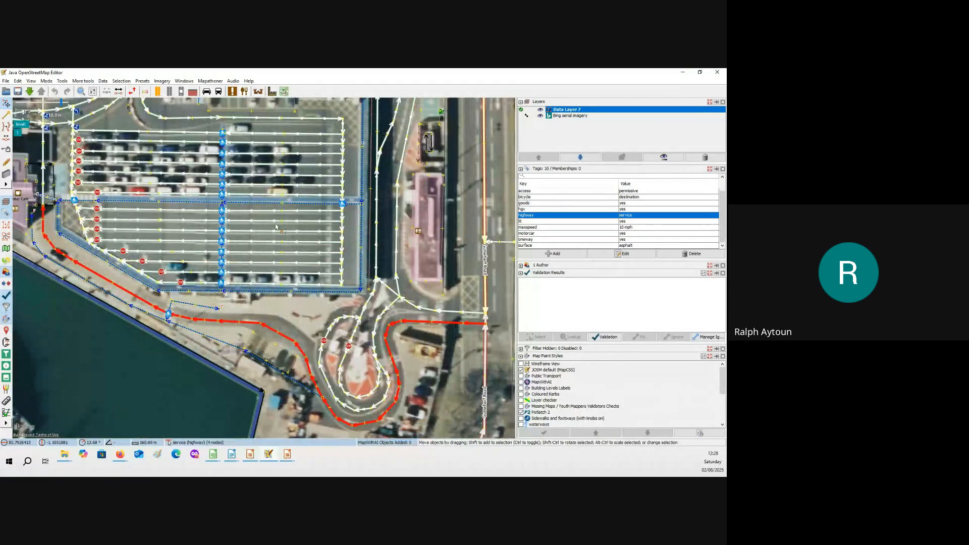
left_click_drag(263, 176, 272, 239)
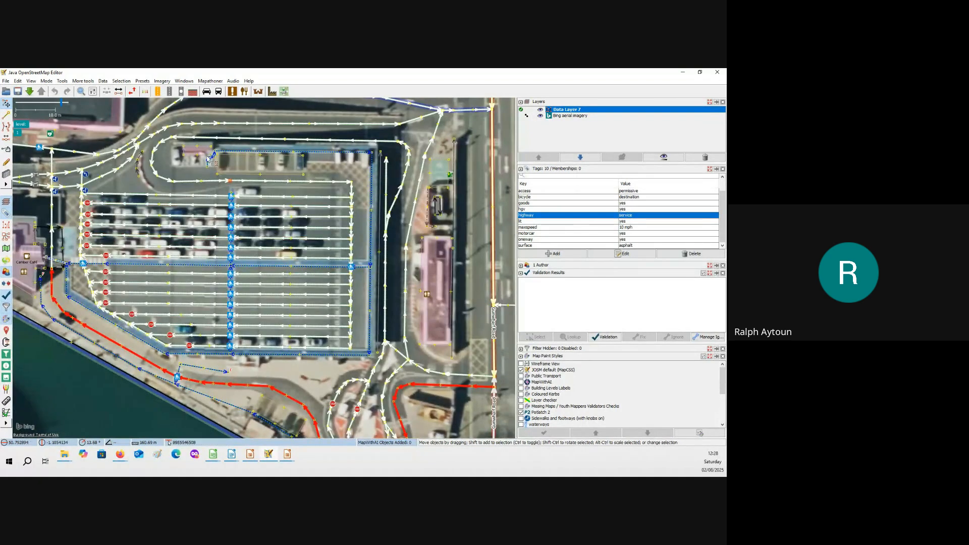
Follow the vehicle route from the Gunwharf Road entrance, around the loop service road and through the waiting lanes, to the berth.
left_click(407, 361)
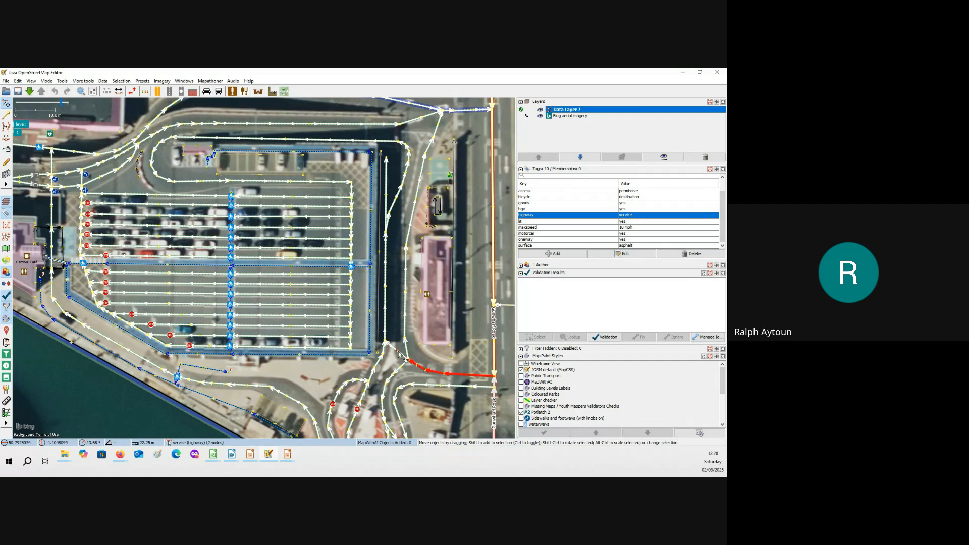
left_click(337, 143)
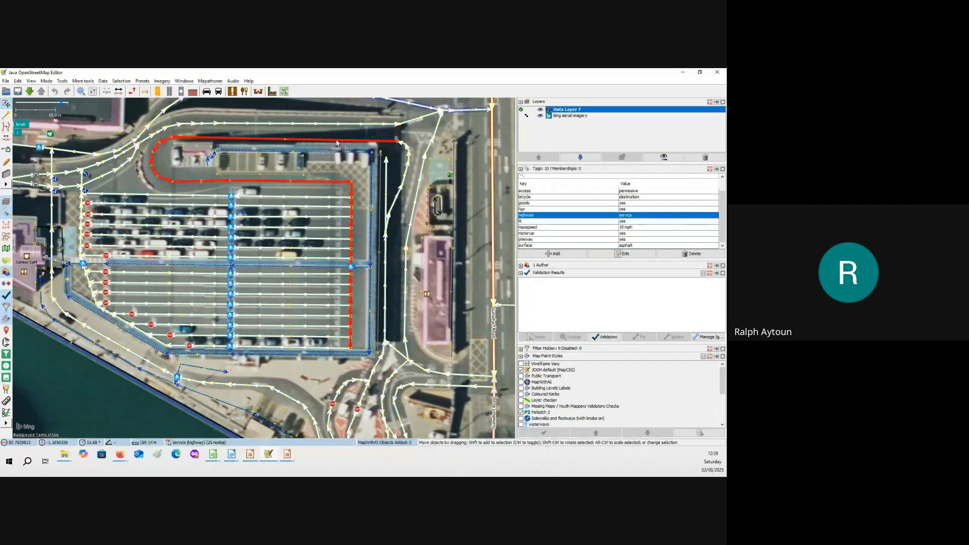
left_click_drag(256, 311, 340, 288)
left_click_drag(184, 198, 270, 249)
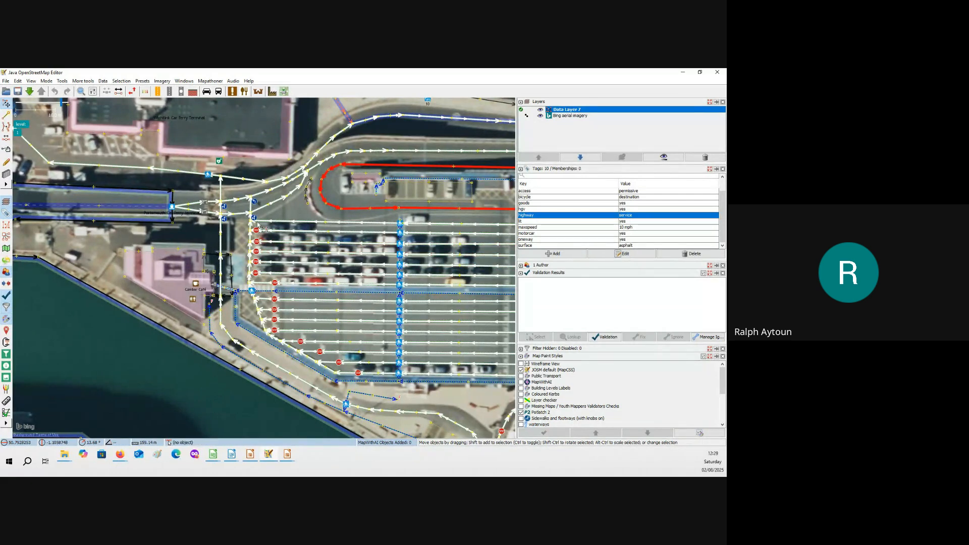
left_click(137, 203)
left_click_drag(138, 203, 103, 232)
left_click_drag(304, 181, 38, 191)
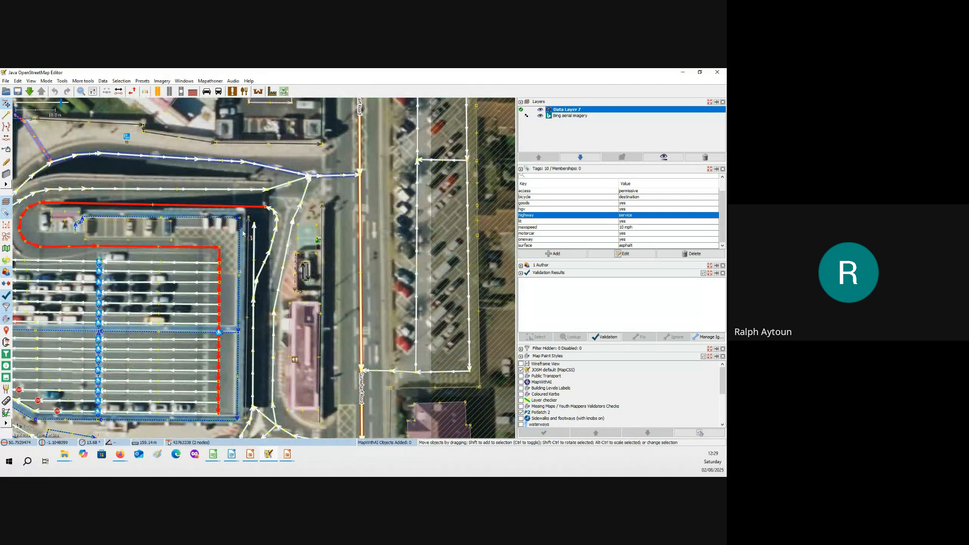
left_click_drag(151, 252, 336, 231)
left_click_drag(63, 288, 354, 293)
left_click_drag(217, 279, 244, 274)
scroll(228, 290, "down", 5)
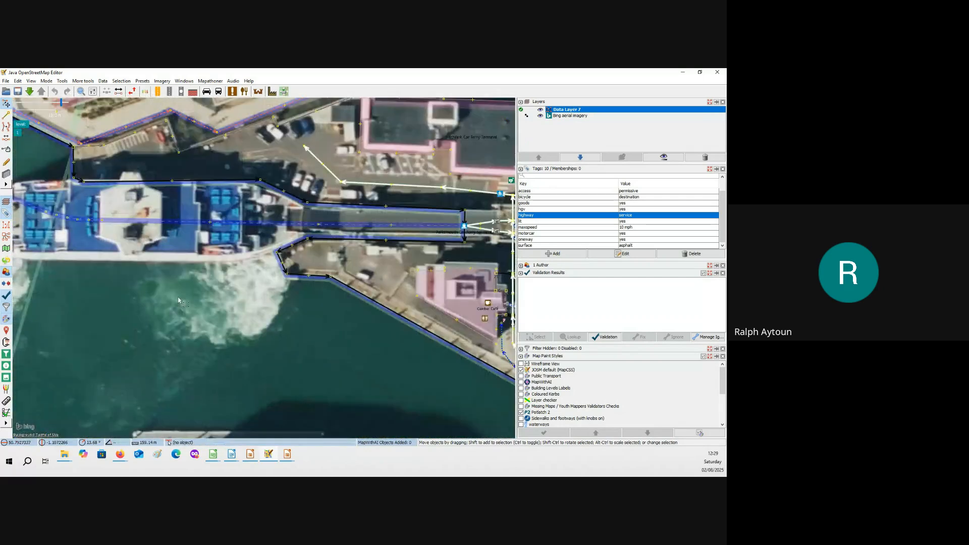
Inspect the cycleway near the waiting lanes and the Wightlink: Fishbourne - Portsmouth ferry route, then clear the selection.
left_click(192, 307)
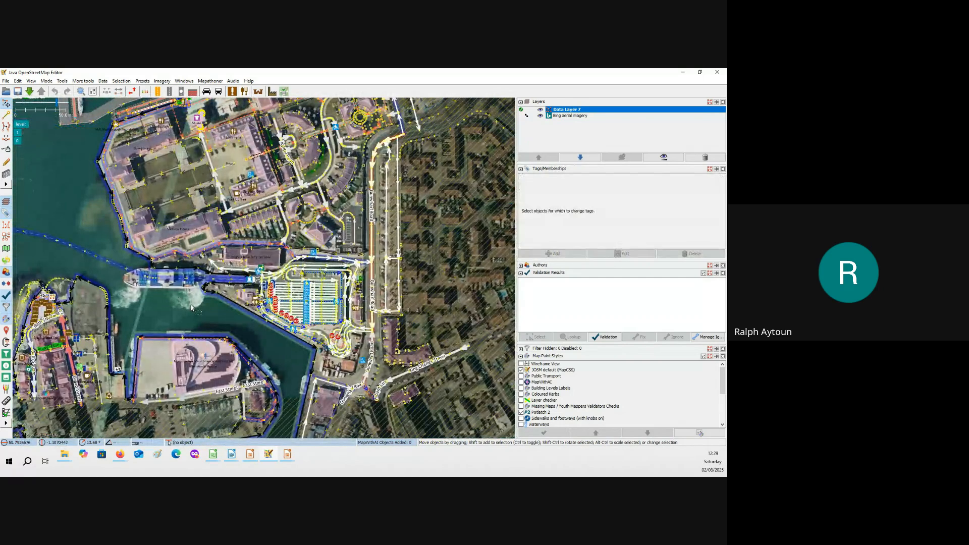
scroll(192, 308, "up", 3)
left_click(451, 284)
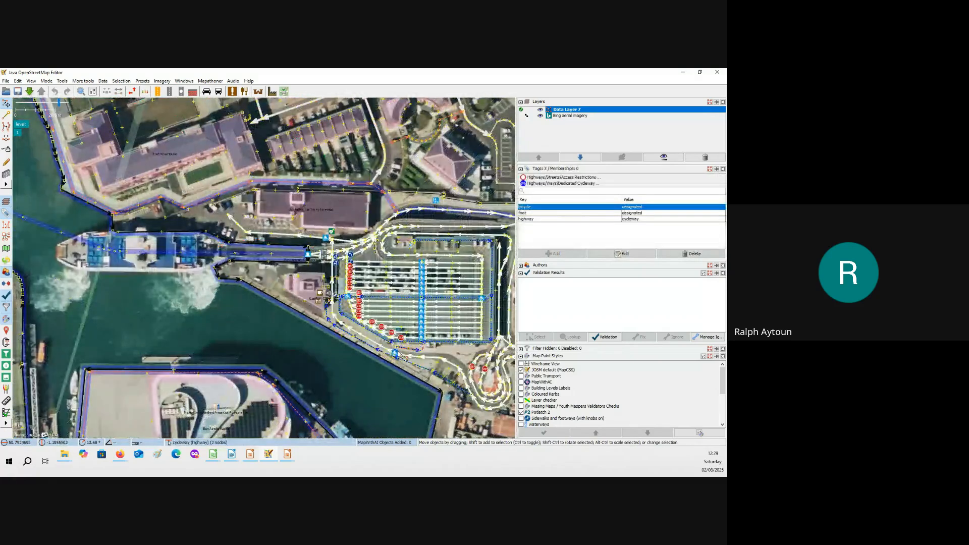
left_click(188, 257)
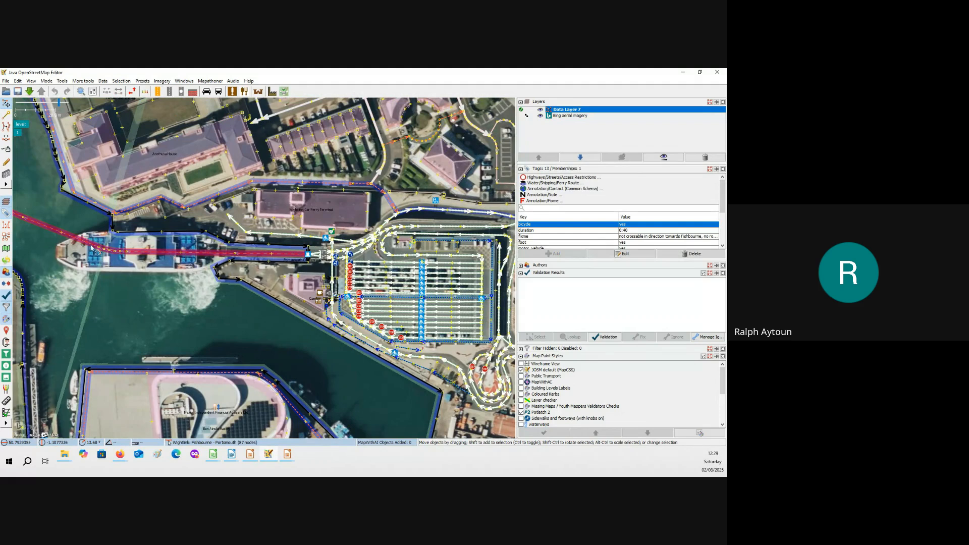
left_click(157, 317)
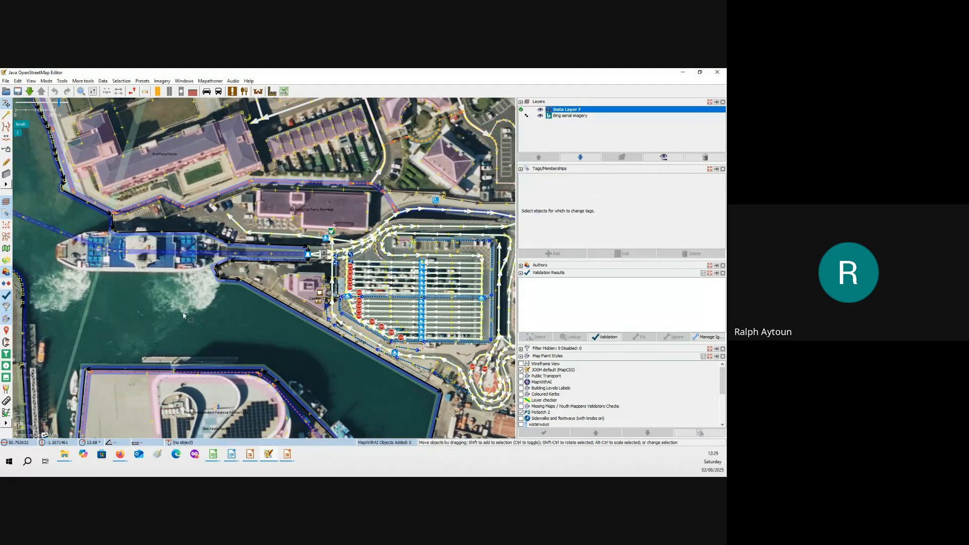
Inspect the tags of the ferry terminal node where the ferry route, coastline and service roads connect.
left_click_drag(308, 254, 236, 248)
left_click(236, 248)
scroll(235, 248, "up", 4)
left_click(239, 249)
left_click(236, 248)
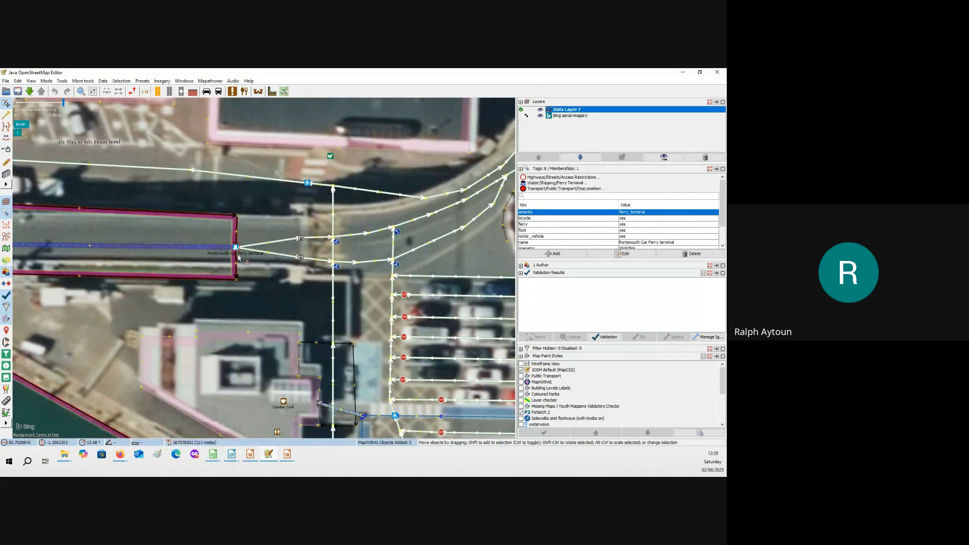
scroll(239, 258, "up", 6)
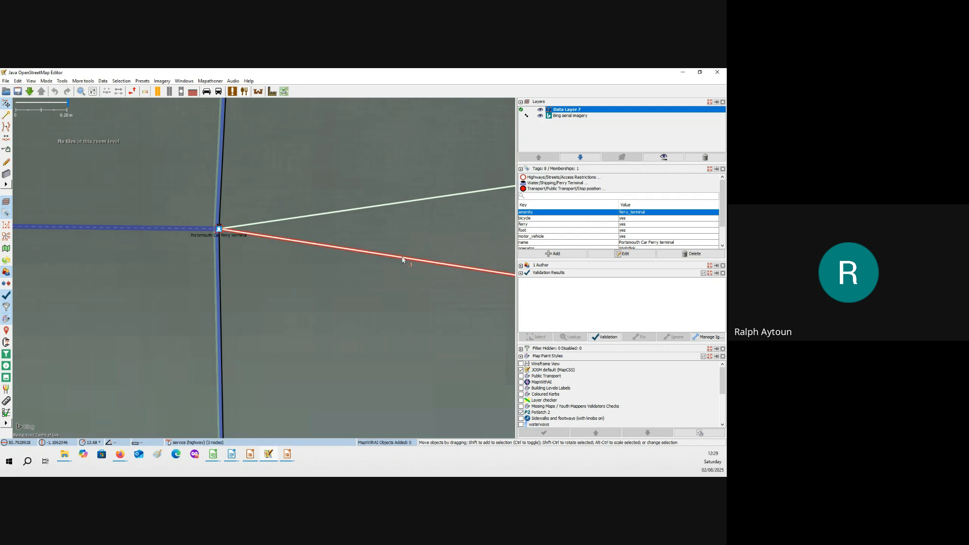
scroll(656, 226, "down", 2)
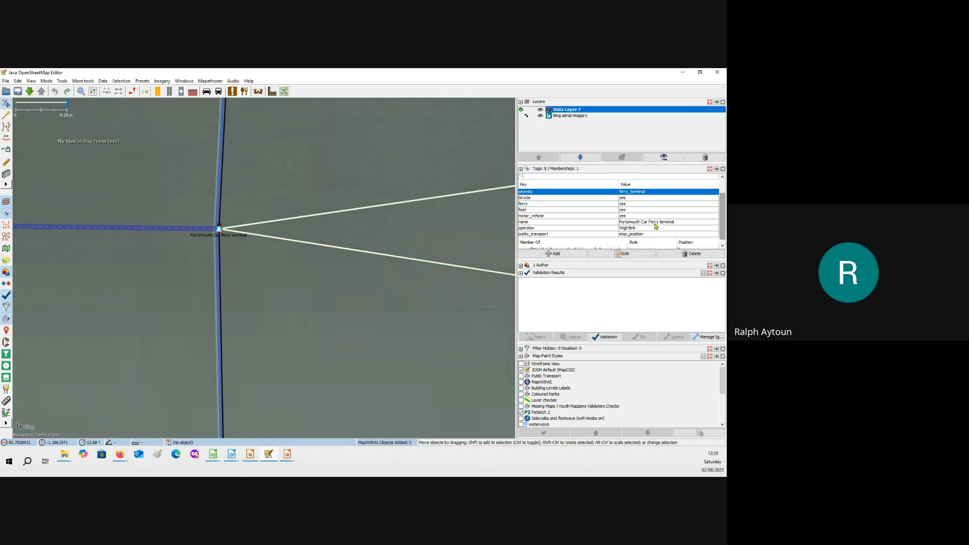
Examine how the ferry route meets the service roads at the berth, and how the terminal sits within the surrounding harbour and street network.
scroll(267, 280, "down", 8)
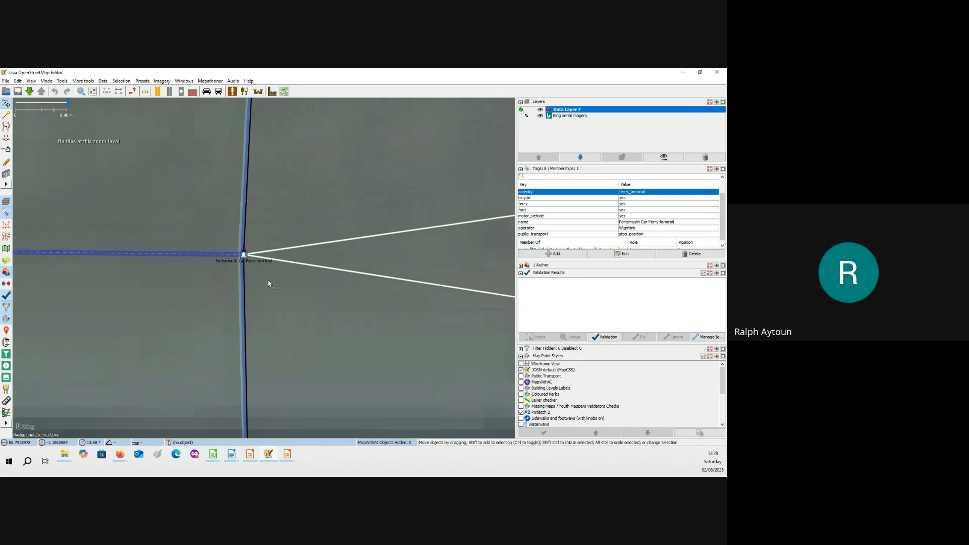
left_click_drag(188, 328, 241, 290)
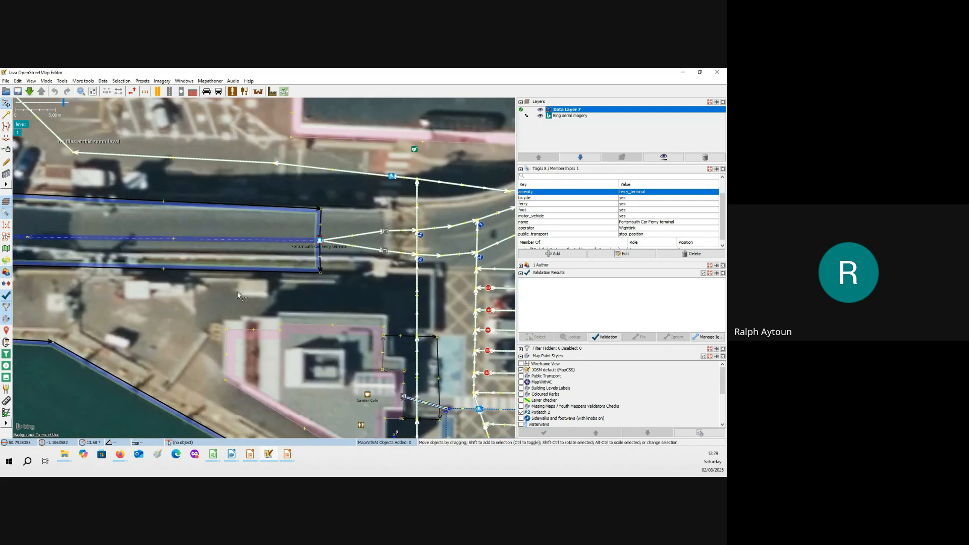
left_click_drag(349, 285, 244, 285)
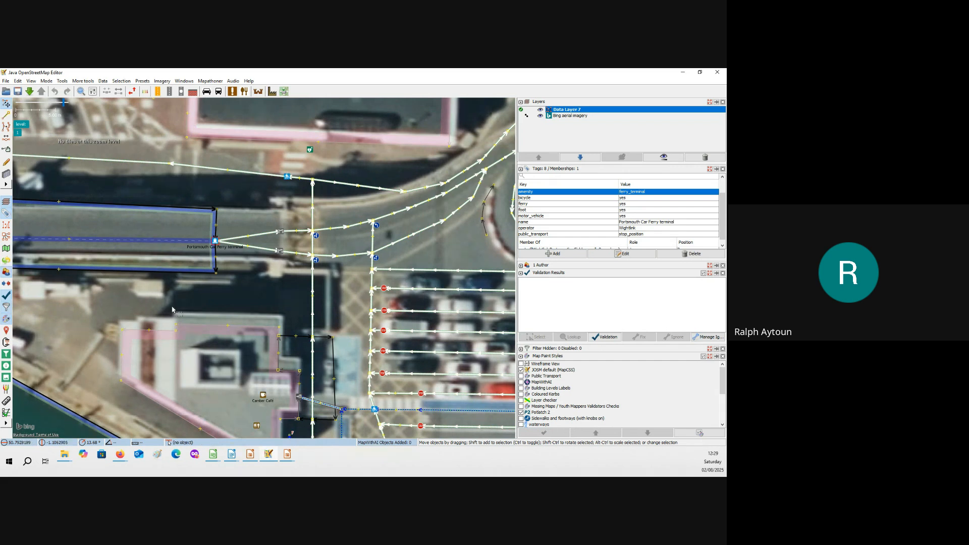
left_click_drag(238, 269, 365, 277)
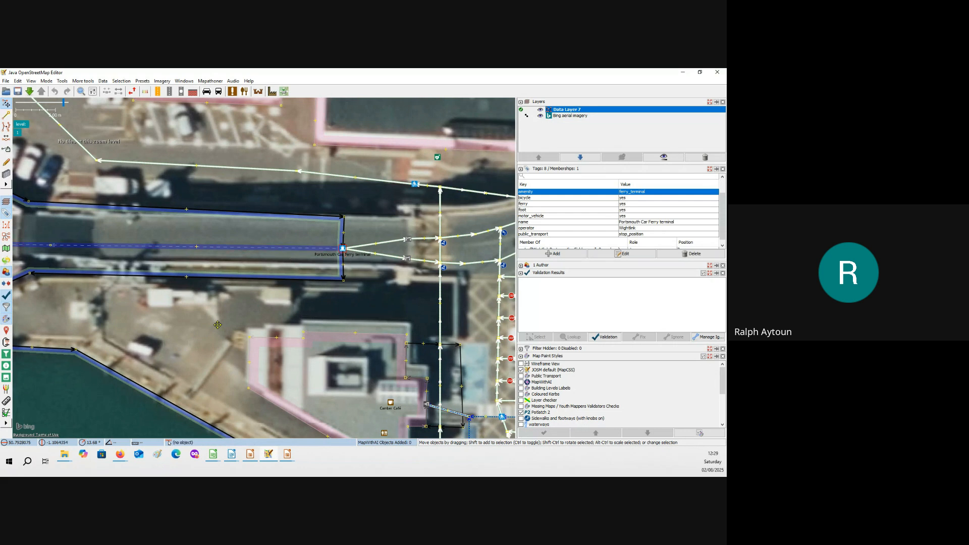
scroll(262, 275, "down", 6)
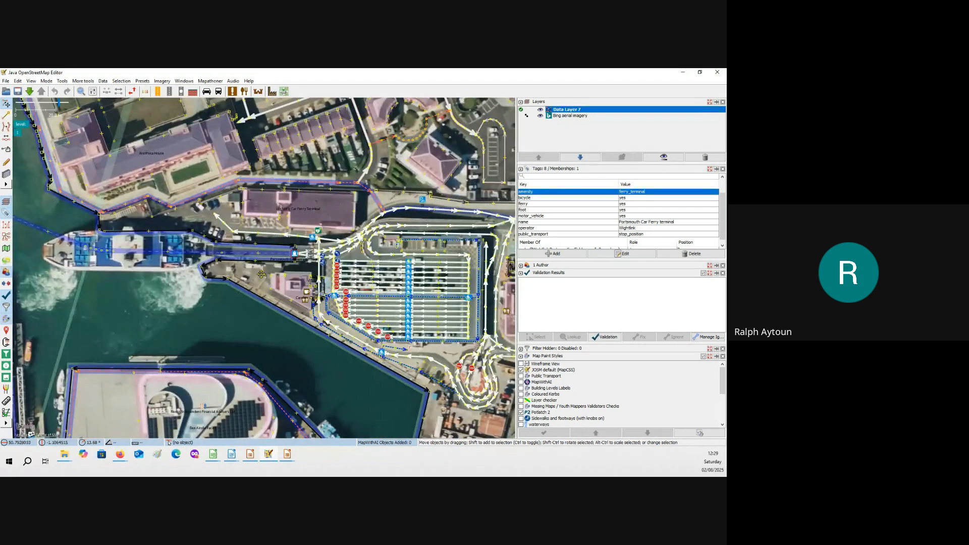
scroll(283, 268, "up", 1)
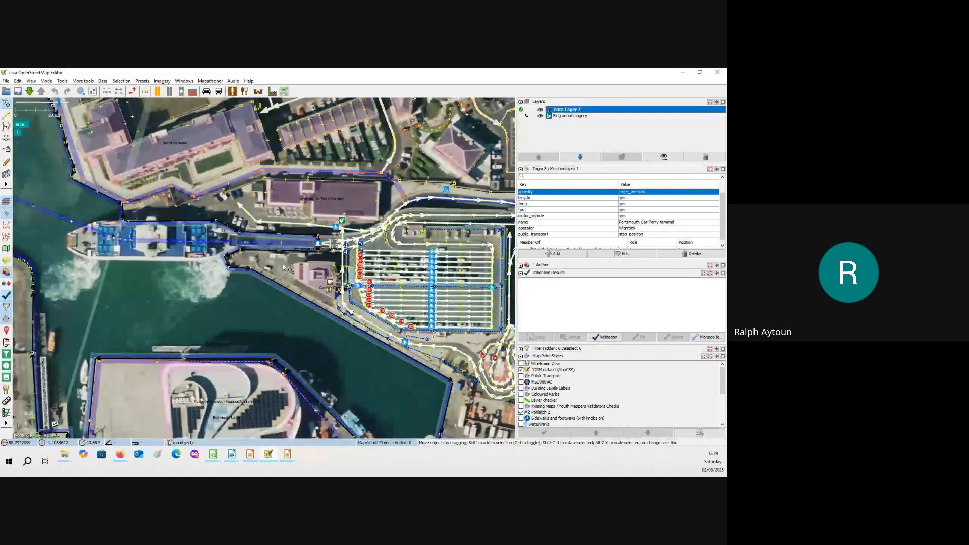
scroll(284, 267, "down", 3)
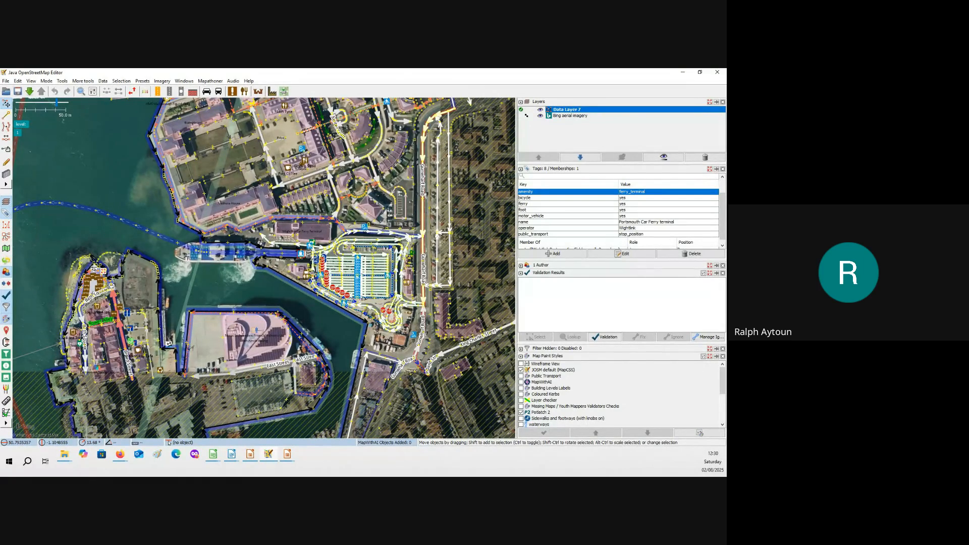
Switch from the map editor back to the Waterway Navigation presentation and advance to the slide about where navigation occurs.
key("alt+Tab")
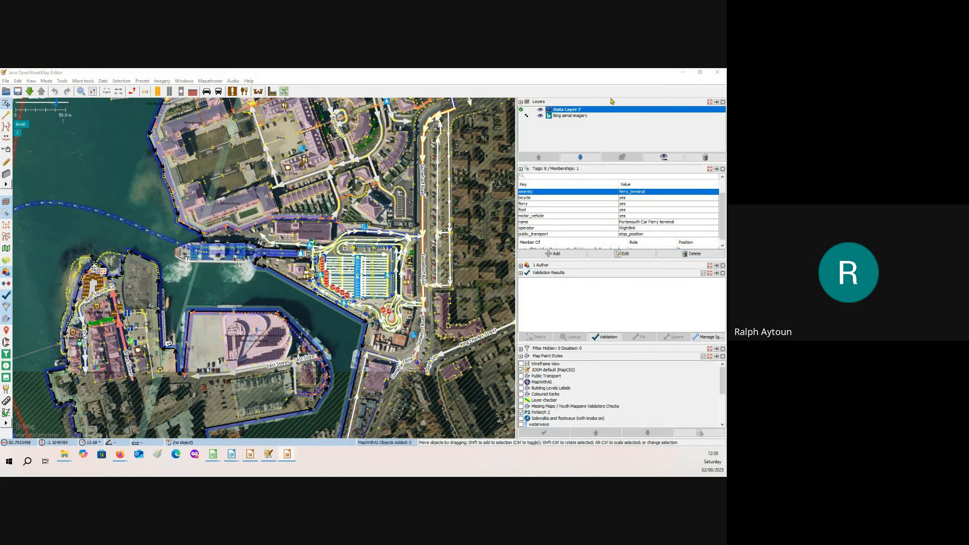
left_click(683, 72)
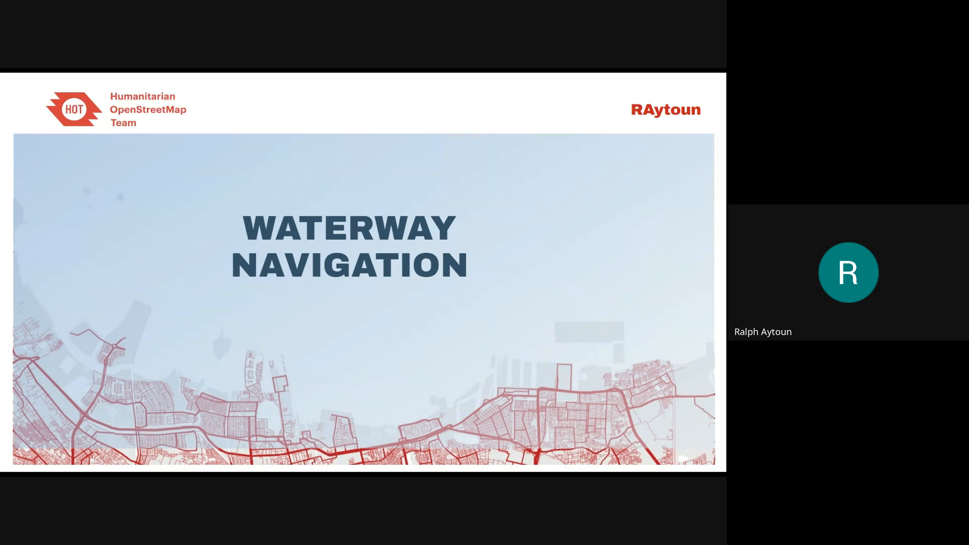
key("Right")
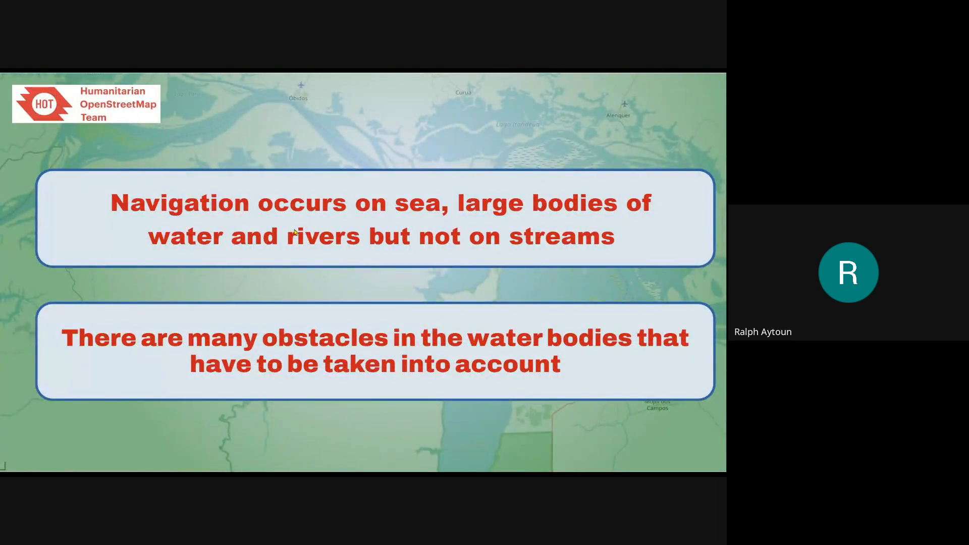